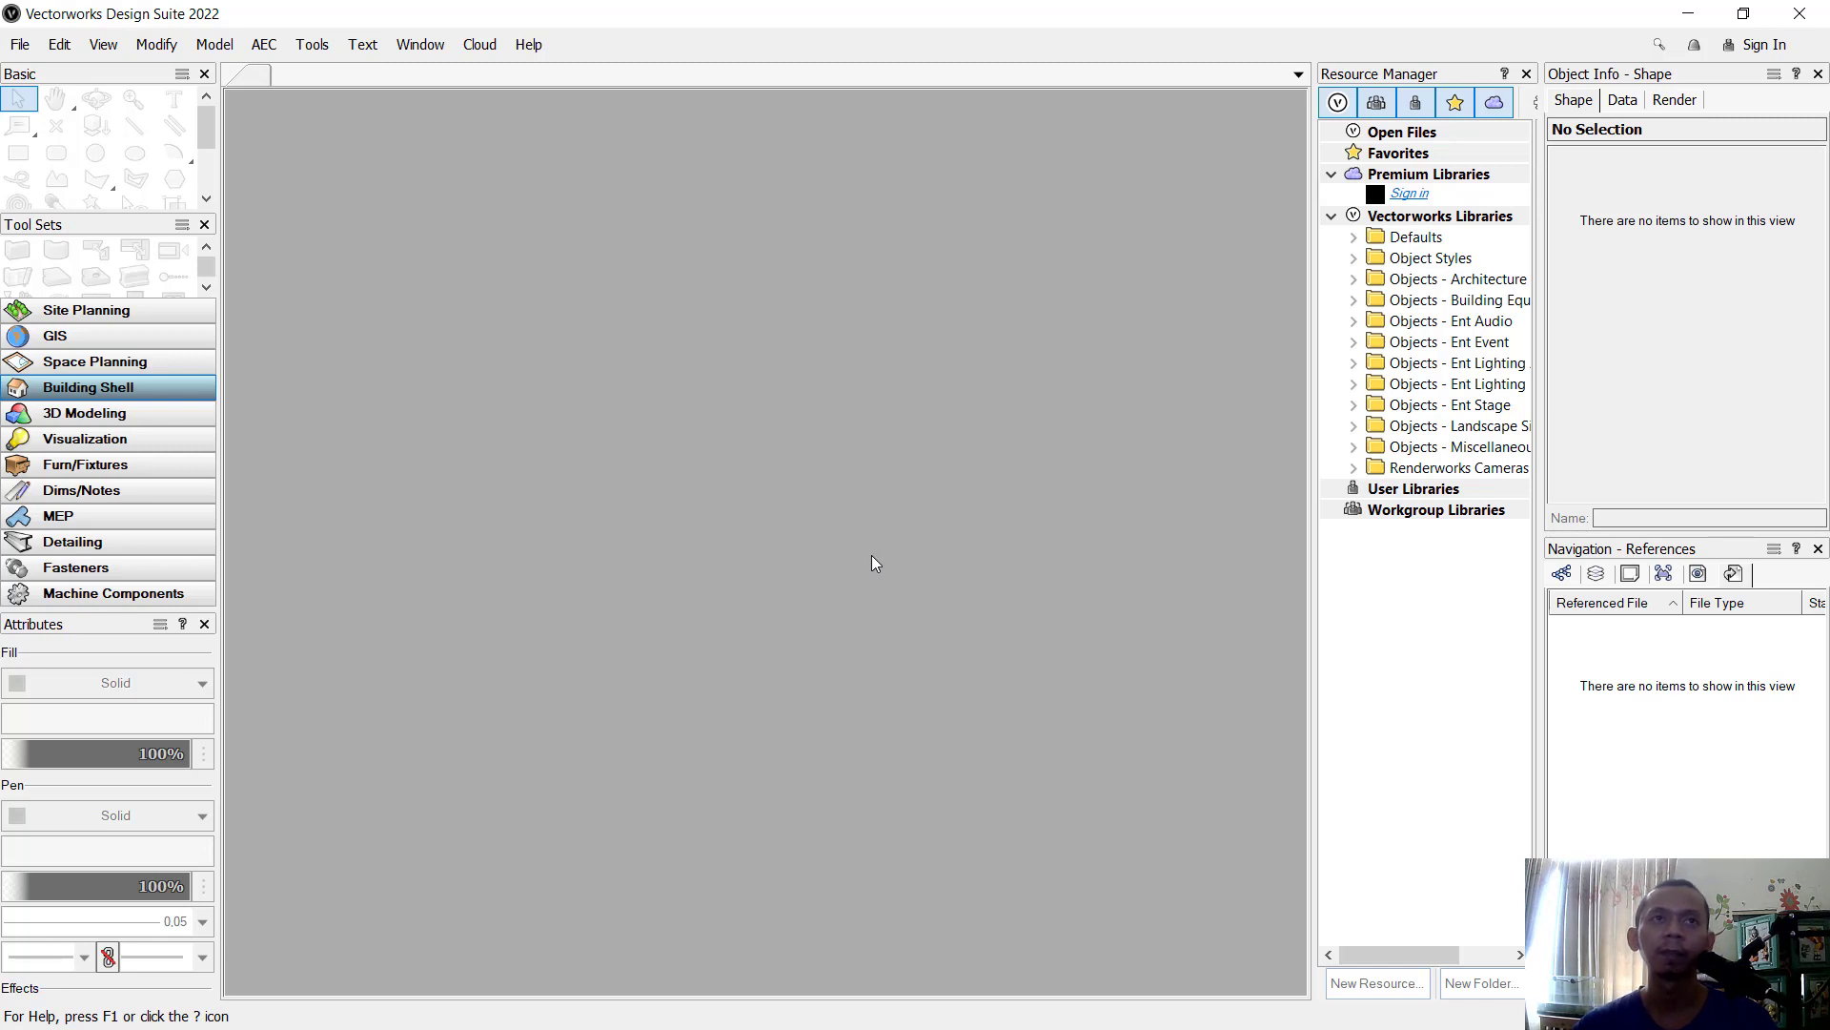
Create a new blank document, Untitled 5, from File > New.
click(20, 45)
click(67, 77)
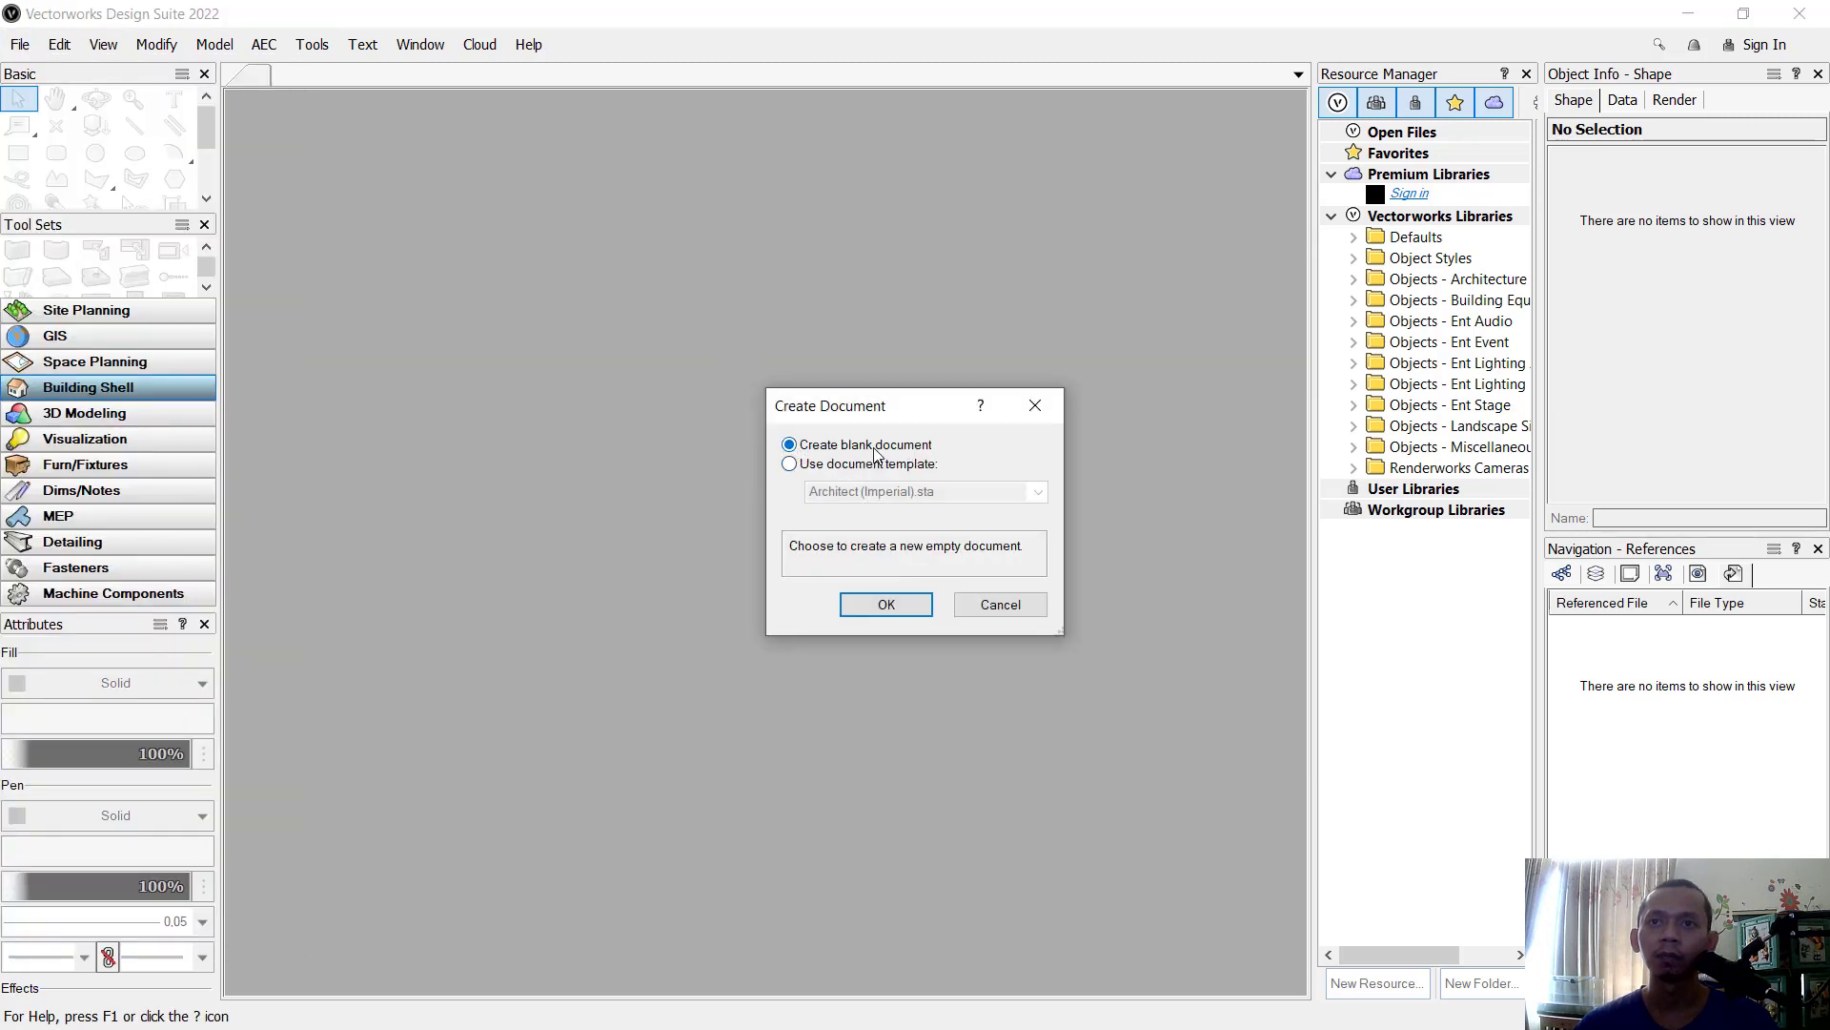
click(843, 604)
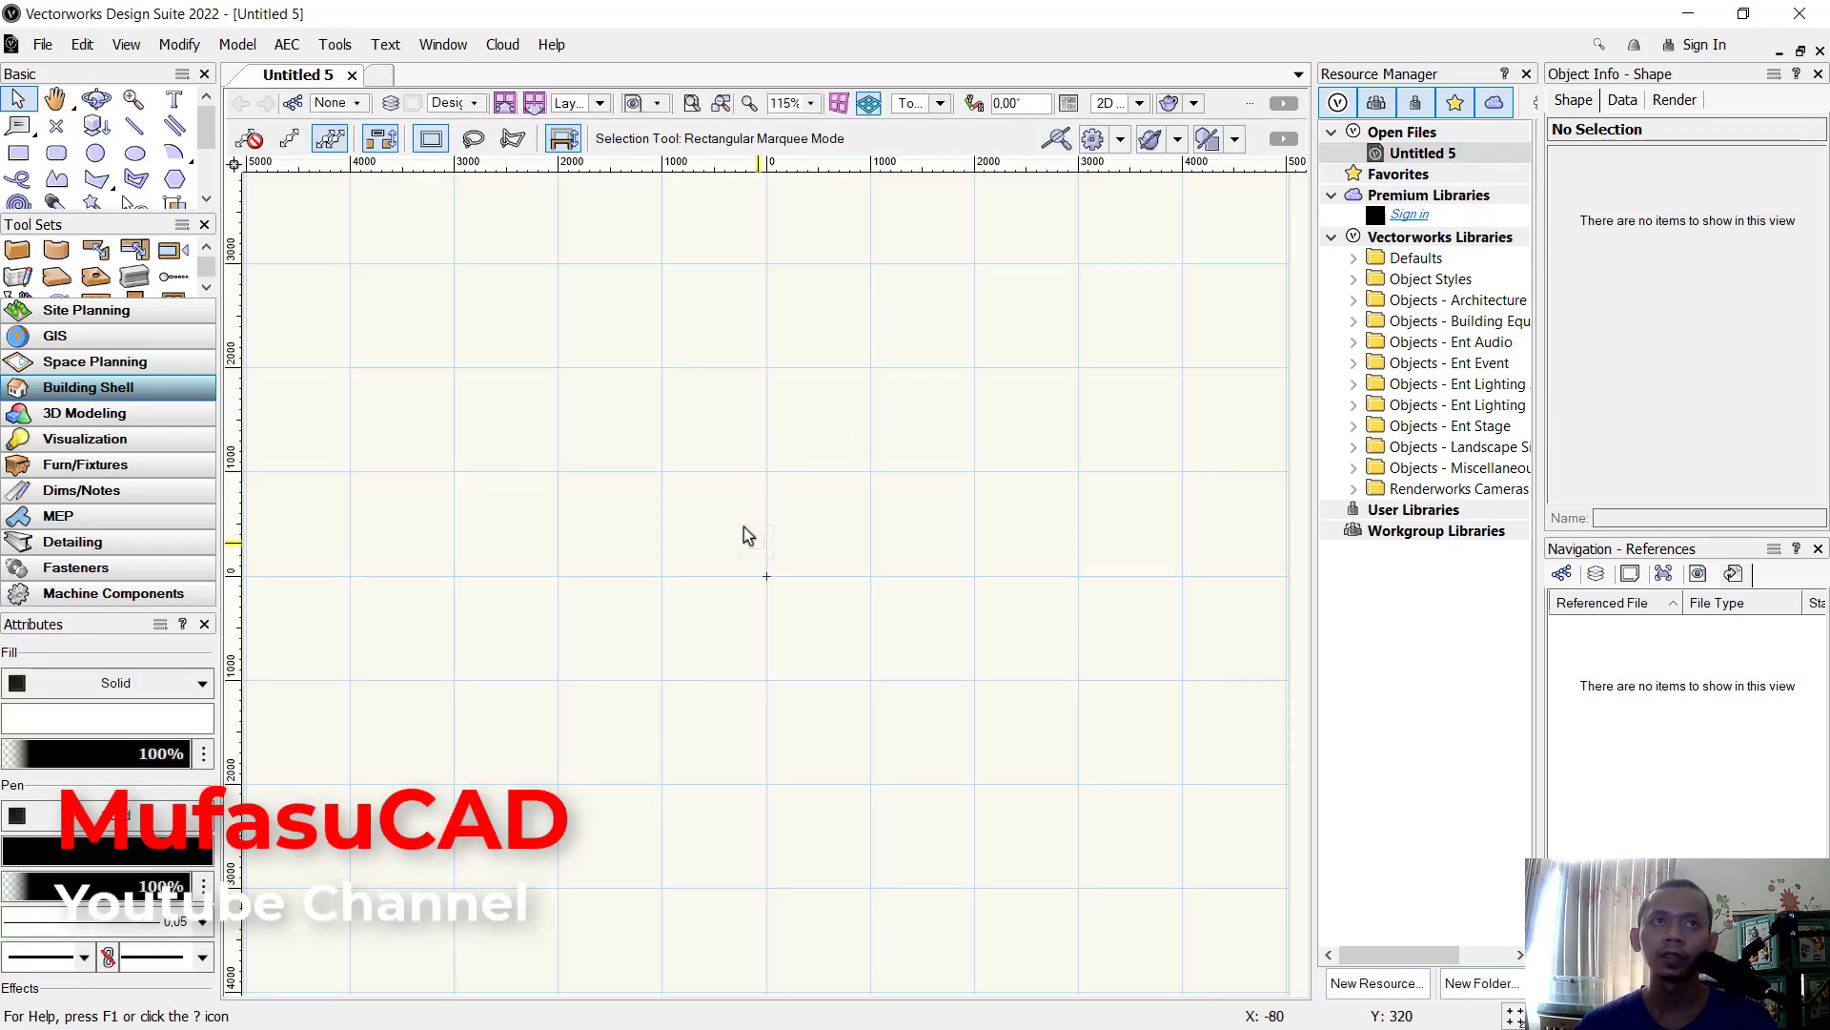
click(48, 50)
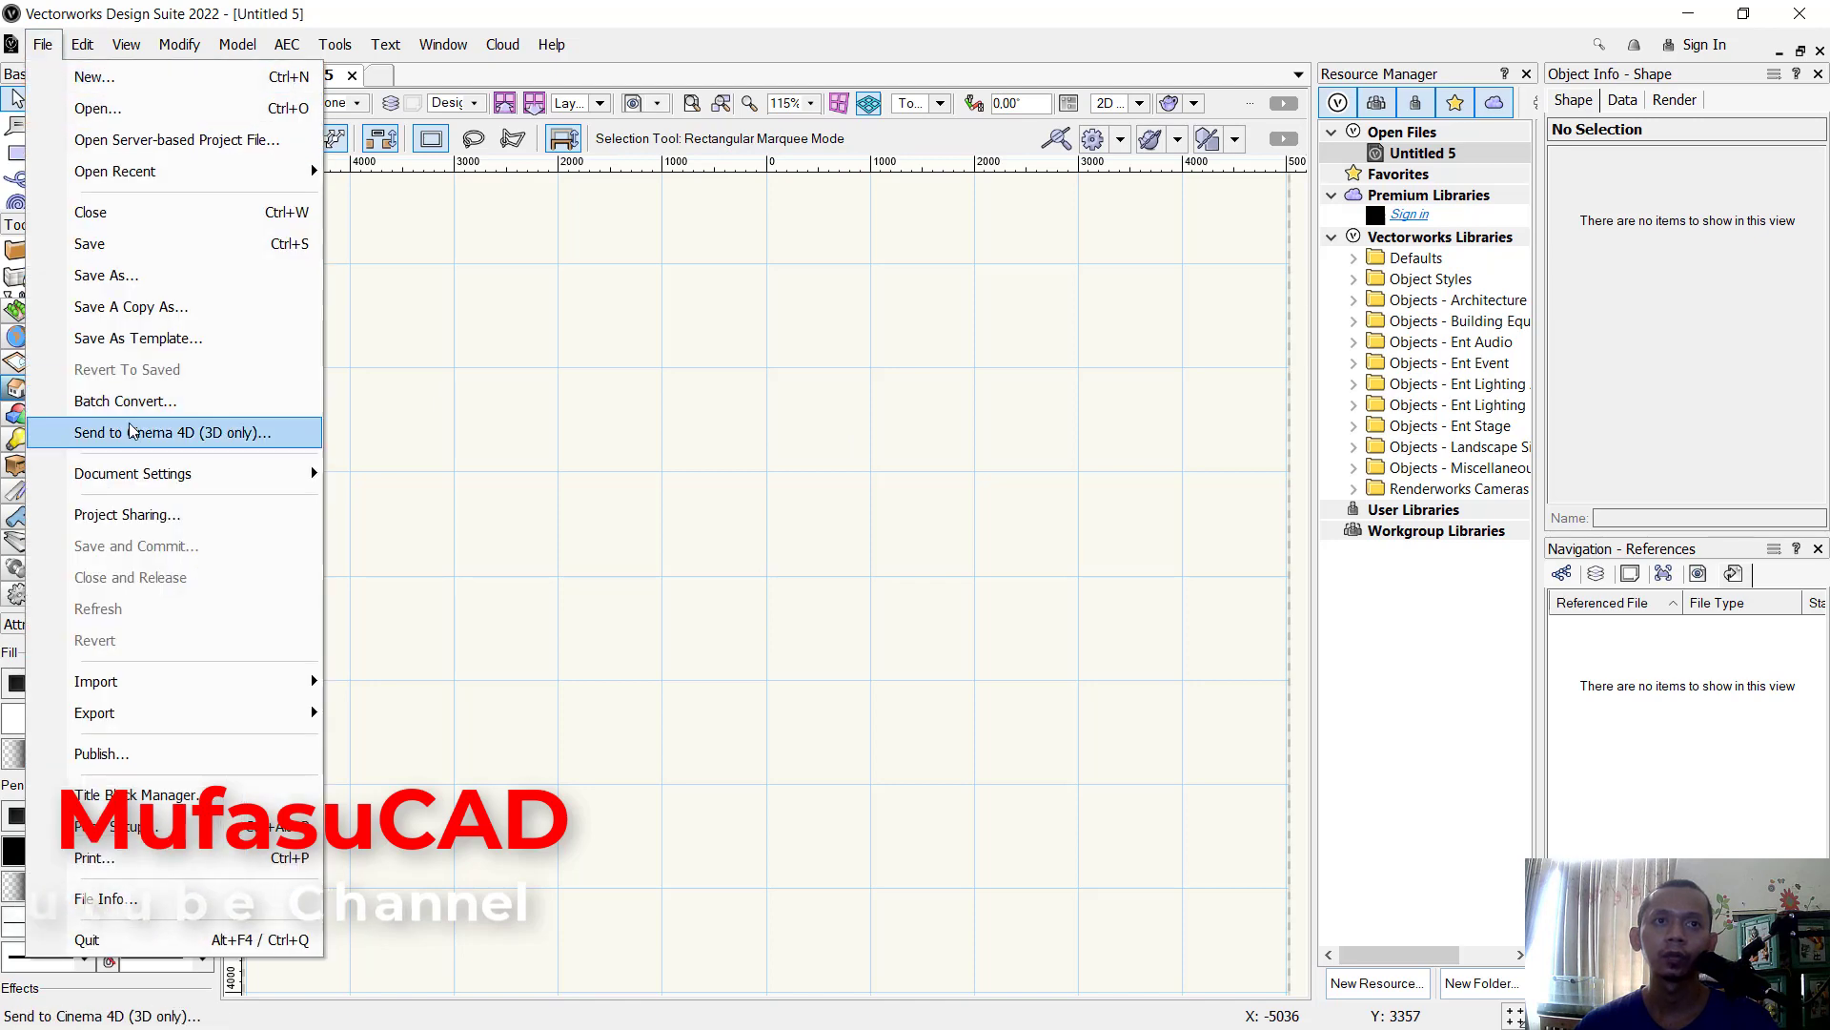
mouse_move(175, 467)
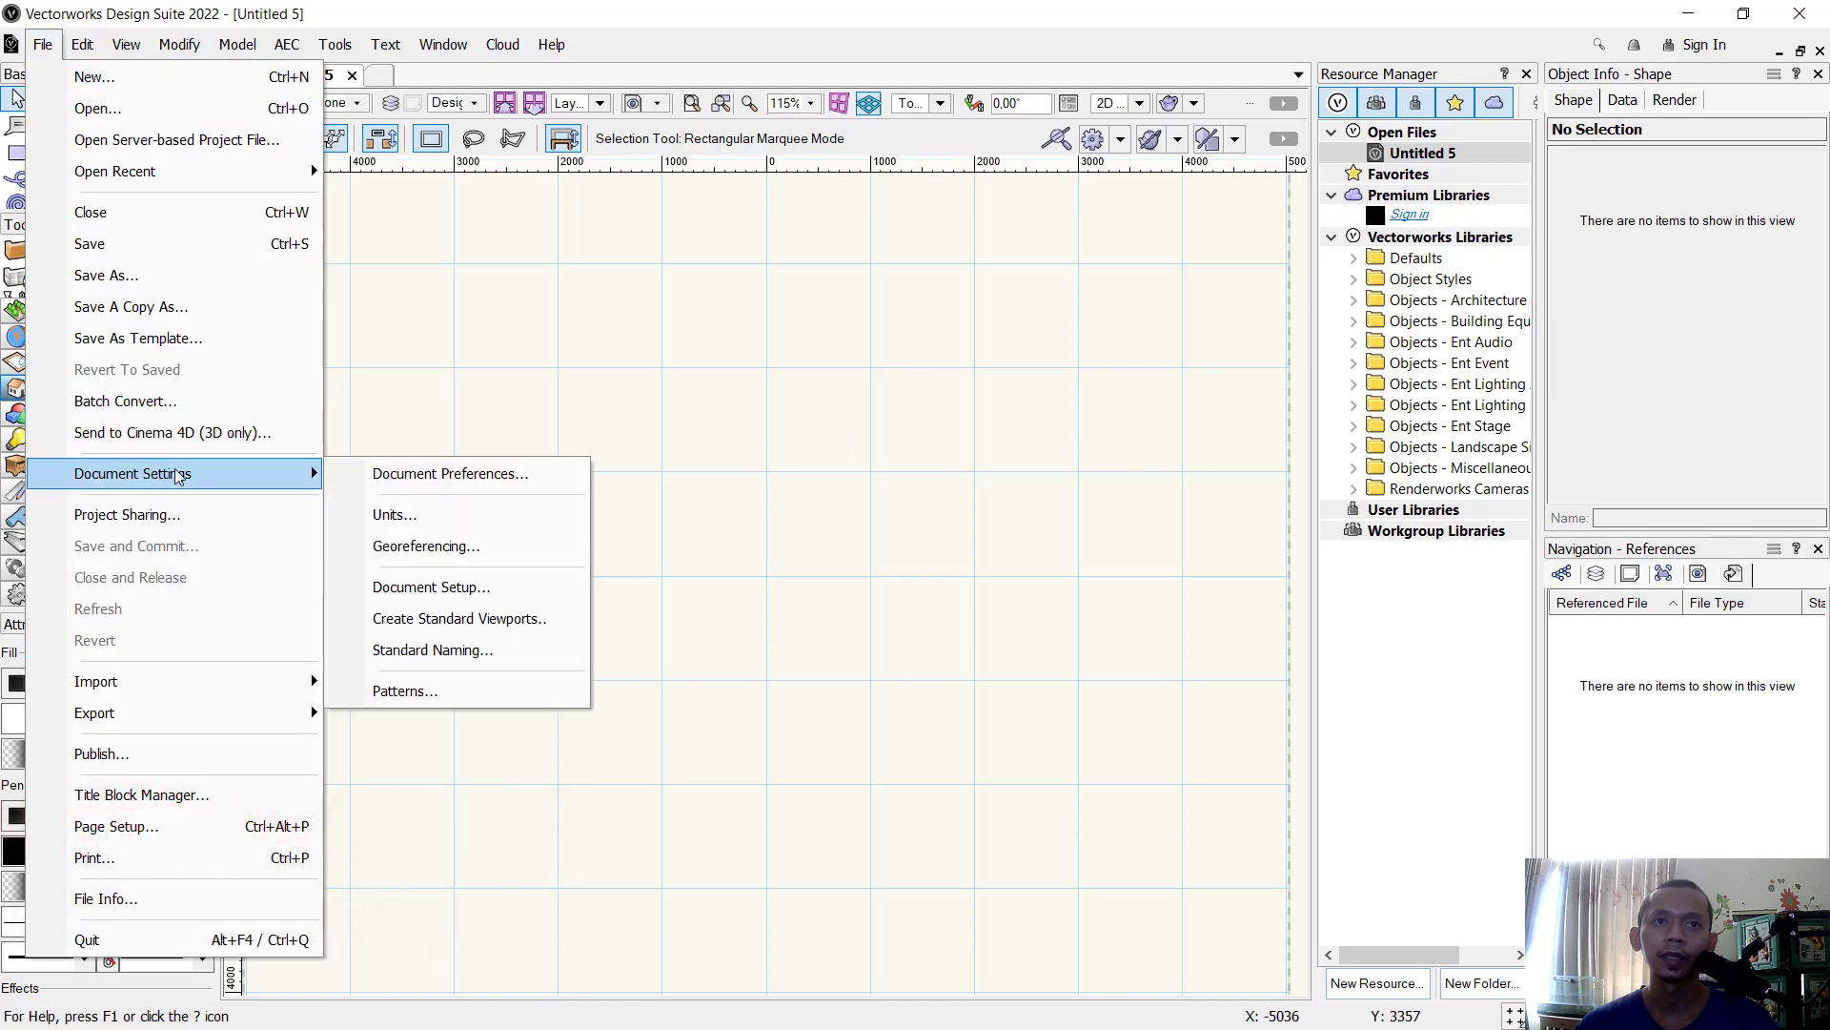
click(394, 514)
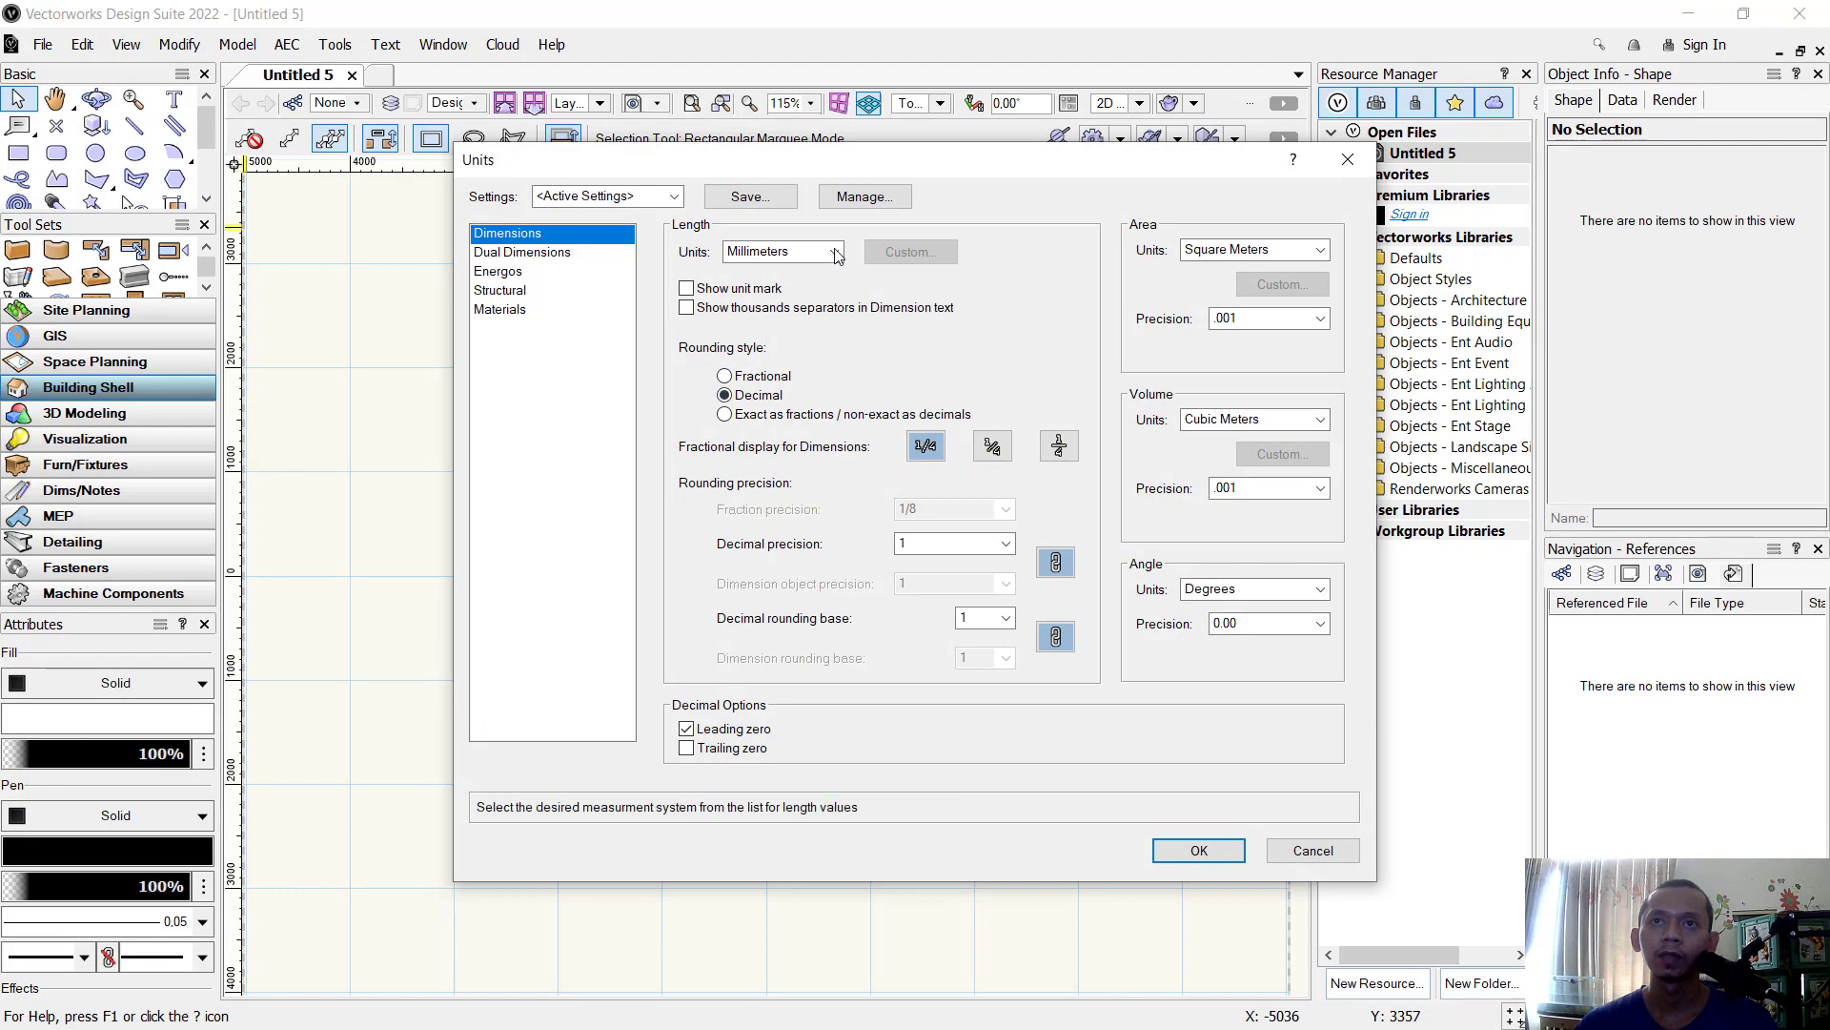
click(782, 251)
click(796, 416)
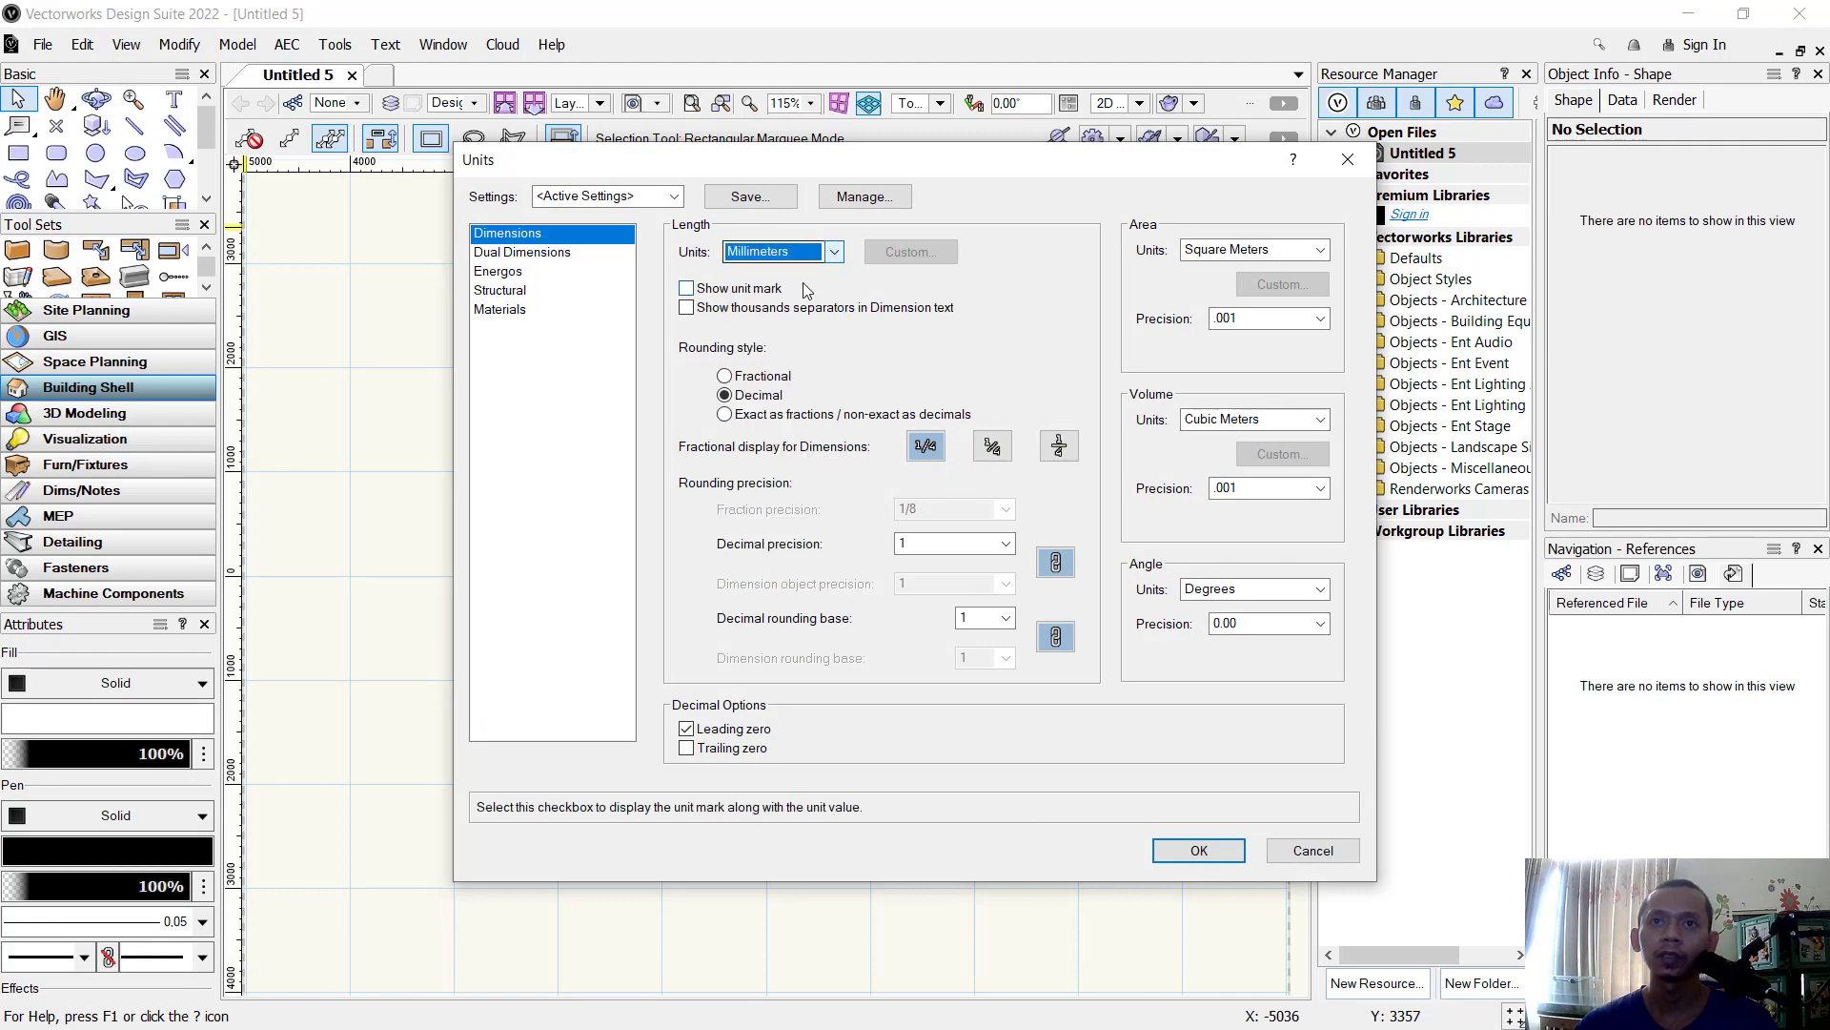
click(1206, 851)
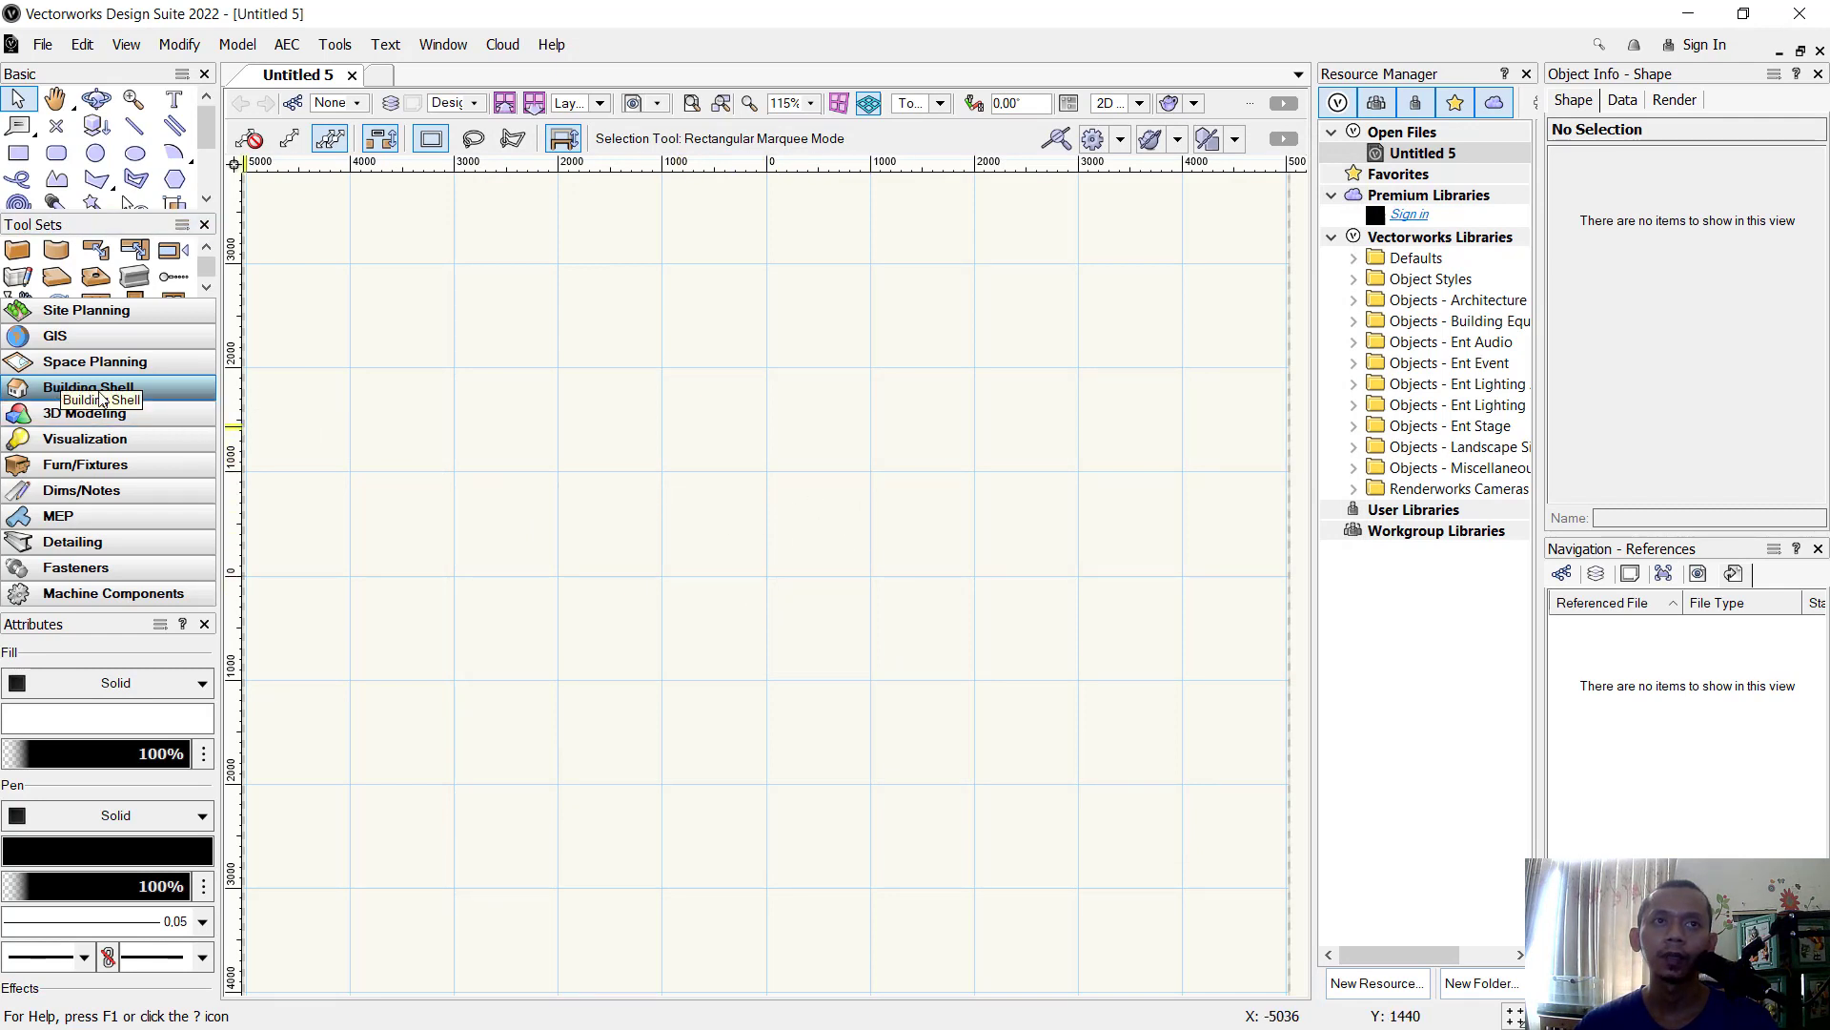
click(21, 255)
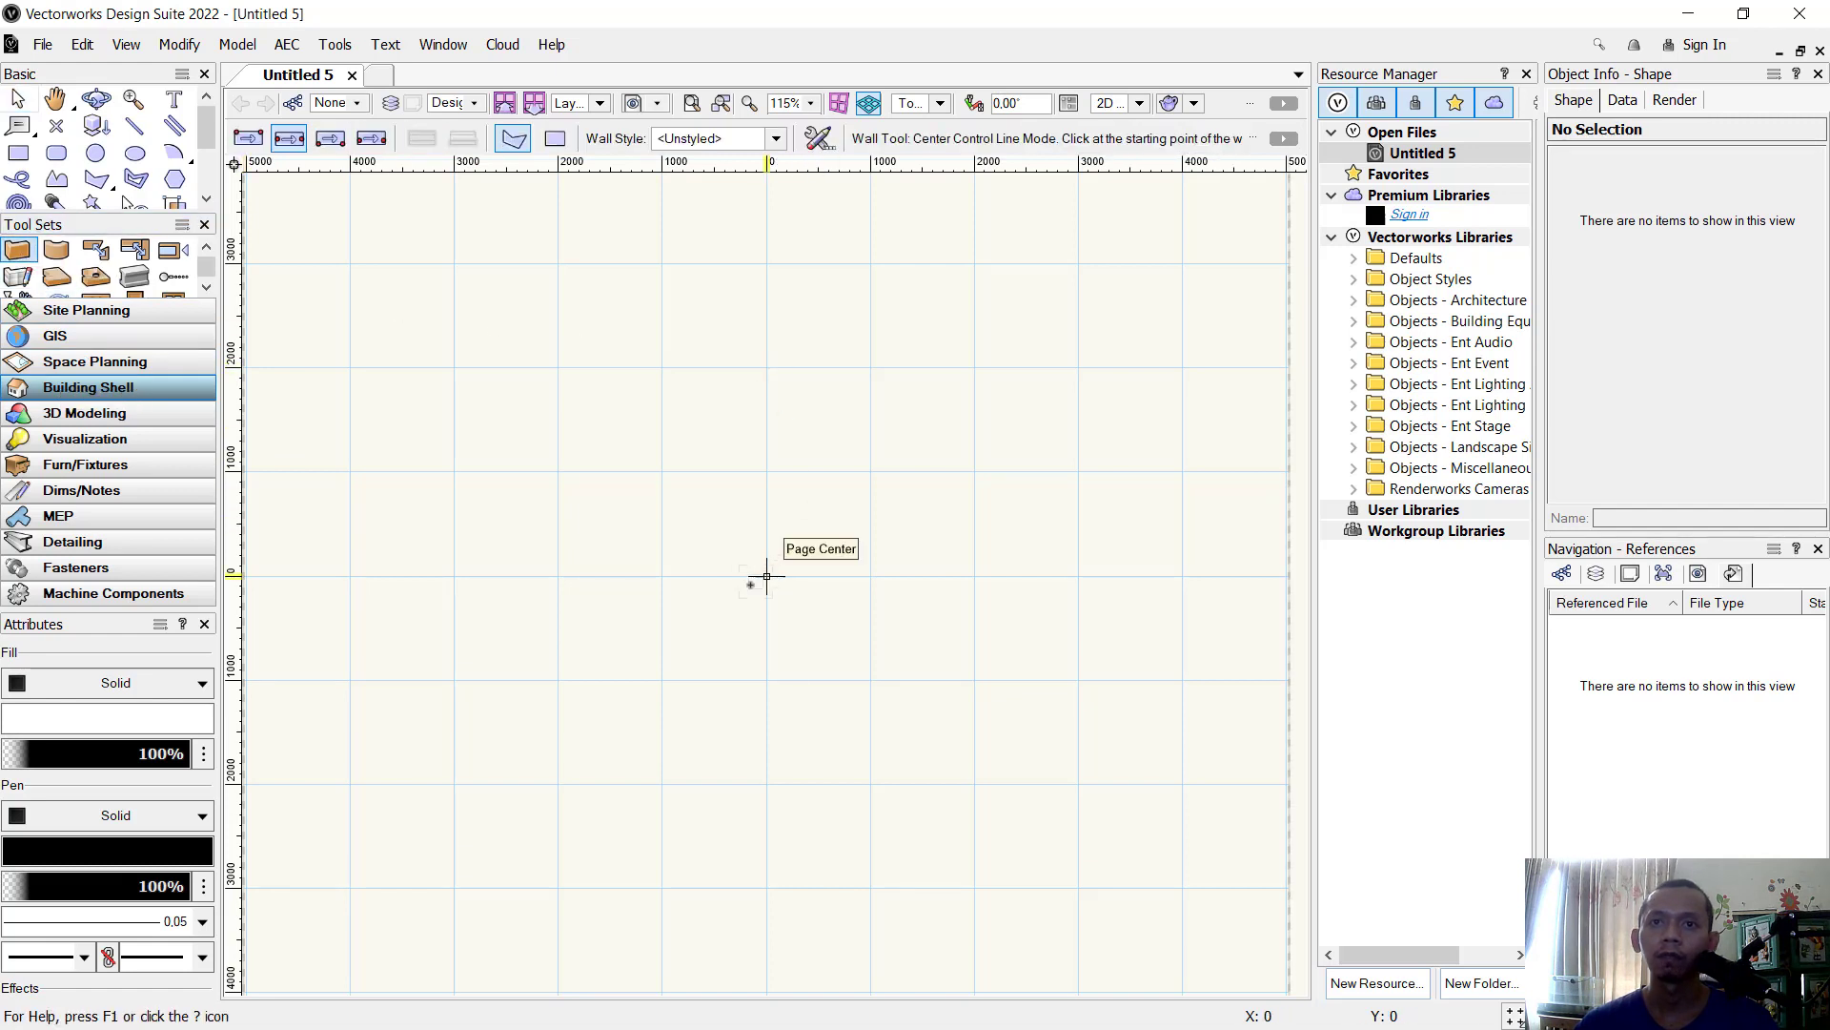
Draw joined walls 3000, 5000 and 3000 long, closing the rectangle at the starting corner.
click(709, 439)
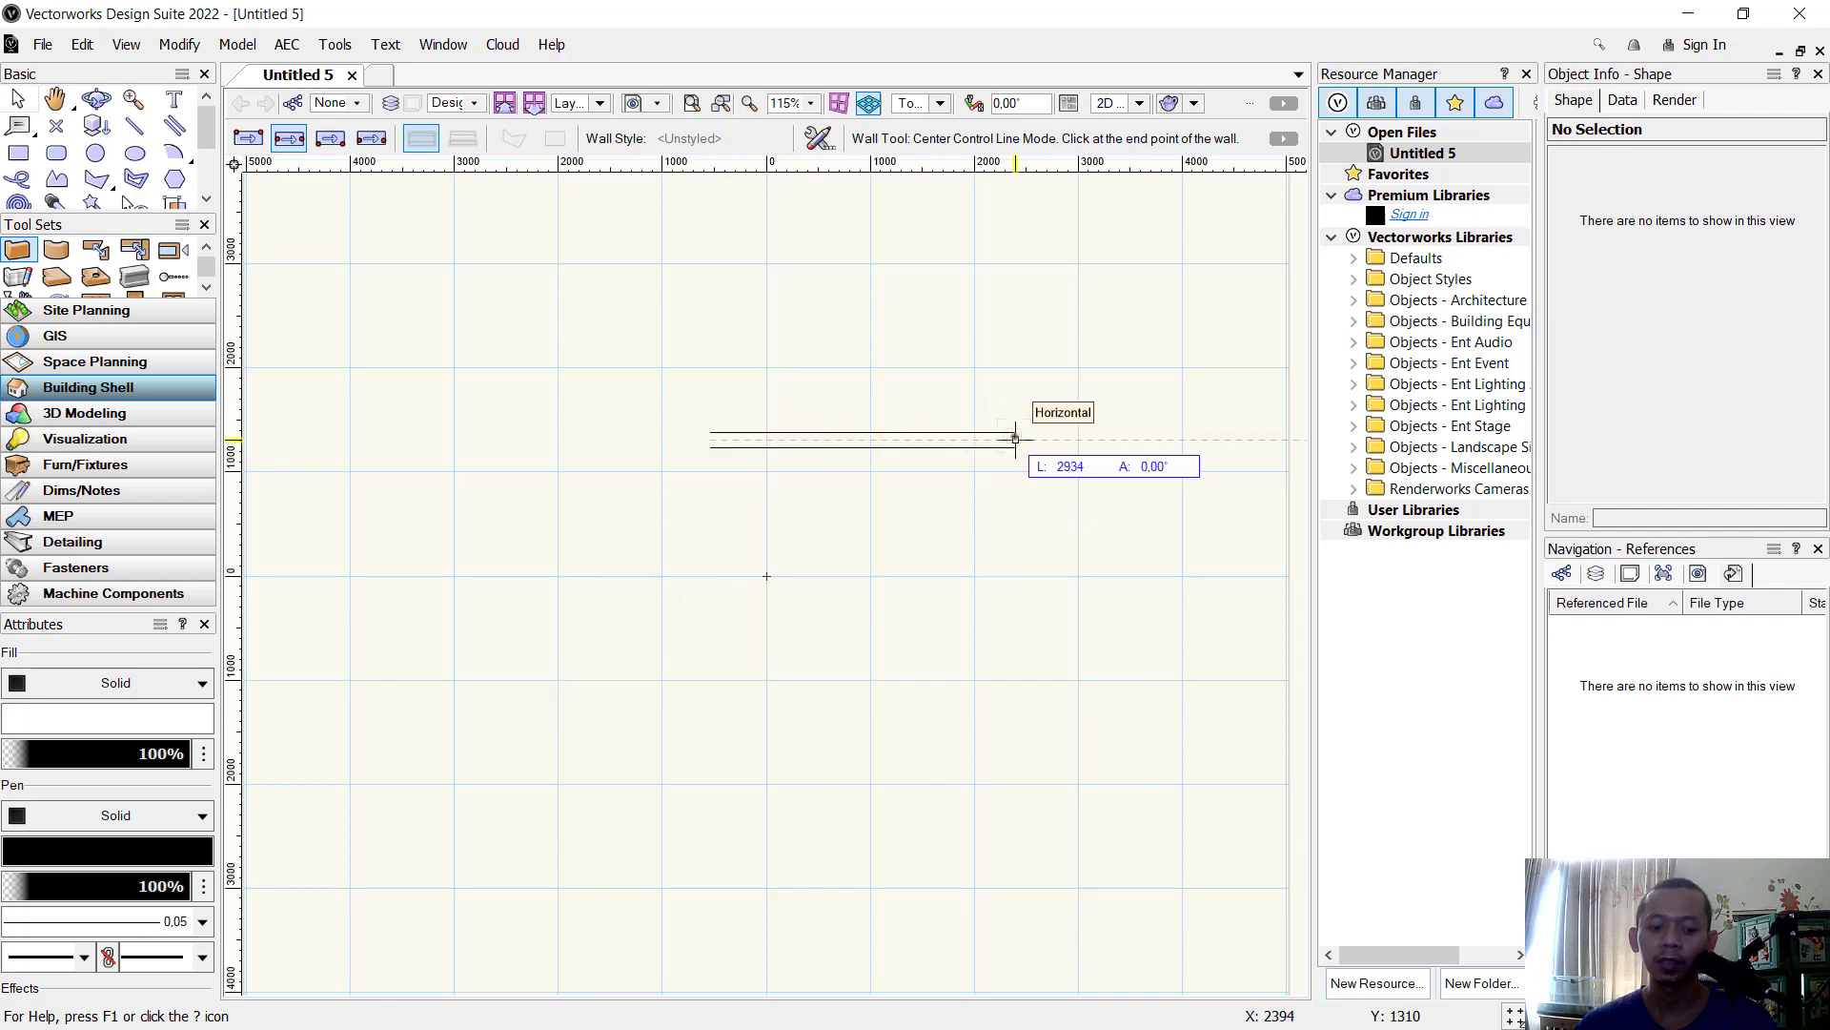
key(Tab)
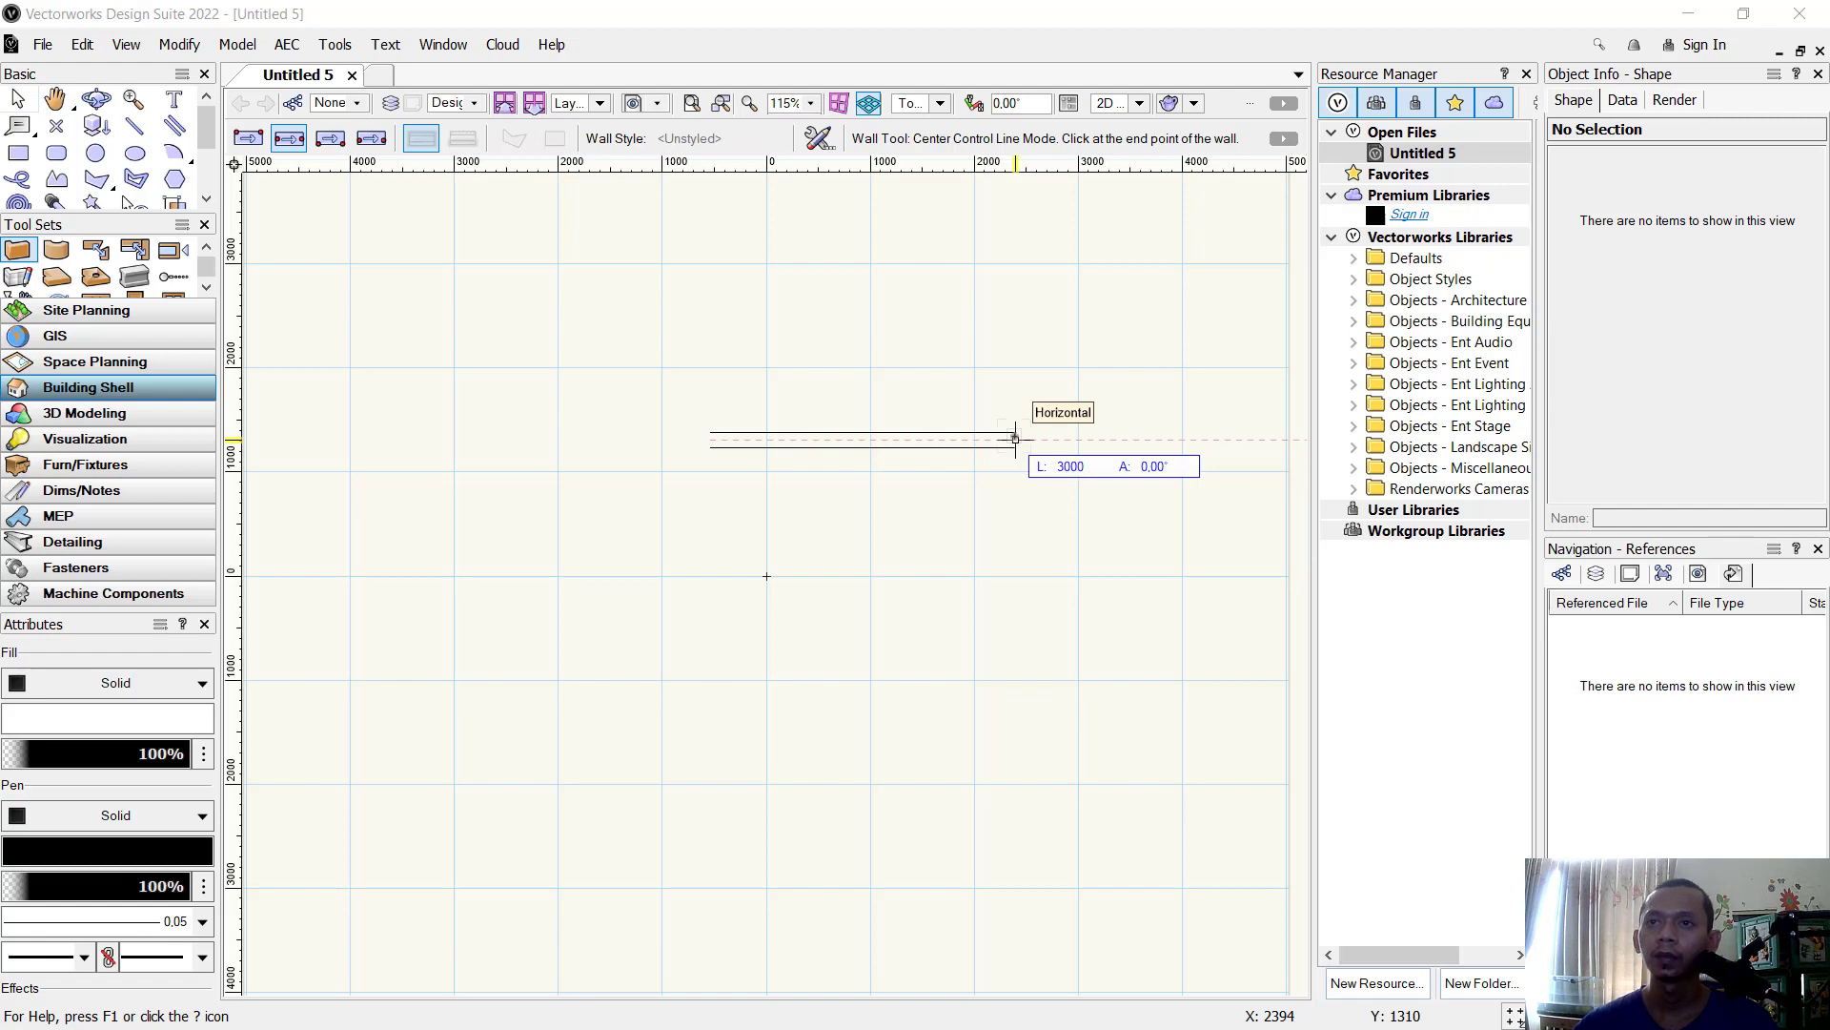
text(3000)
key(Return)
click(1021, 439)
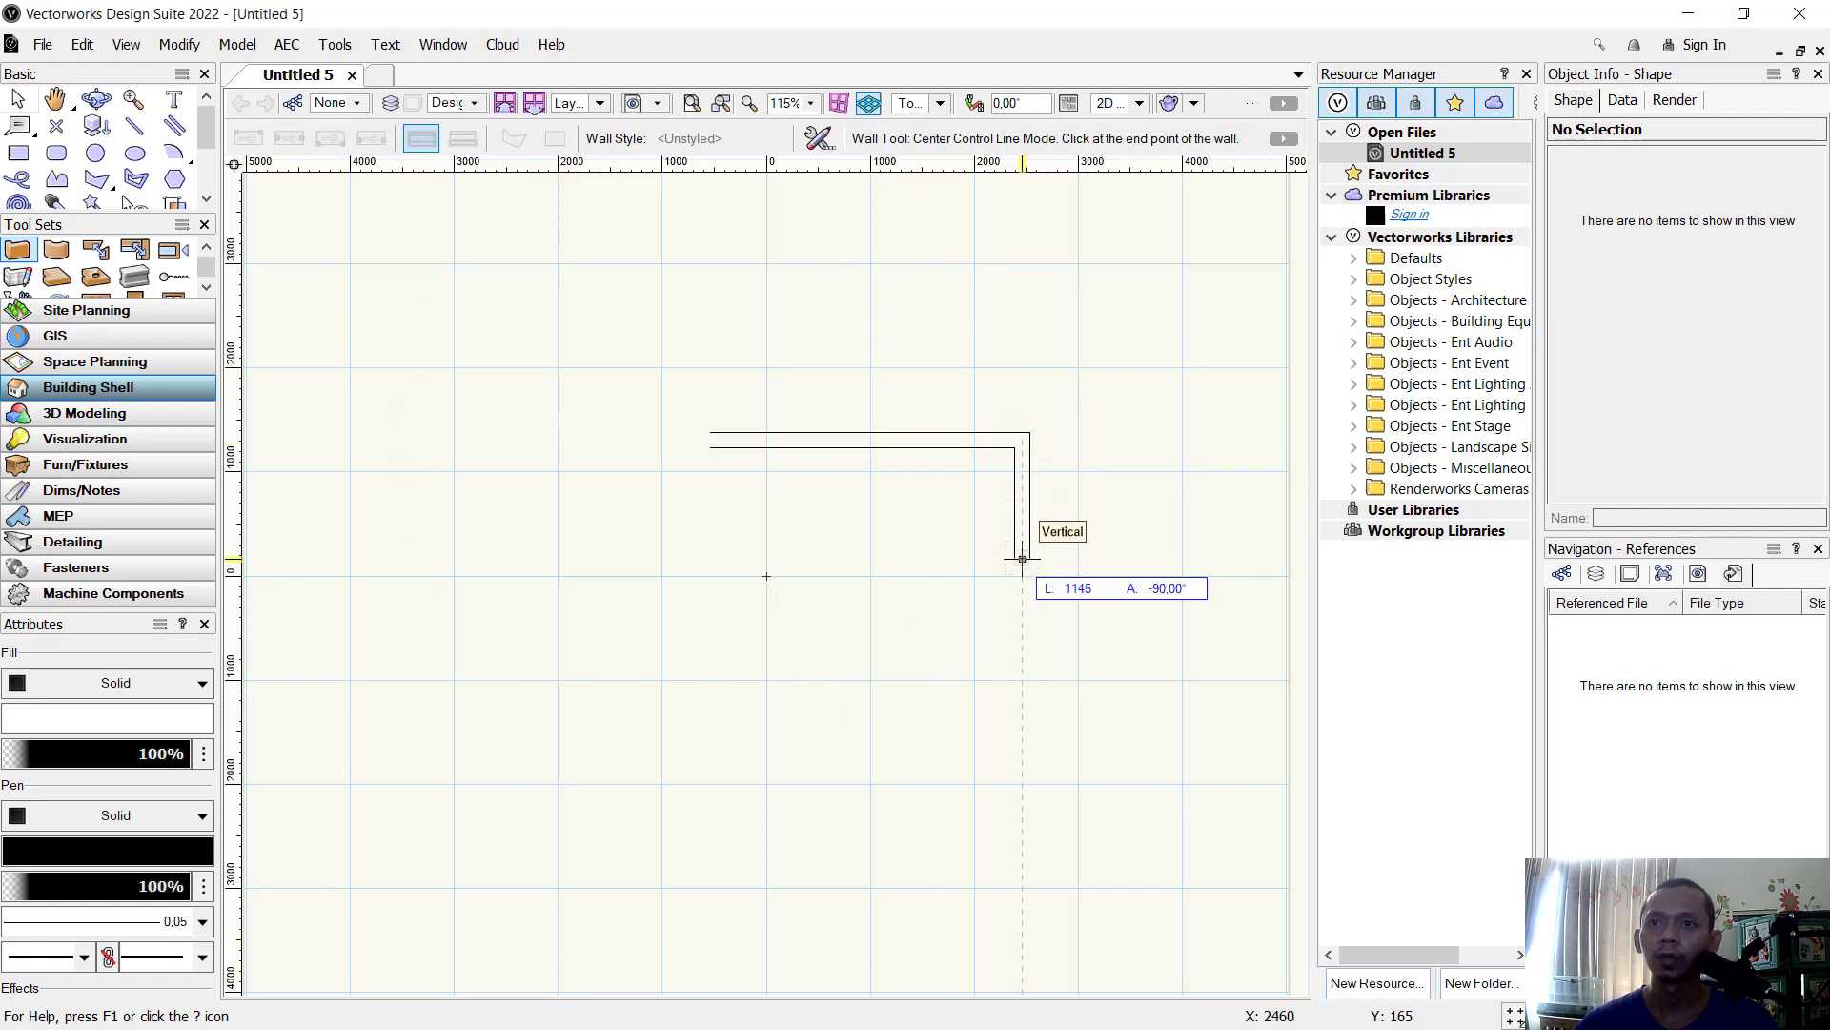
key(Tab)
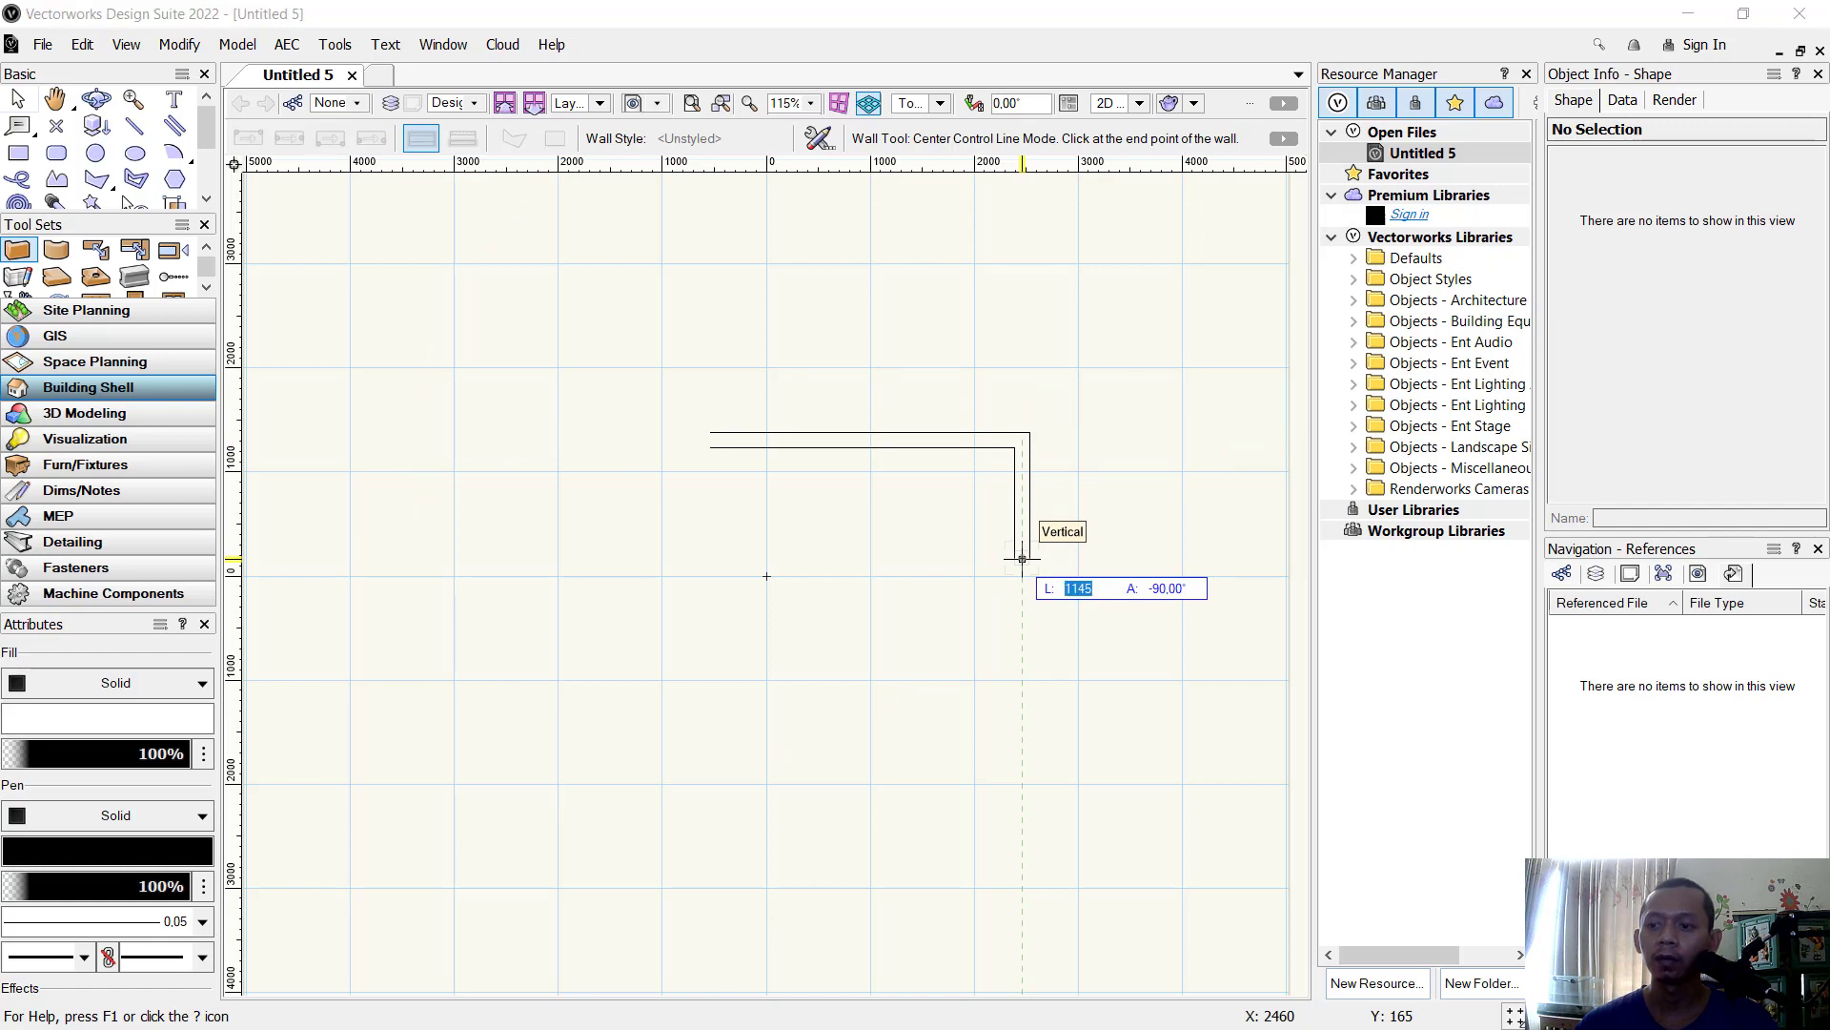
text(5000)
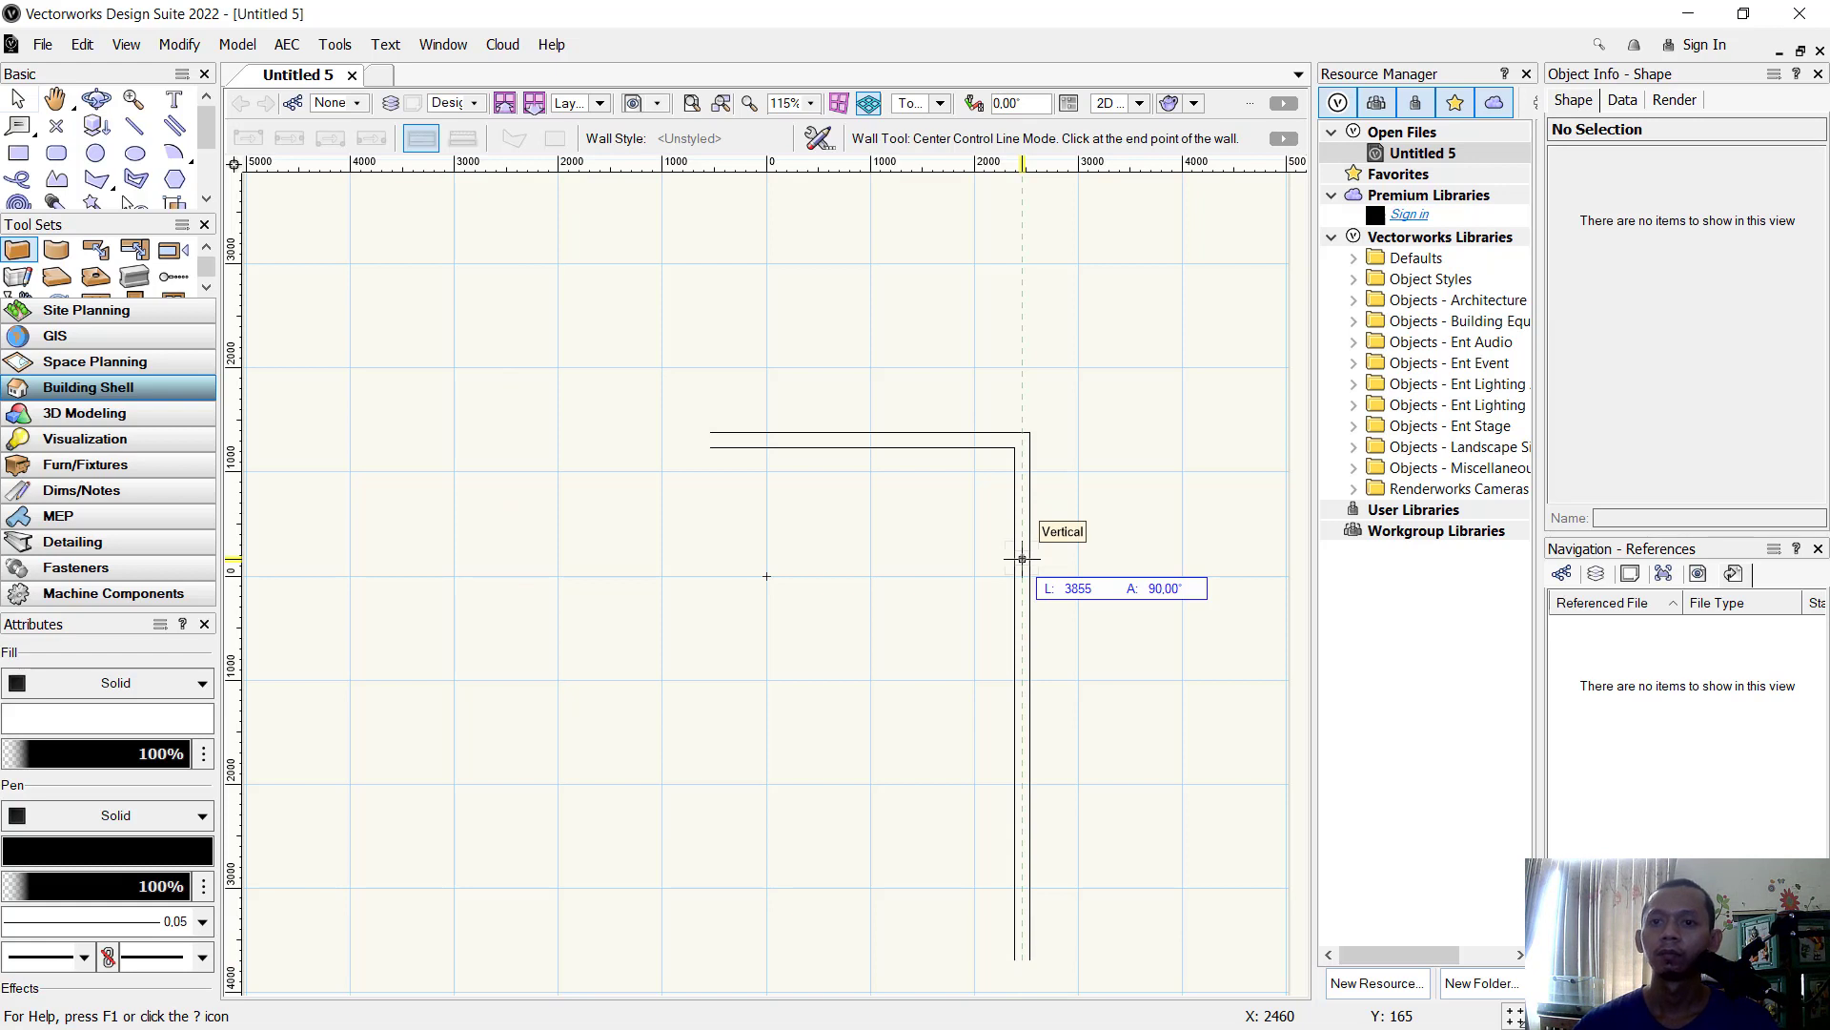
click(1022, 558)
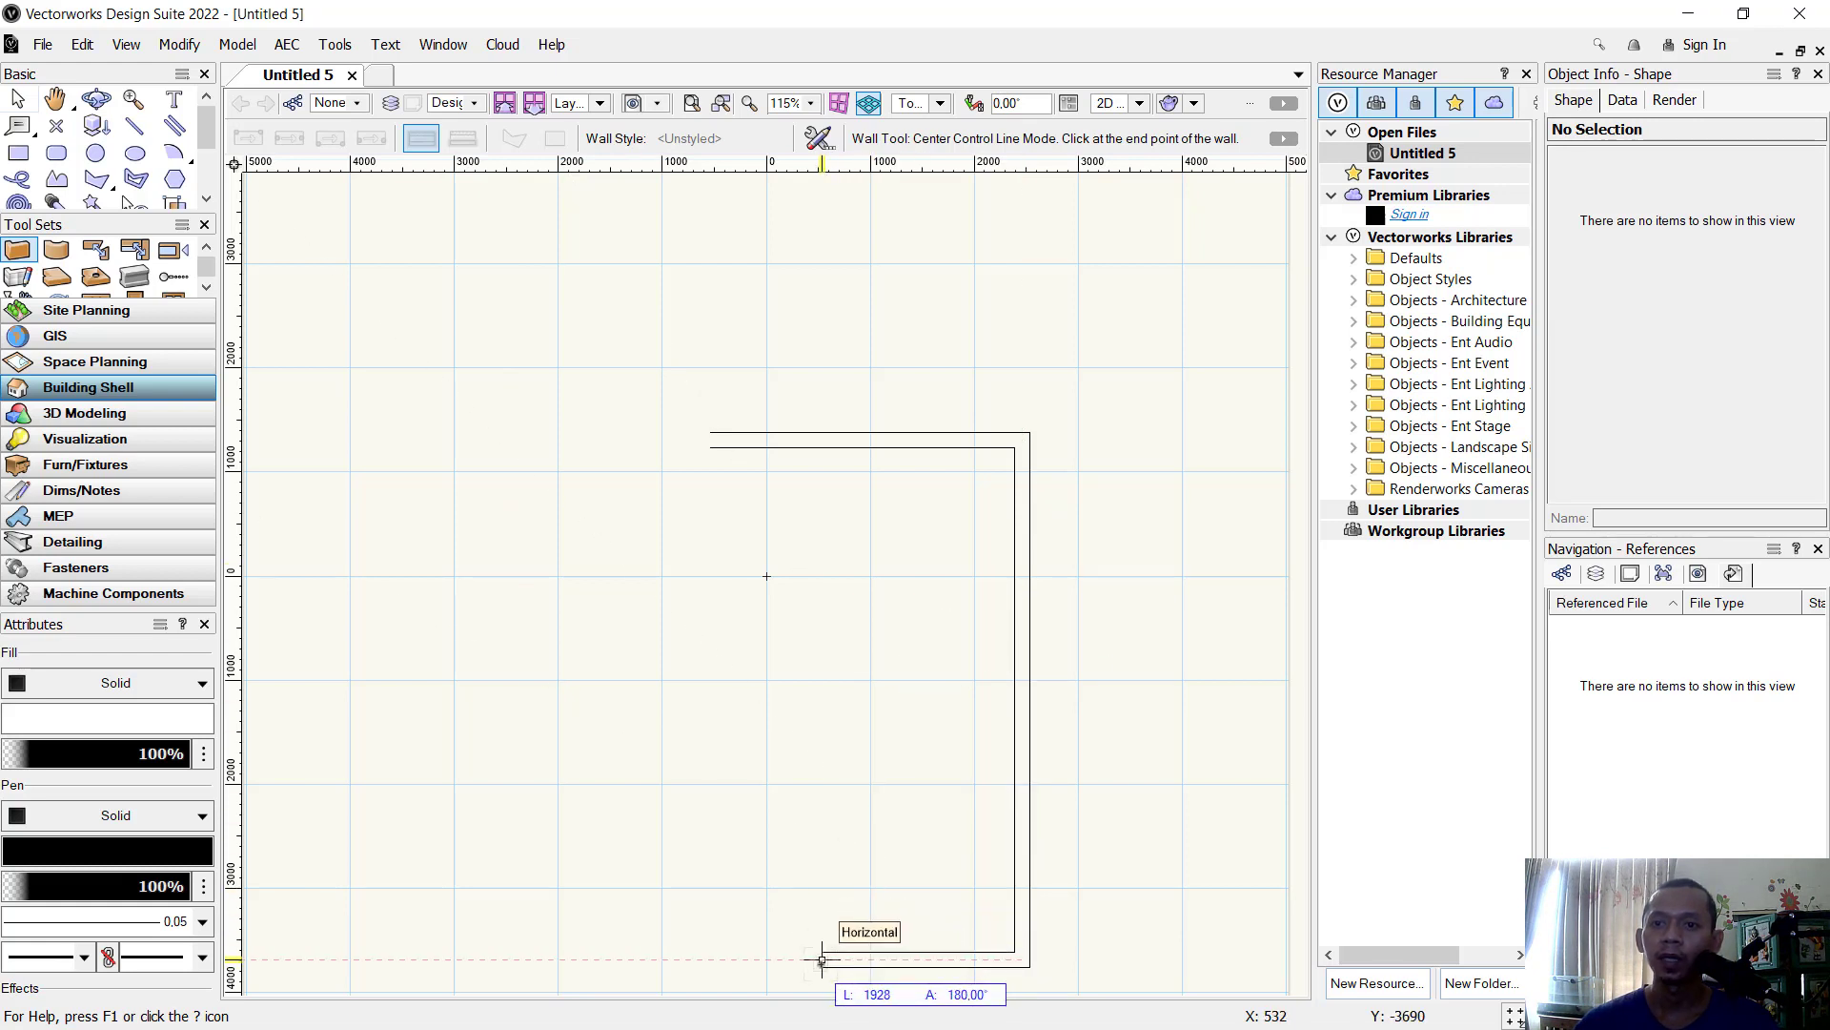
key(Tab)
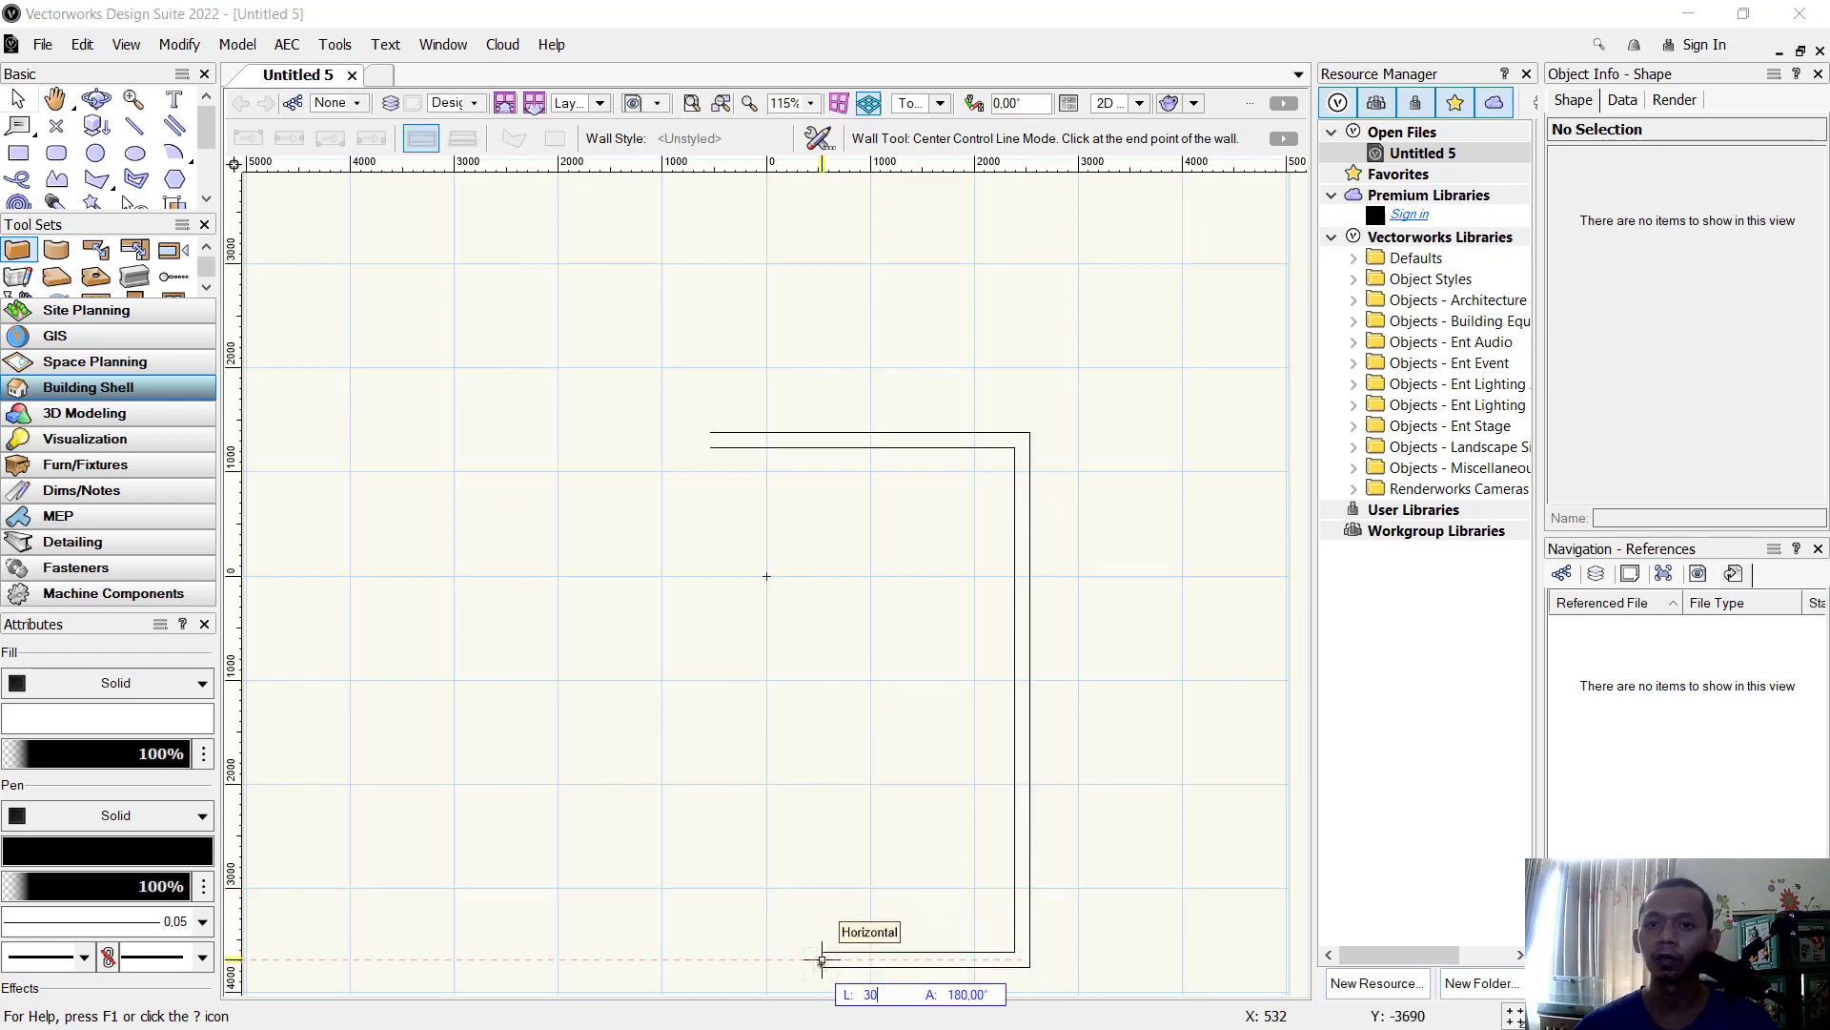
click(711, 957)
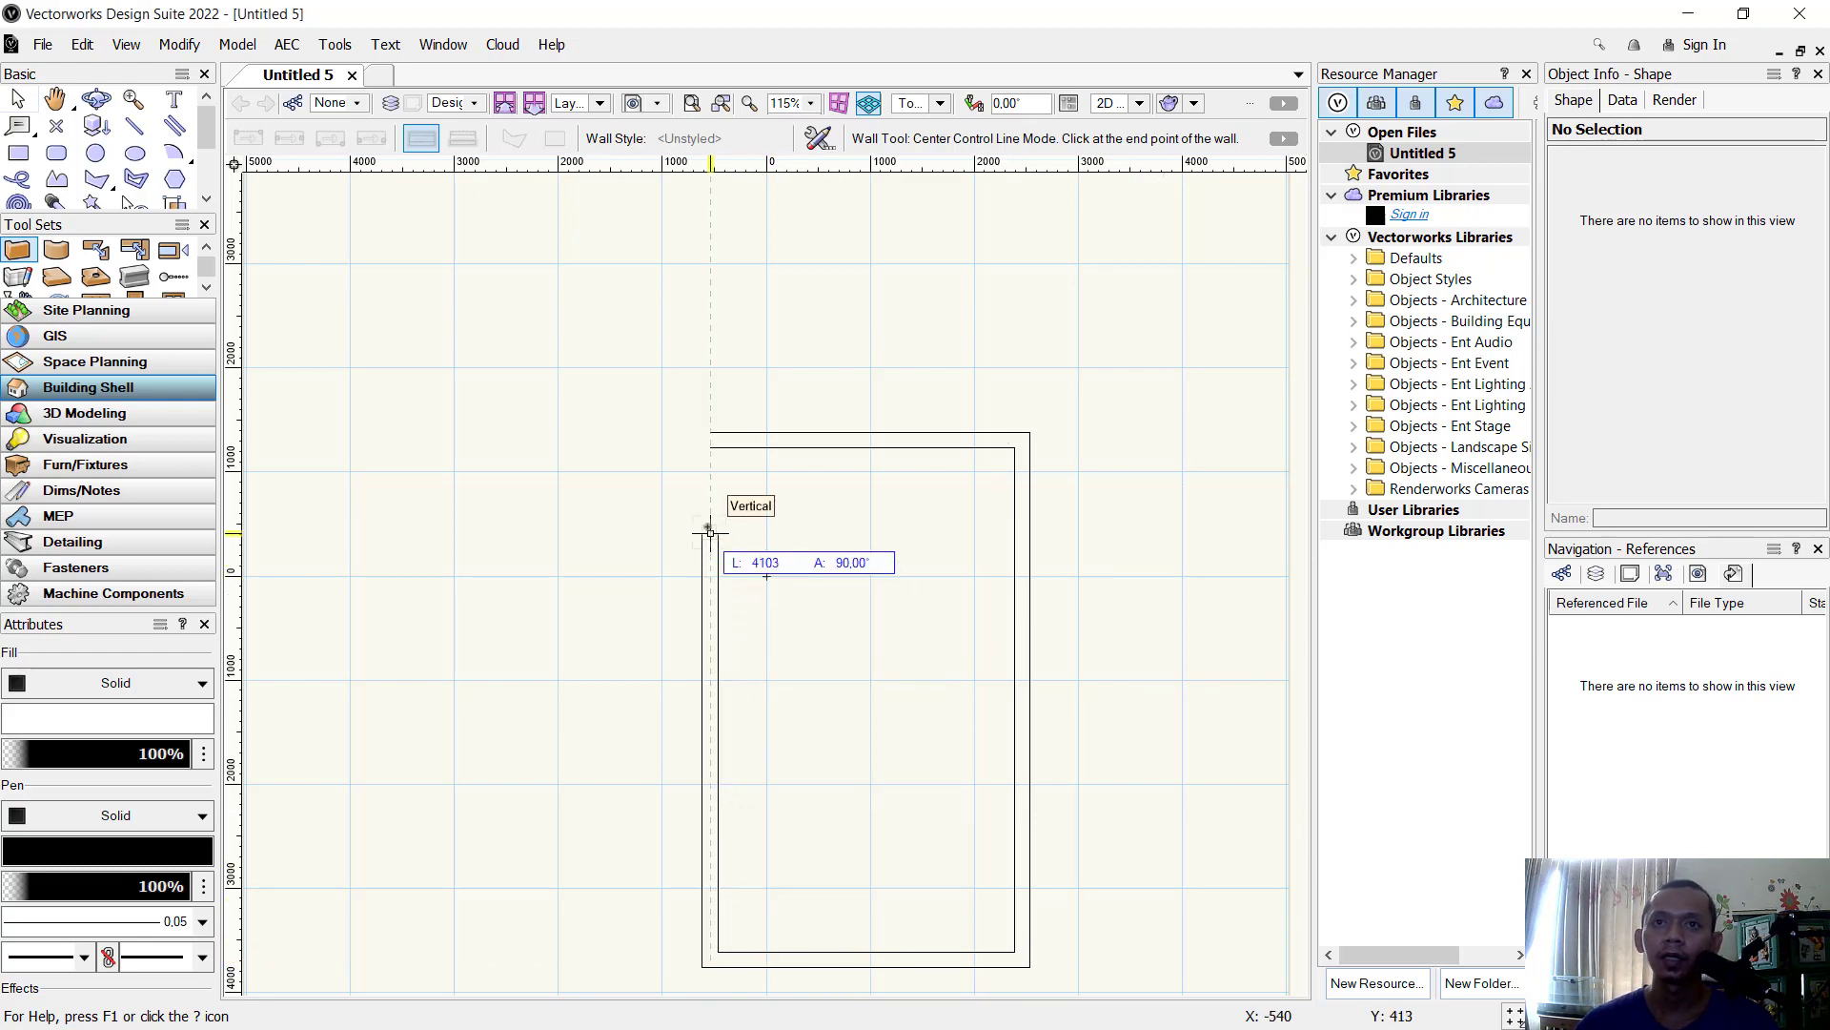
click(710, 448)
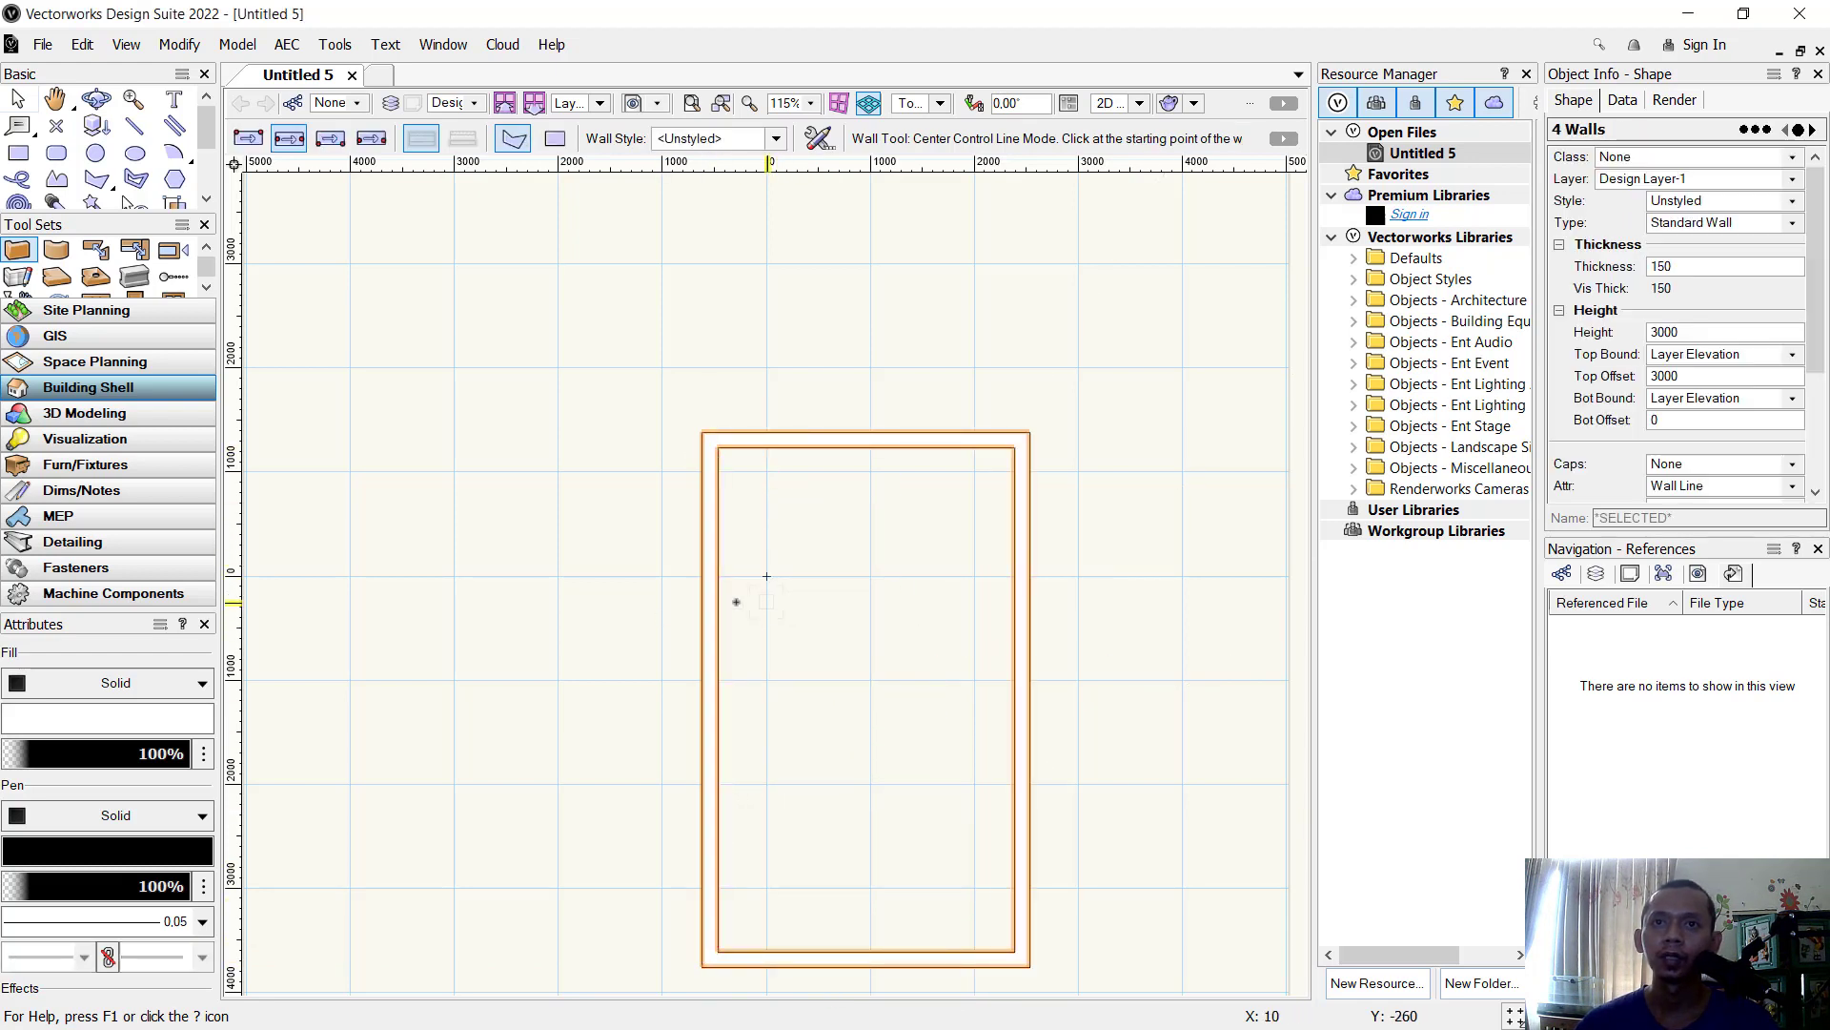
middle_drag(850, 701, 843, 552)
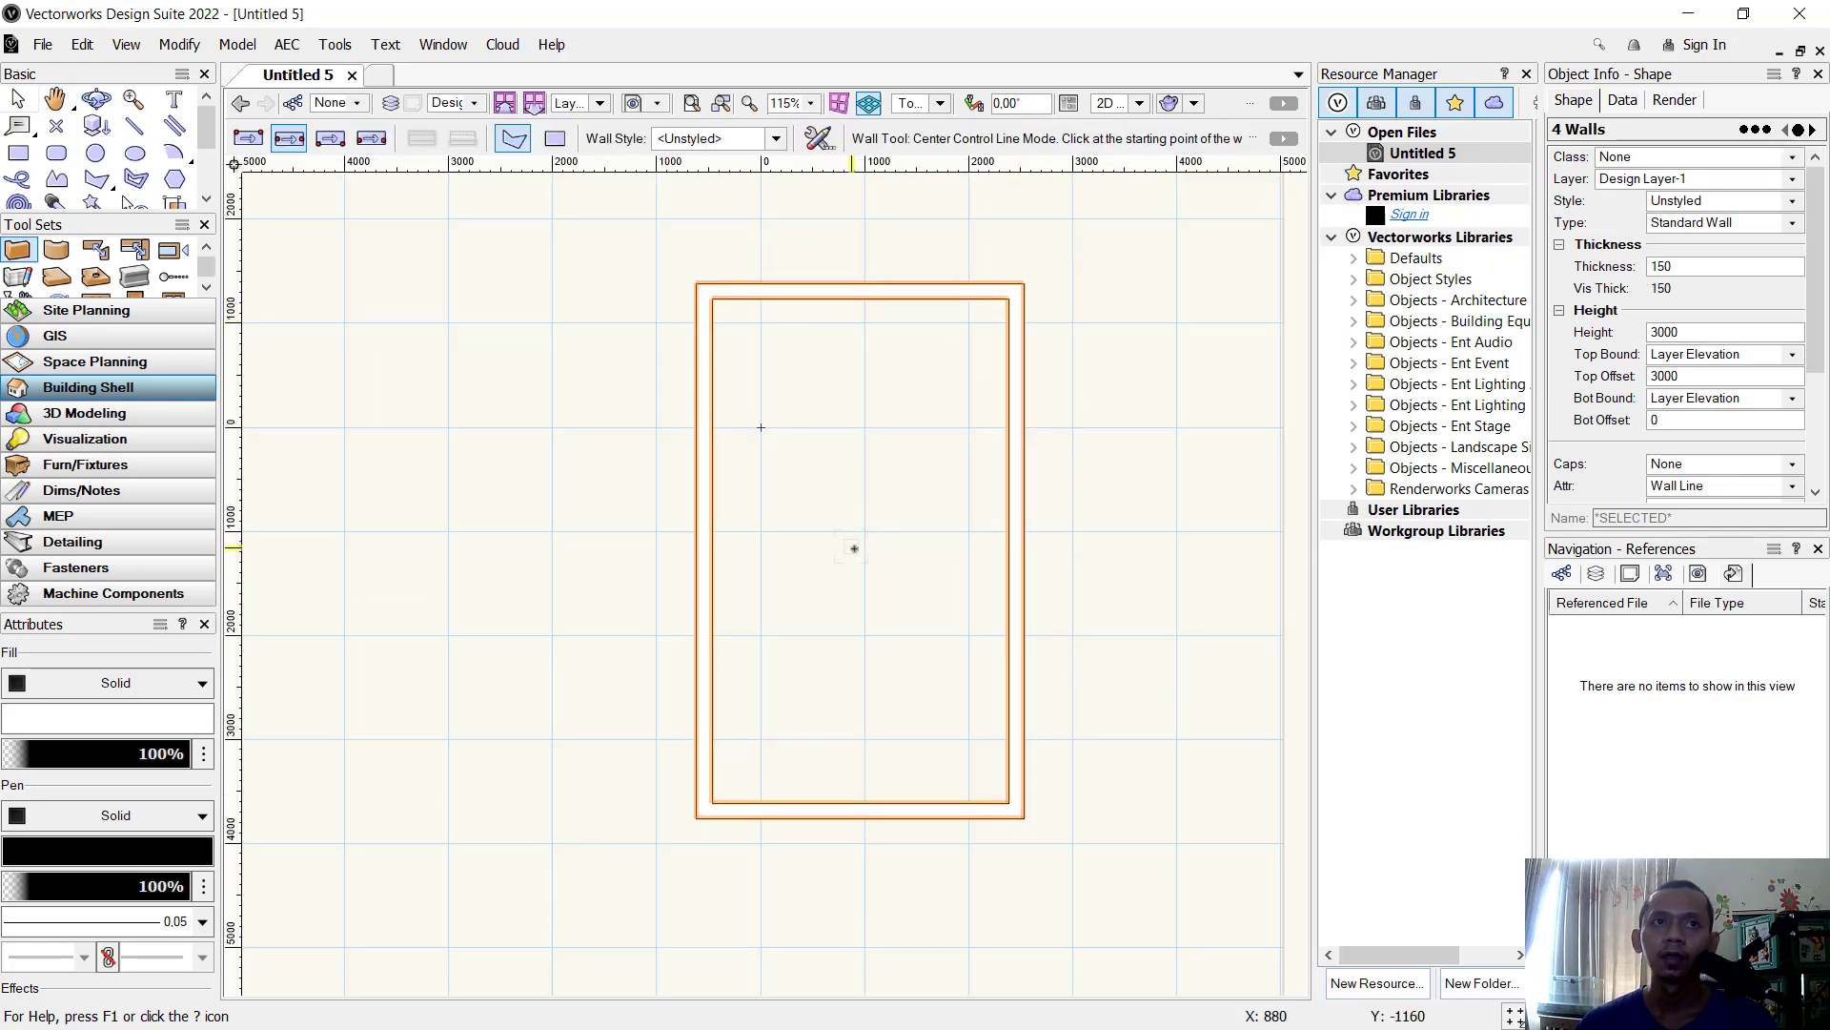
Draw a wall across from the left to right wall, and one from the top wall's midpoint down to it.
click(715, 494)
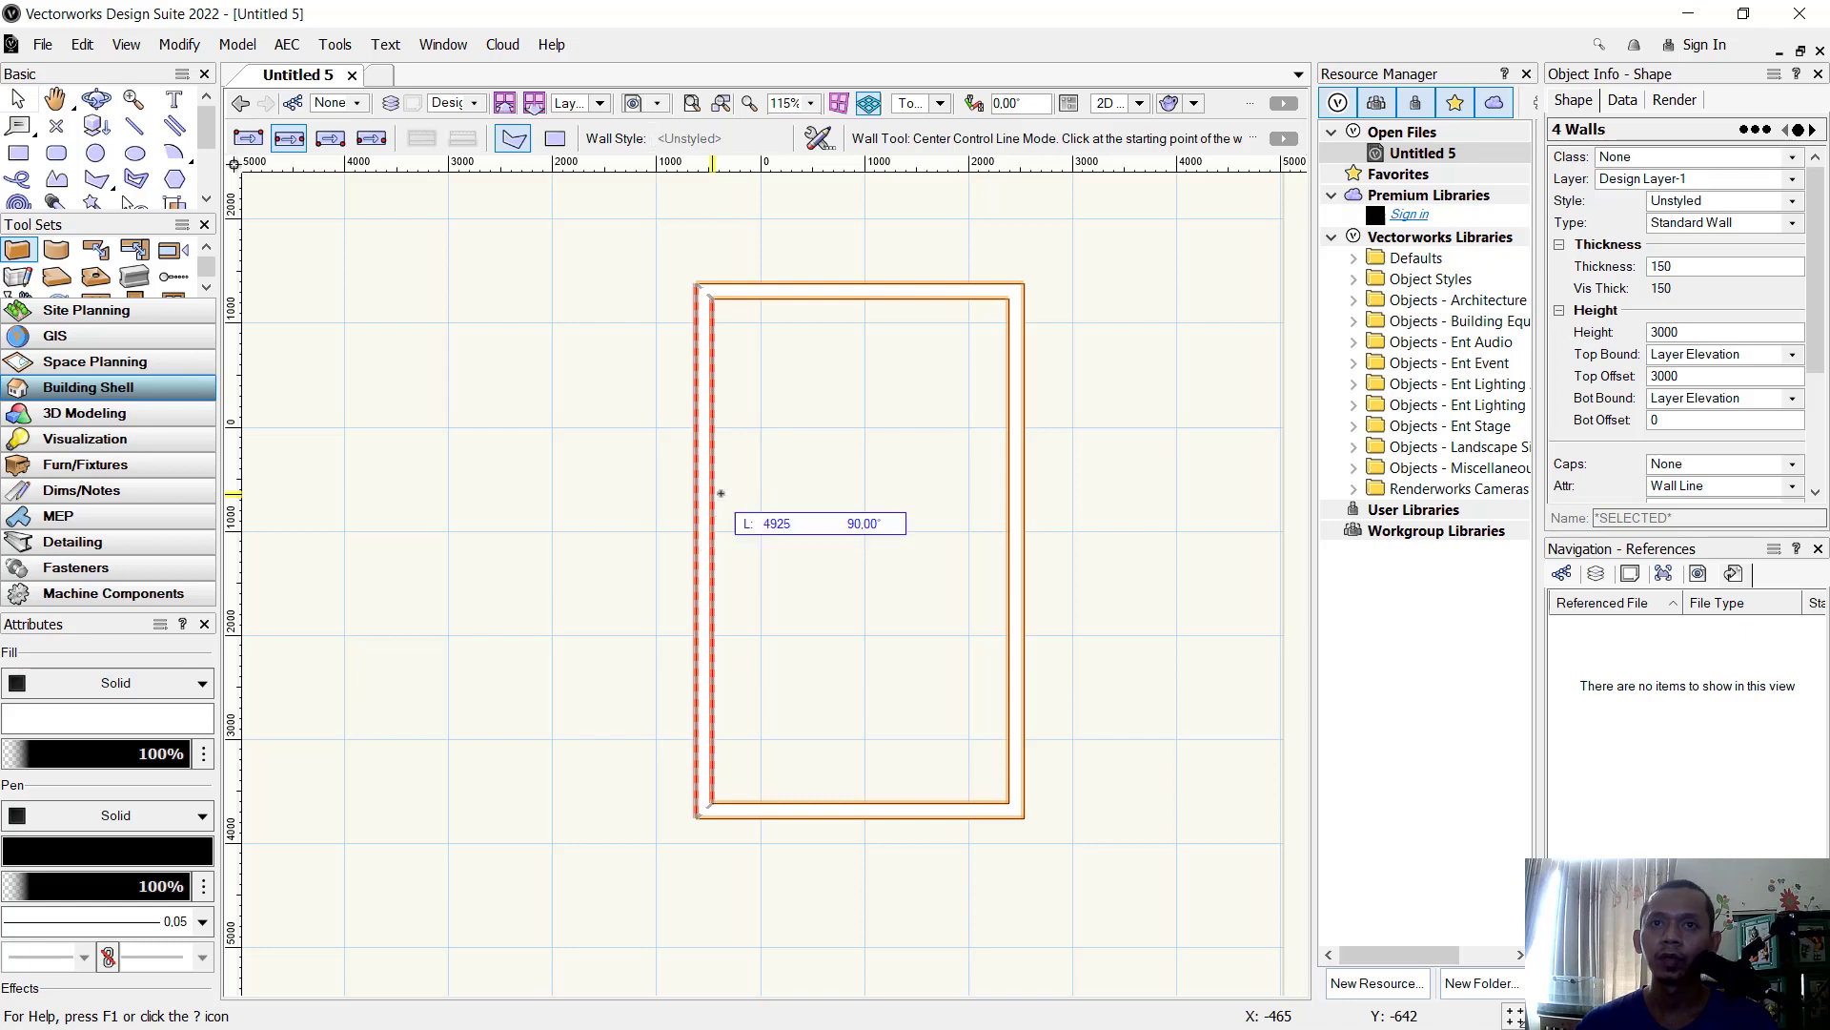
click(991, 493)
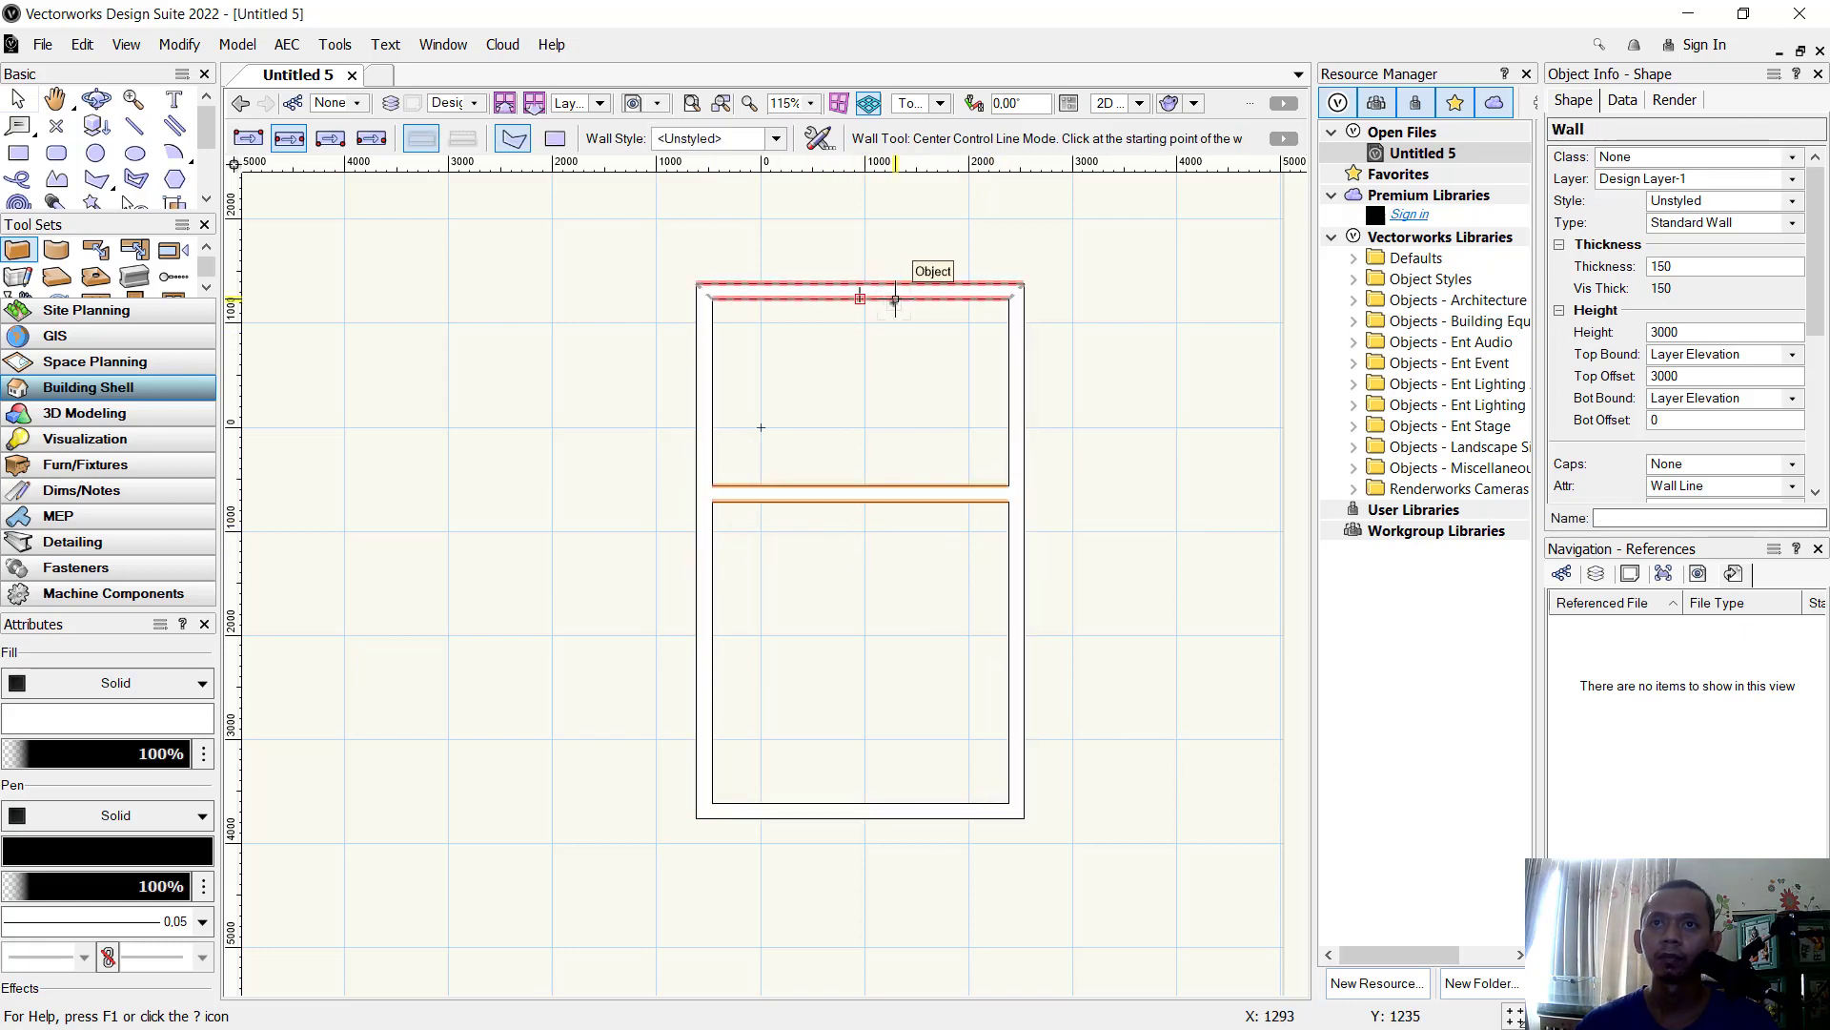
click(861, 299)
click(861, 486)
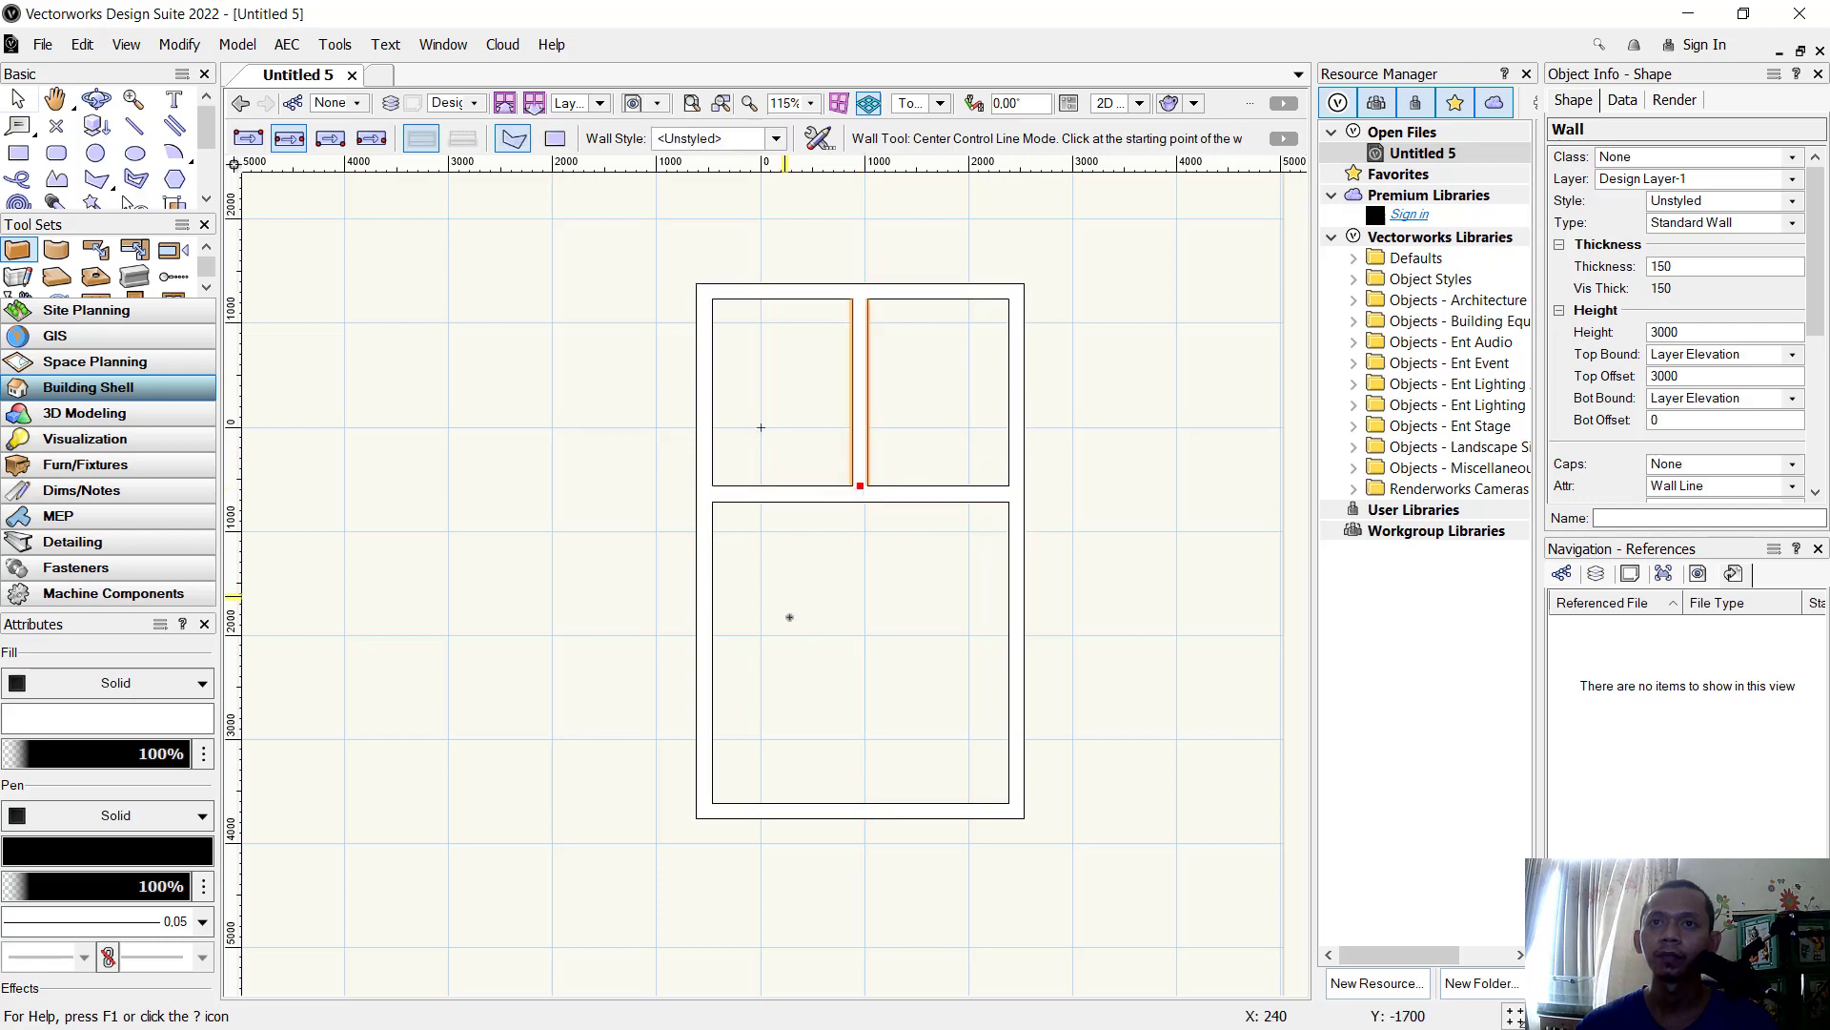
scroll(832, 438, up, 3)
scroll(831, 438, down, 3)
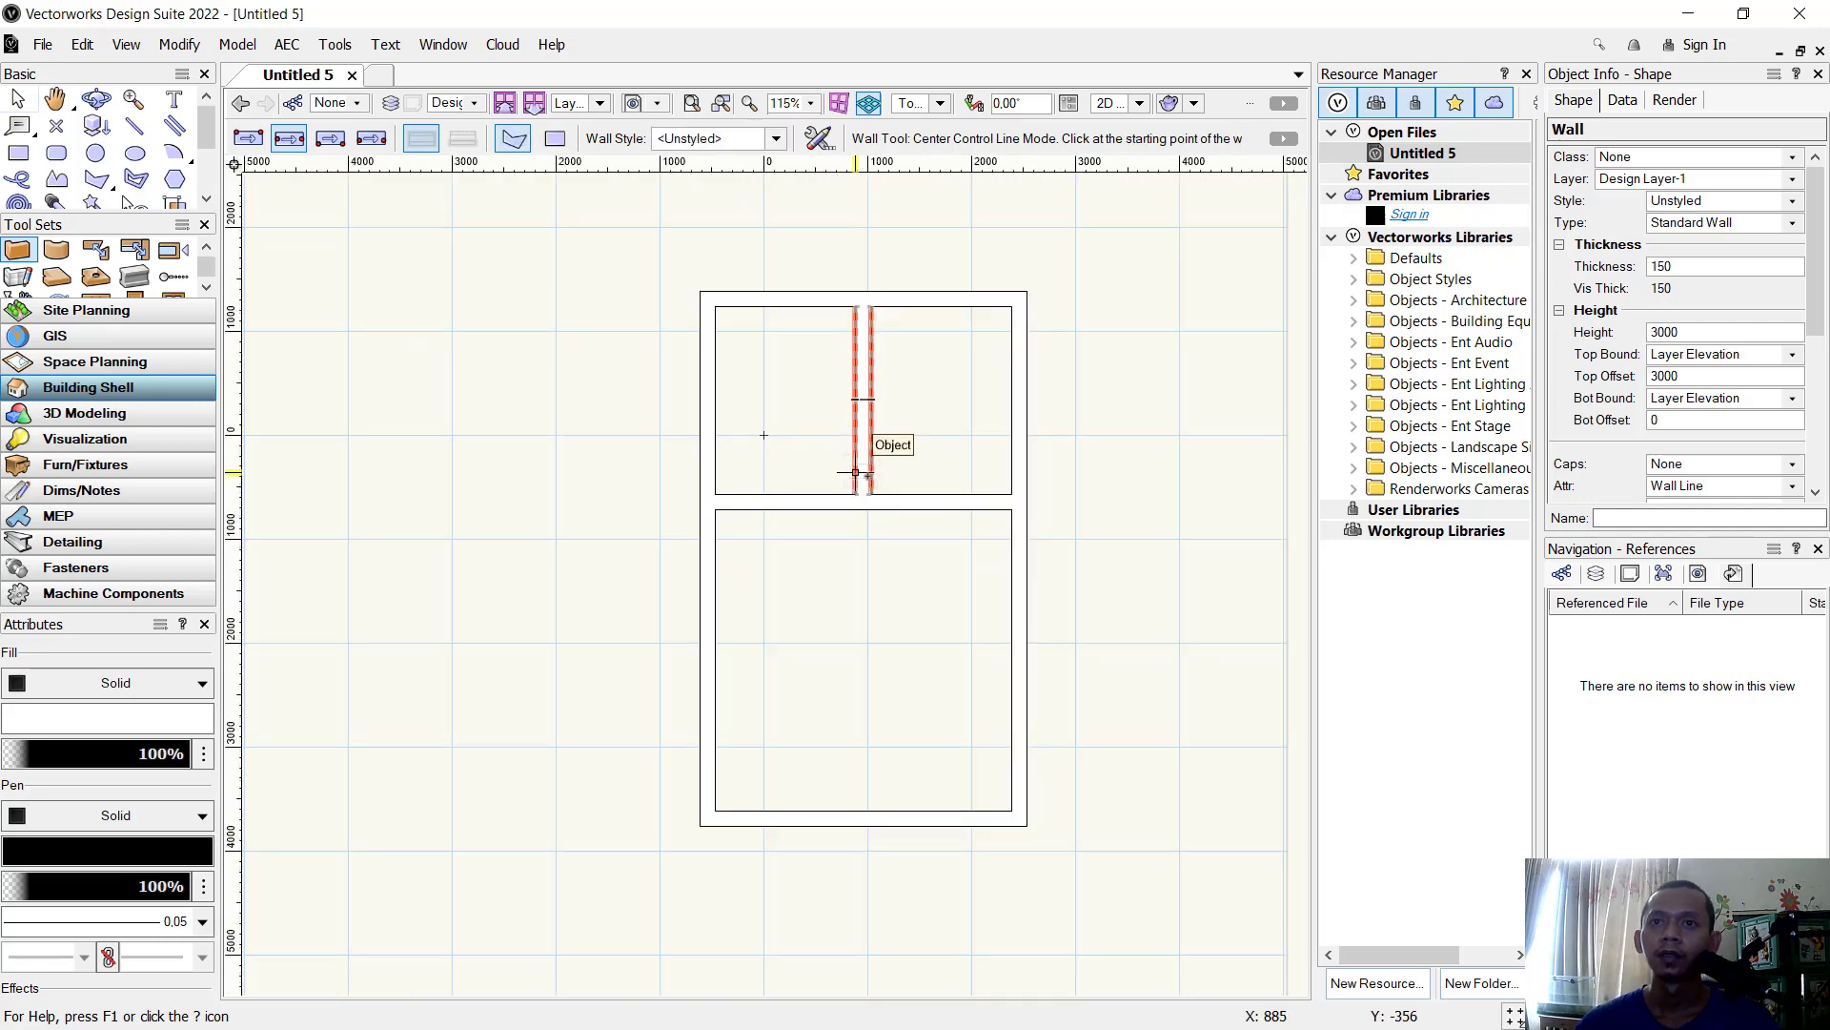
middle_drag(902, 609, 926, 611)
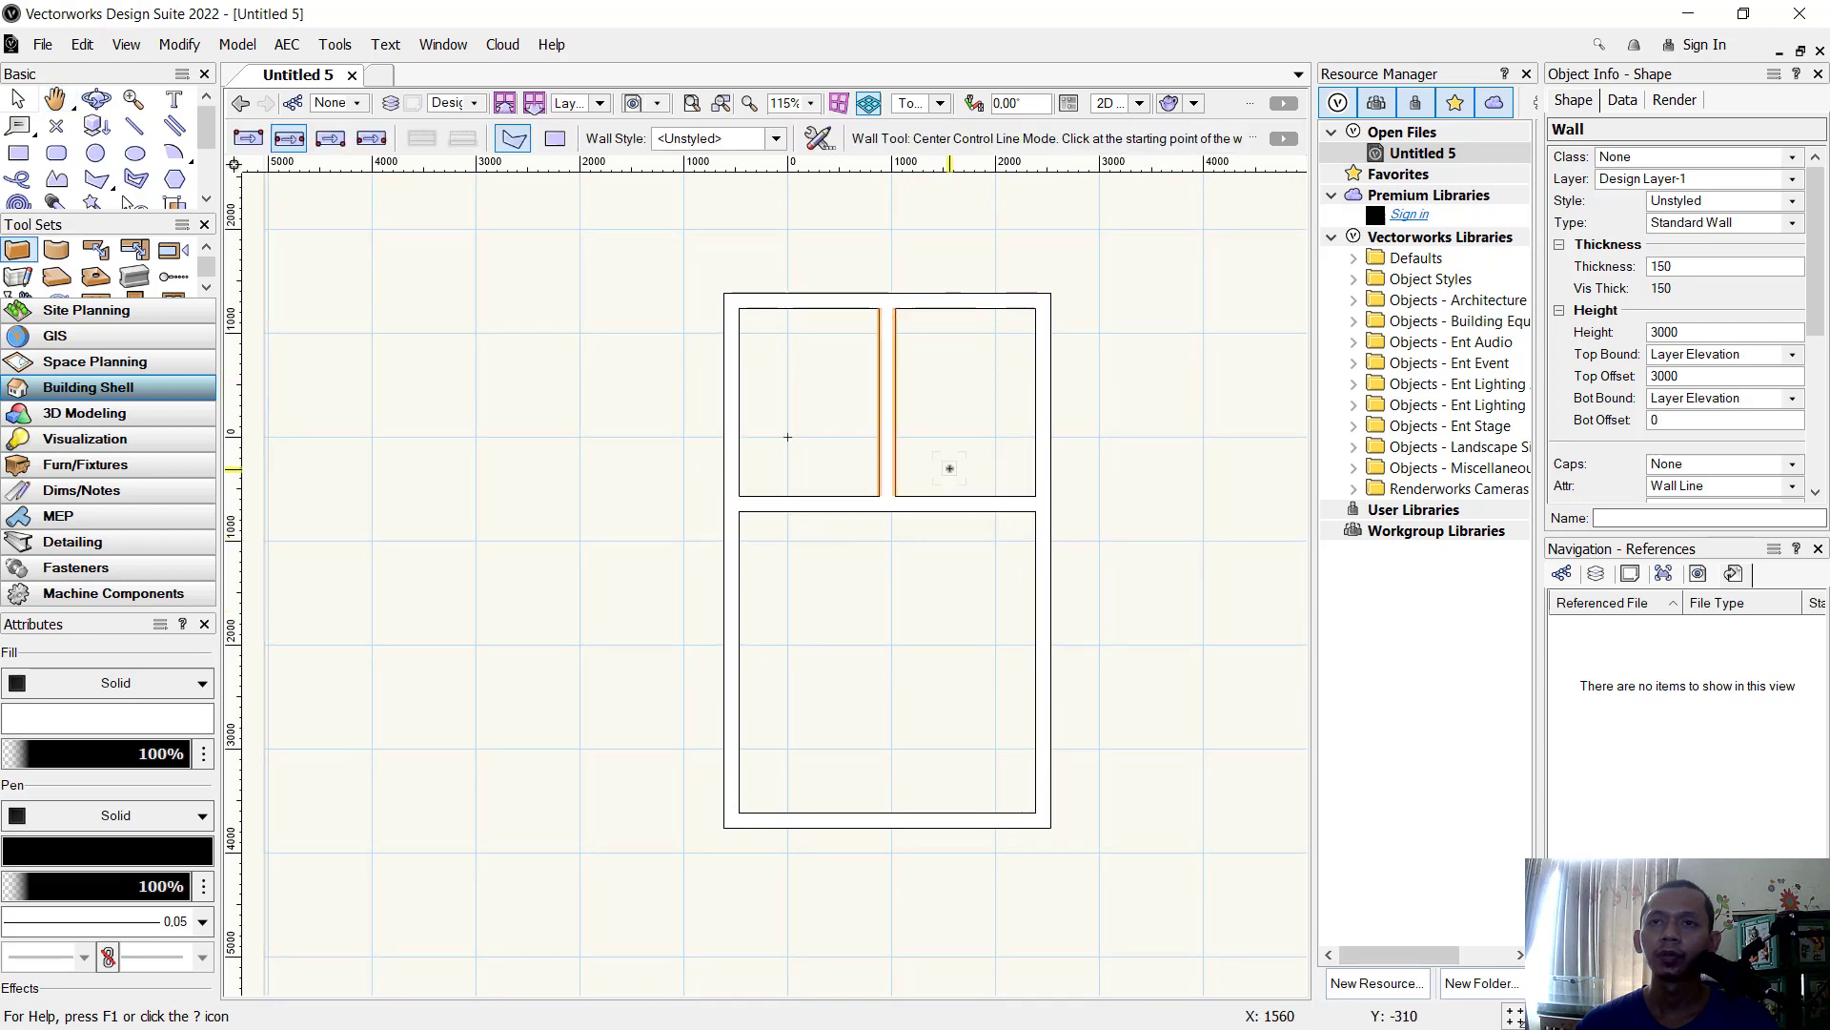
middle_drag(944, 464, 923, 474)
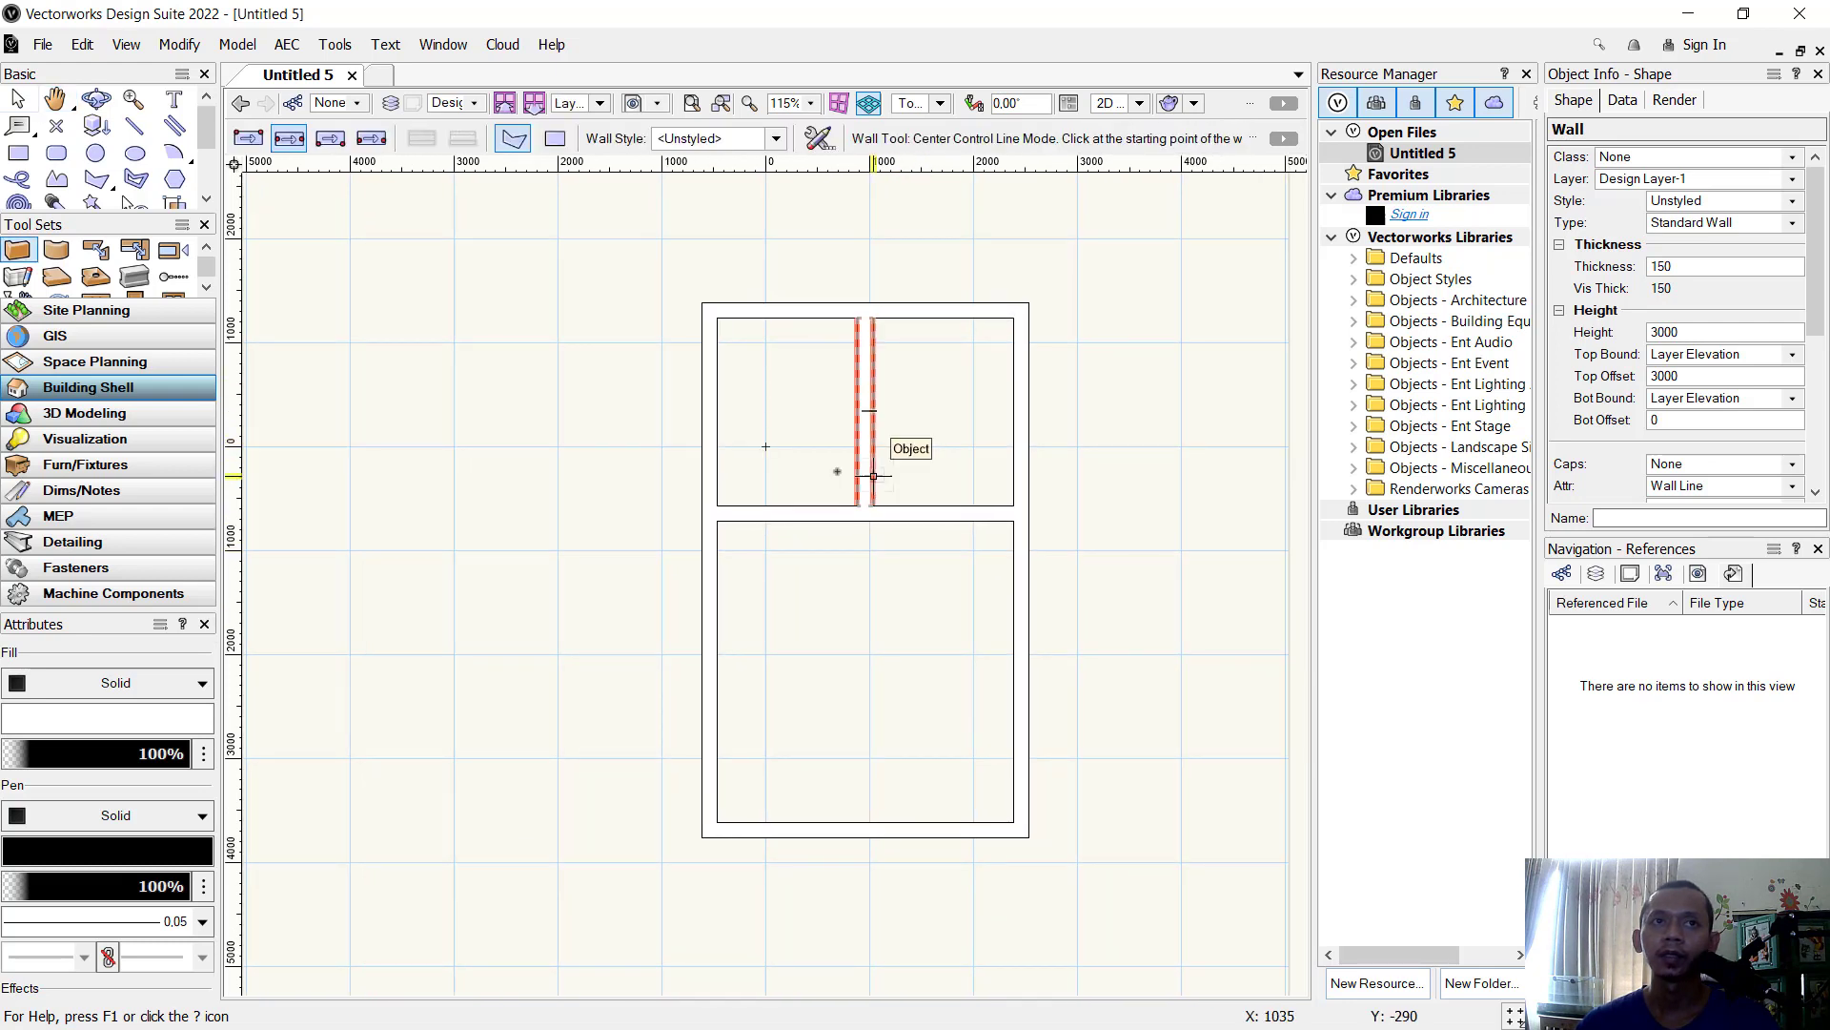
scroll(210, 211, down, 4)
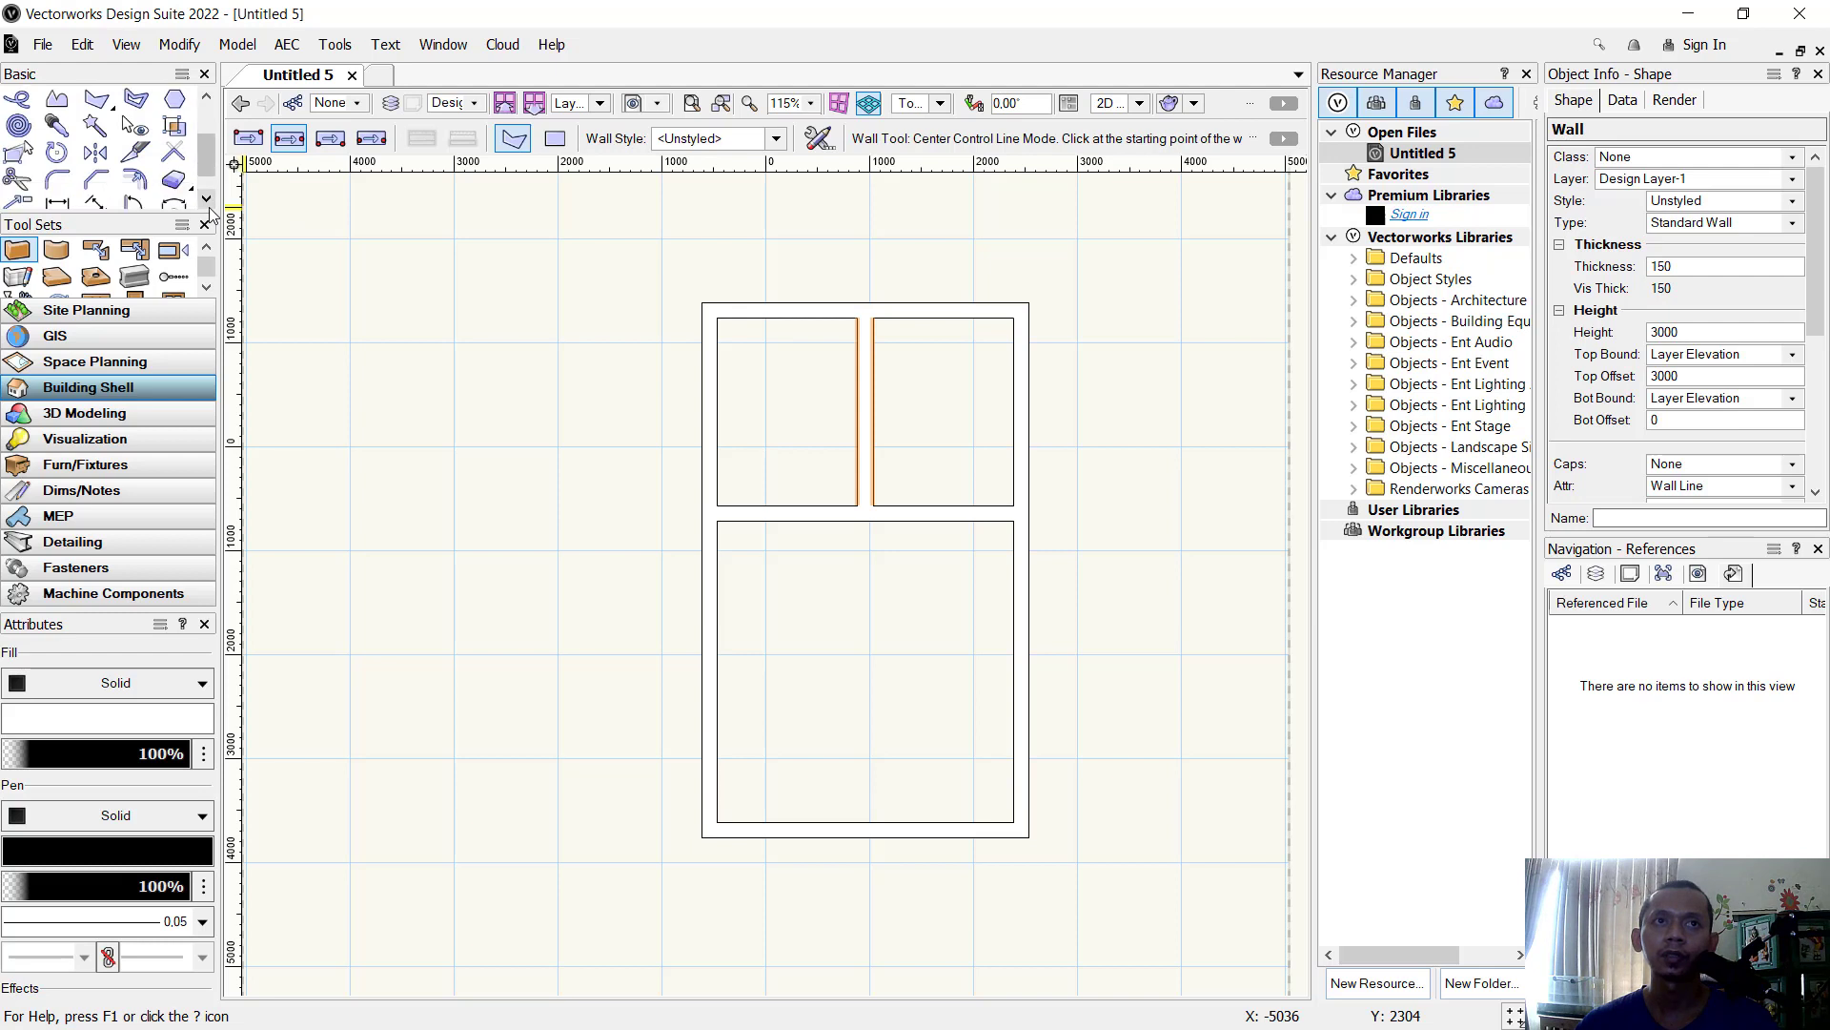
Place a 1952 vertical dimension for the upper rooms' depth.
click(65, 178)
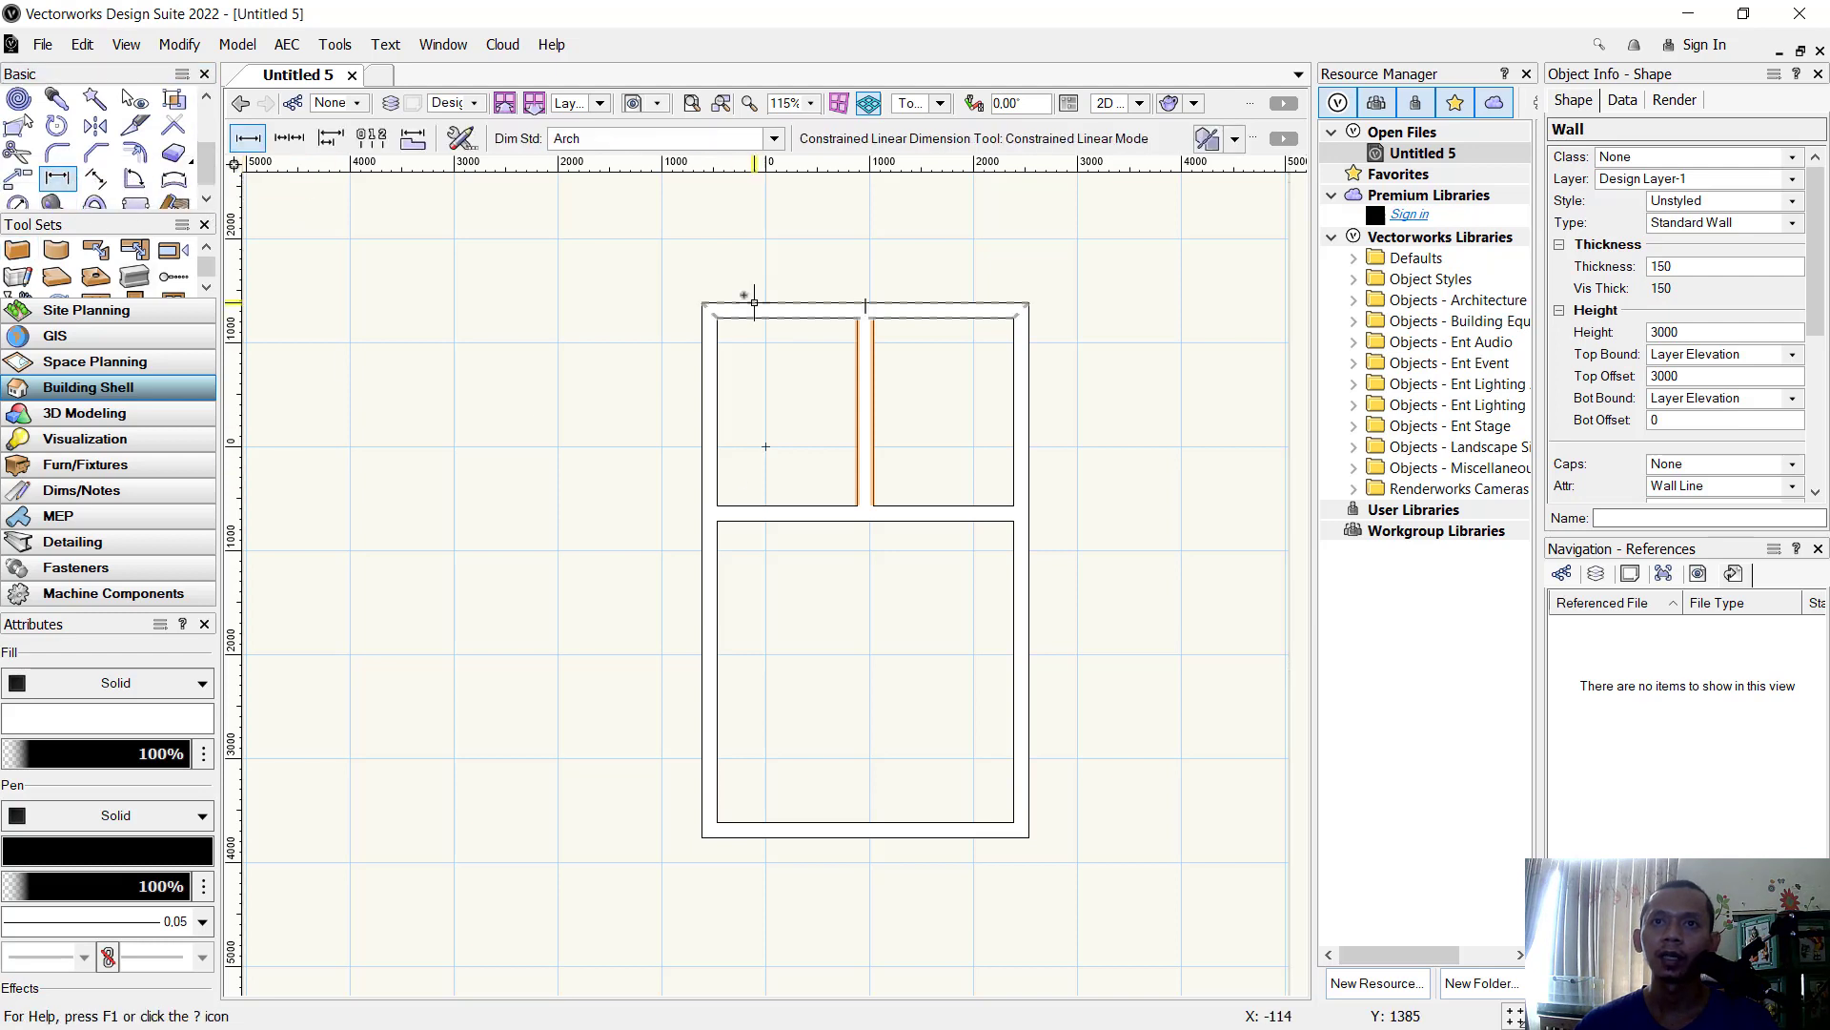
scroll(715, 277, up, 4)
click(670, 368)
middle_drag(695, 633, 795, 545)
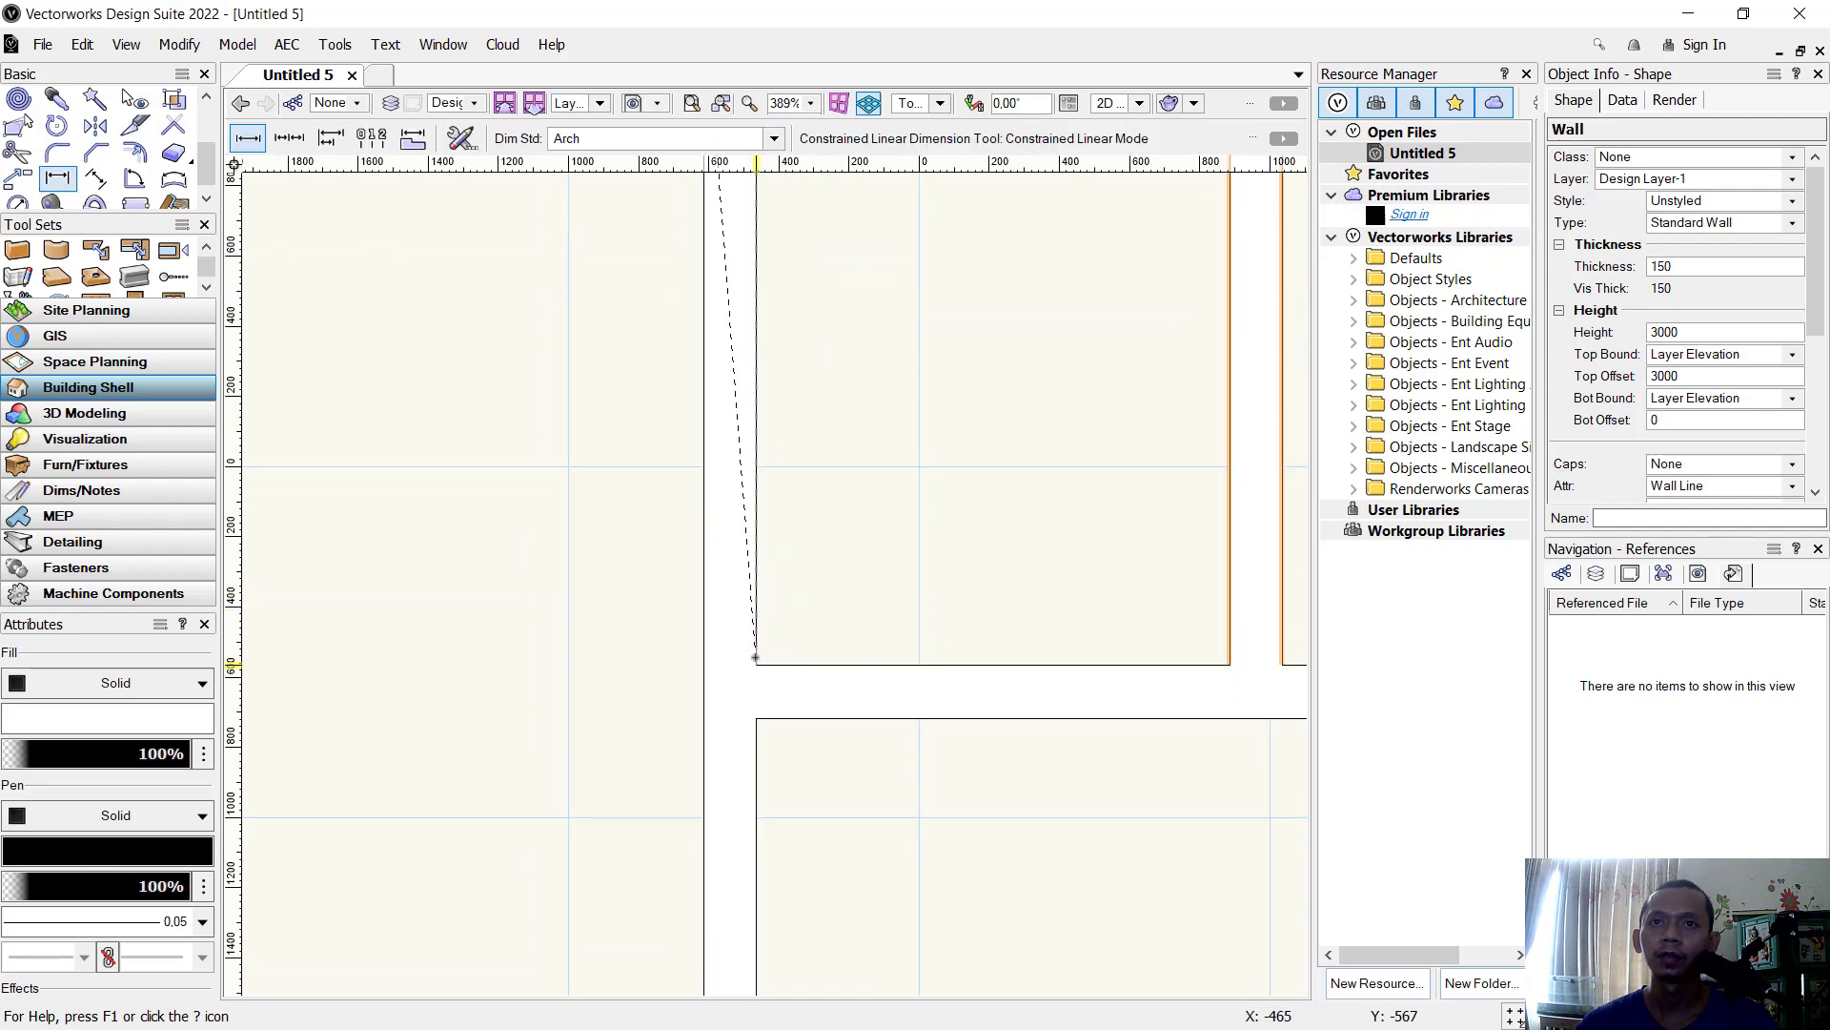
click(546, 581)
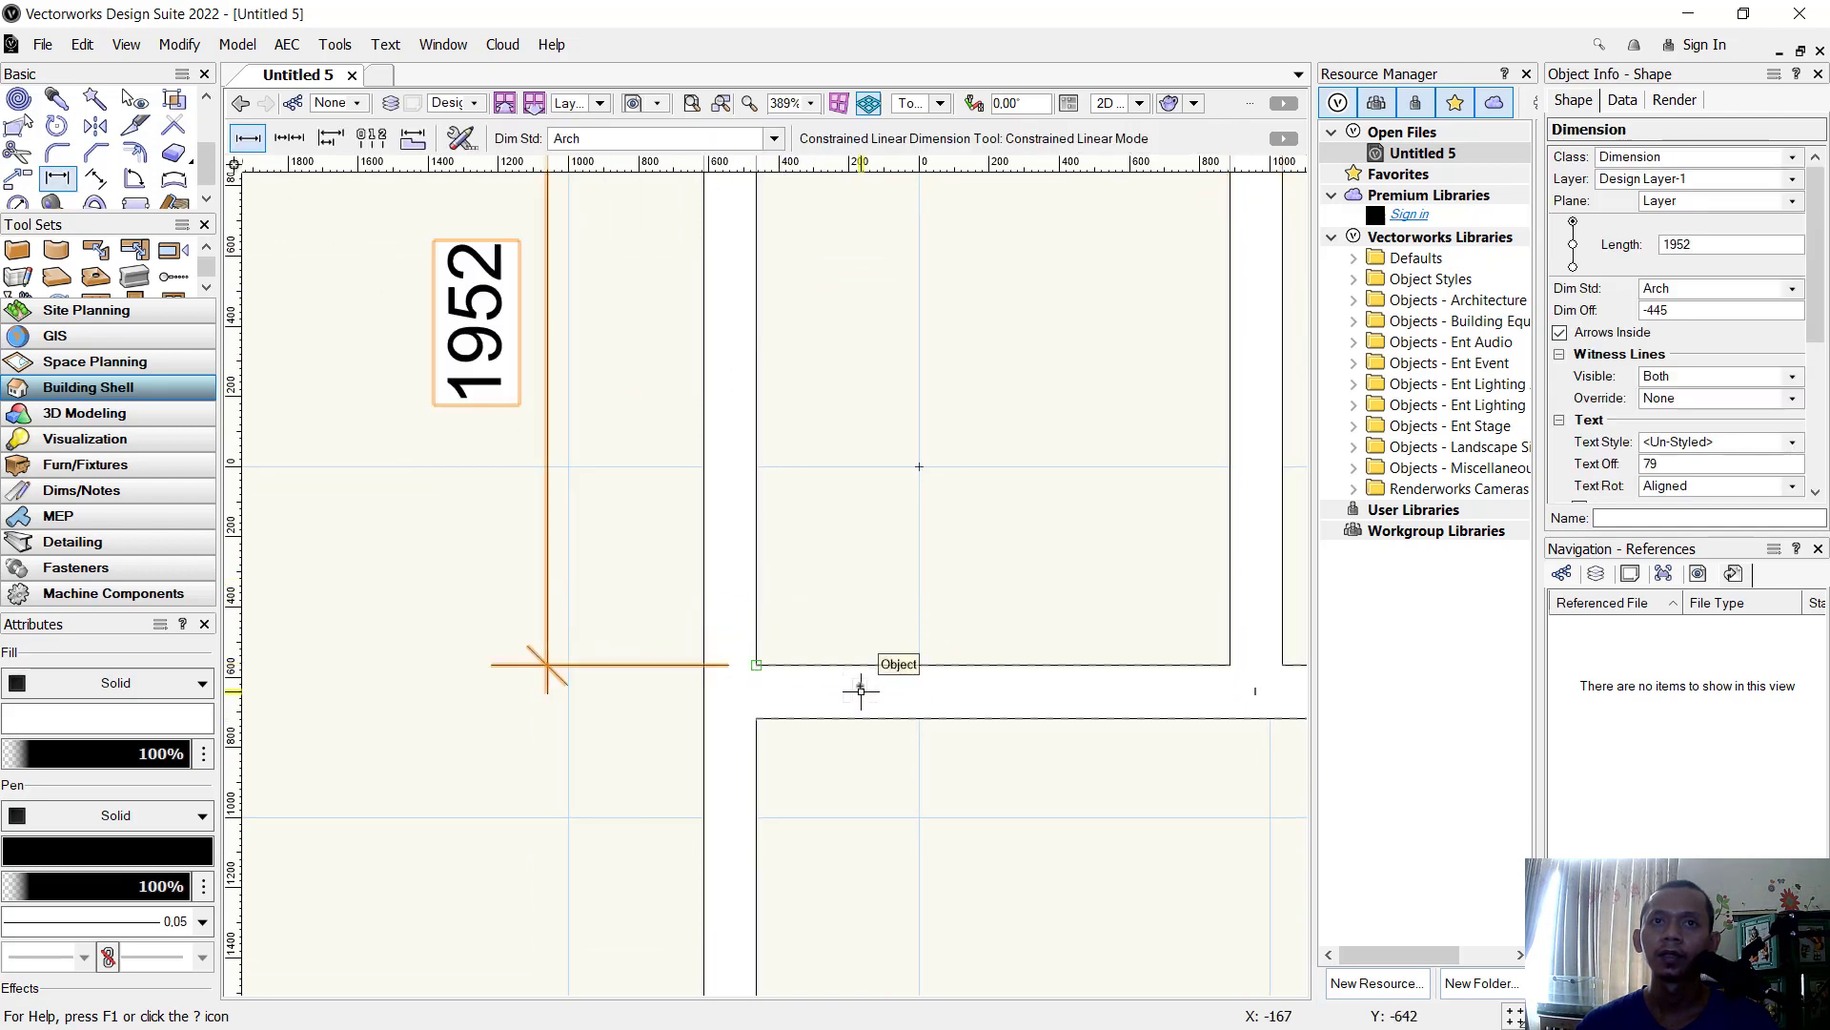
middle_drag(858, 685, 846, 613)
scroll(858, 490, down, 3)
middle_drag(858, 490, 894, 854)
scroll(894, 855, up, 2)
Add a 1575 width dimension on the top wall and a 3150 overall width above it.
click(707, 474)
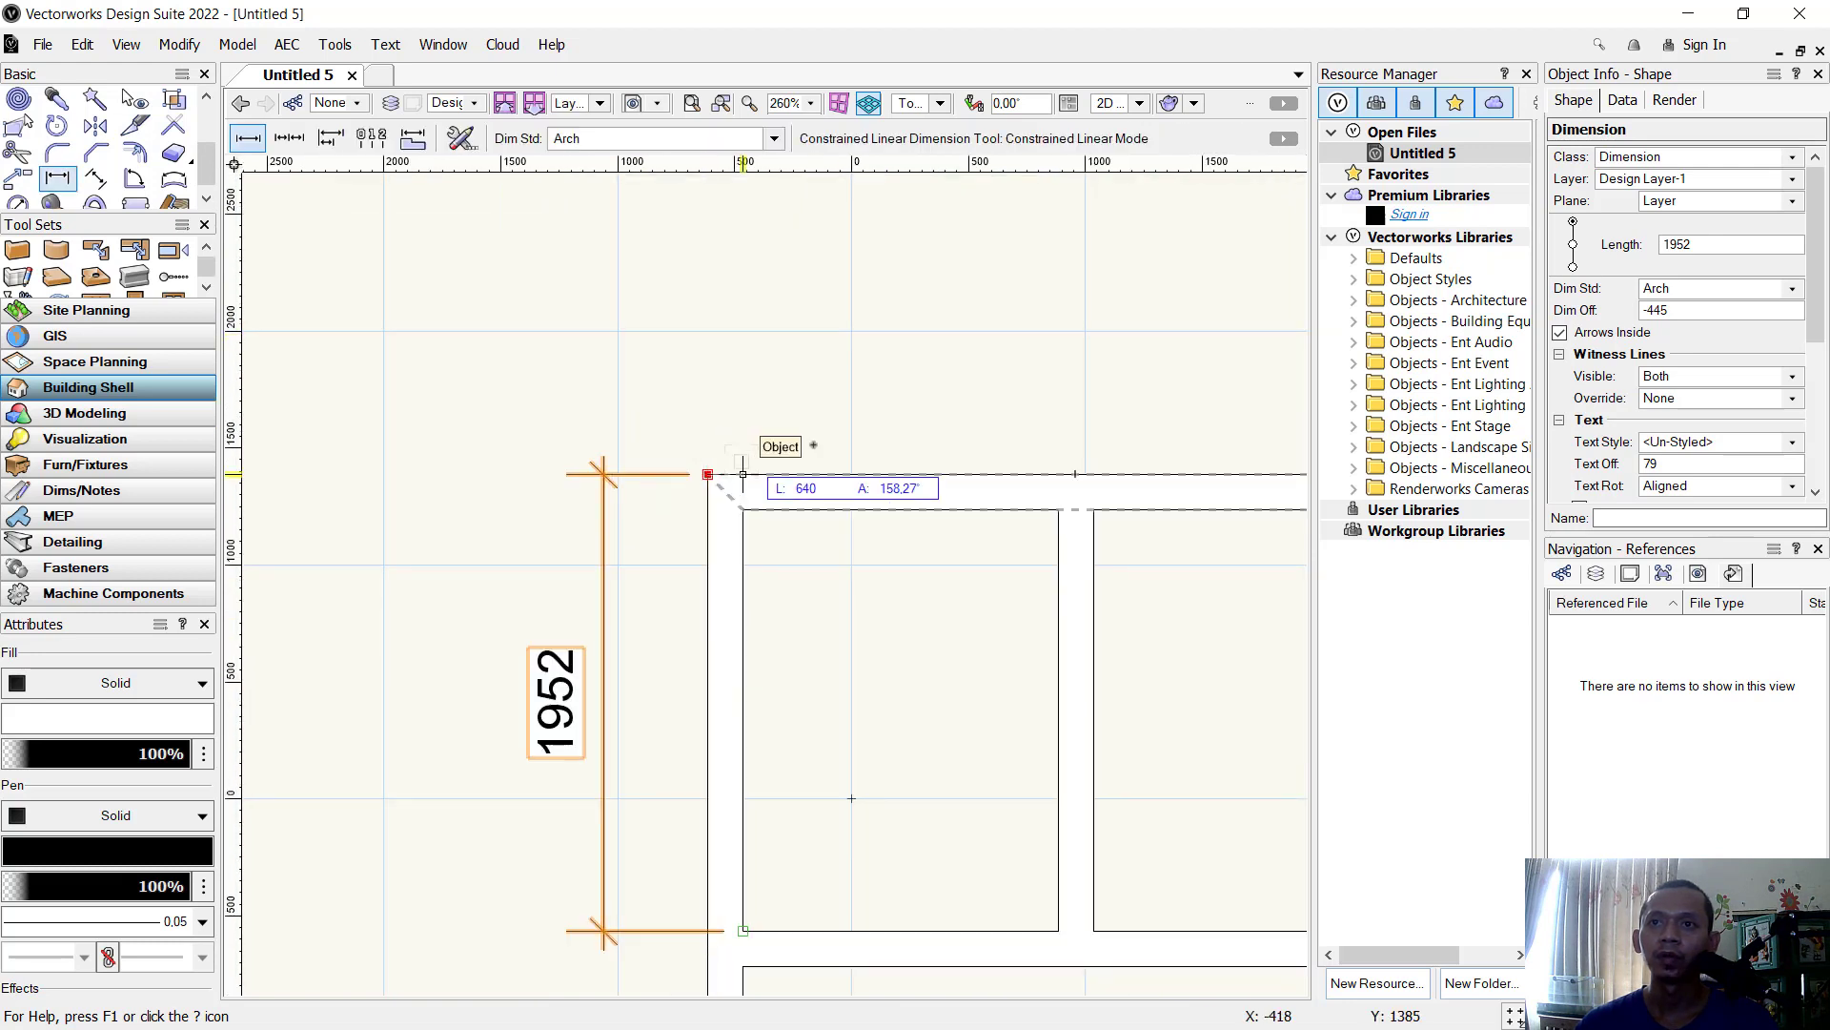
middle_drag(1084, 457, 657, 458)
click(647, 474)
click(648, 392)
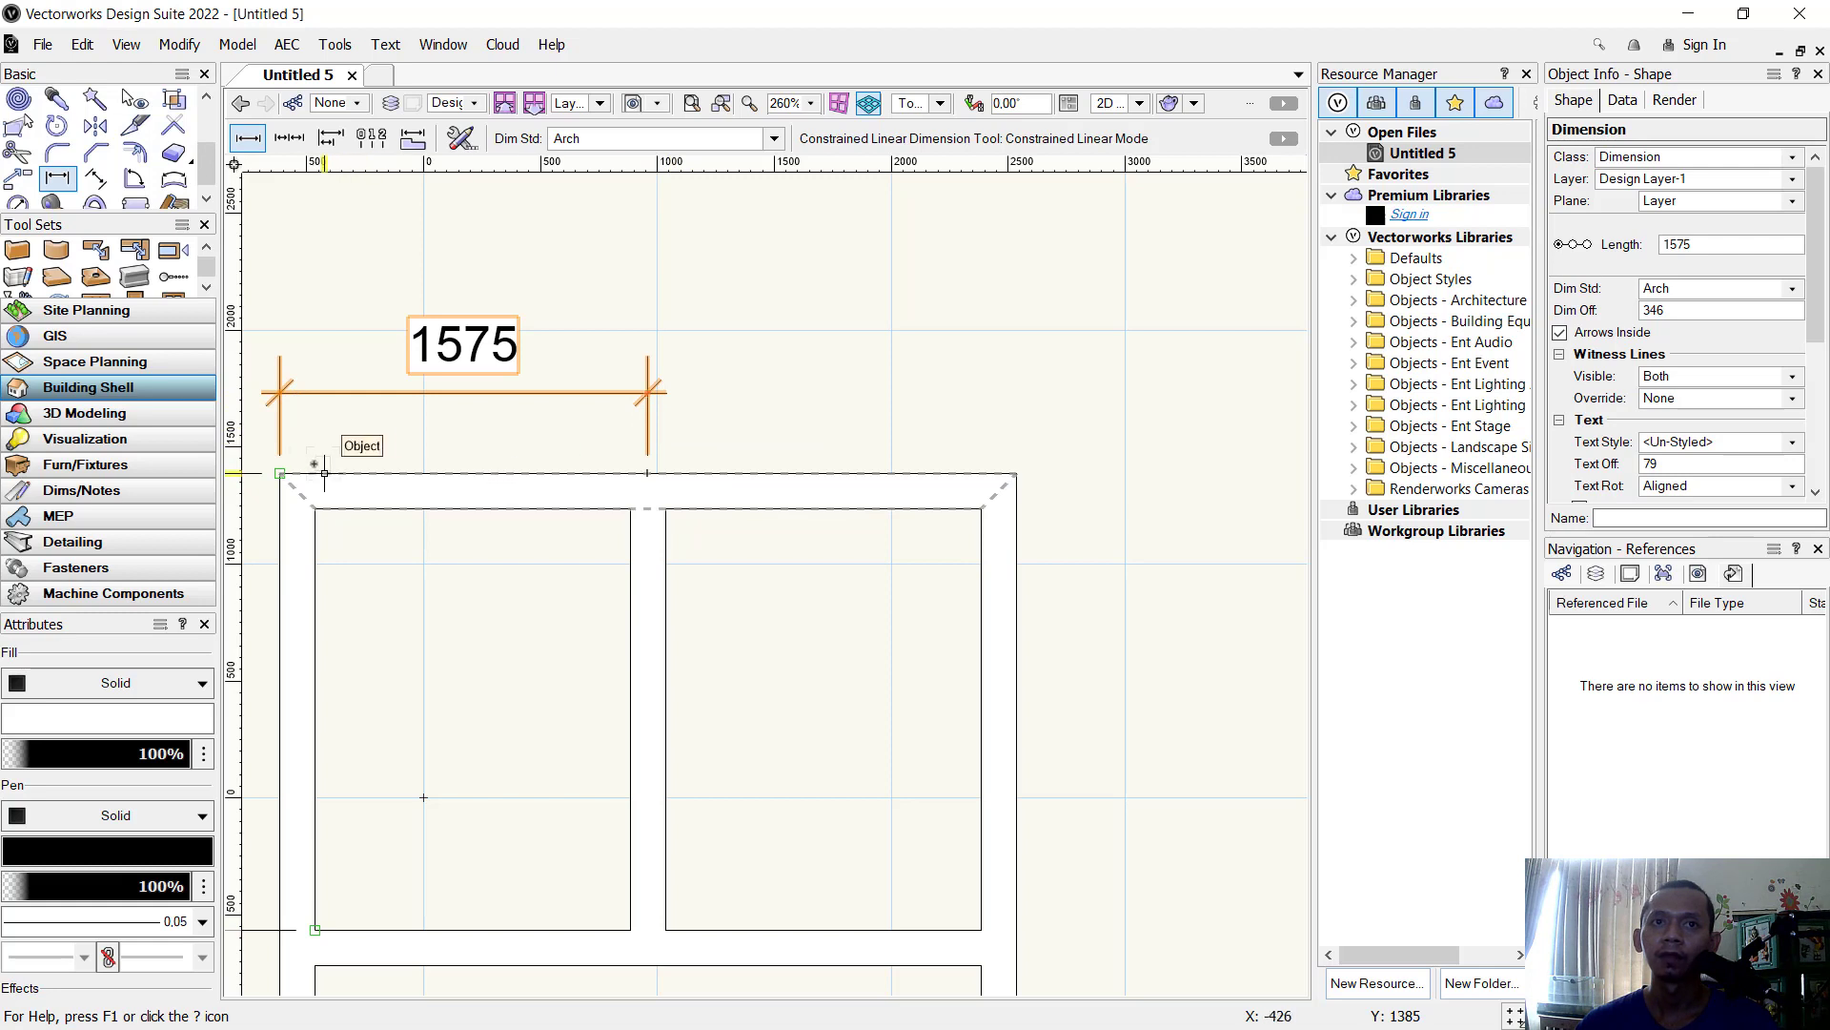
click(280, 473)
click(1016, 473)
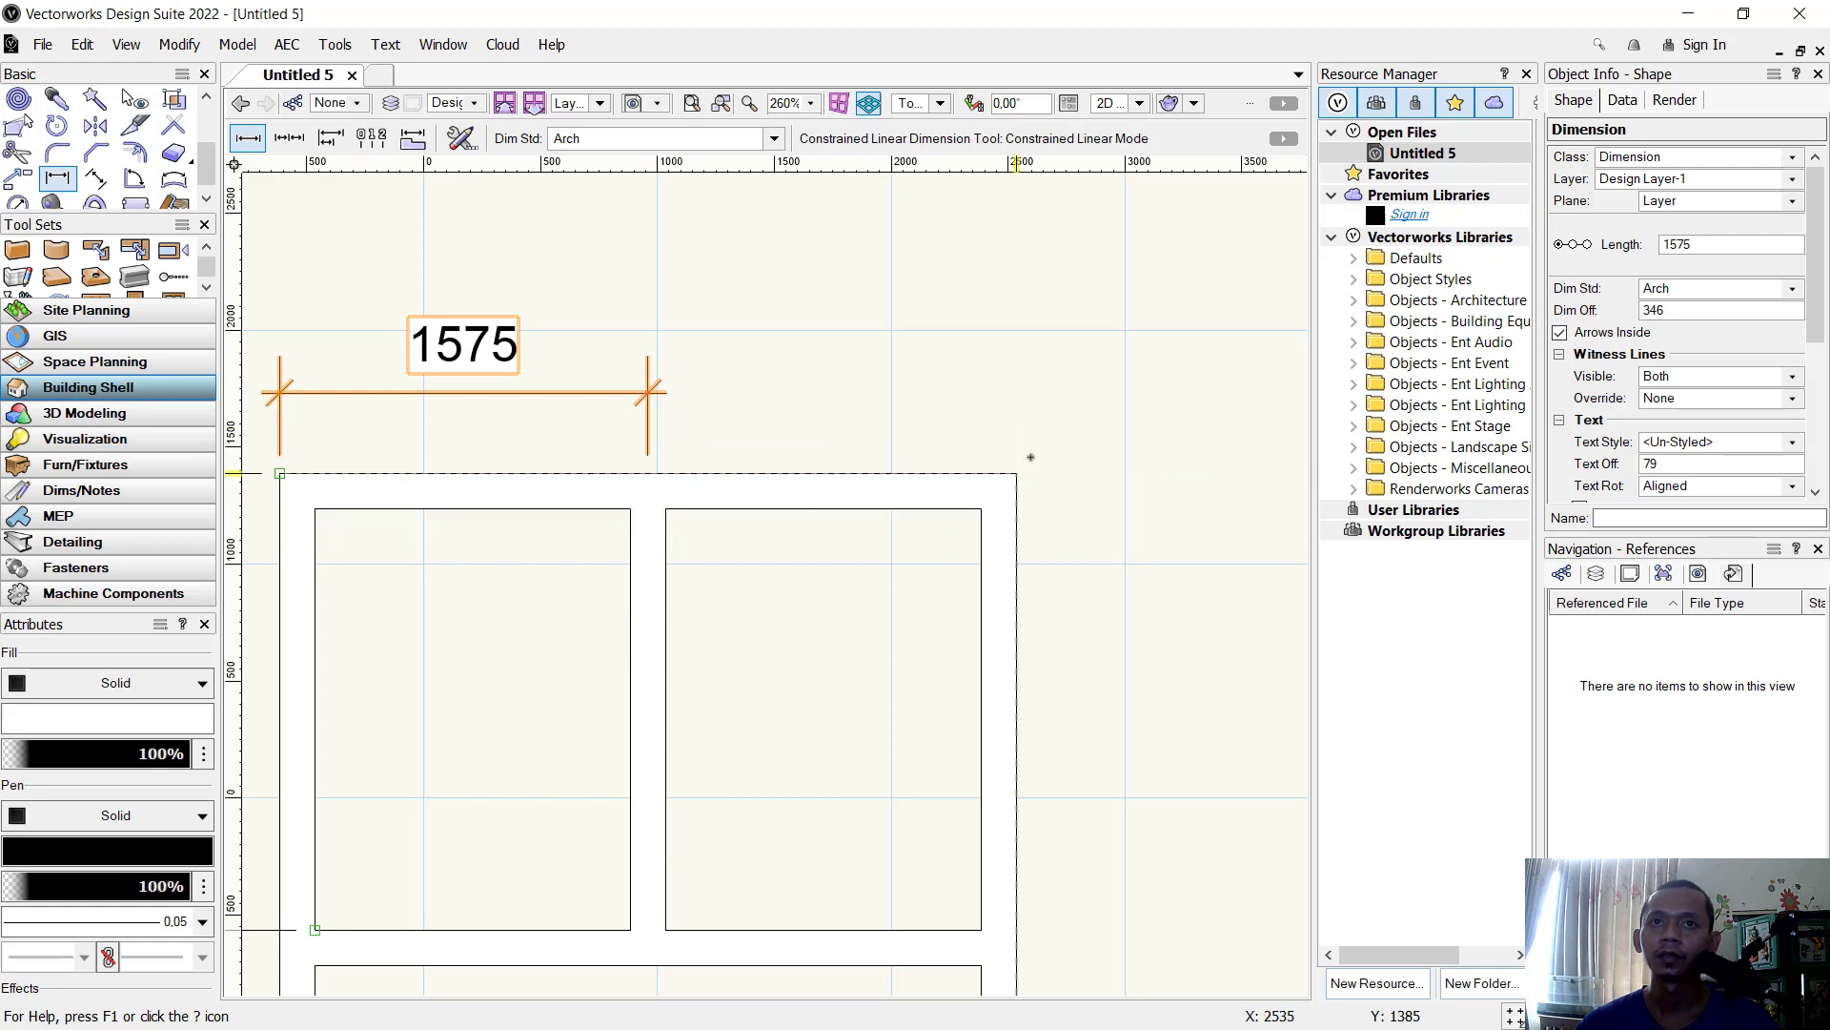
click(1016, 262)
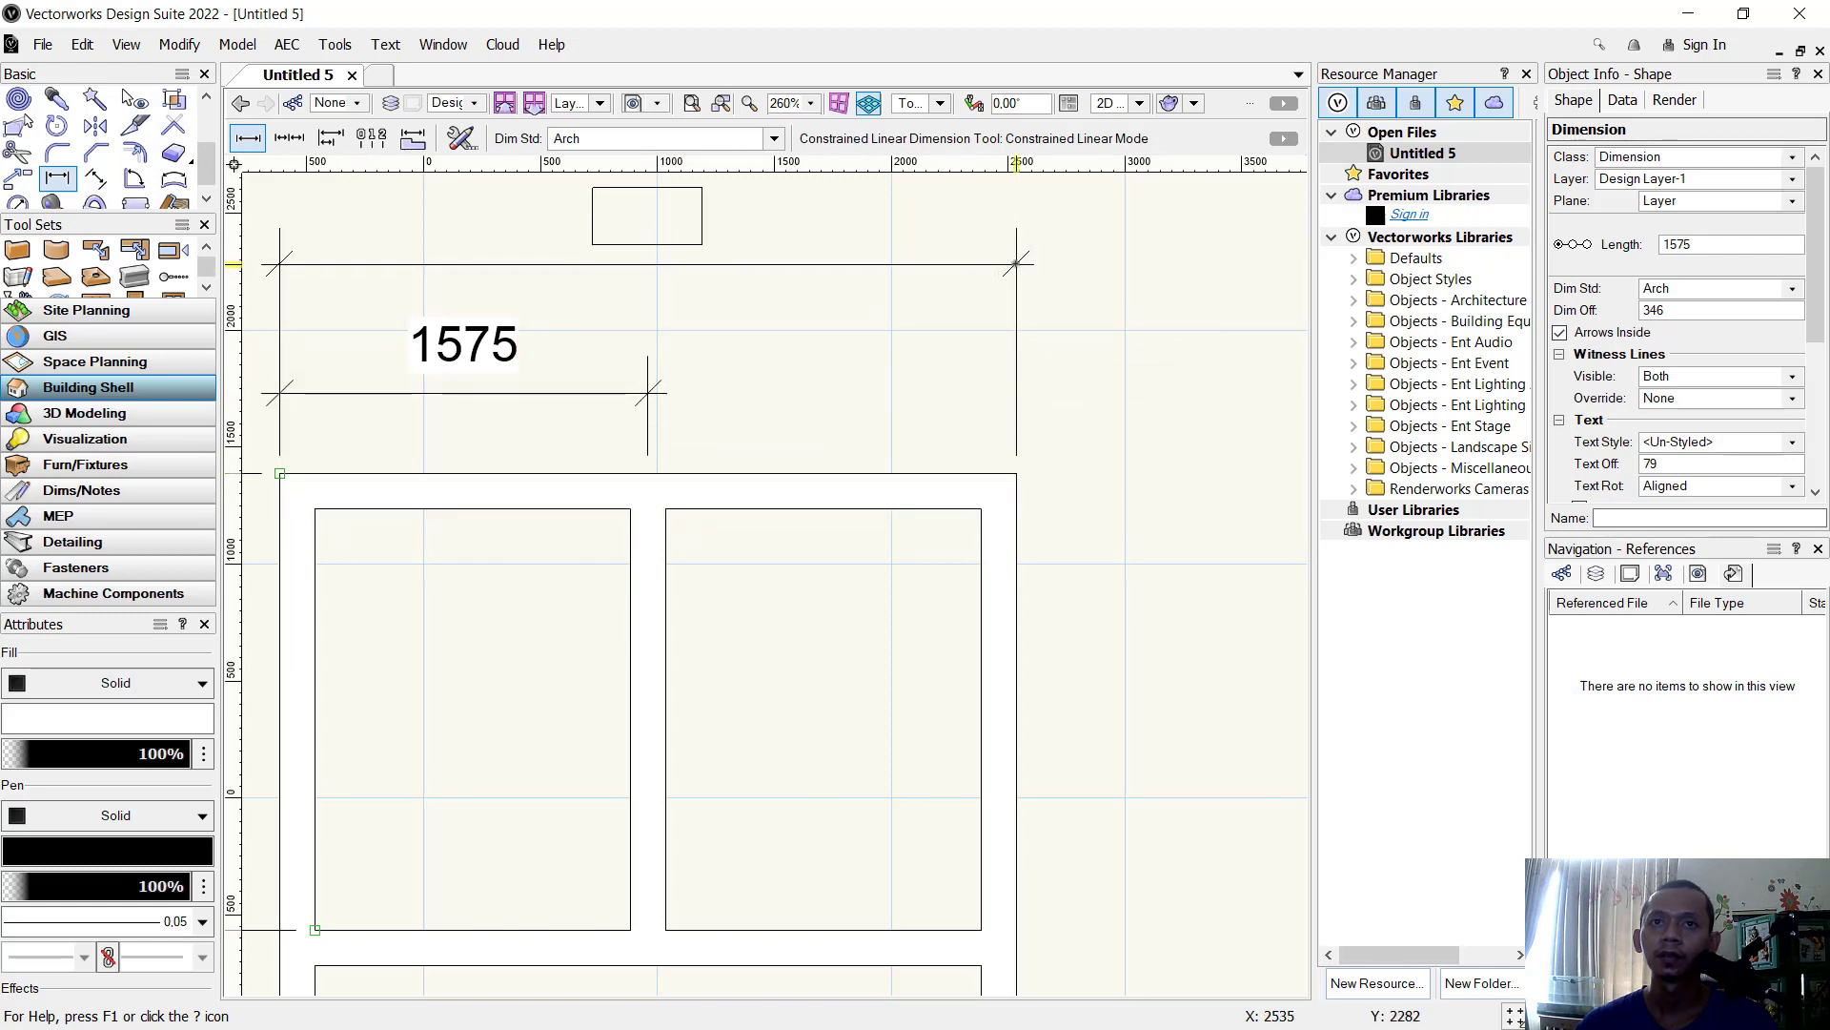
Place the second 1575 width dimension in line with the first.
click(1016, 473)
click(646, 391)
click(649, 394)
scroll(731, 422, down, 3)
middle_drag(781, 606, 884, 563)
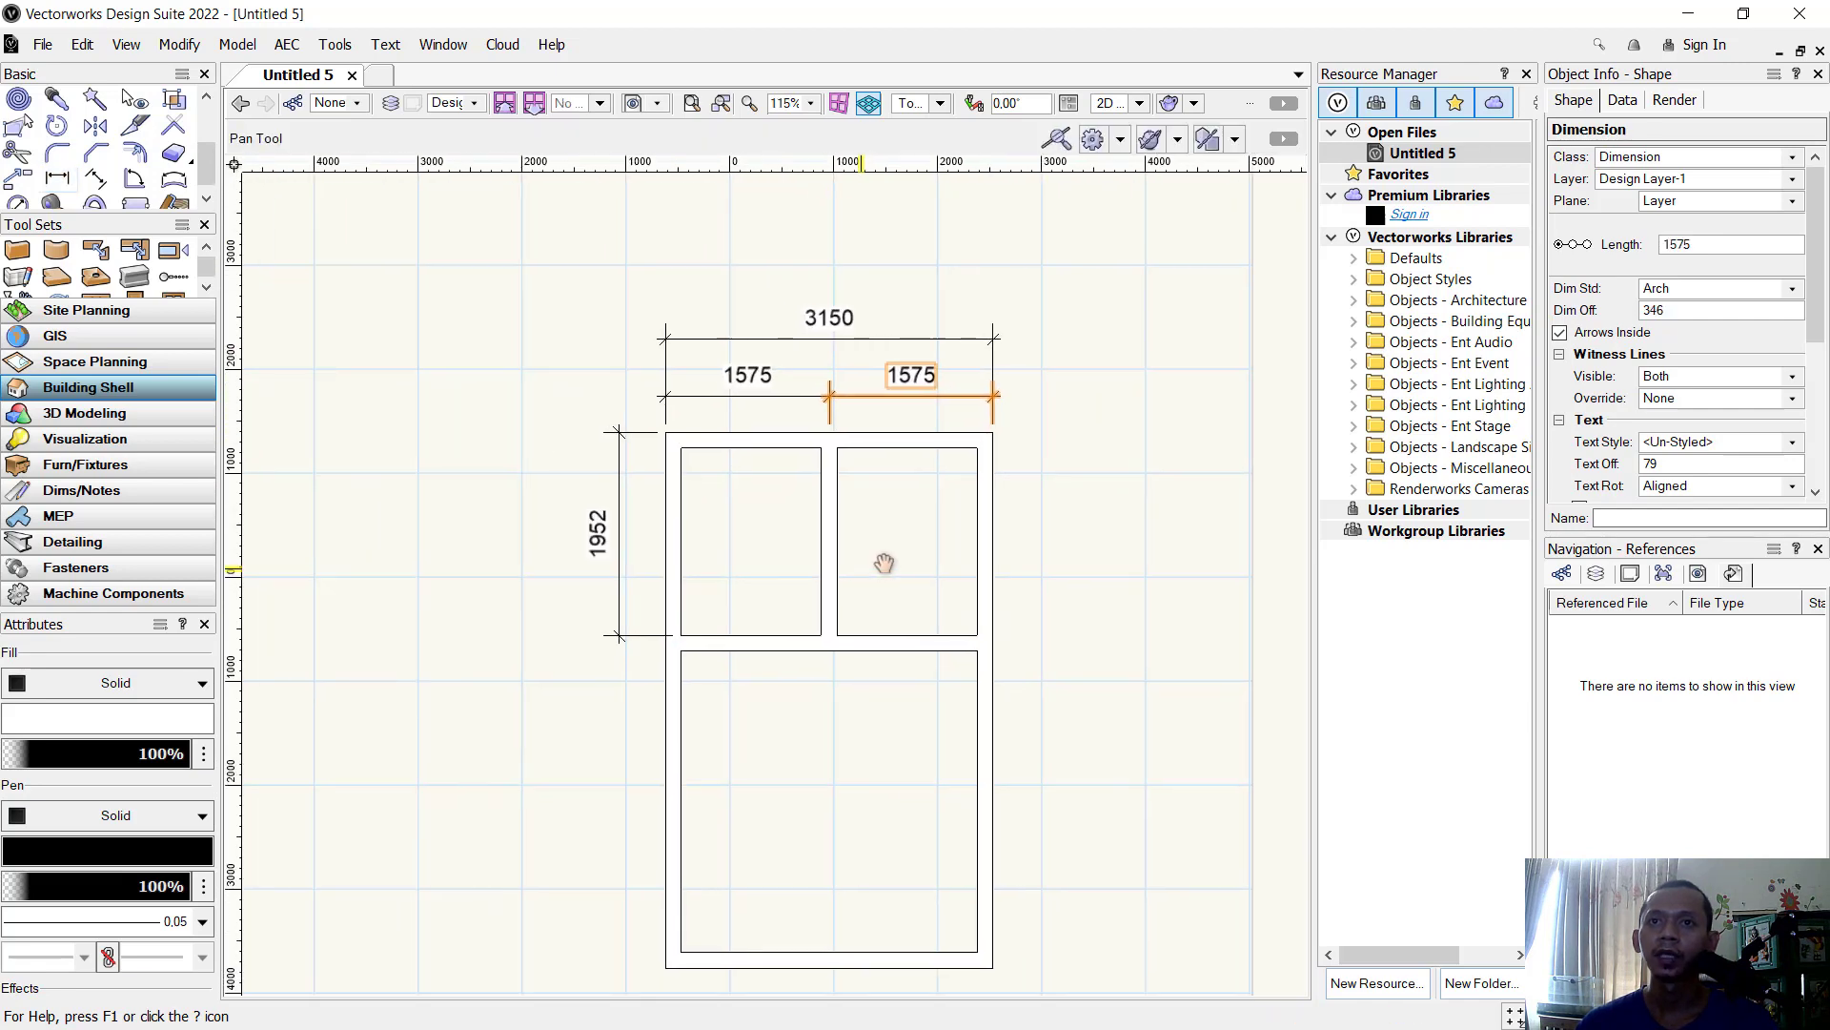
key(Escape)
scroll(707, 564, up, 2)
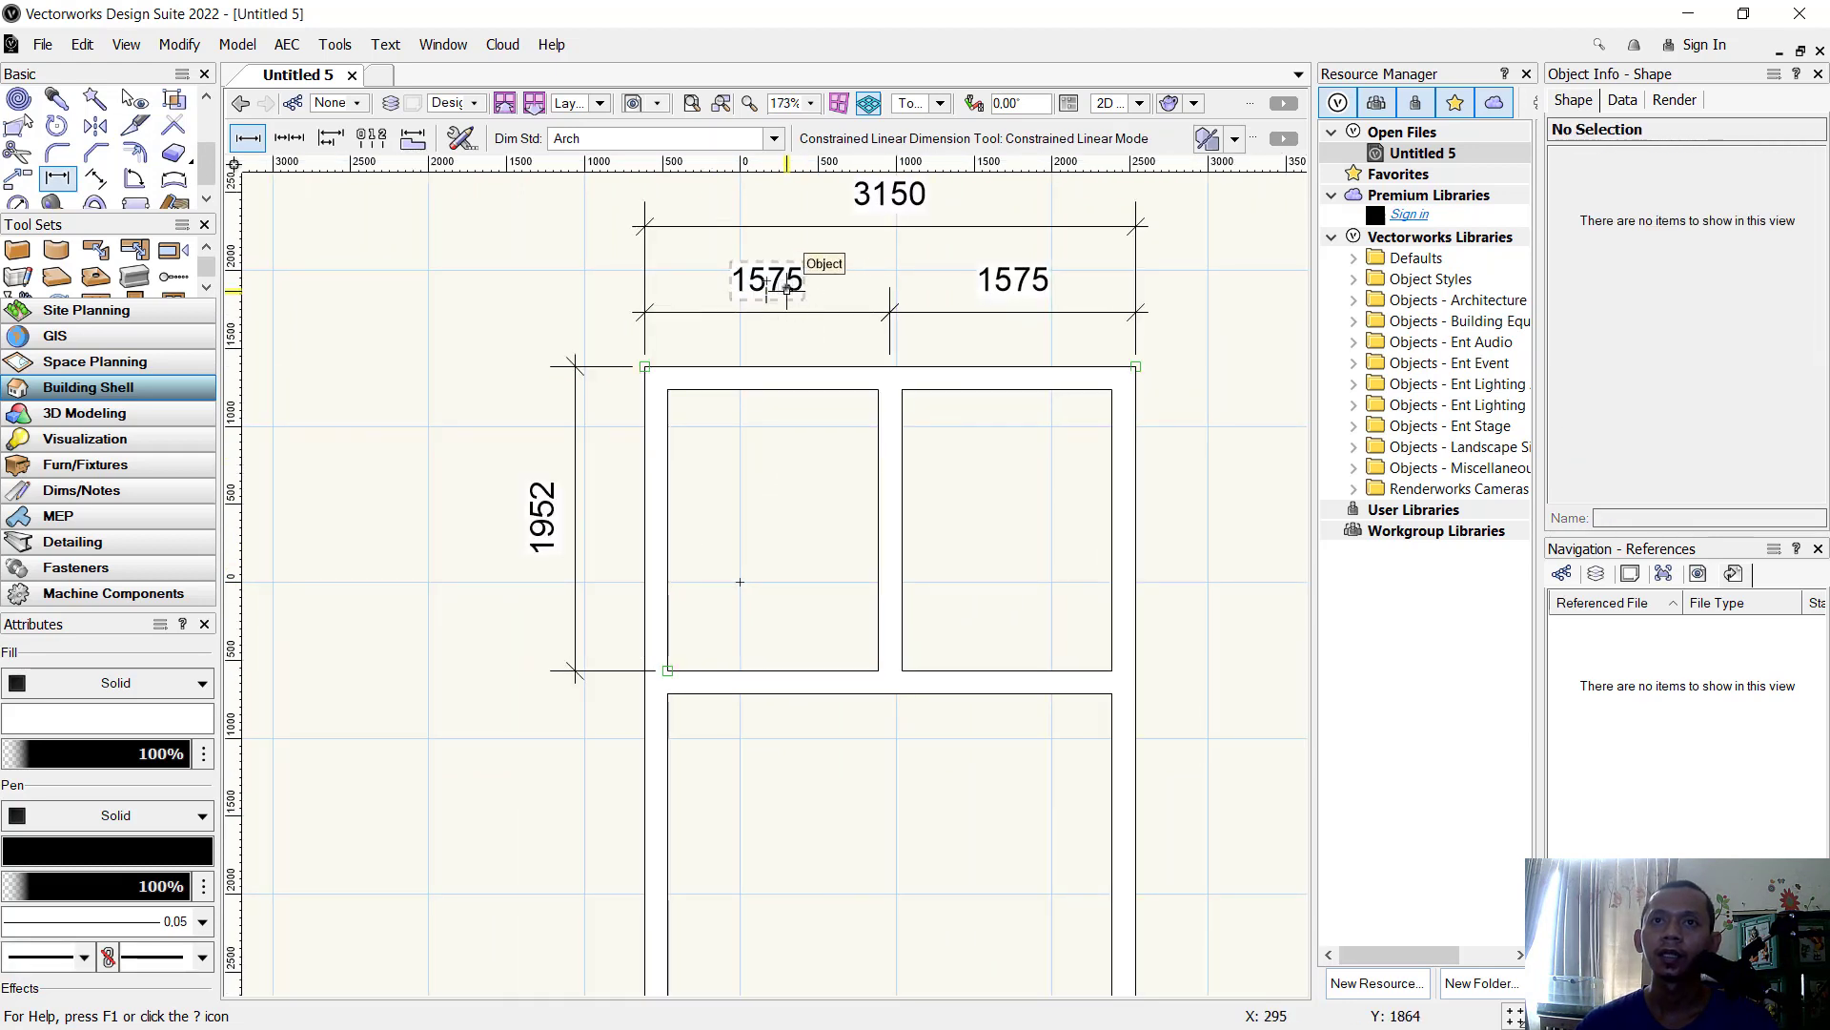
scroll(787, 290, up, 2)
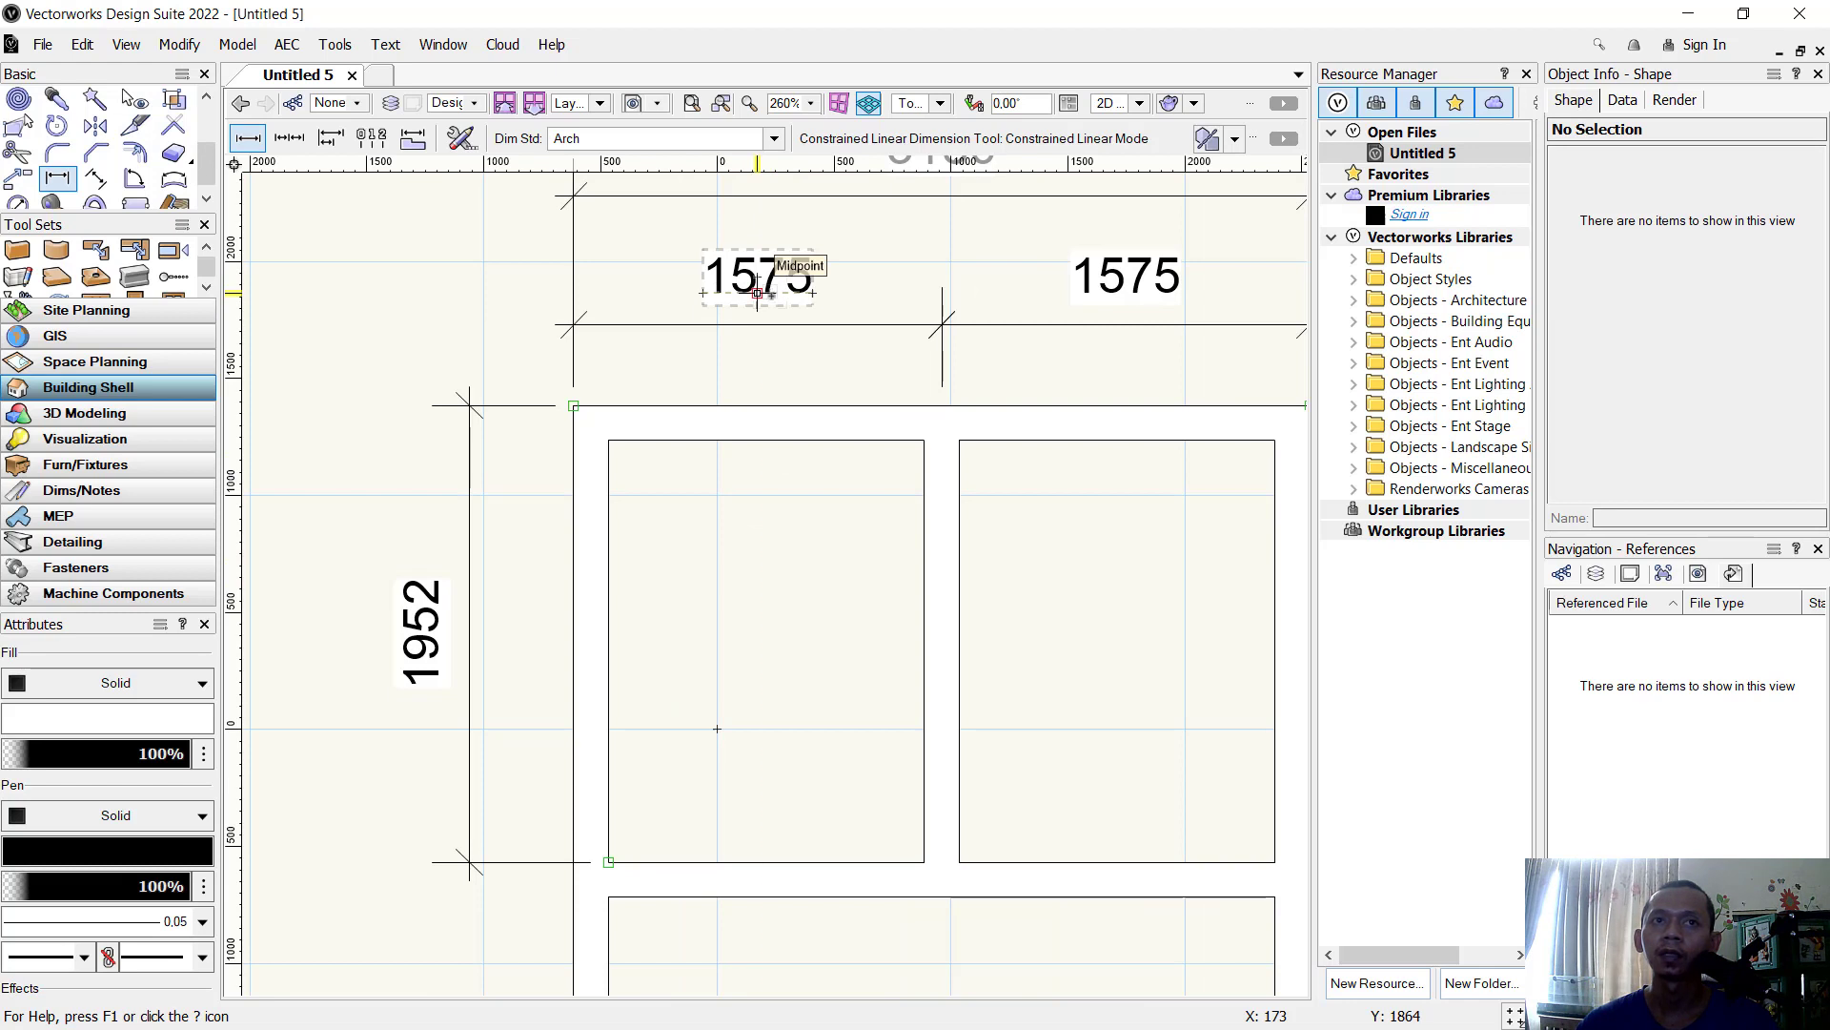
drag(207, 162, 207, 119)
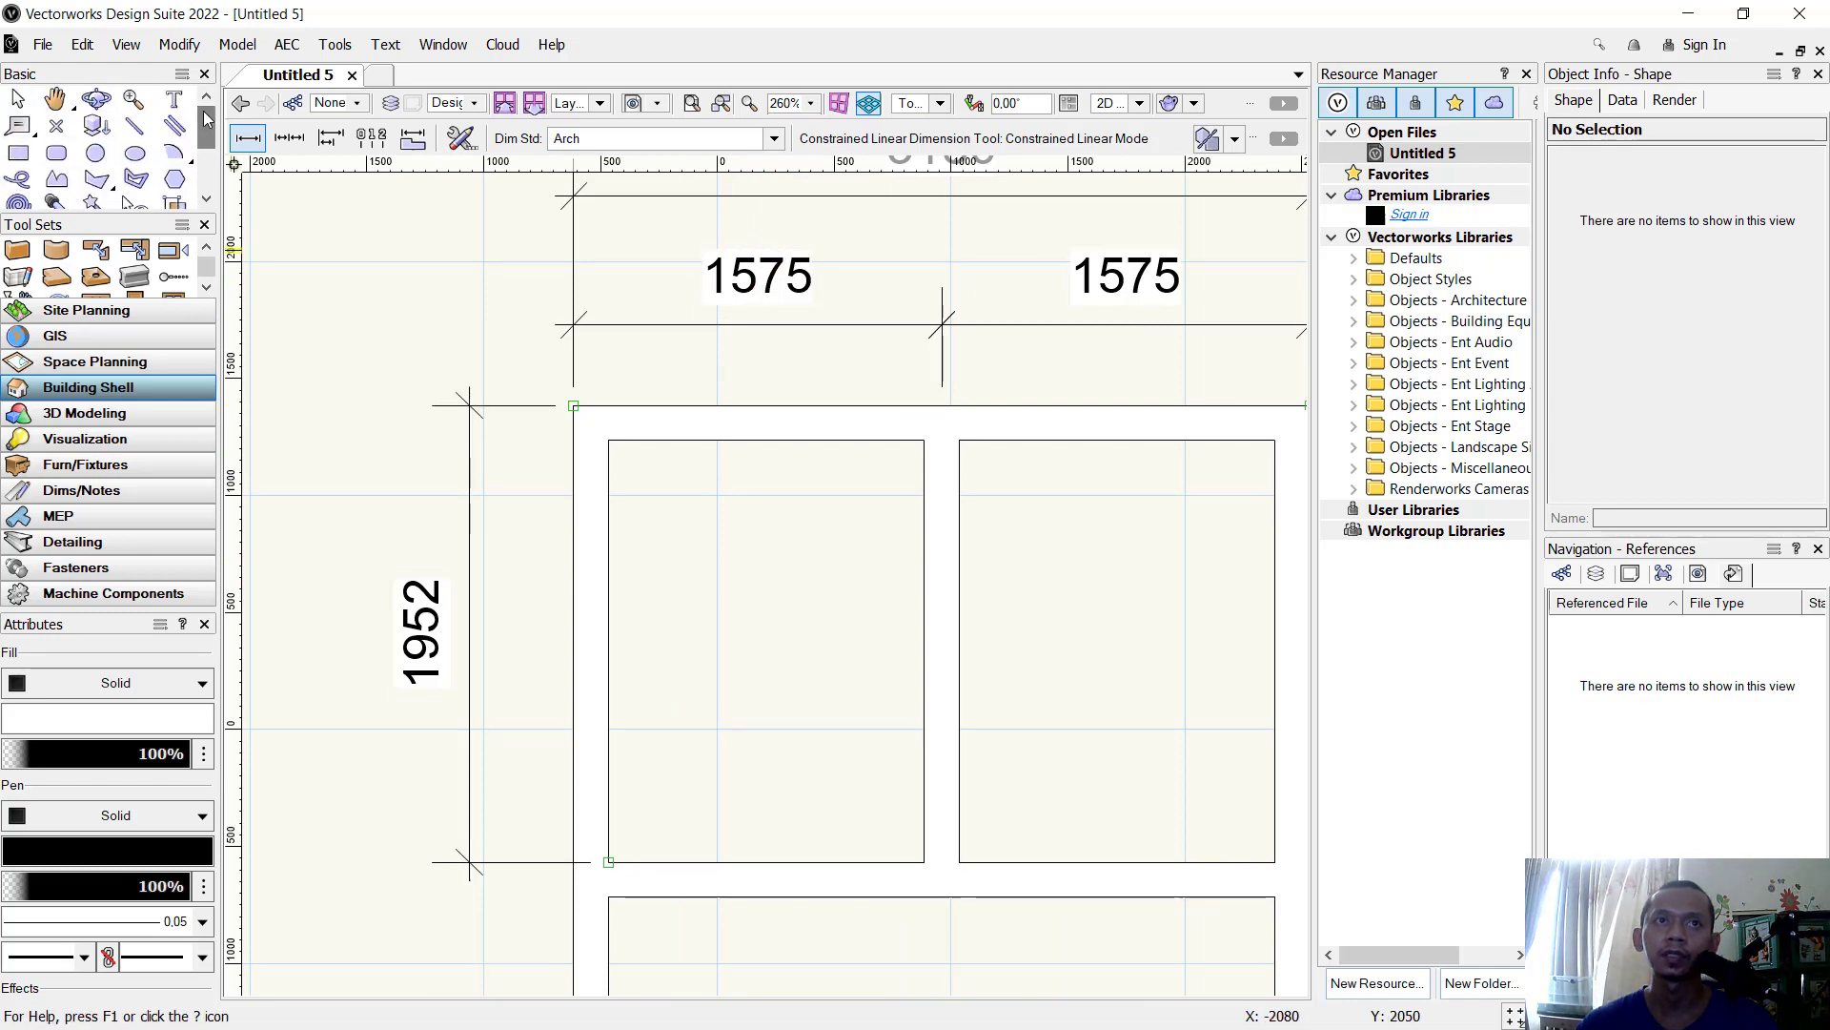
Move the left outer wall 75 inward using a -75 offset.
click(18, 98)
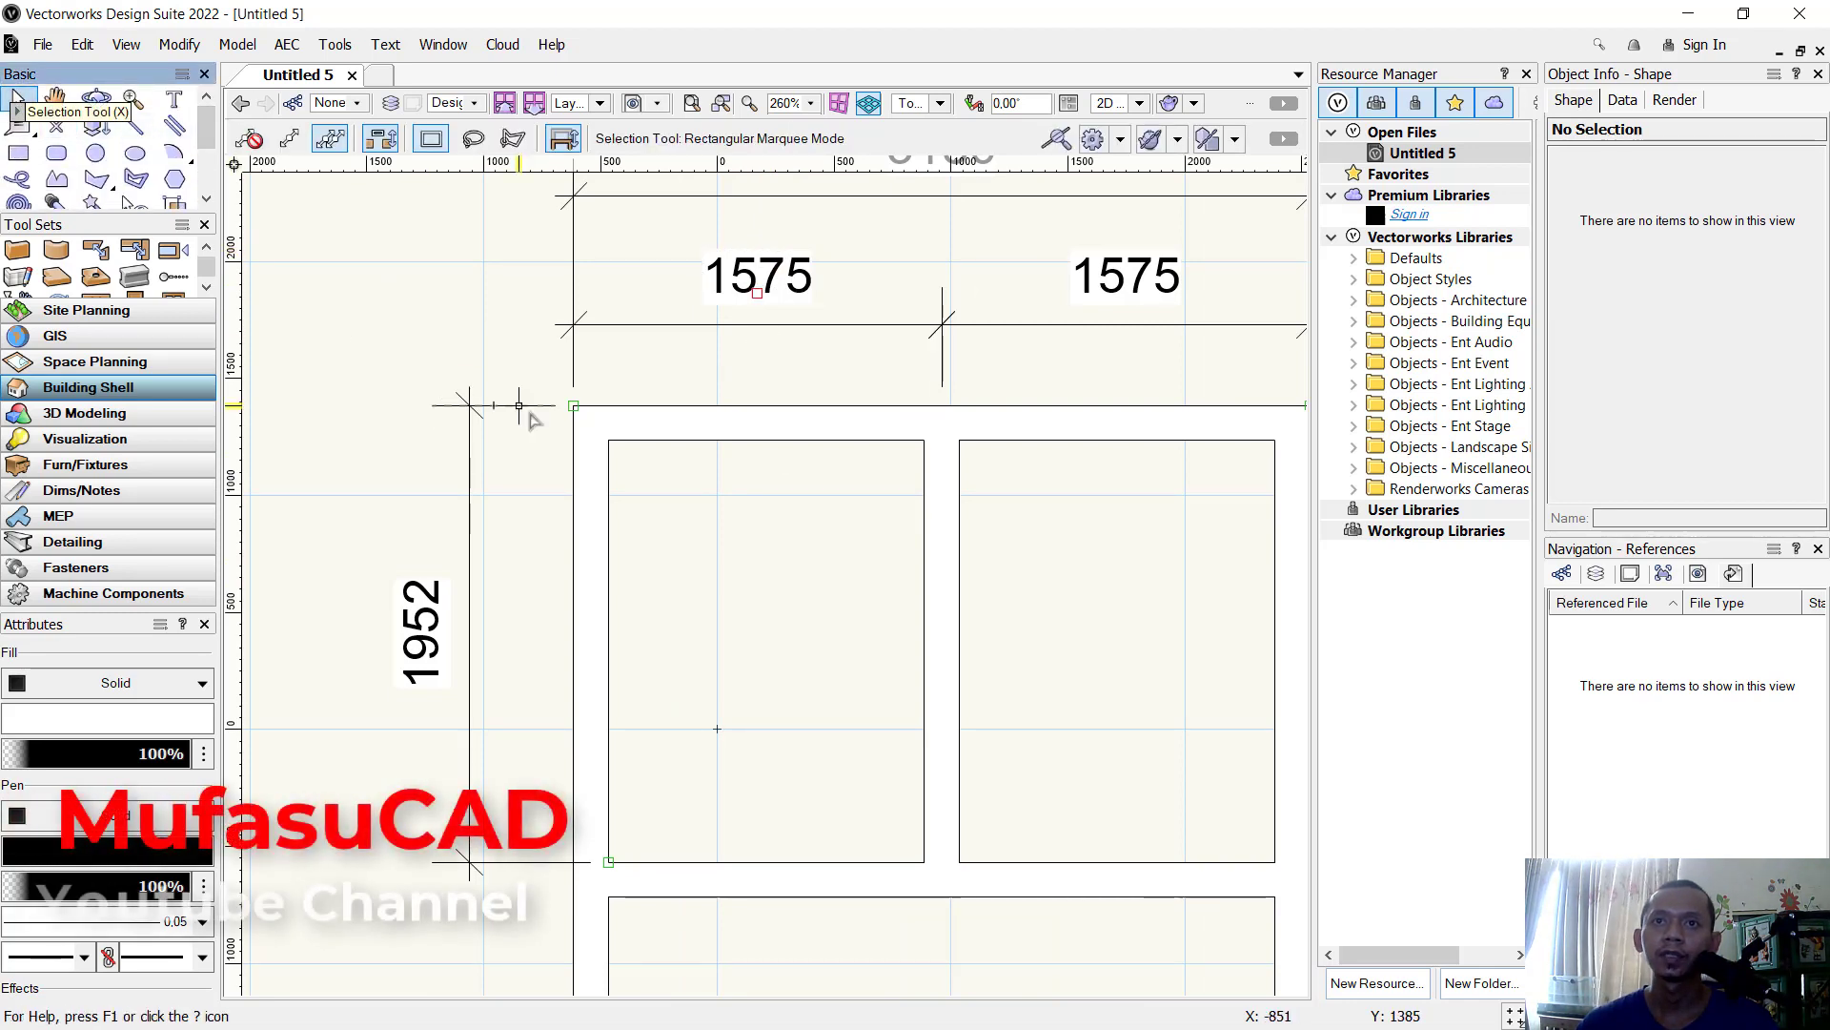
click(593, 515)
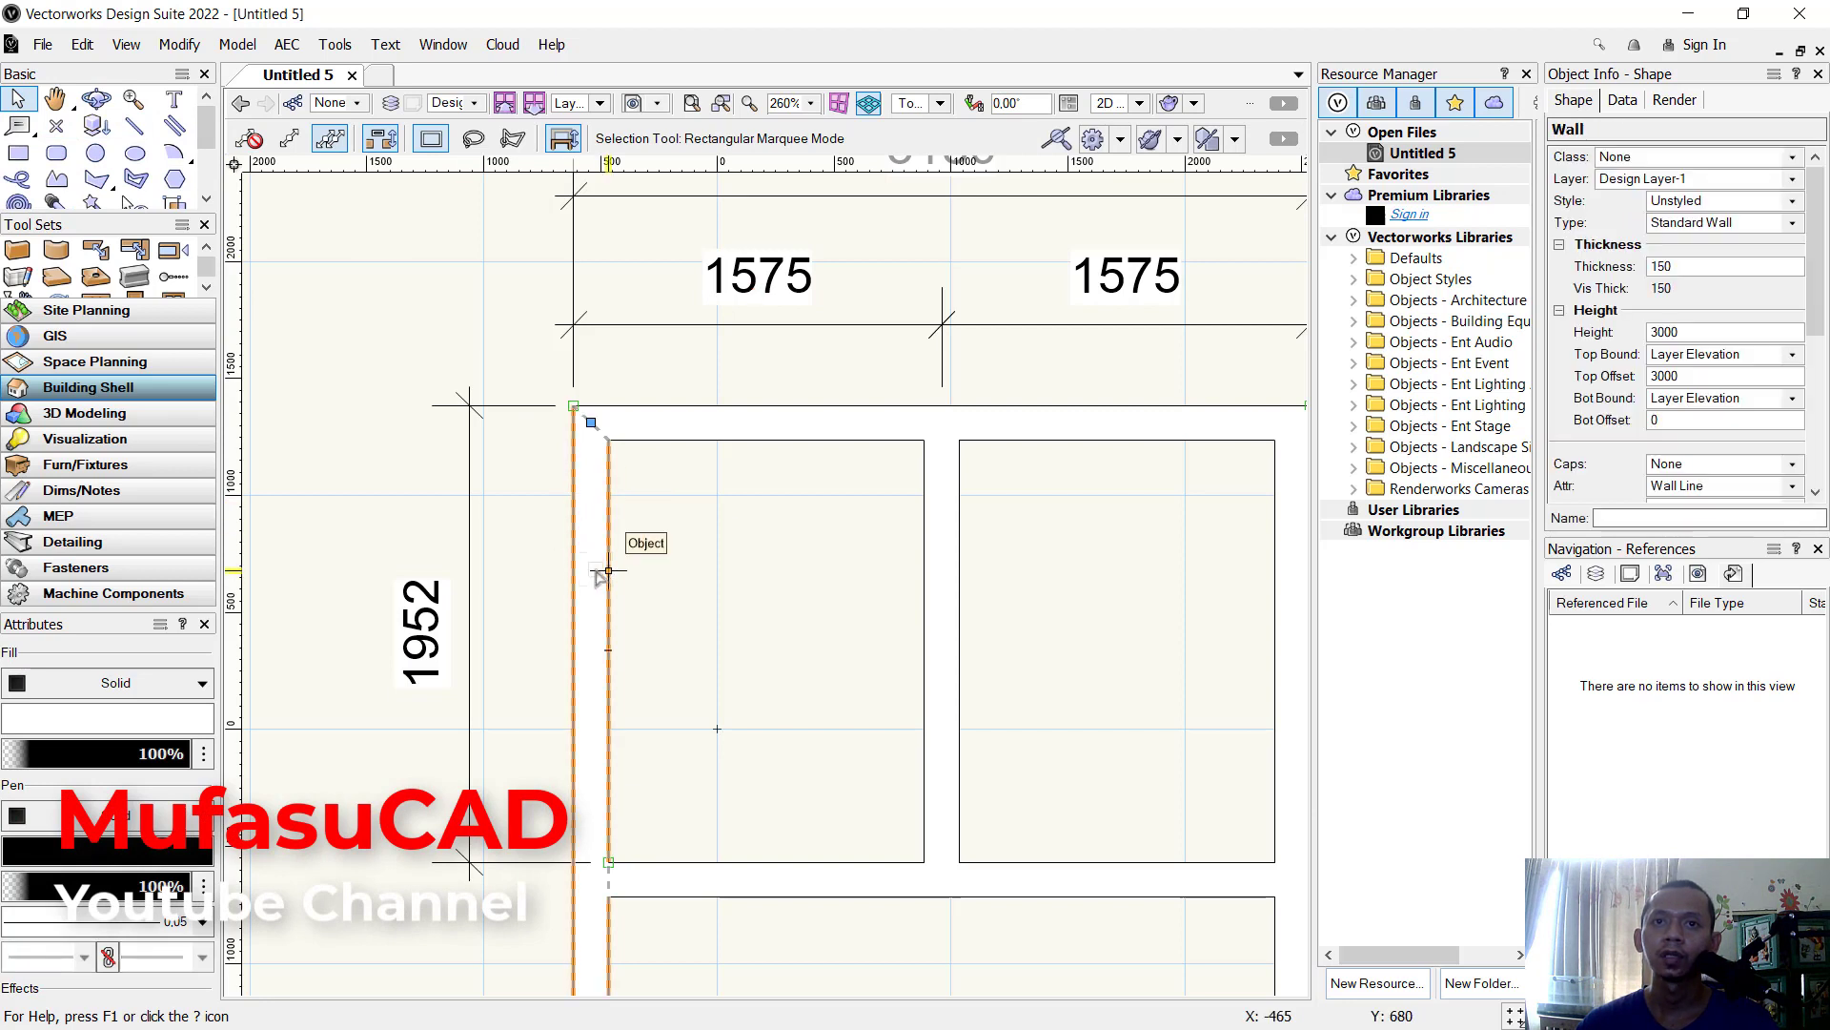
drag(591, 543, 653, 536)
key(Tab)
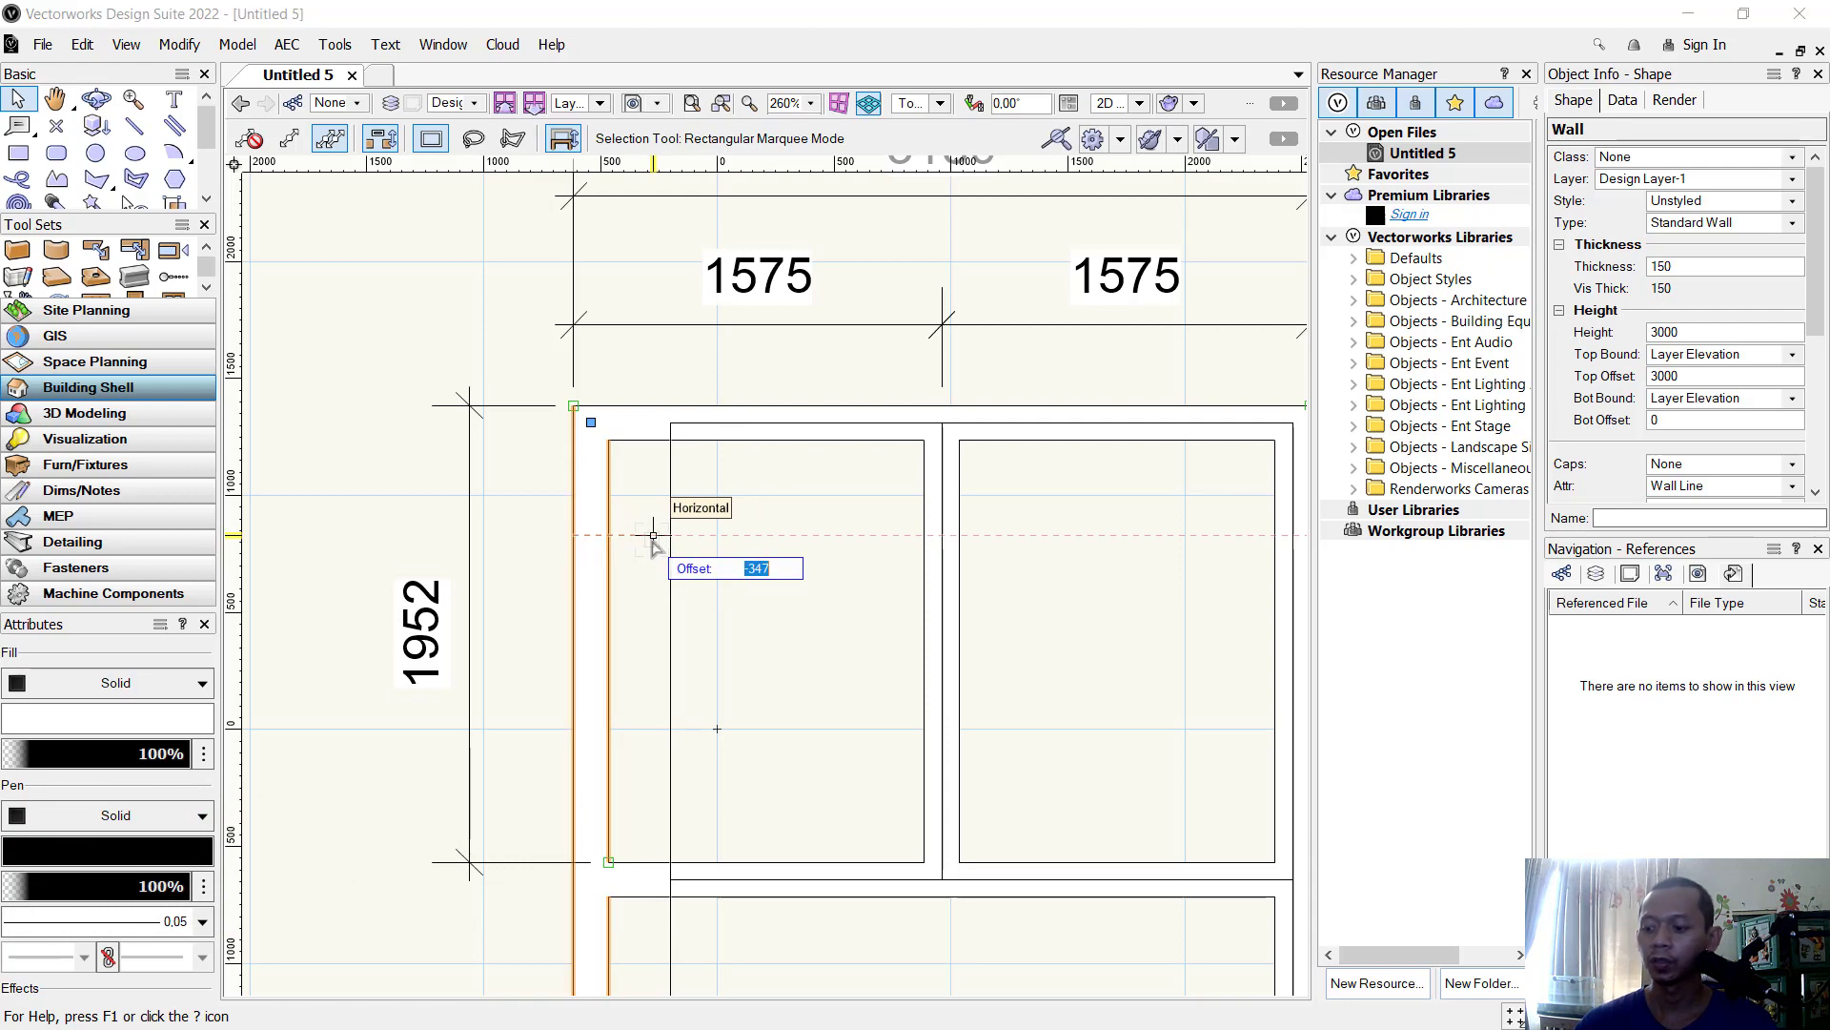
text(-75)
key(Tab)
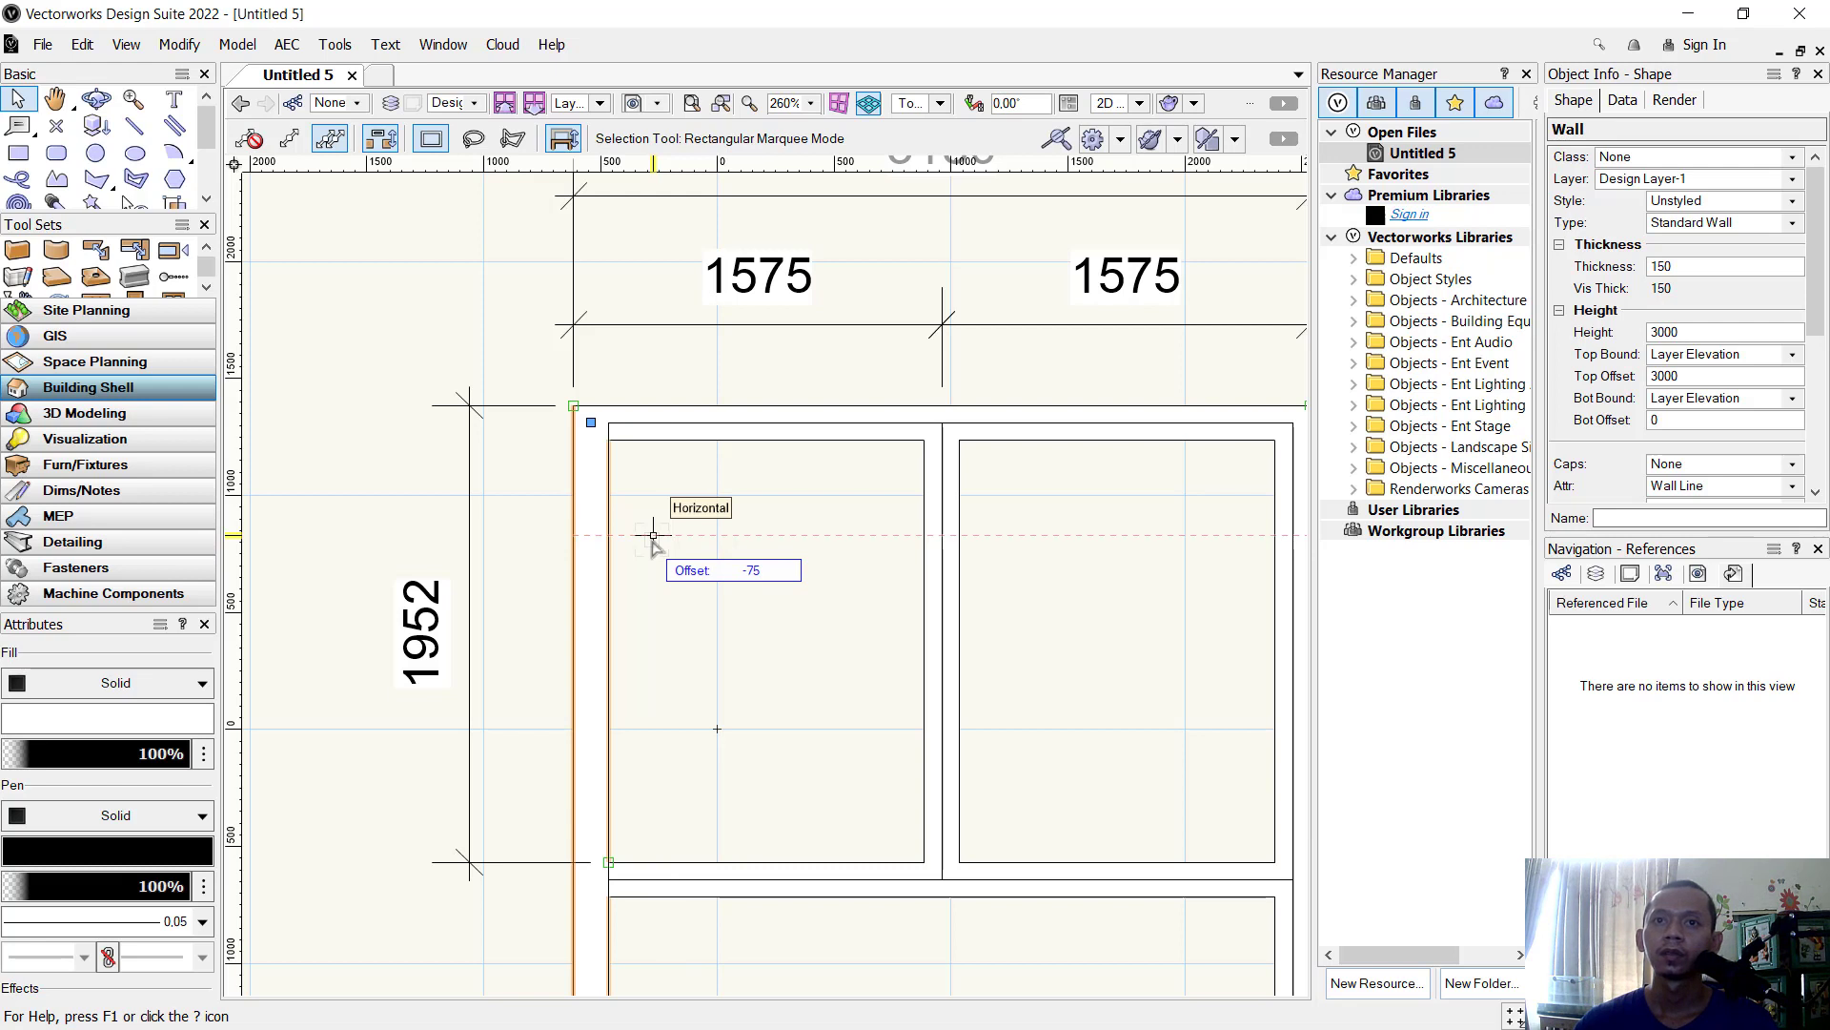
drag(653, 535, 653, 537)
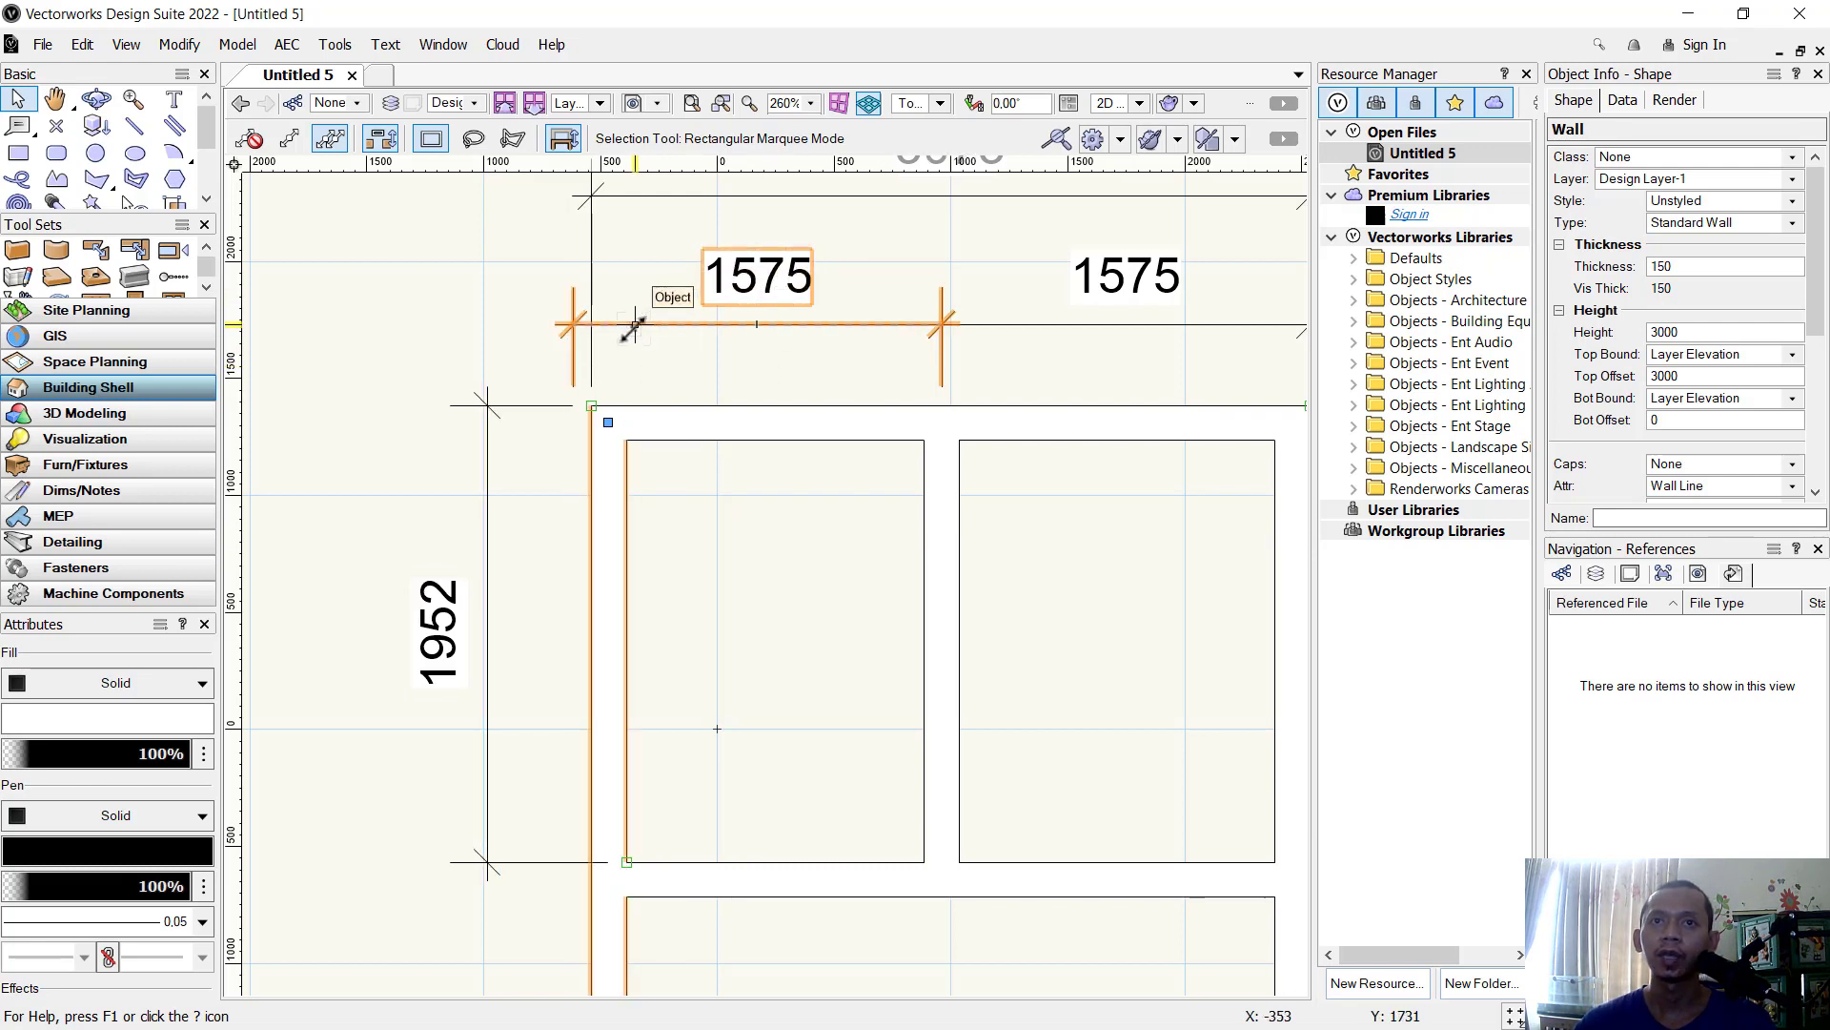
key(Escape)
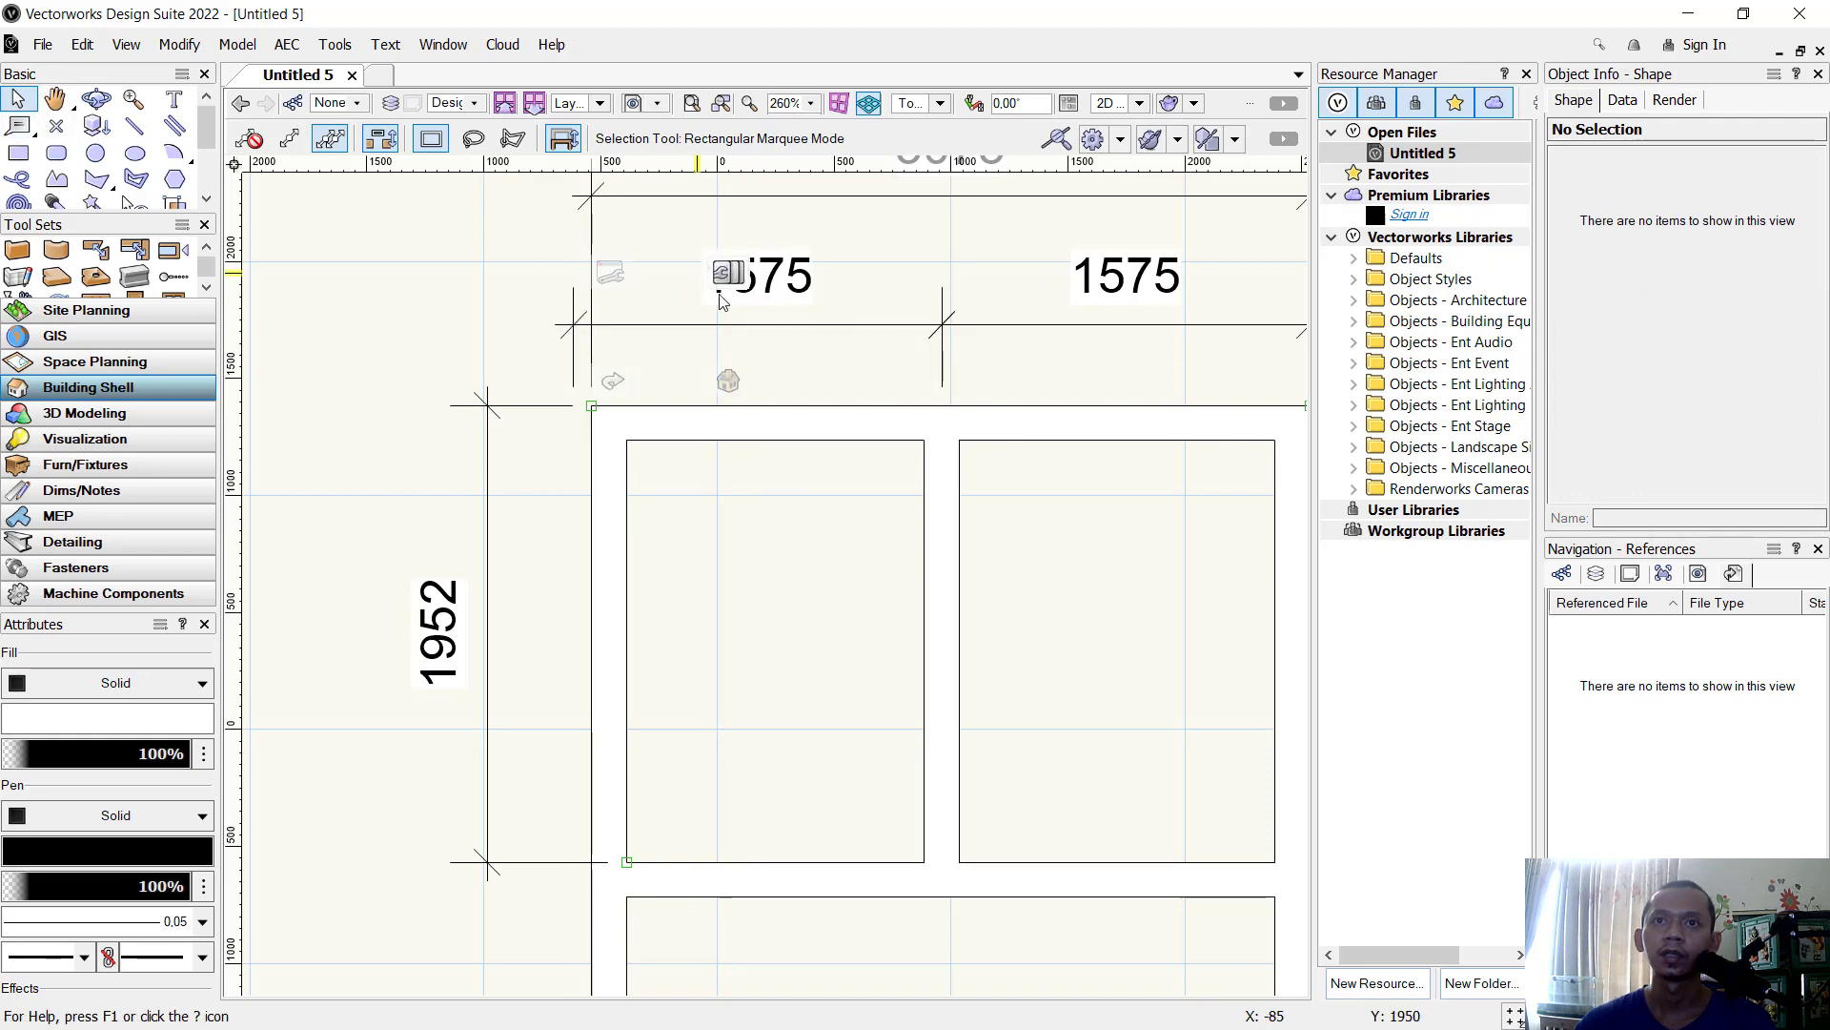
Set the left upper-room width dimension to 1500.
click(640, 334)
scroll(589, 349, up, 4)
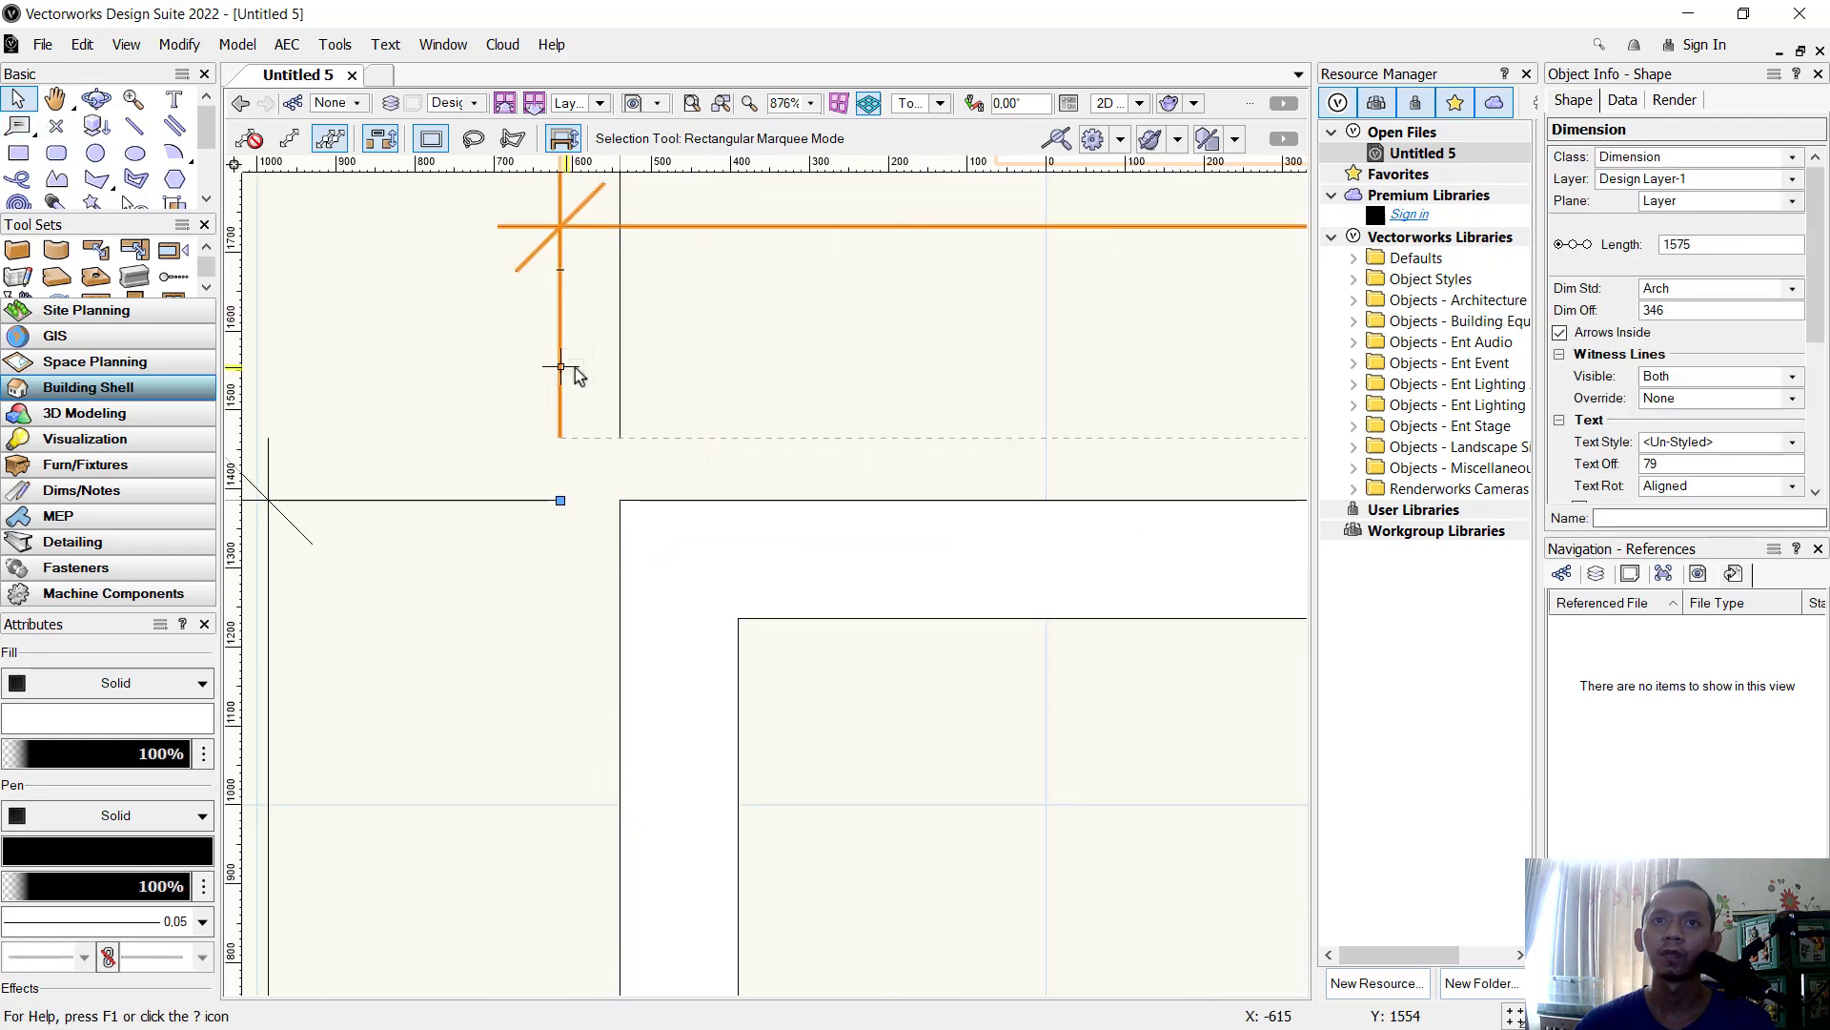
drag(560, 499, 584, 500)
key(Tab)
text(1500)
key(Return)
scroll(621, 495, down, 5)
click(972, 415)
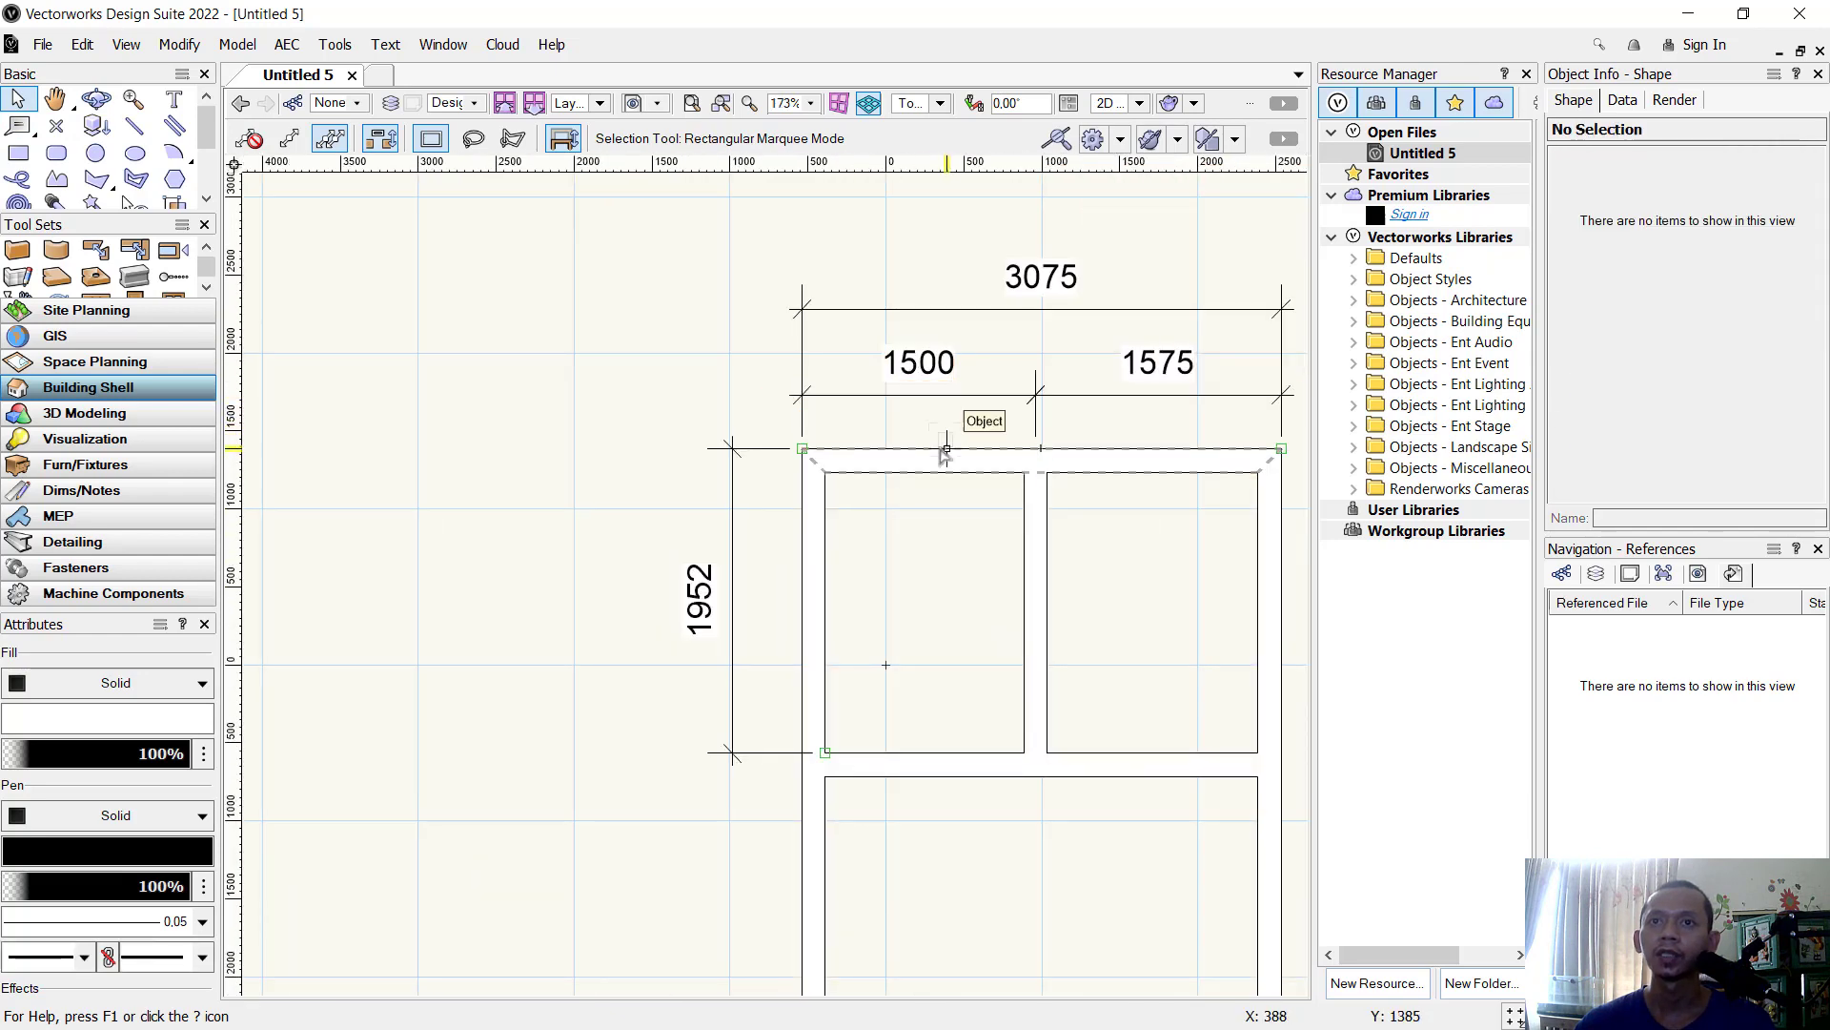
scroll(801, 417, up, 4)
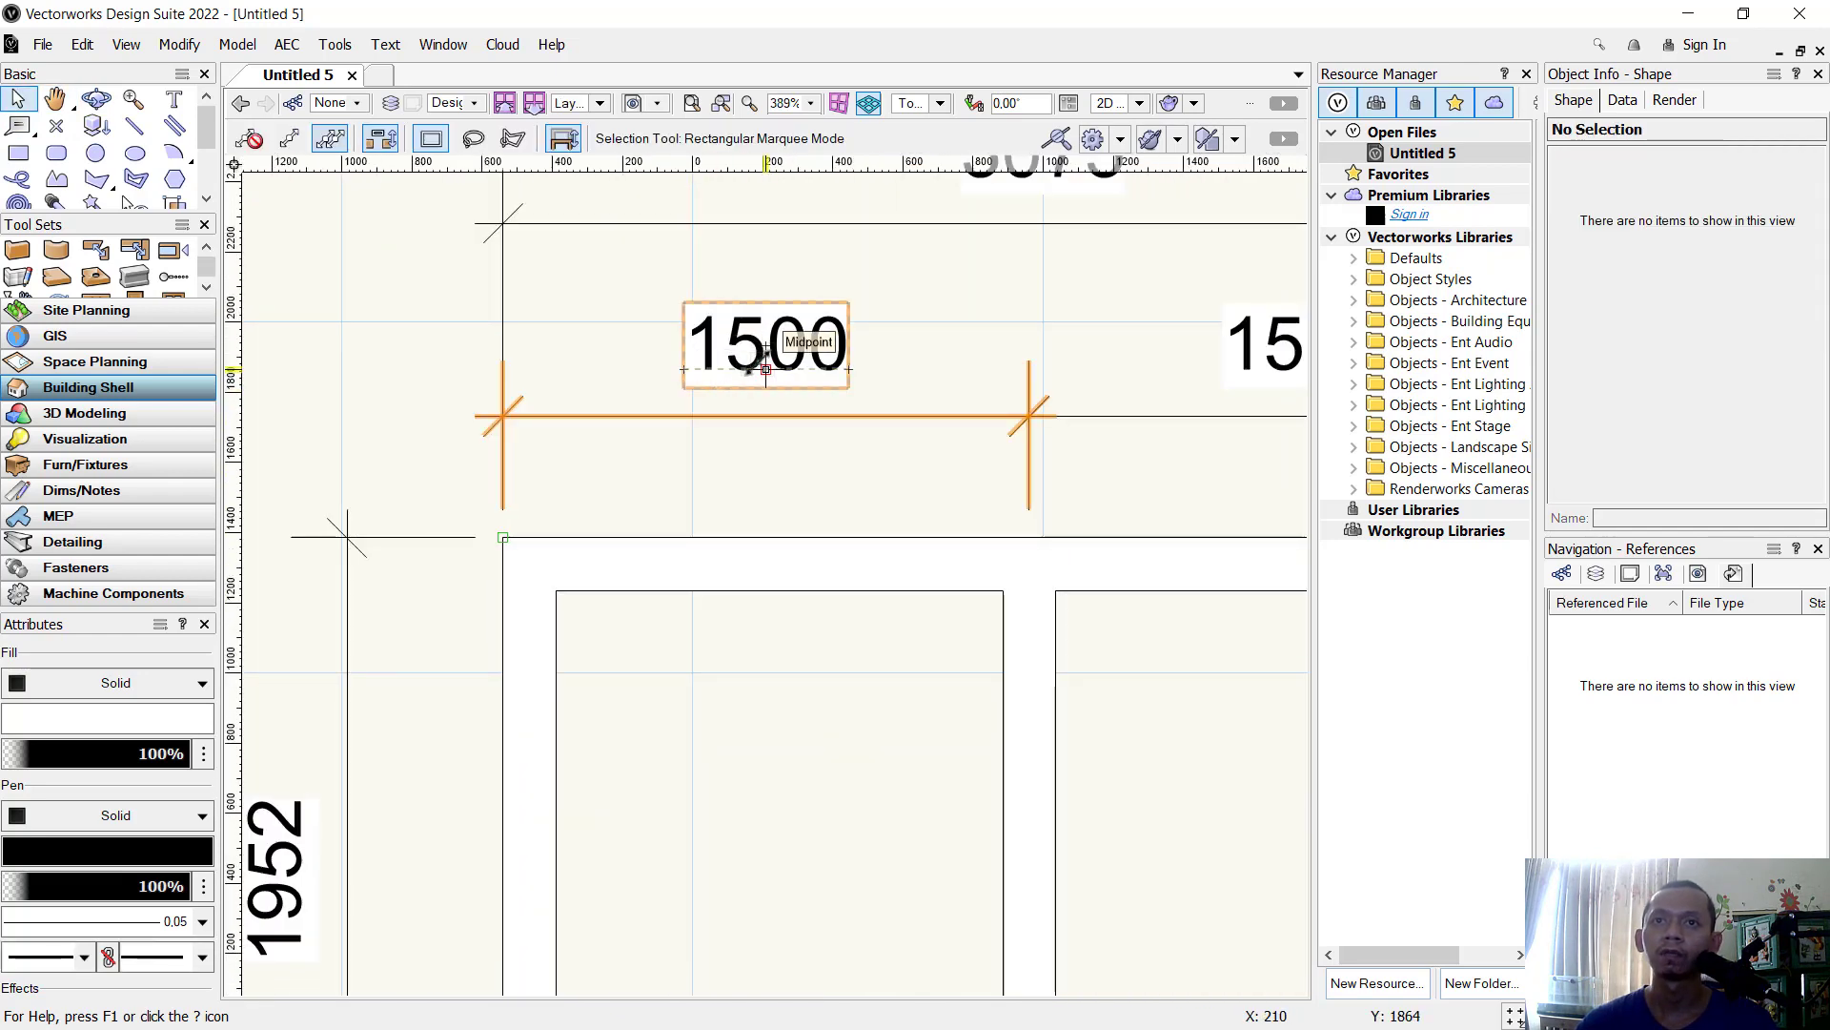
scroll(764, 388, down, 4)
scroll(1209, 481, up, 2)
key(h)
key(x)
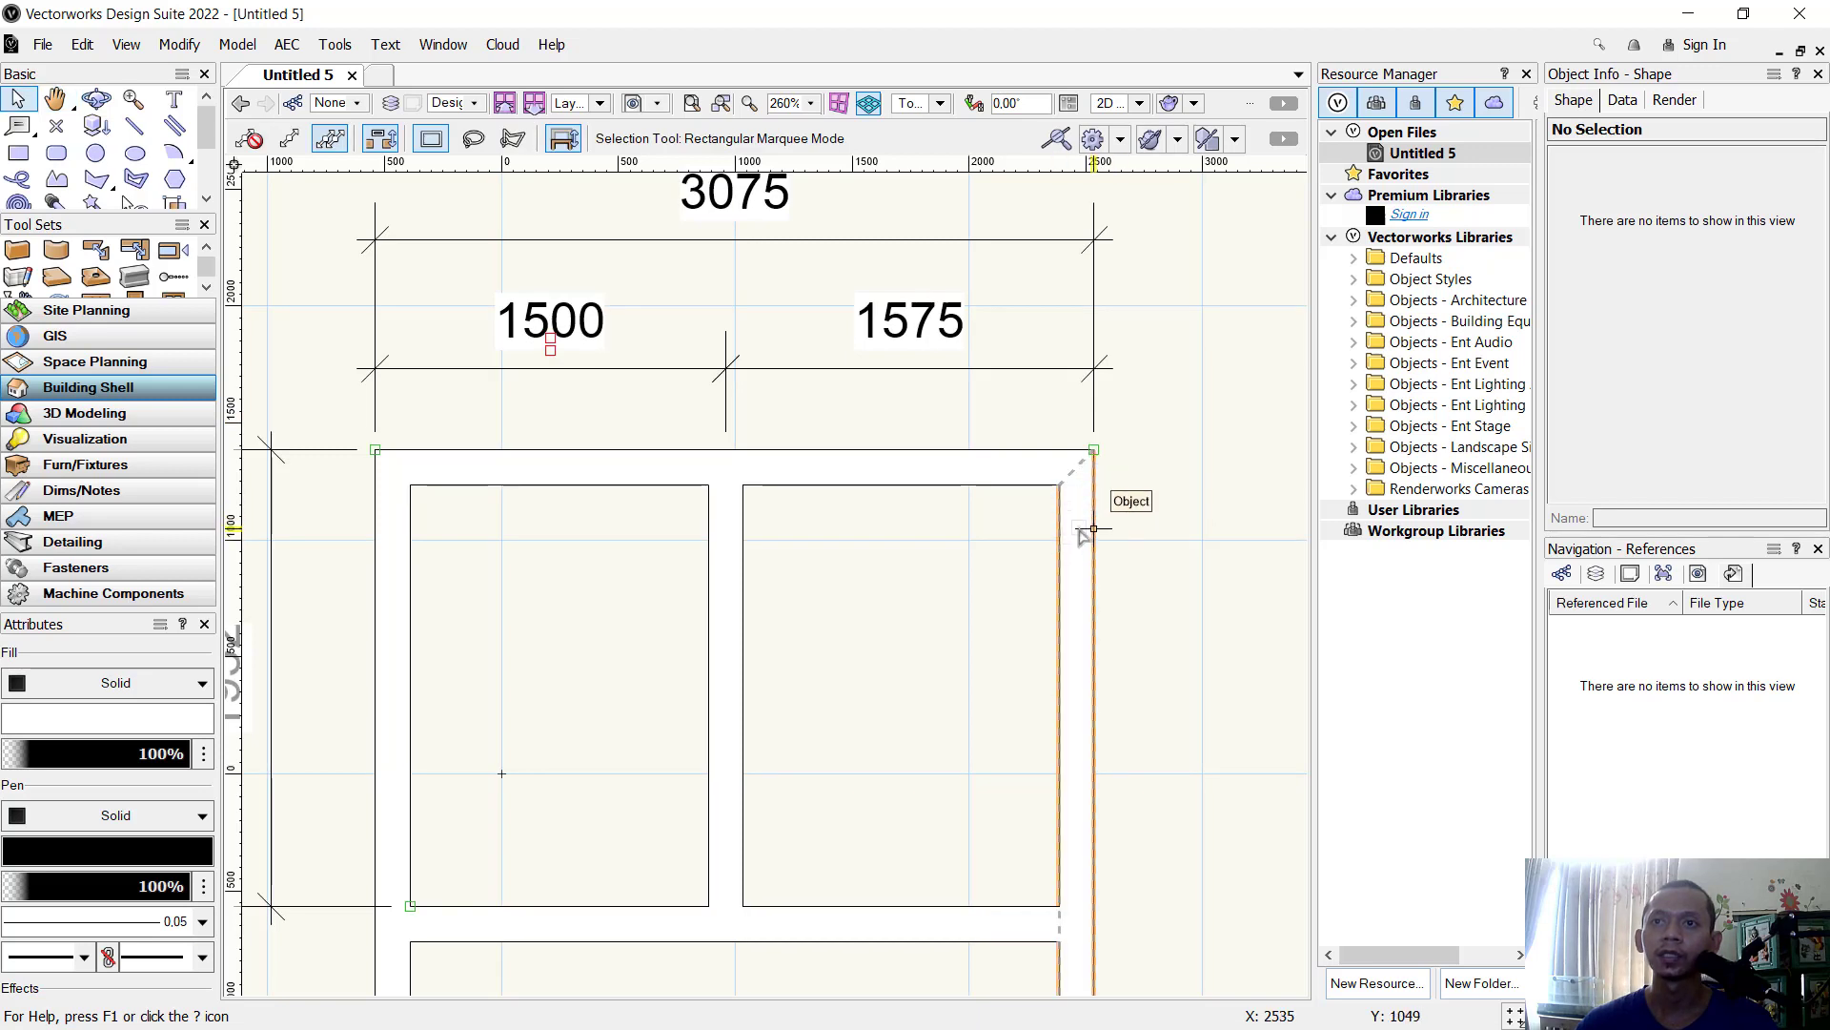
Move the right outer wall 75 inward and shorten the right dimension to 1500.
drag(1093, 570, 1005, 573)
key(Tab)
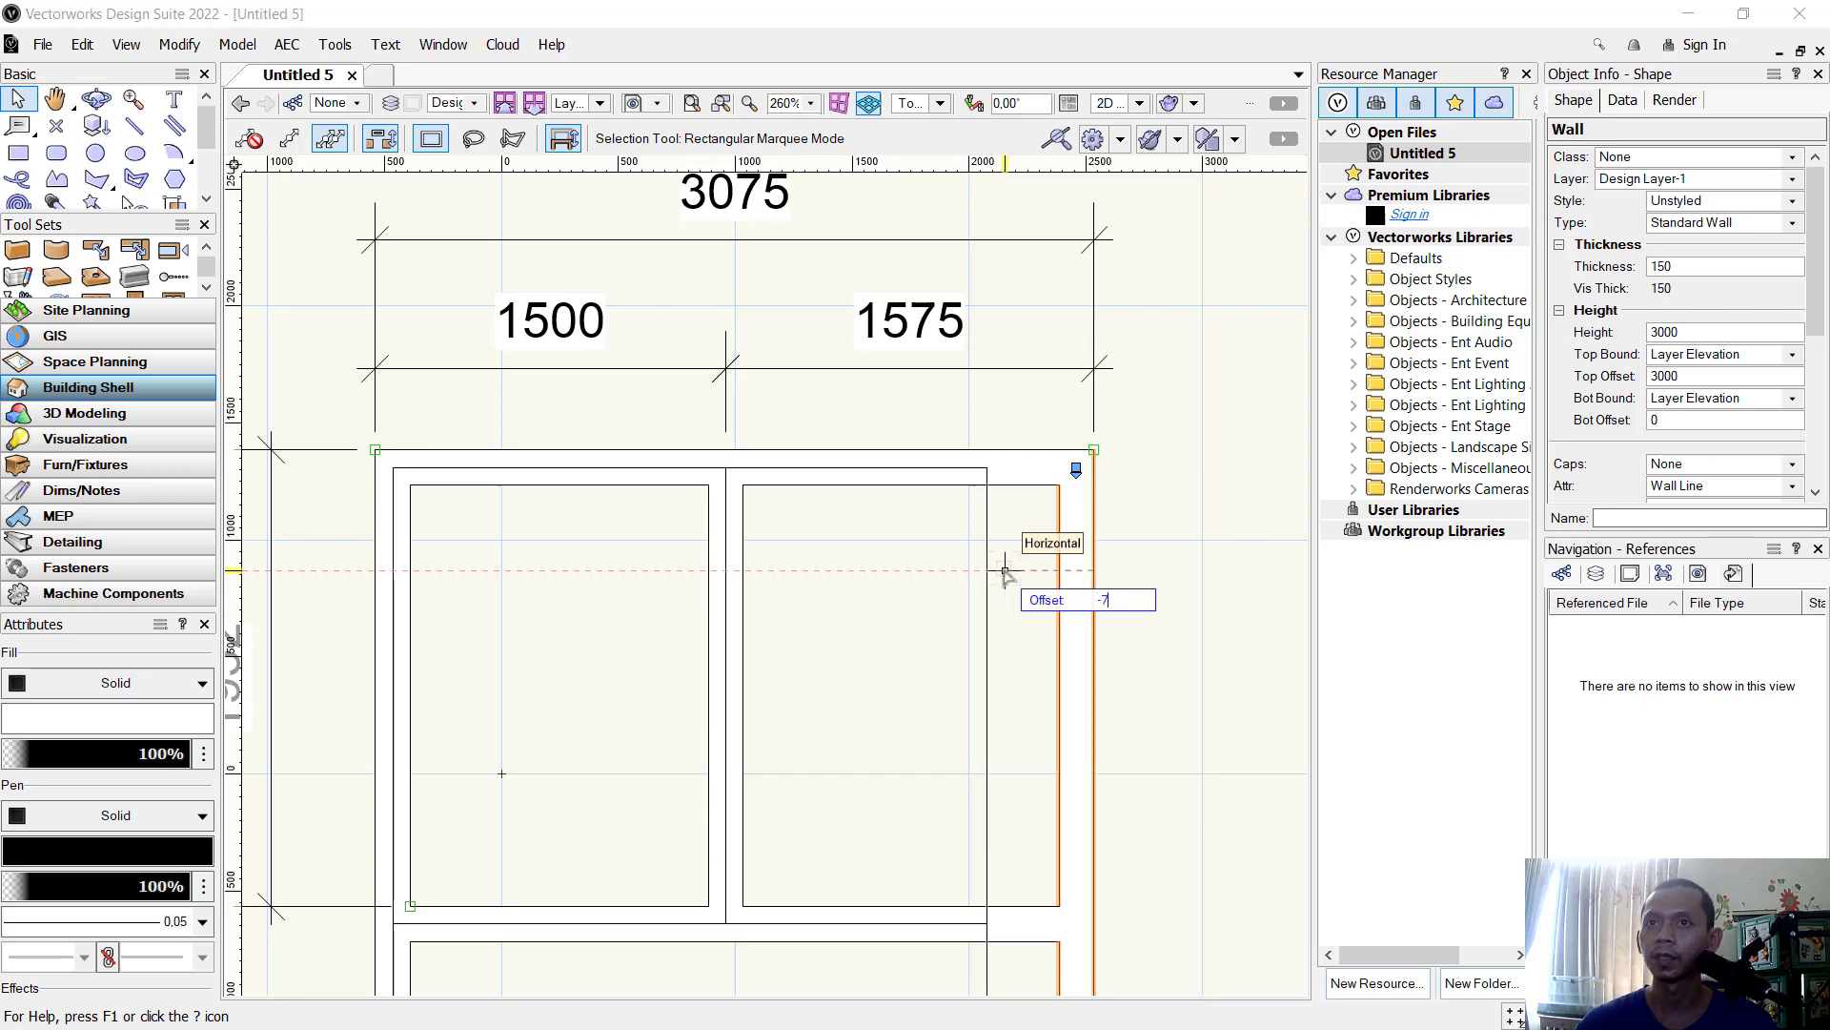
key(Tab)
key(Return)
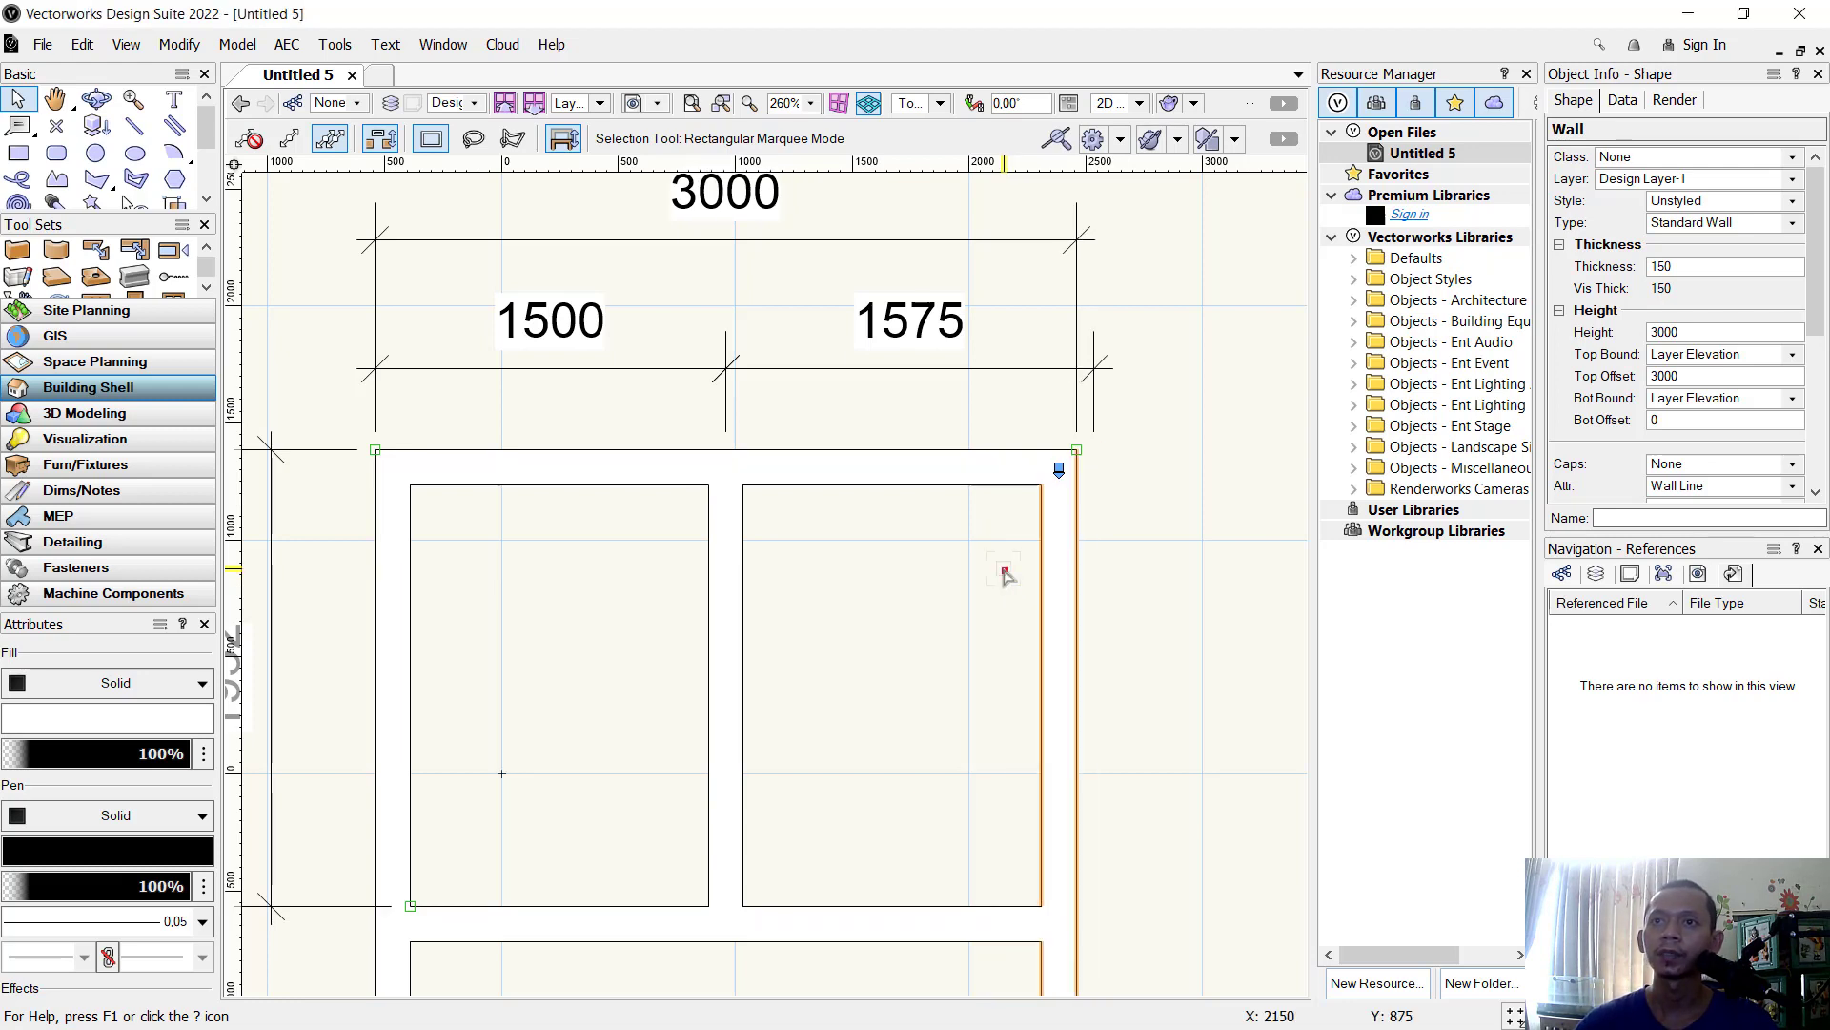
click(1015, 370)
scroll(1092, 410, up, 2)
mouse_move(1092, 468)
mouse_down()
mouse_move(1068, 468)
mouse_move(1087, 481)
mouse_up()
scroll(1096, 491, down, 3)
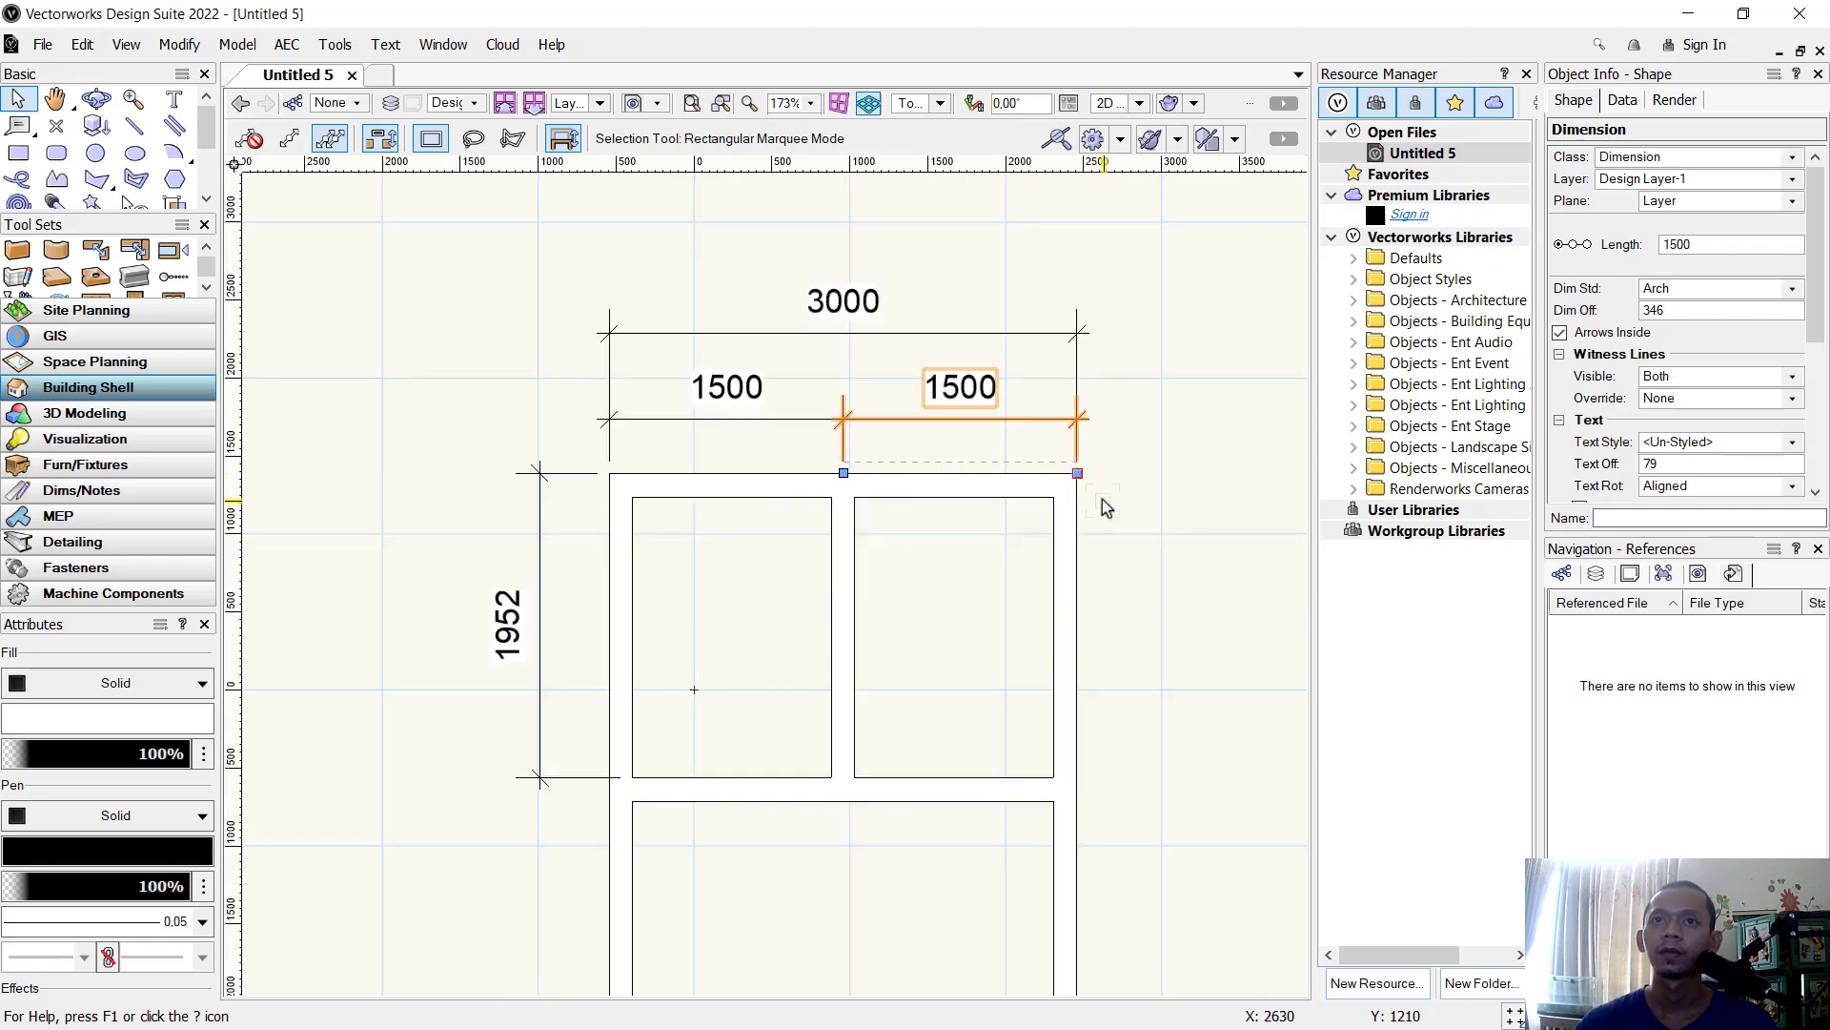
Shift the interior horizontal wall, first with a 94 offset, then up by 75.
middle_drag(855, 609, 784, 503)
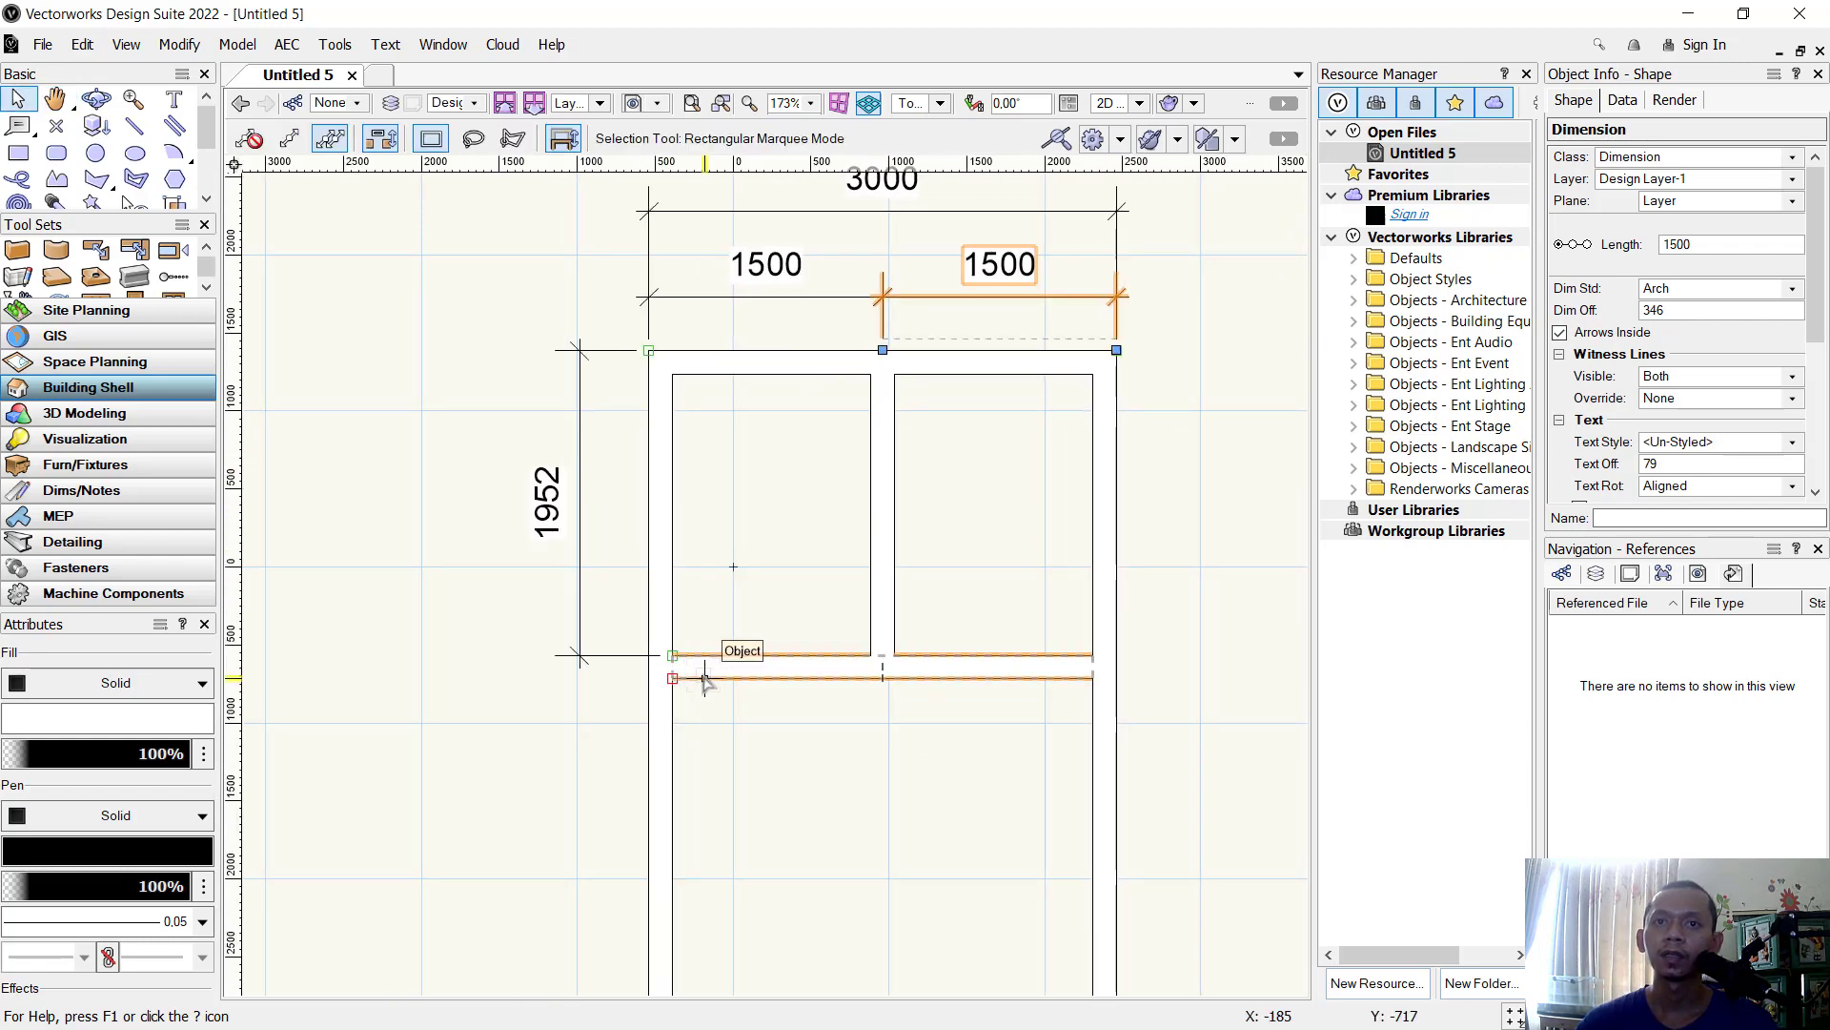
scroll(706, 678, up, 2)
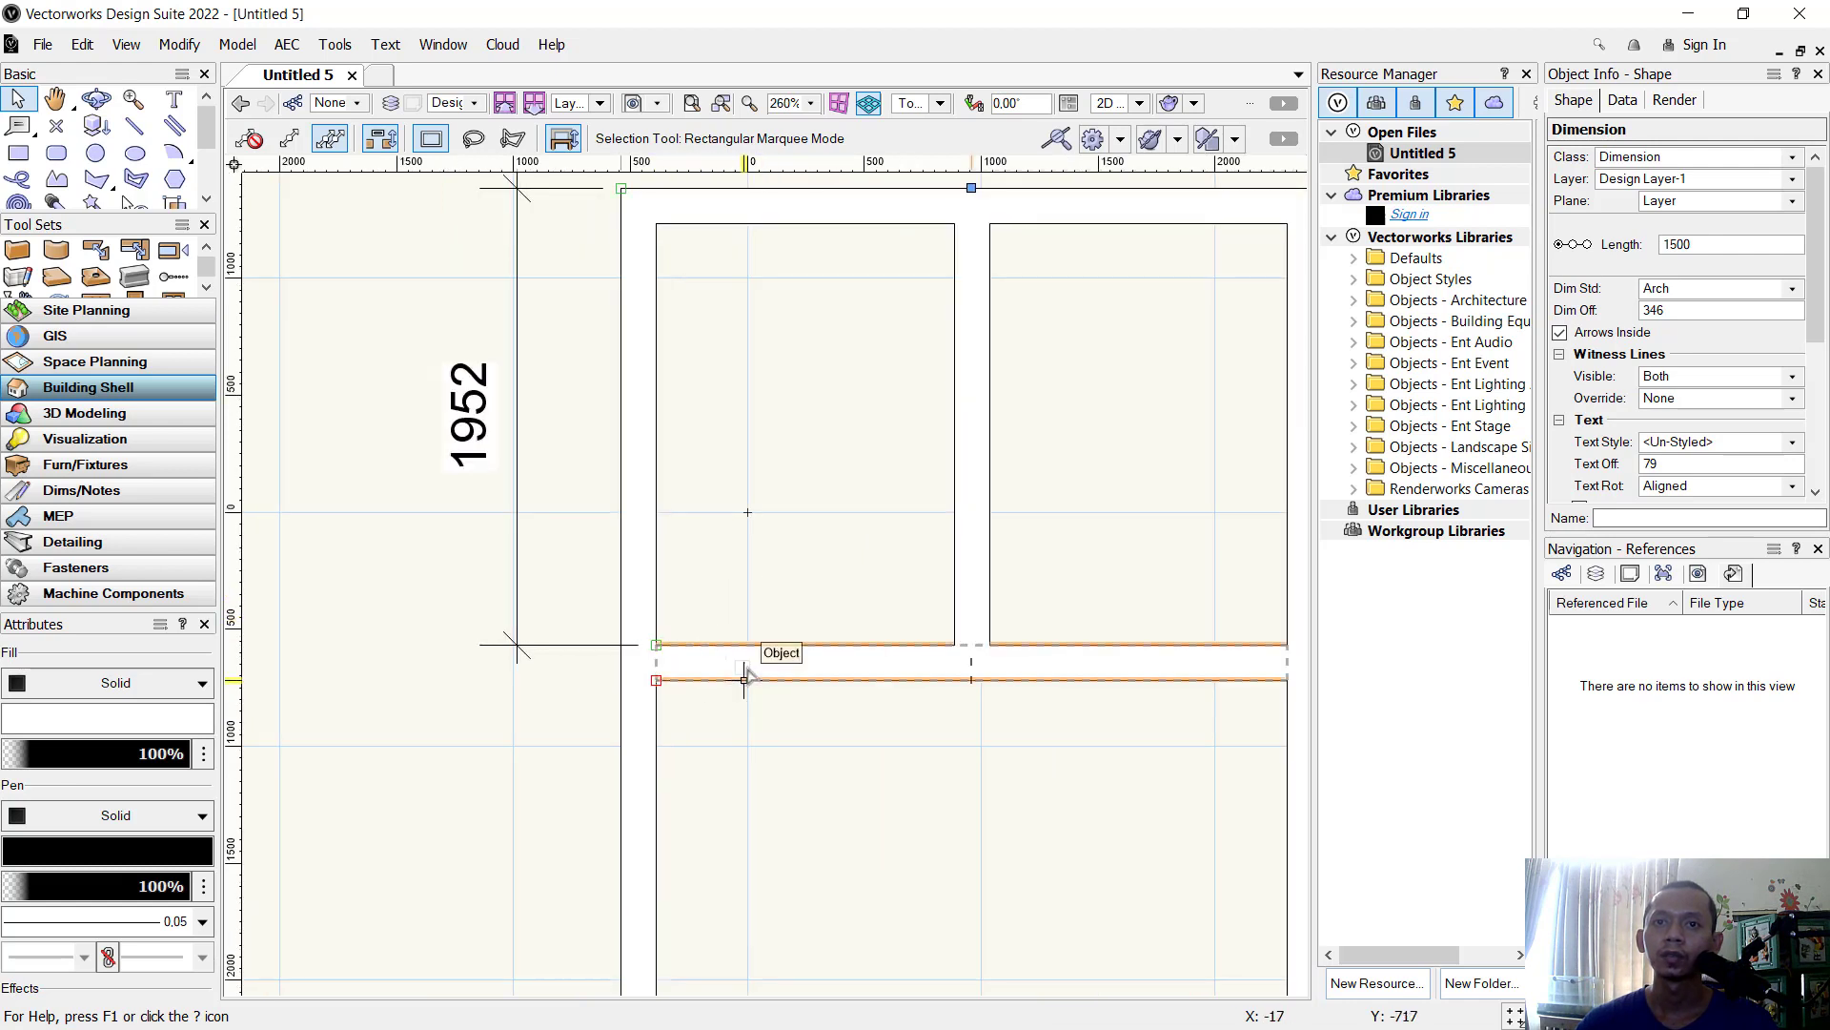
mouse_move(760, 673)
mouse_down()
mouse_move(755, 727)
mouse_move(755, 639)
mouse_up()
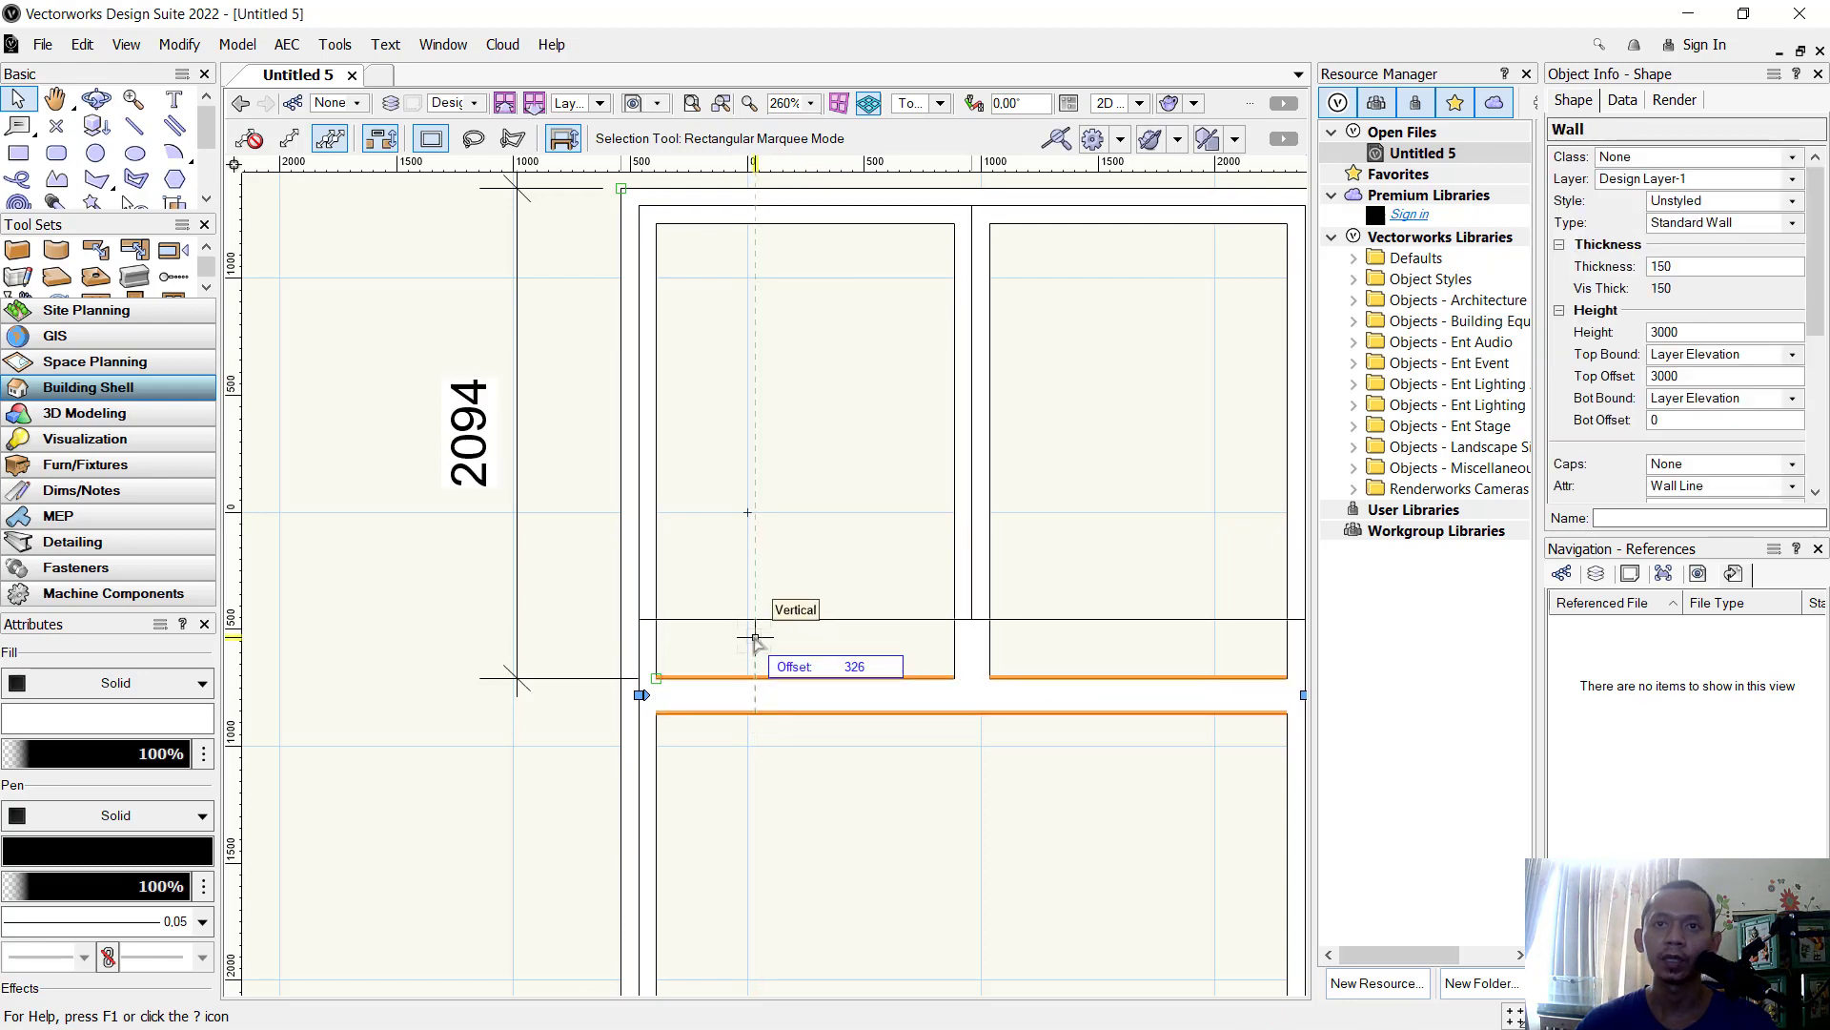
key(Tab)
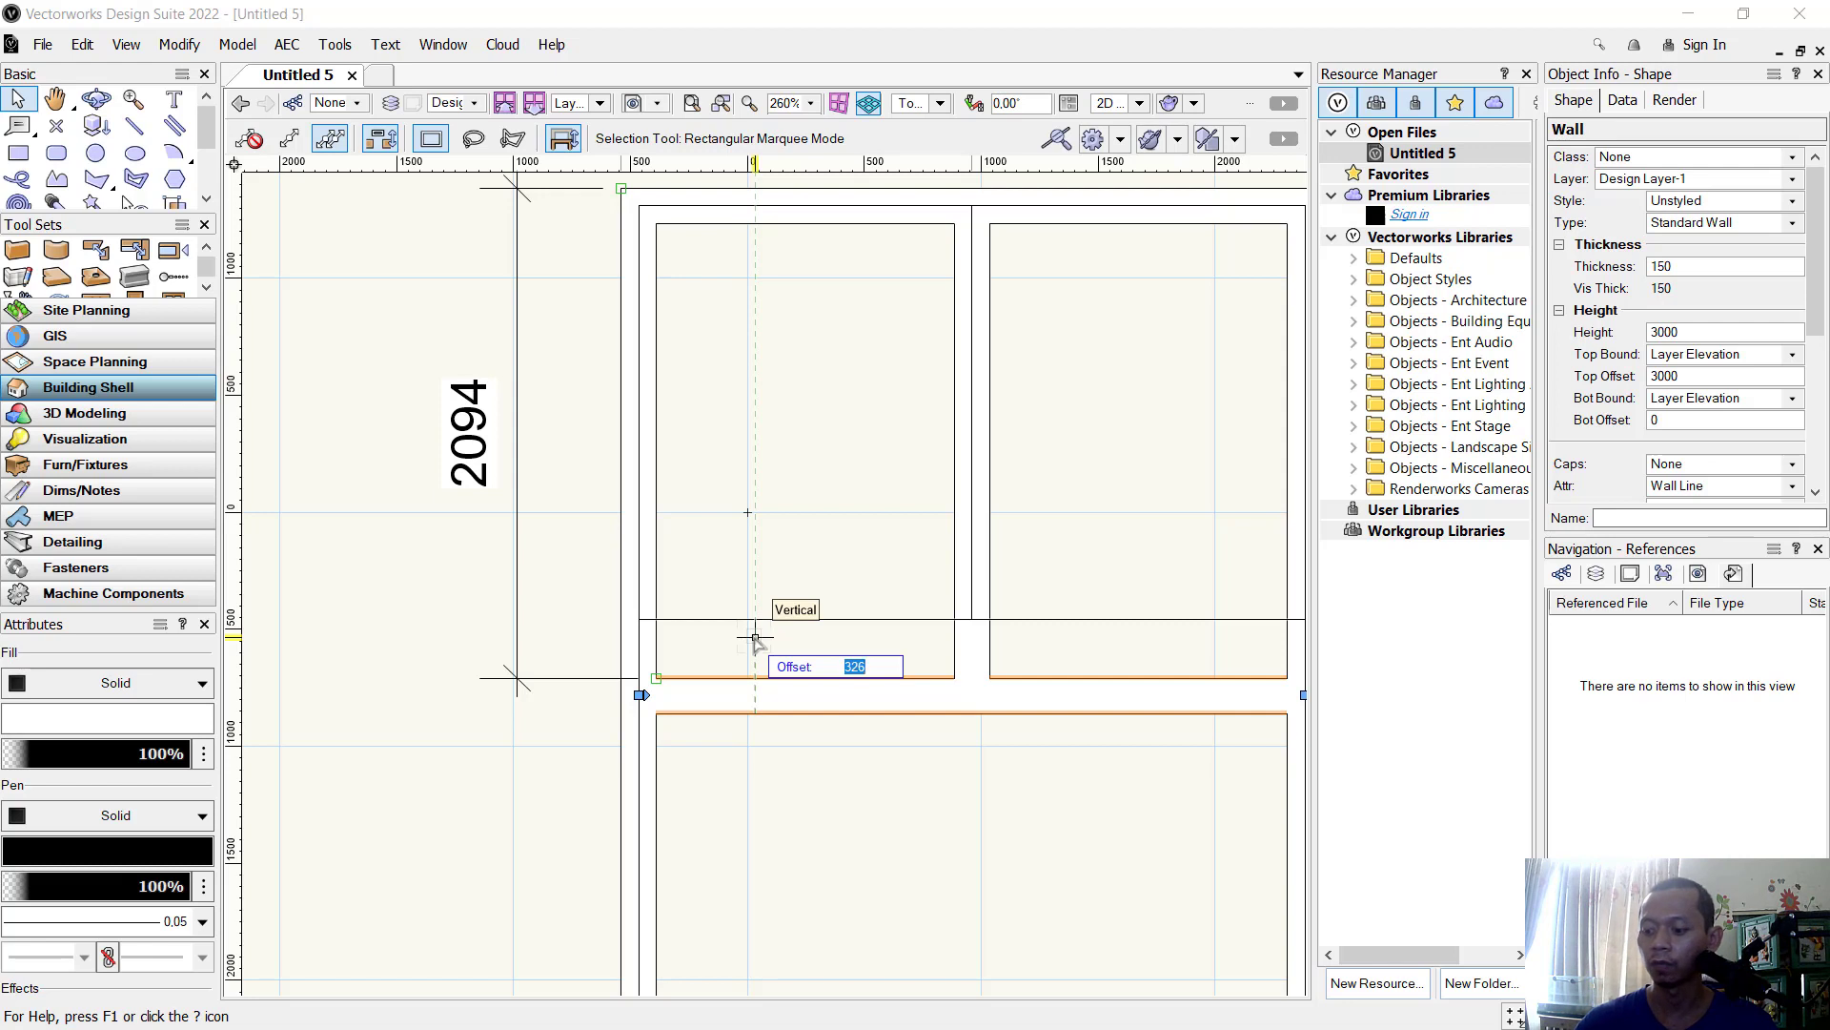
text(94)
key(Return)
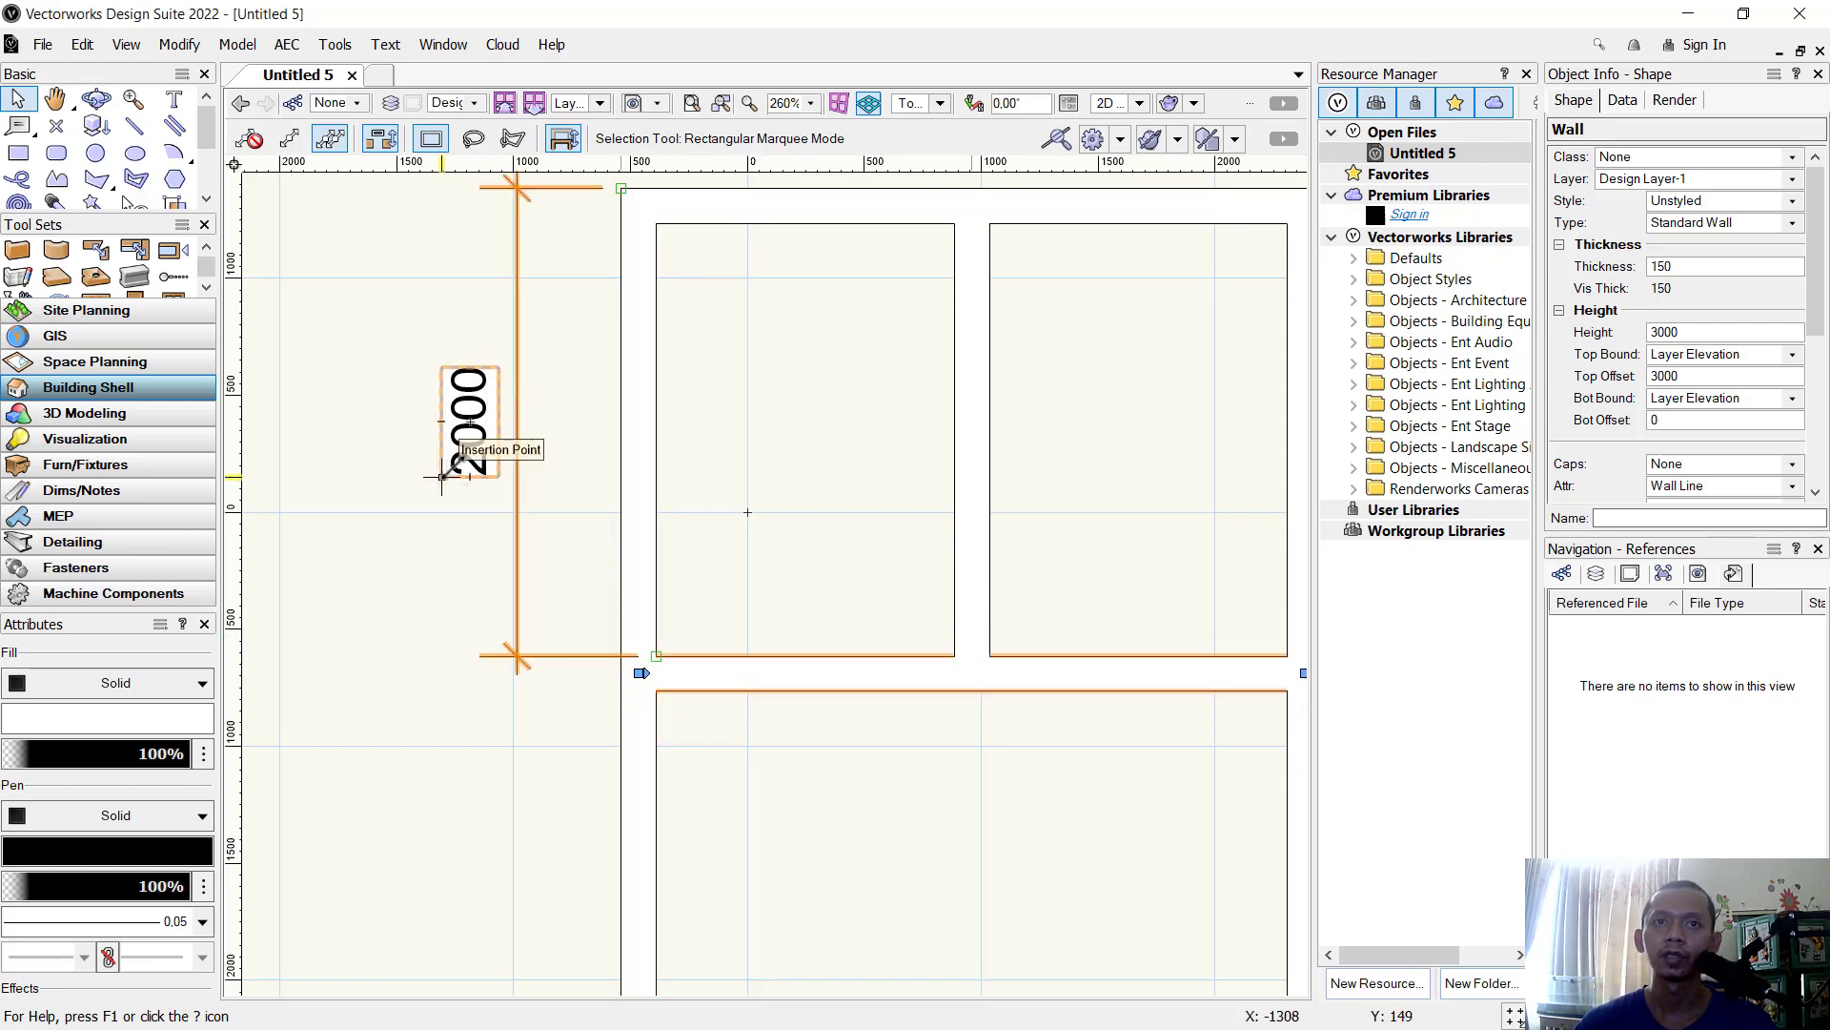
scroll(633, 681, up, 2)
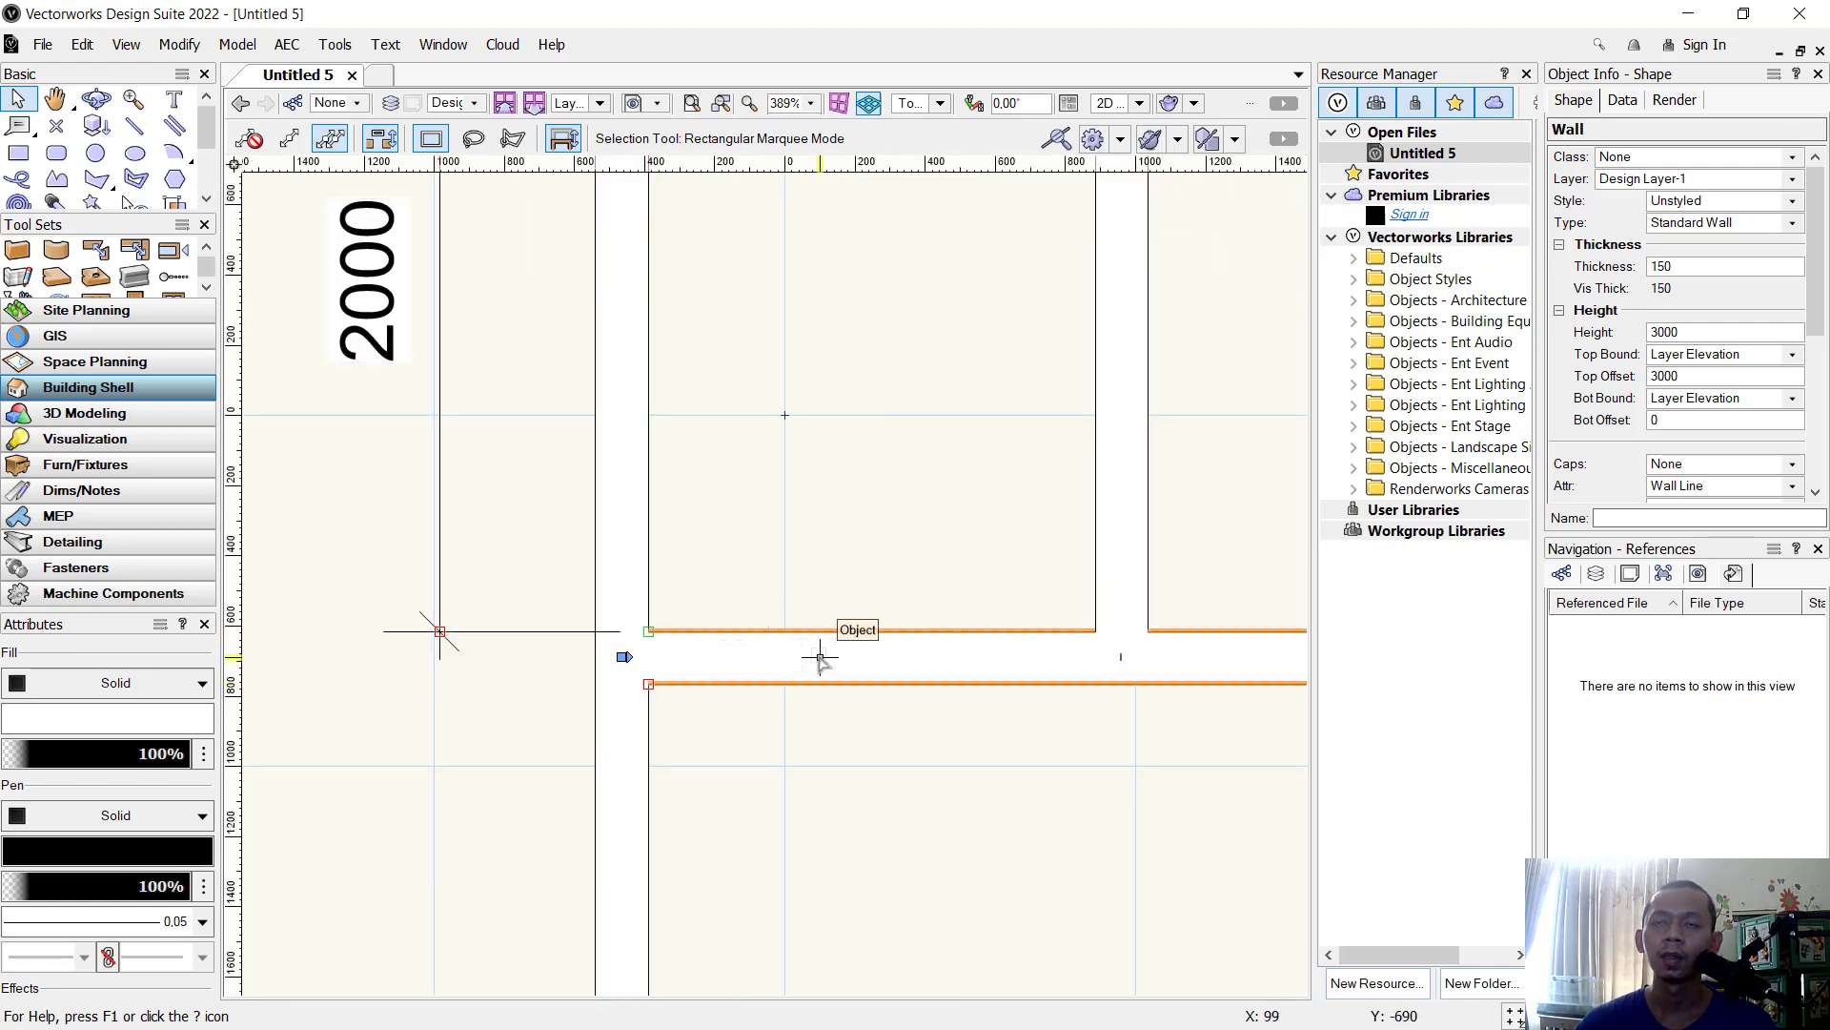
drag(837, 669, 837, 593)
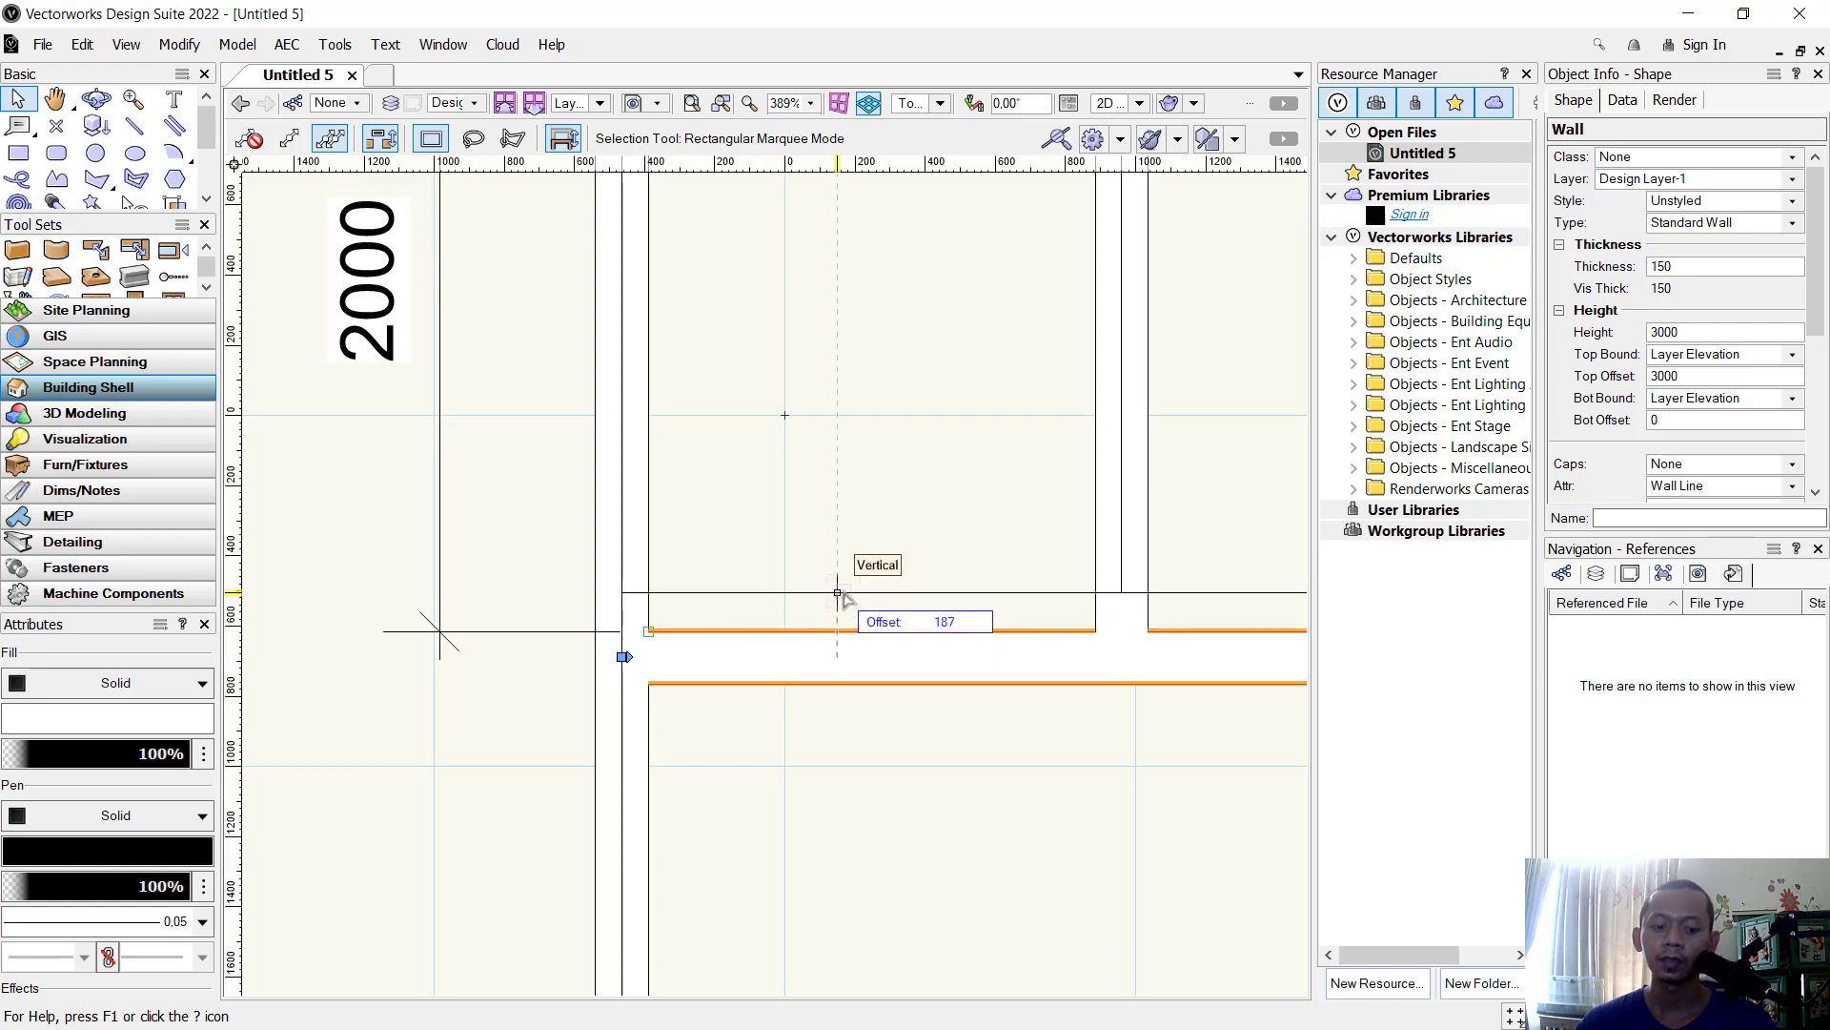
key(Tab)
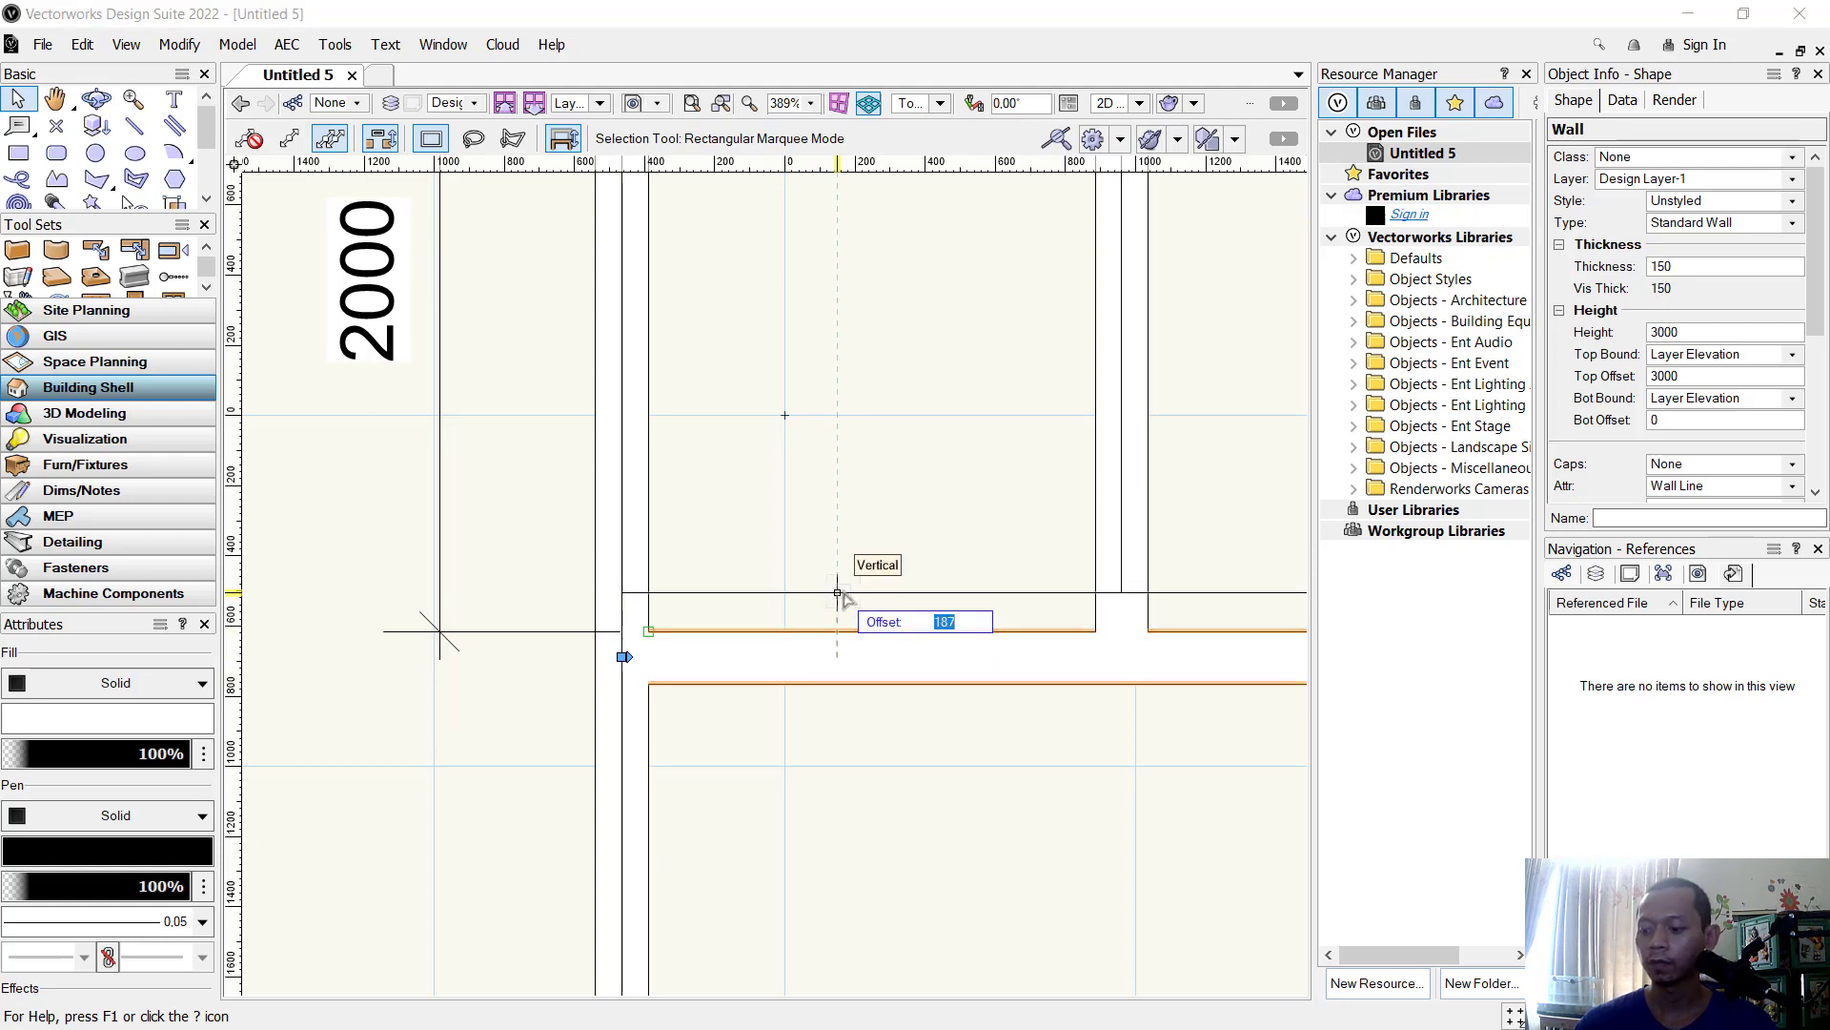
key(Return)
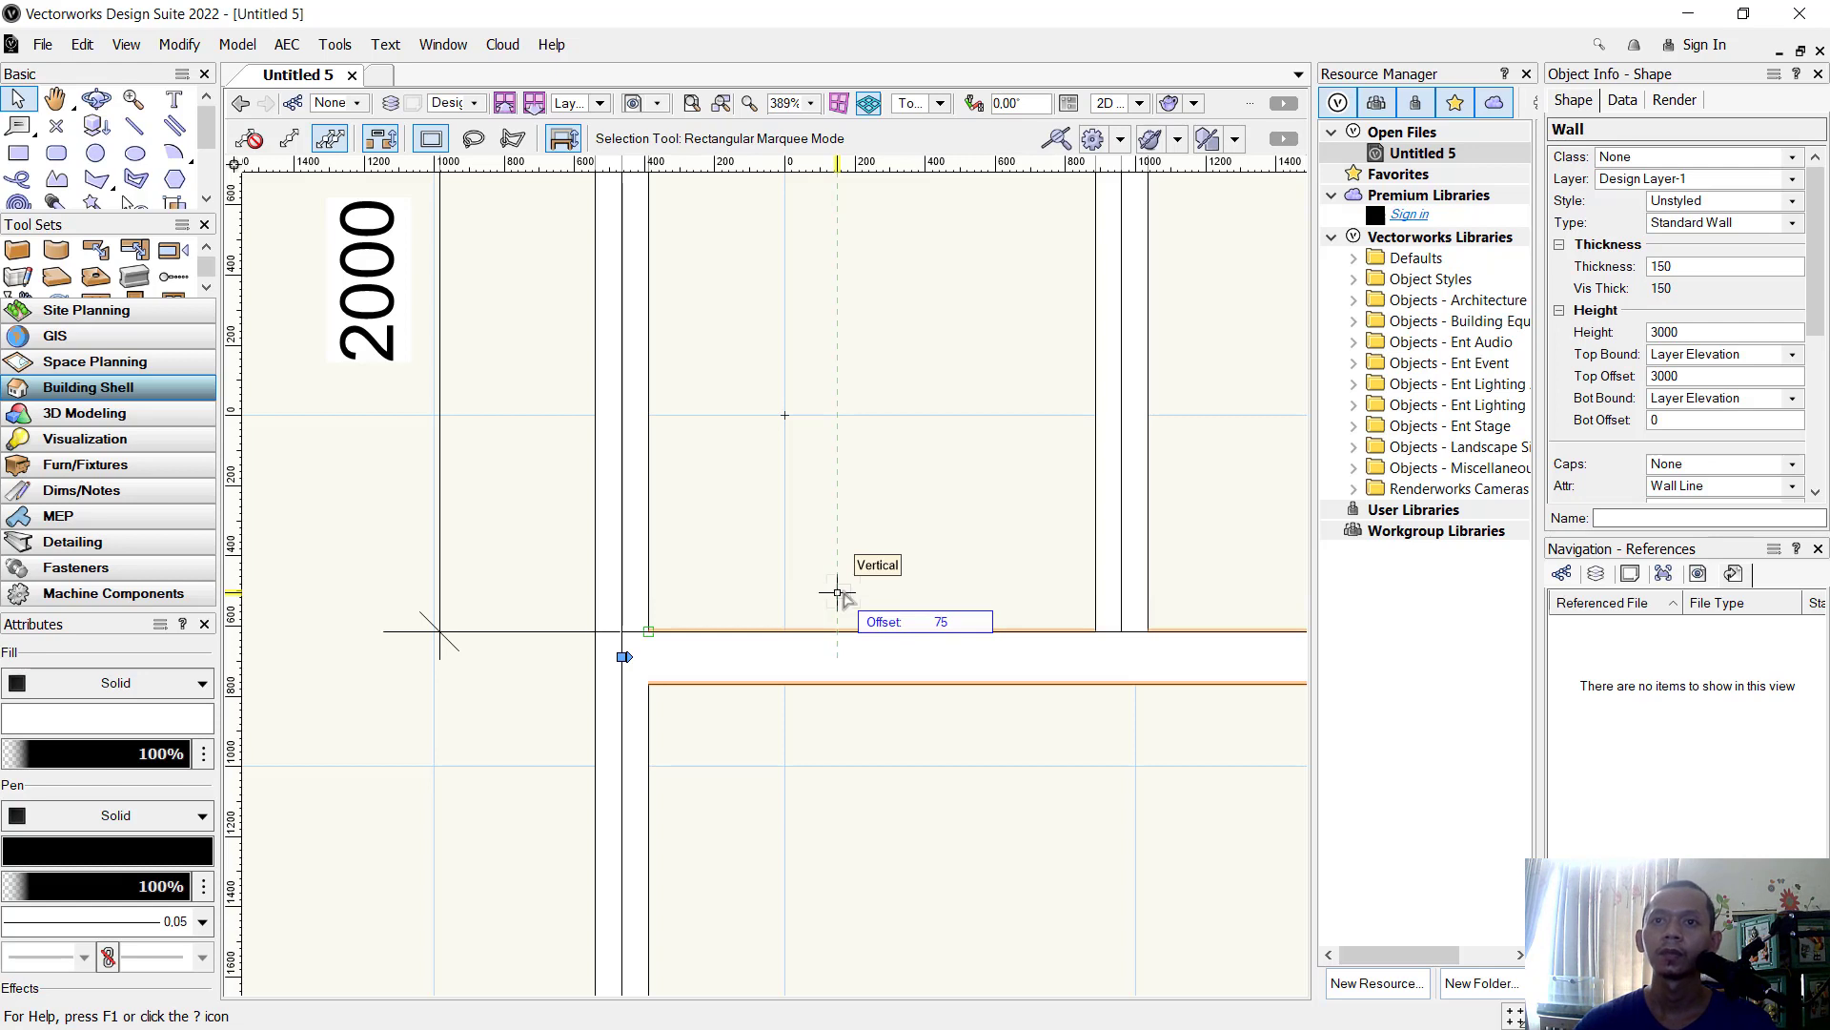
click(837, 592)
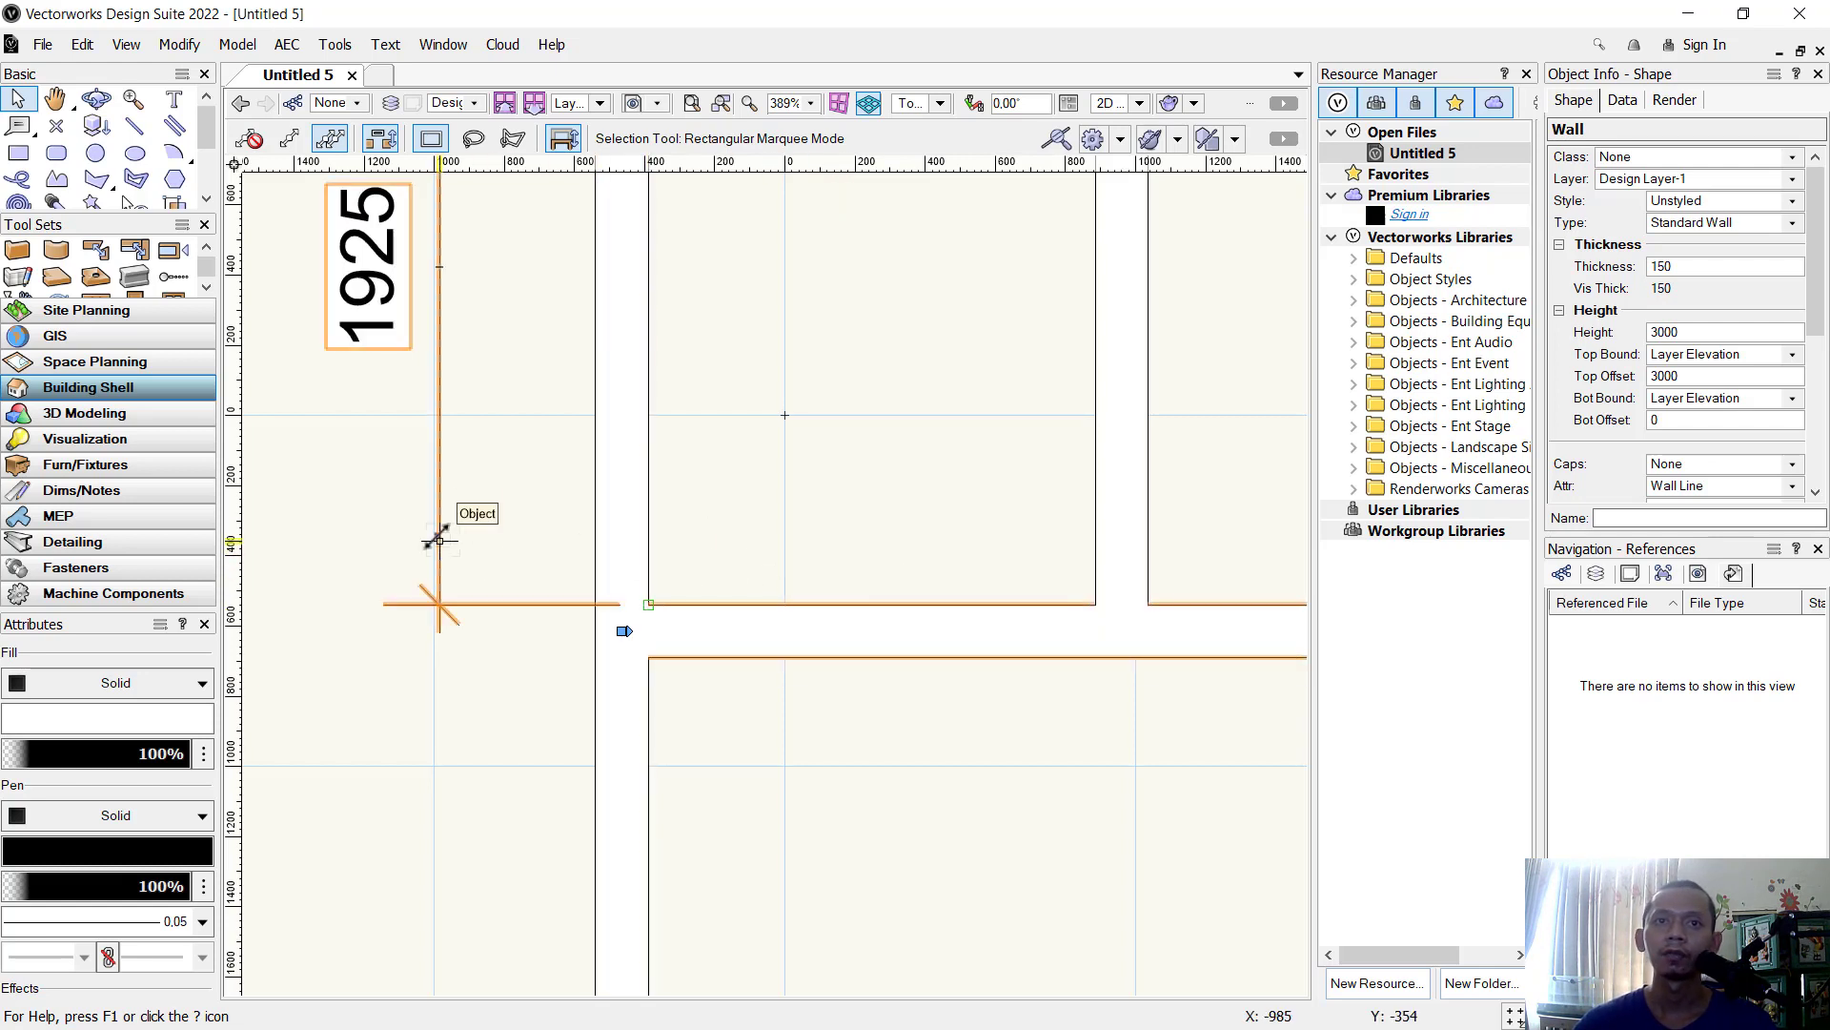
Stretch the 1925 upper-room depth dimension so it reads 2000.
click(431, 482)
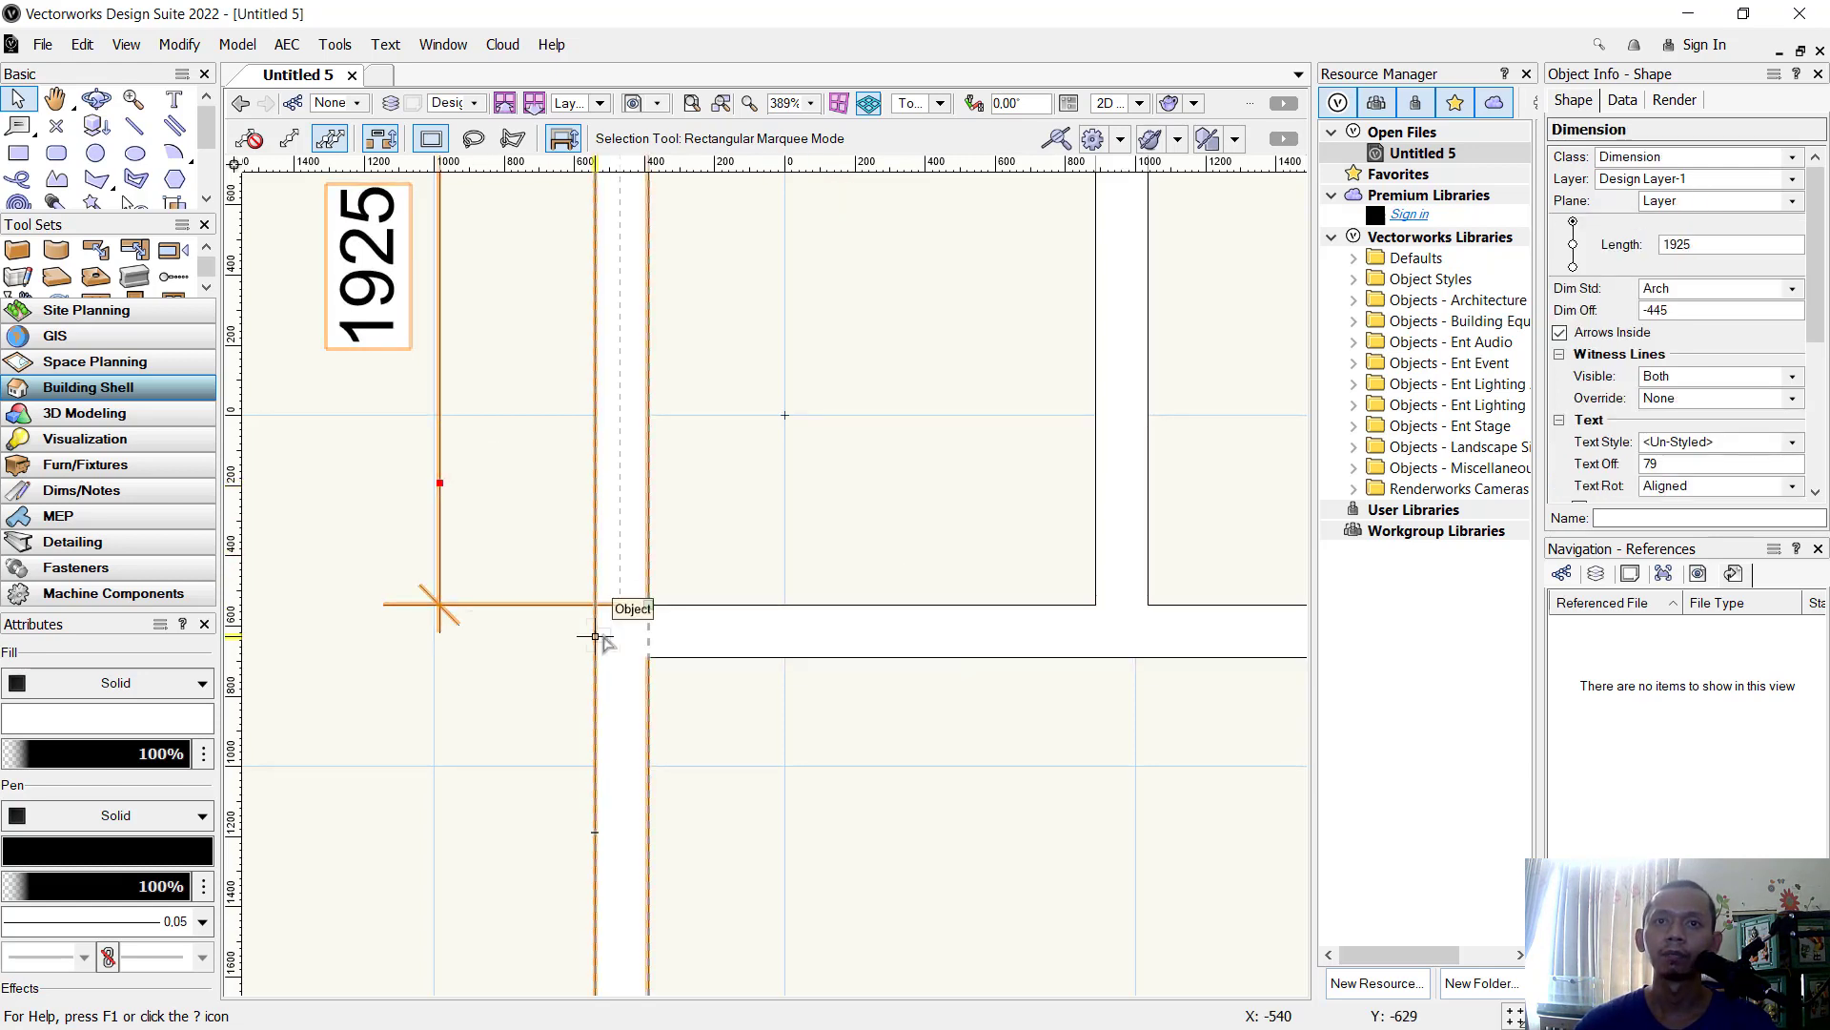
scroll(619, 627, up, 3)
drag(697, 568, 578, 624)
scroll(715, 572, down, 5)
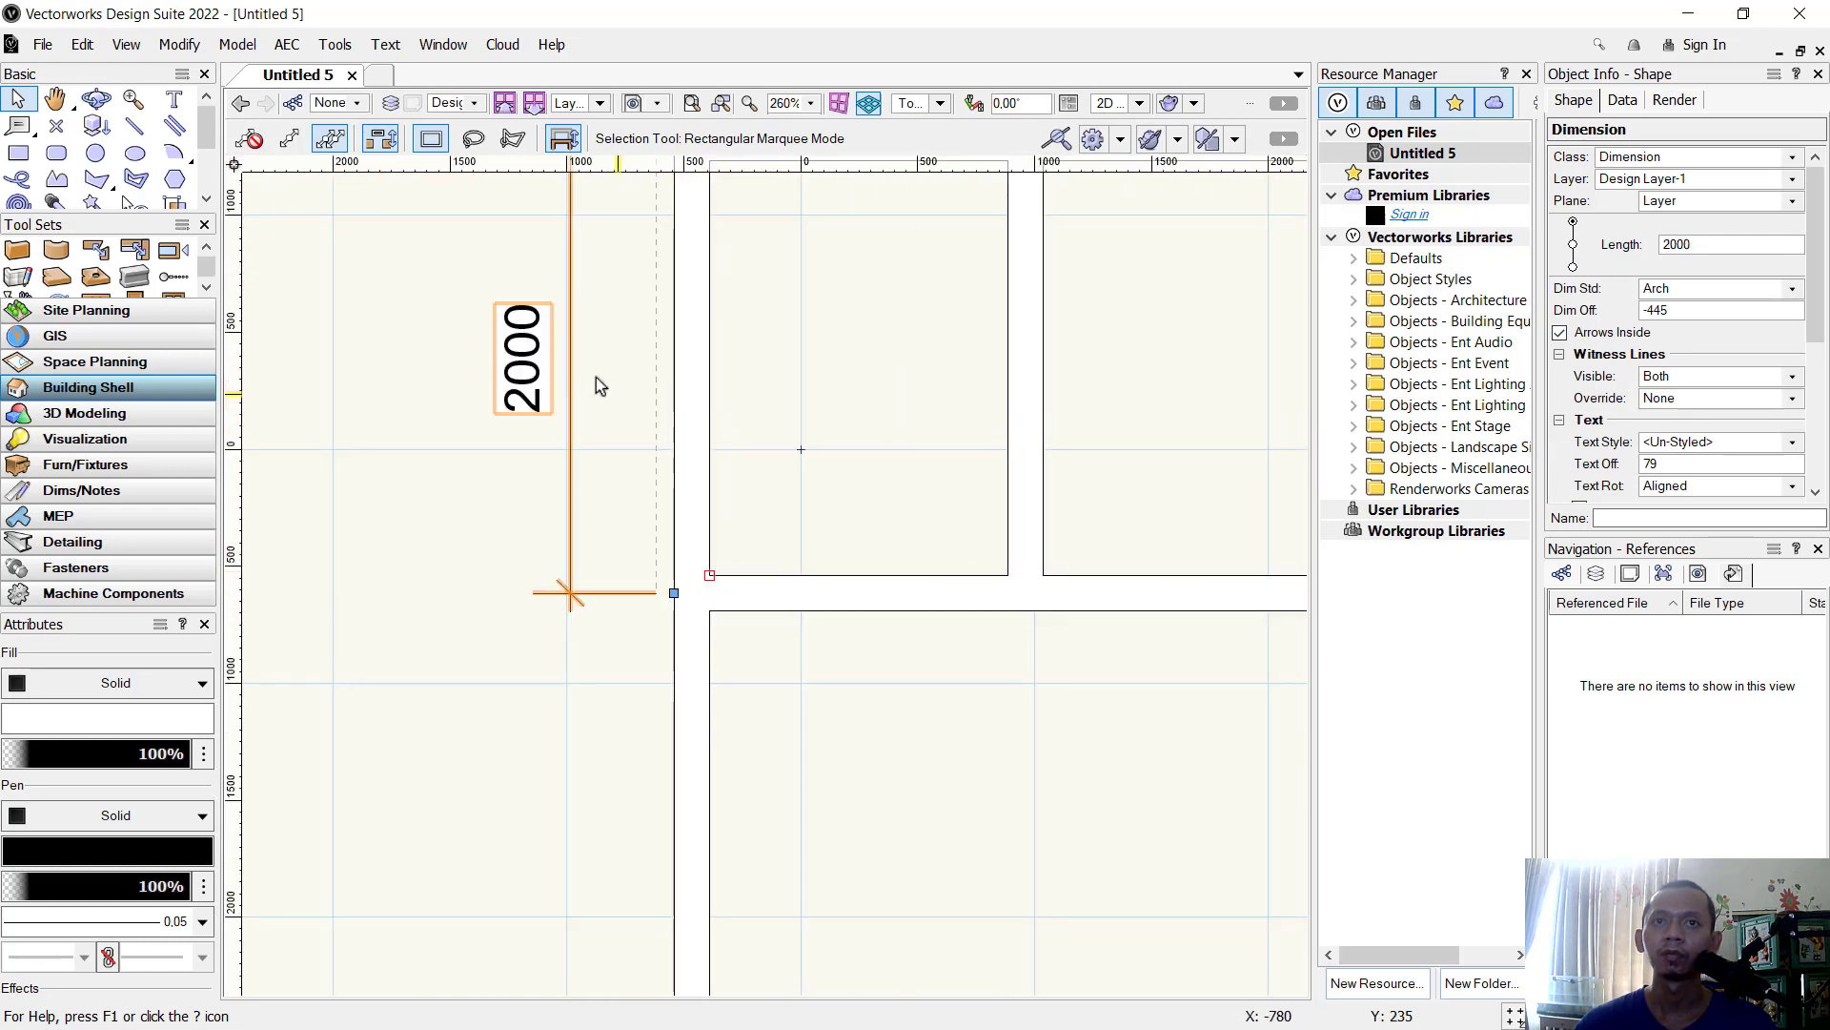
scroll(745, 415, down, 5)
middle_drag(930, 481, 930, 519)
scroll(929, 520, up, 2)
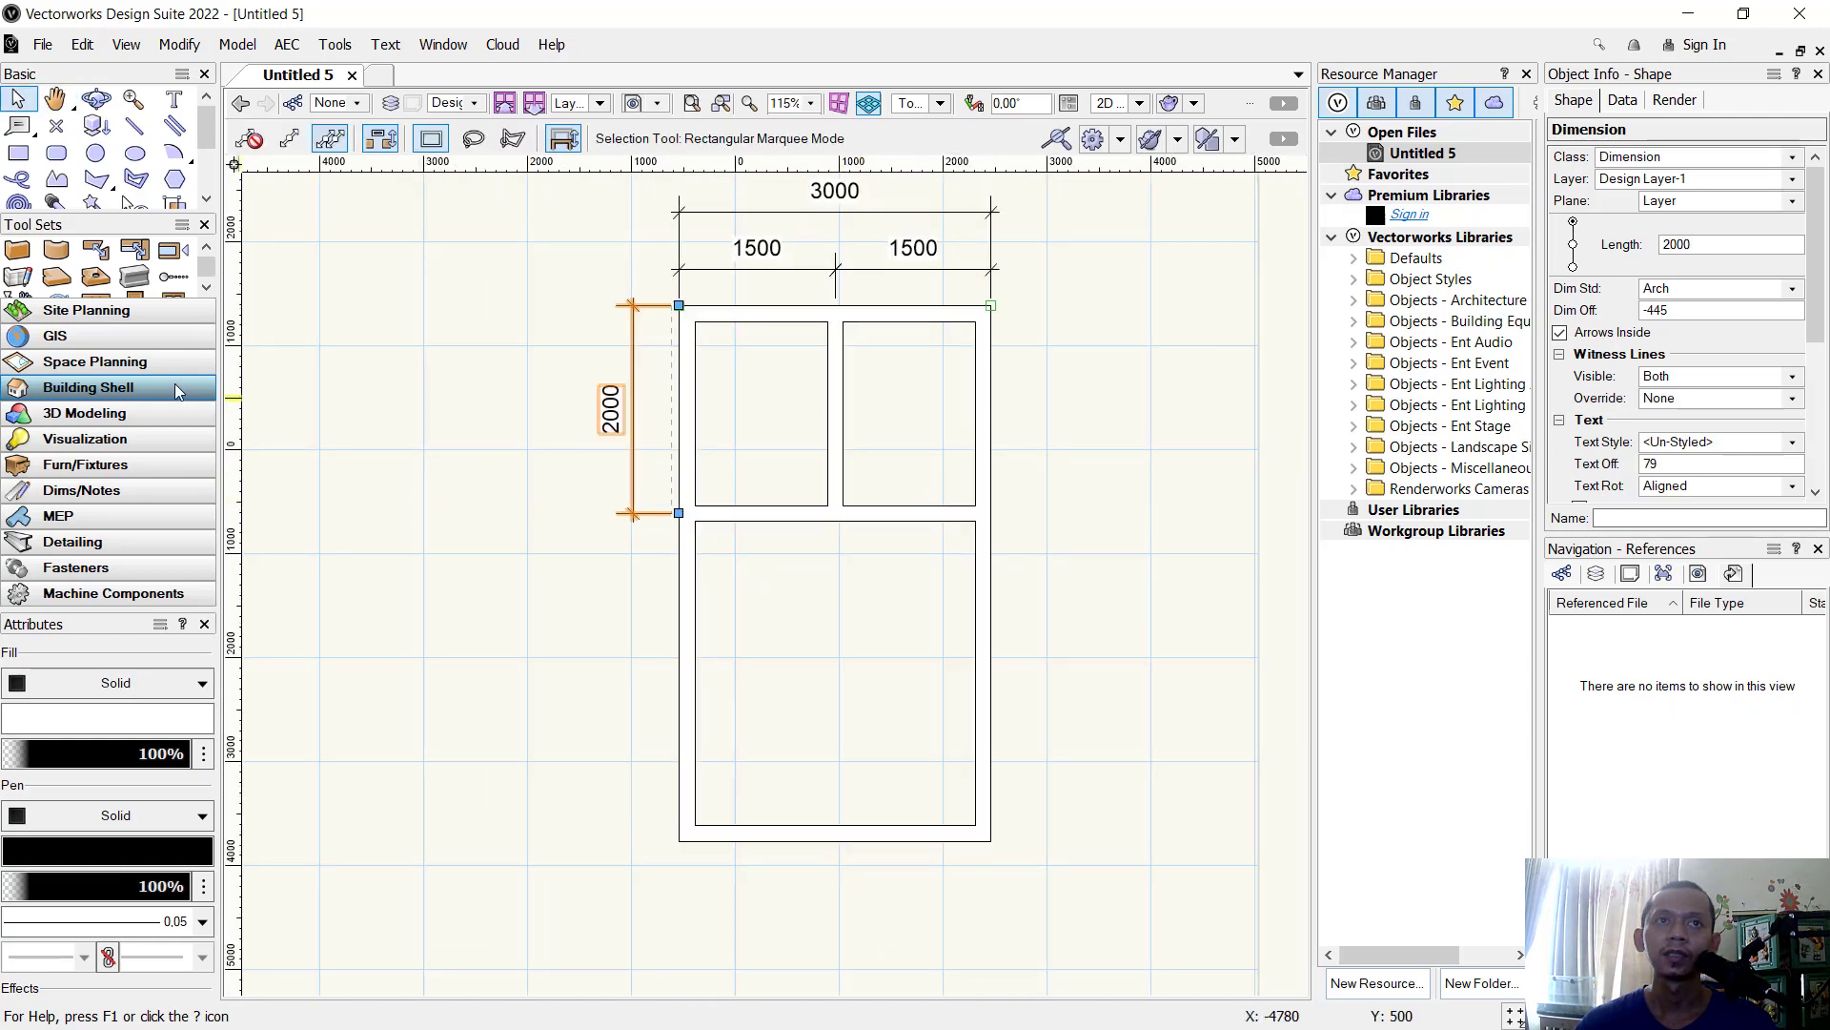
scroll(38, 153, down, 4)
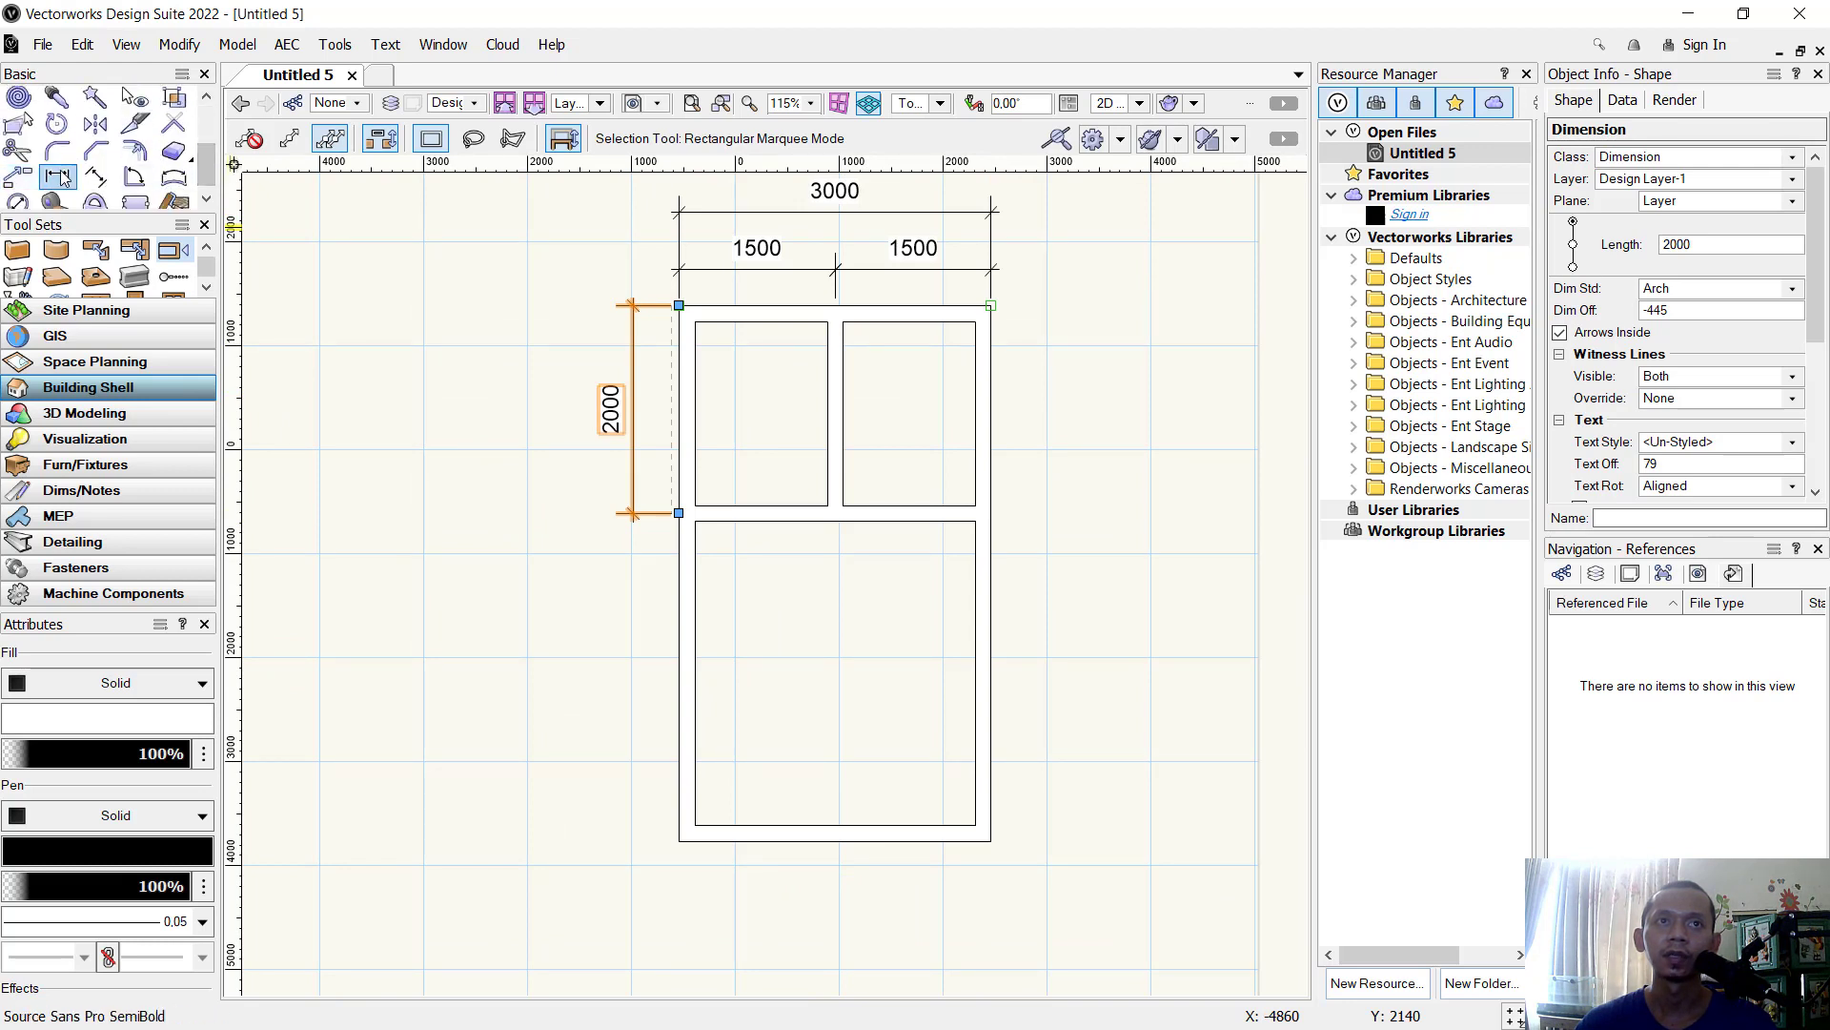
click(57, 177)
Dimension the left side with 3150 for the lower room and 5150 overall, further out.
scroll(705, 512, up, 2)
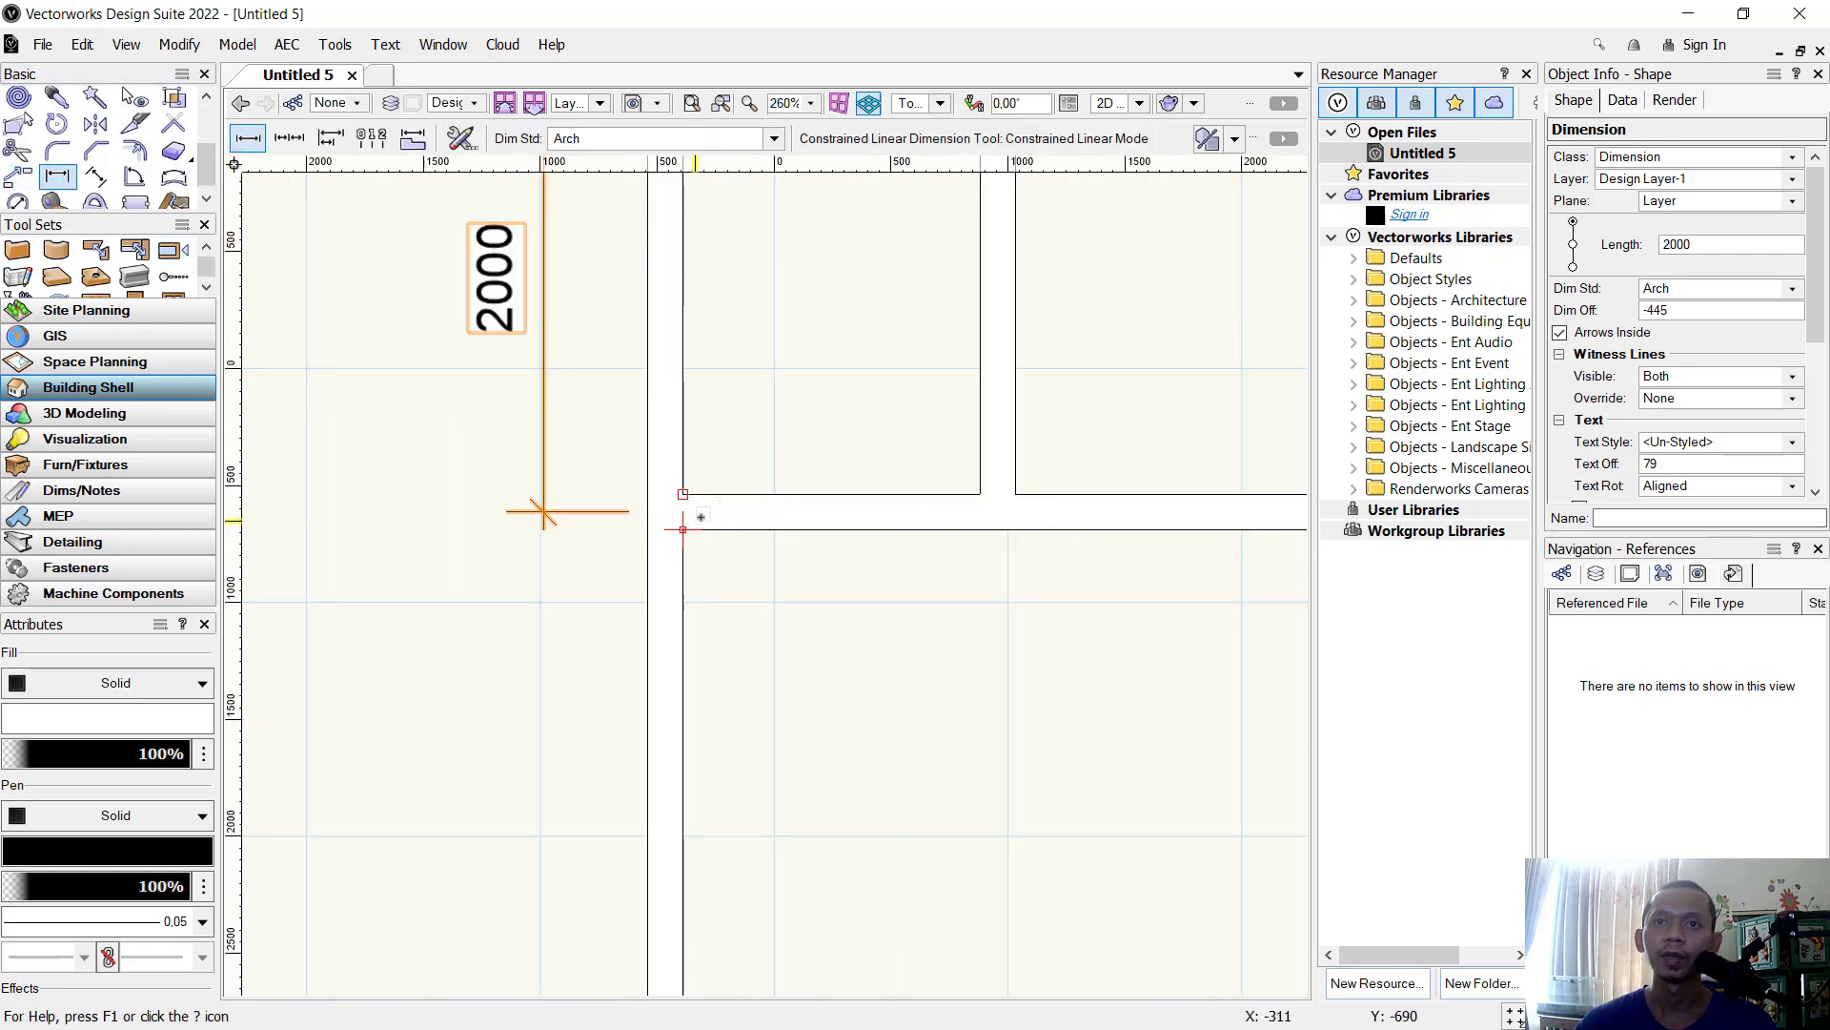
click(647, 512)
scroll(658, 834, down, 2)
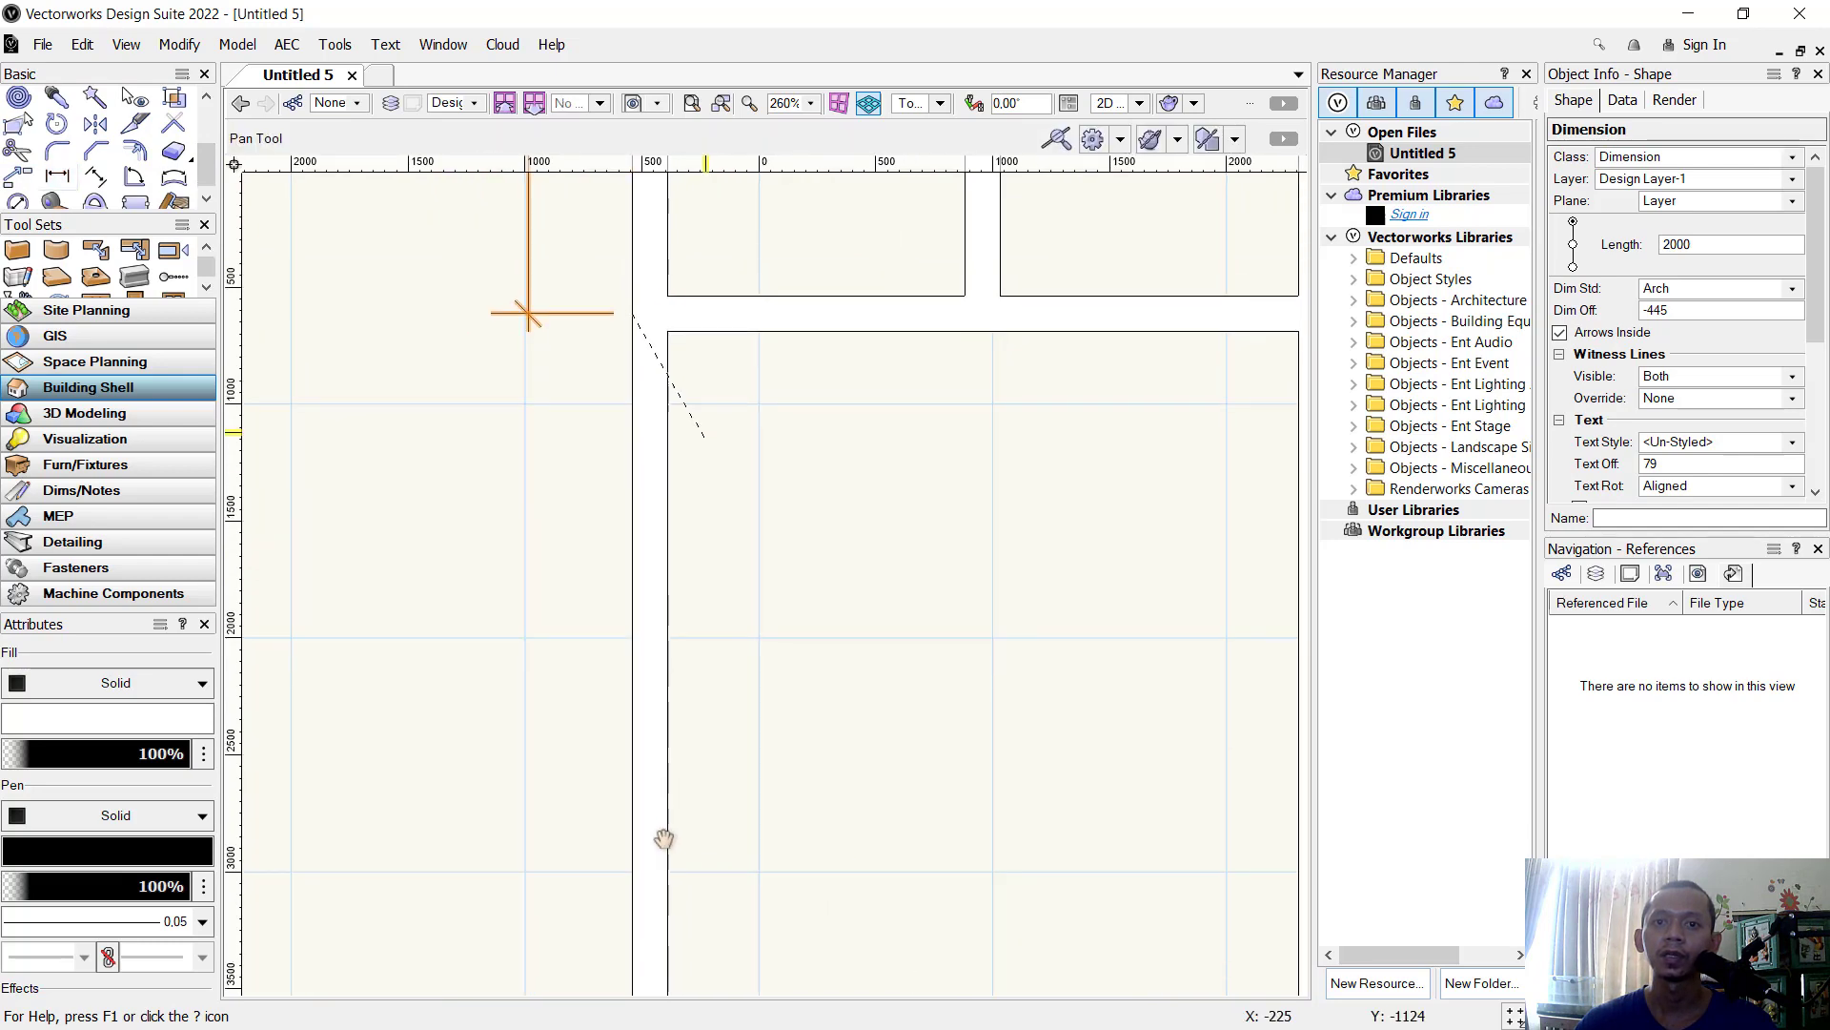
click(655, 832)
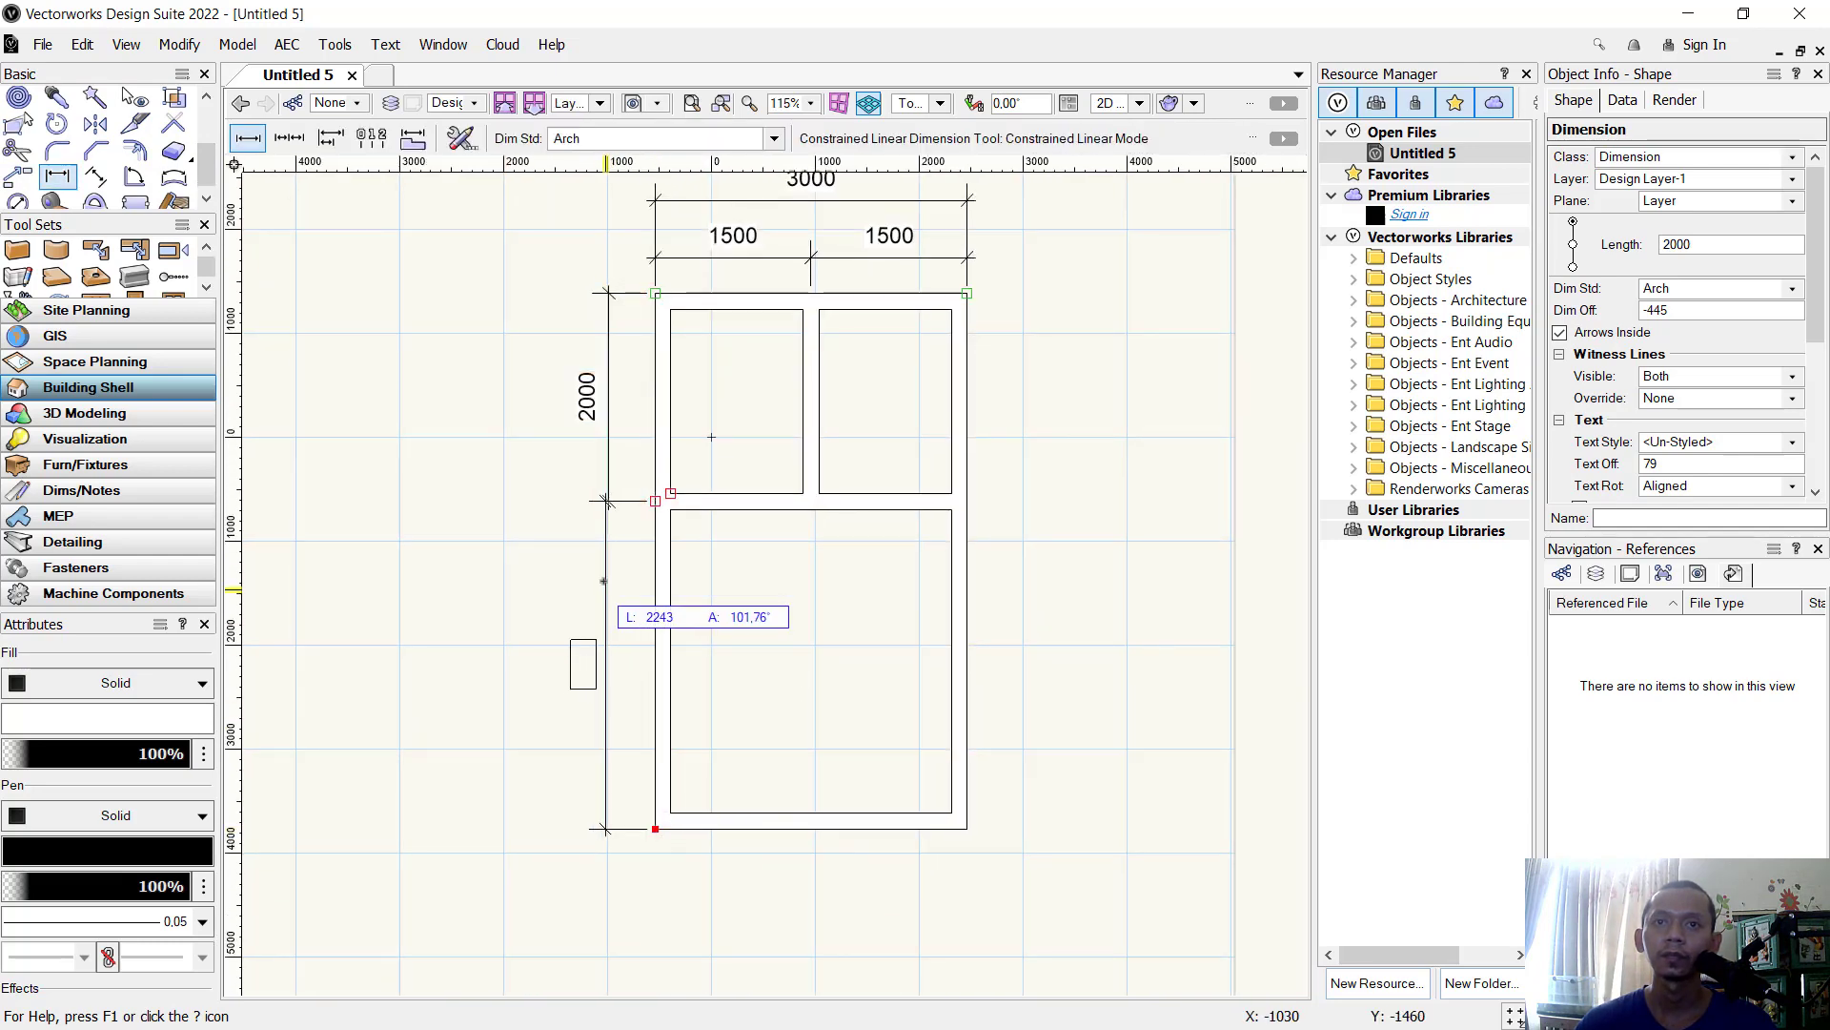
click(606, 496)
click(655, 292)
click(655, 827)
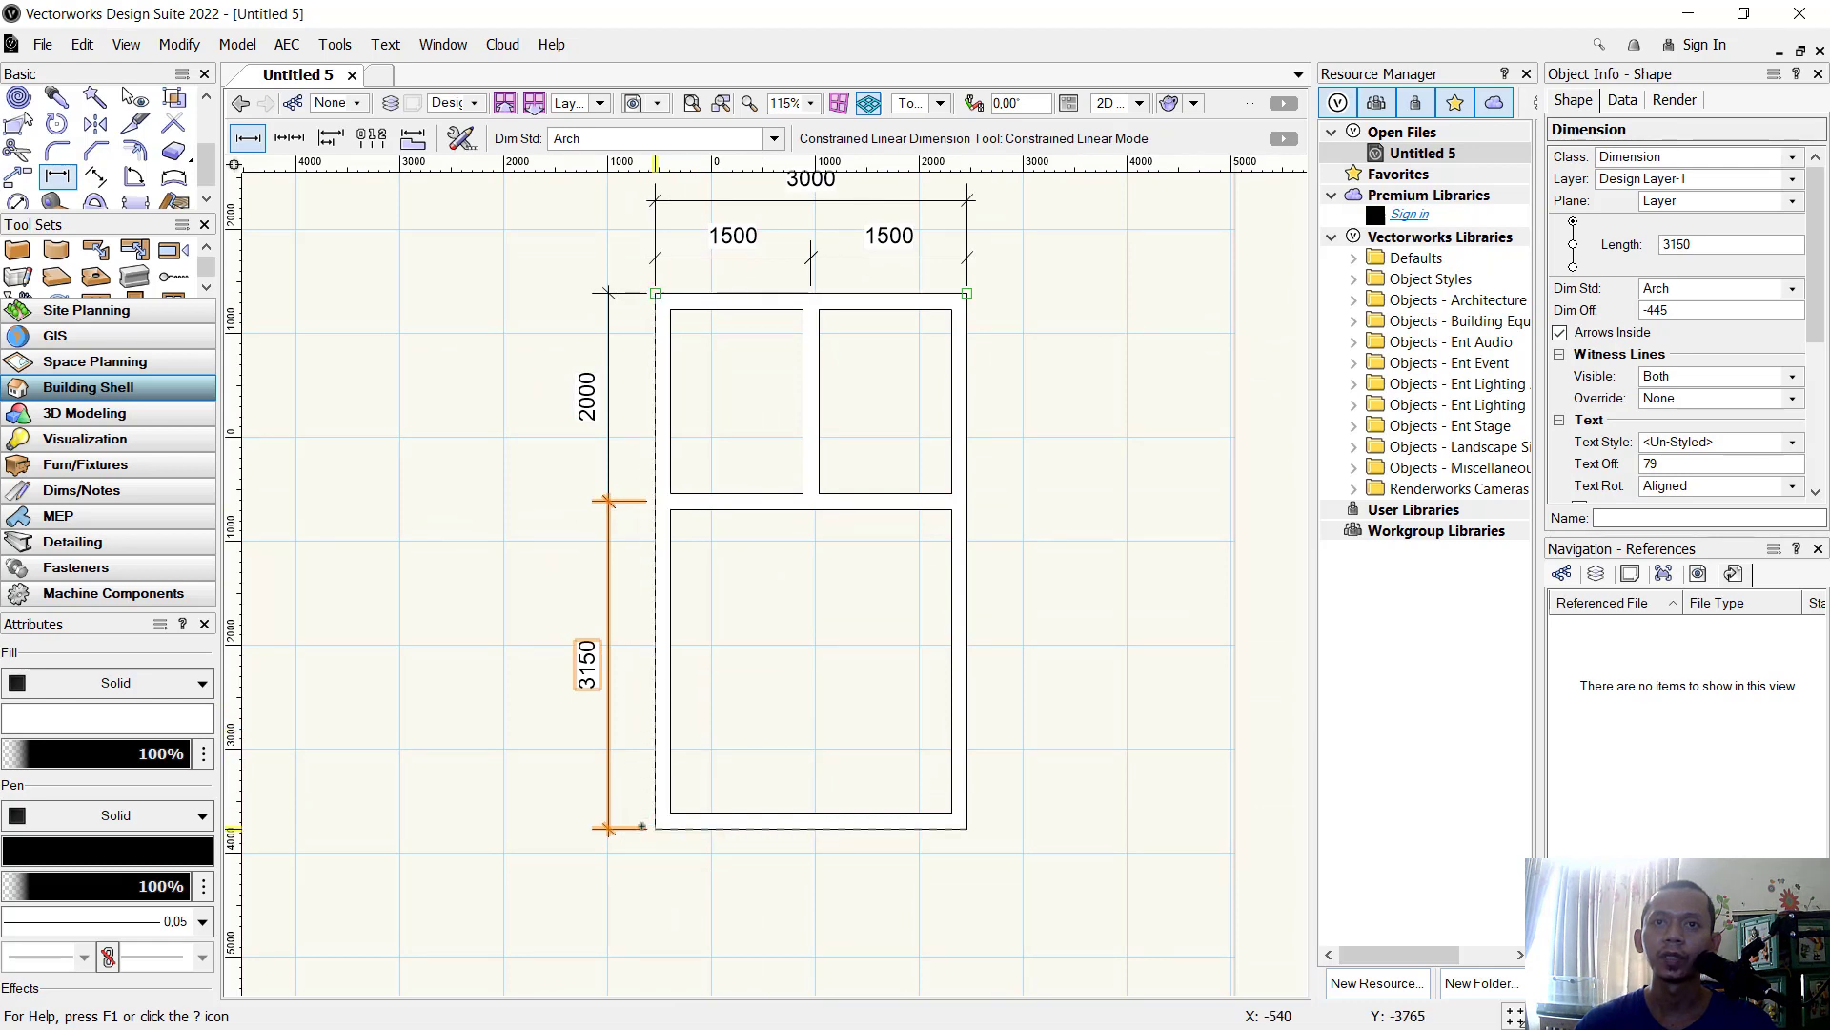
click(543, 822)
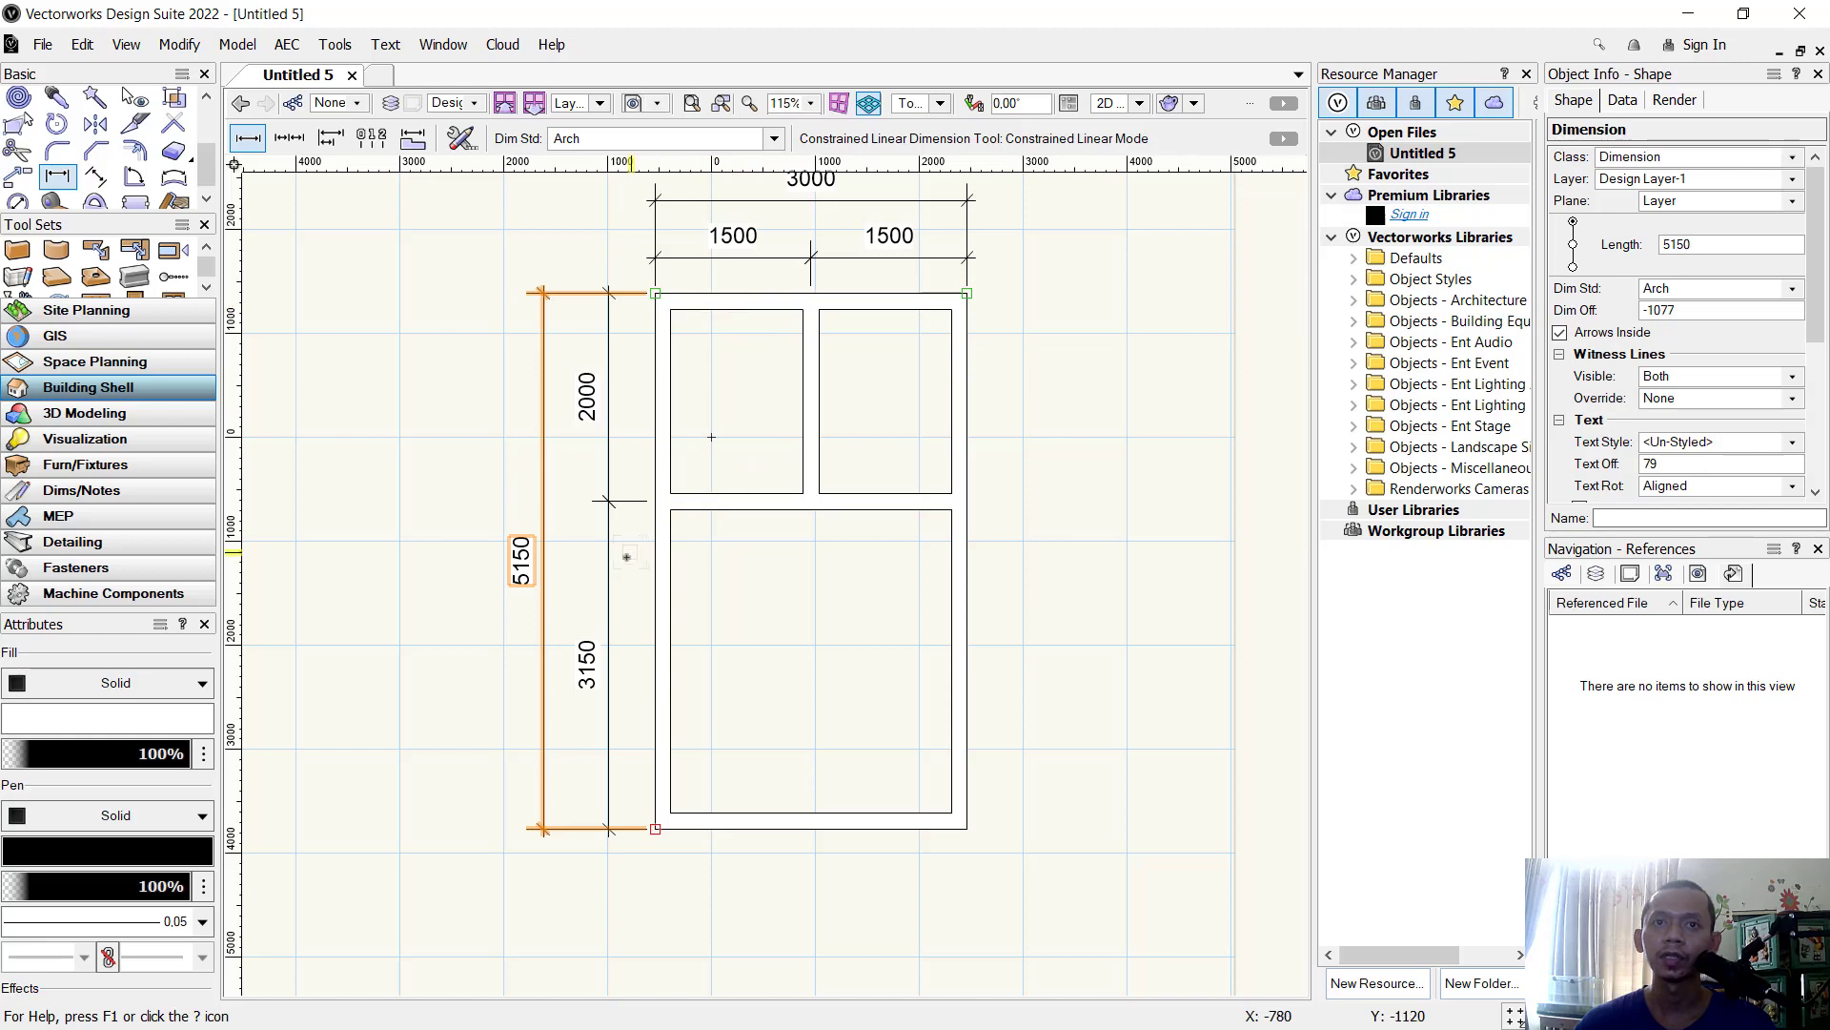
scroll(655, 676, up, 2)
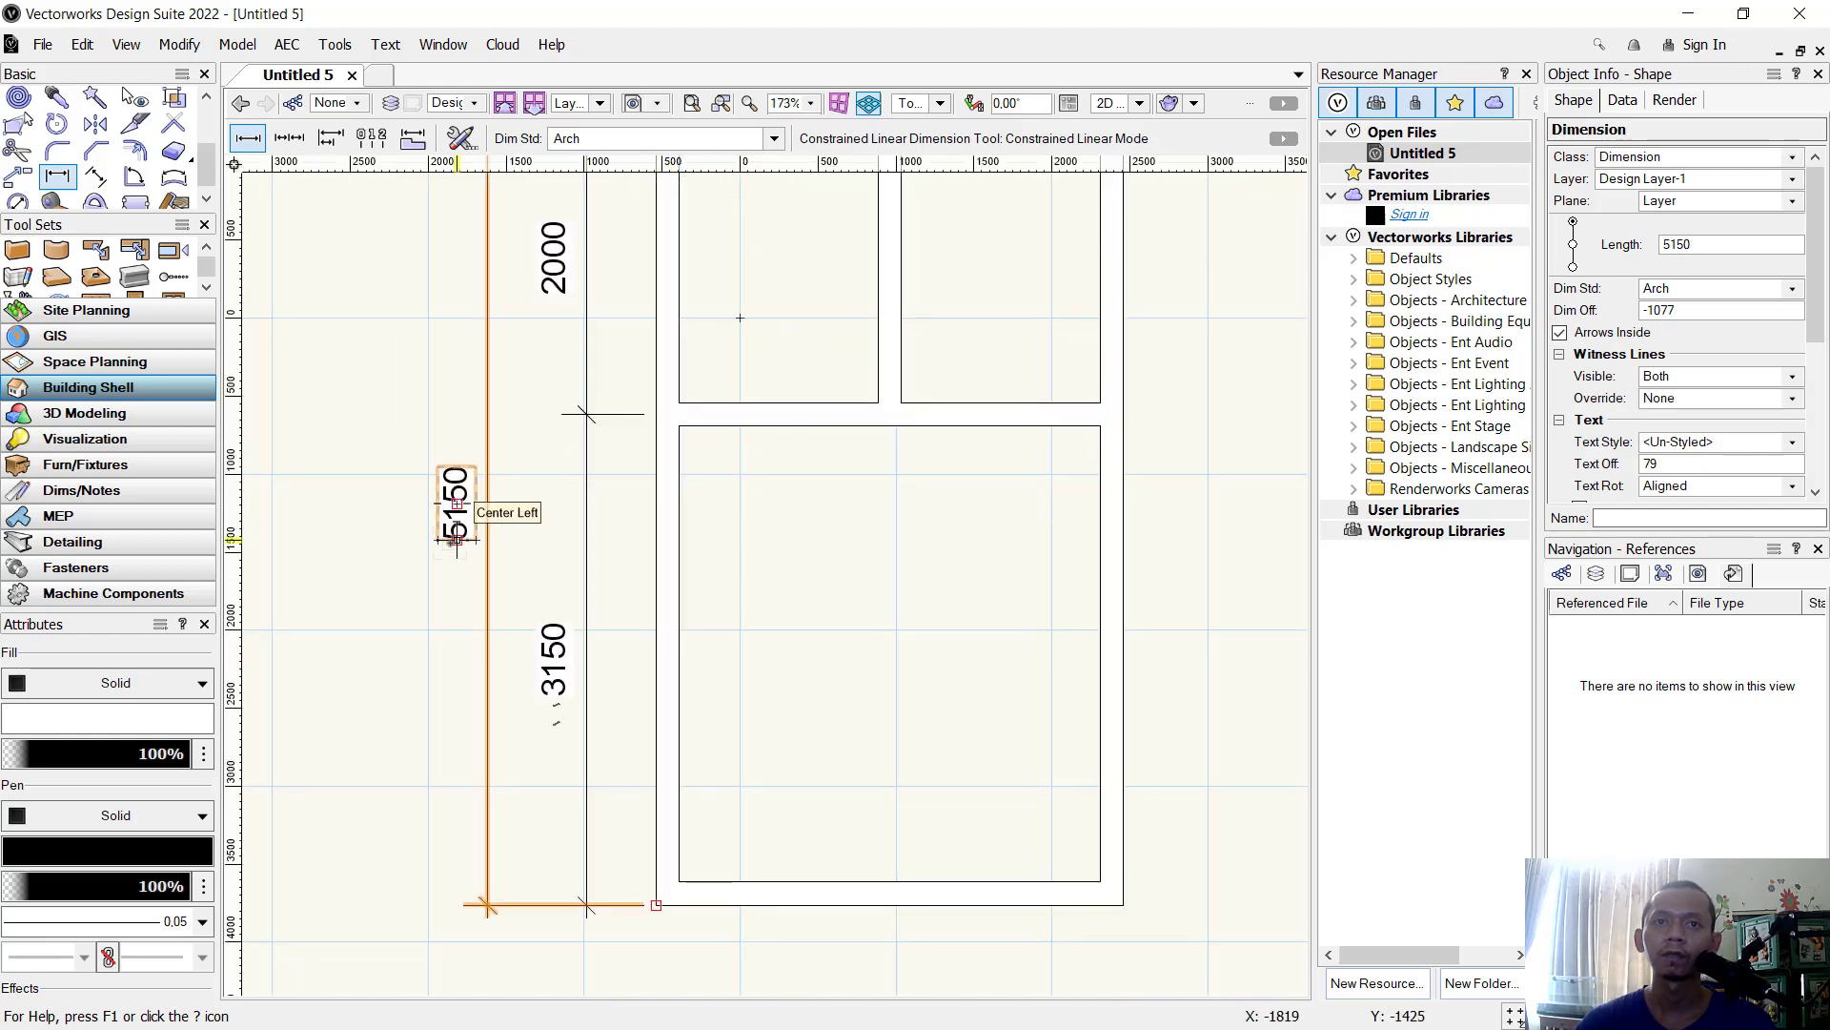
scroll(677, 607, down, 2)
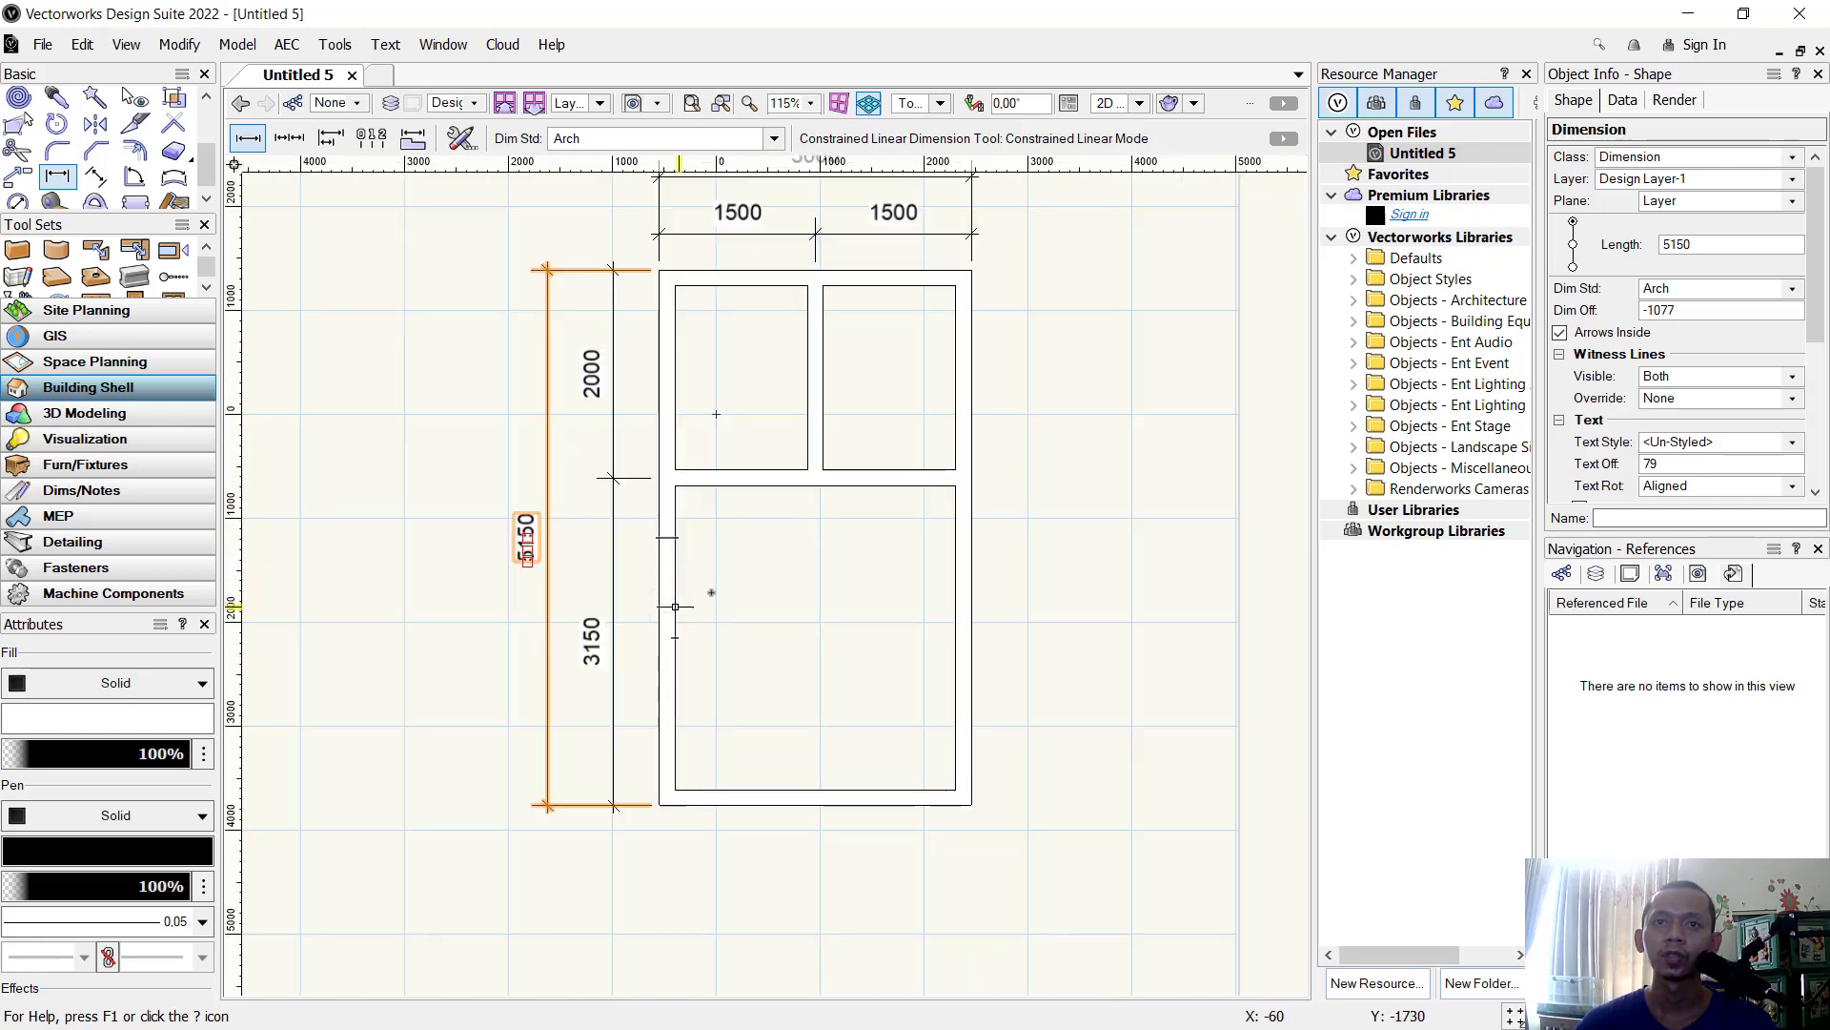
scroll(134, 153, up, 3)
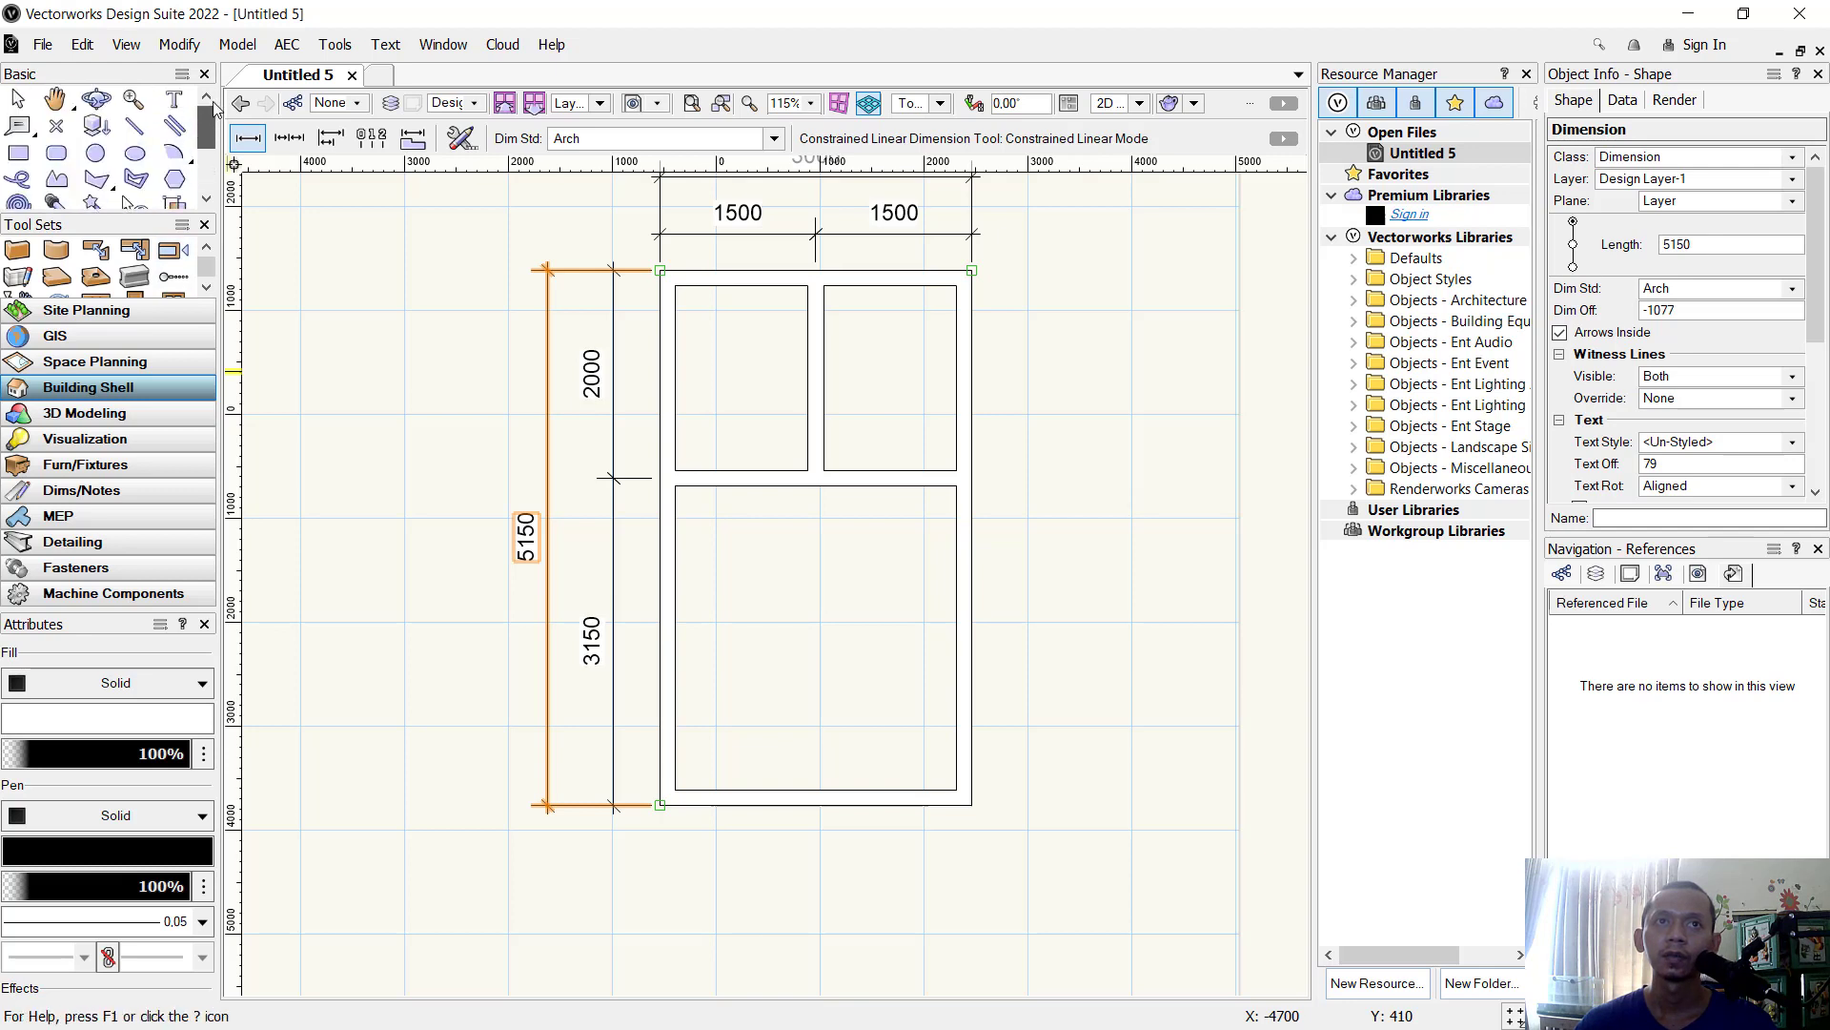
click(18, 98)
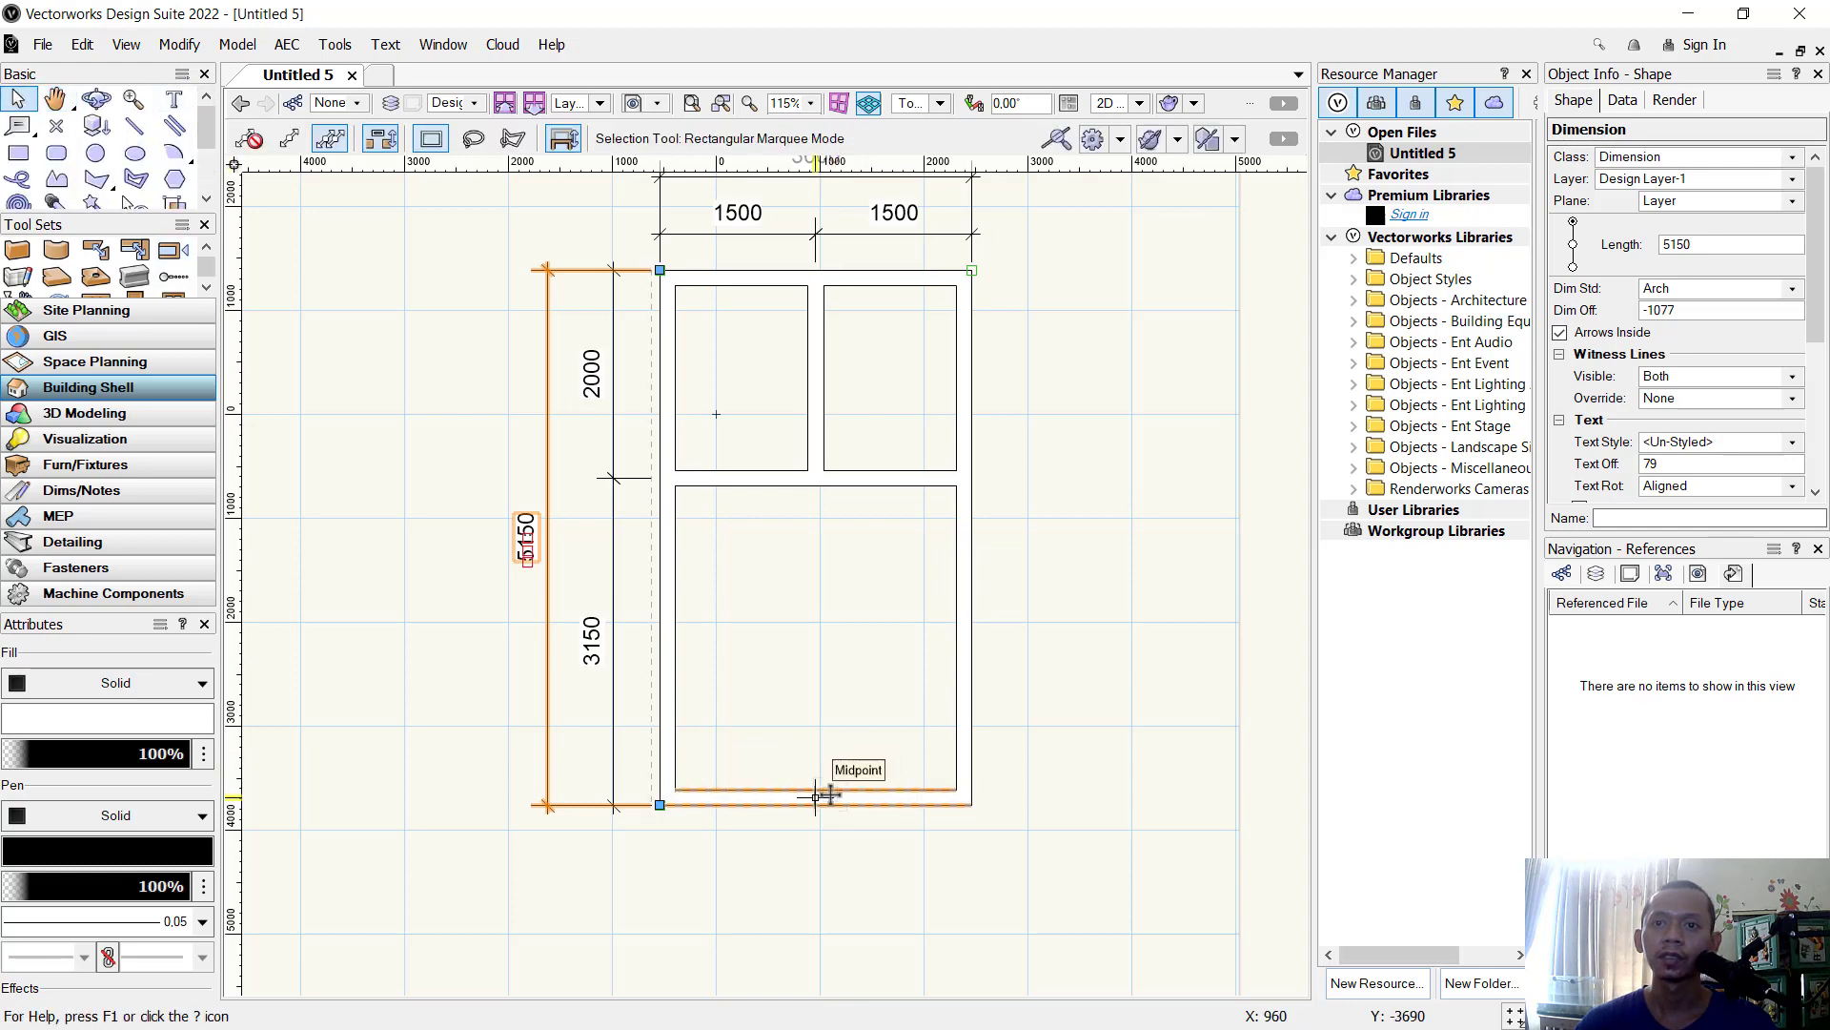
Move the bottom wall up 150 with a -150 offset.
drag(828, 793, 820, 752)
key(Tab)
text(-150)
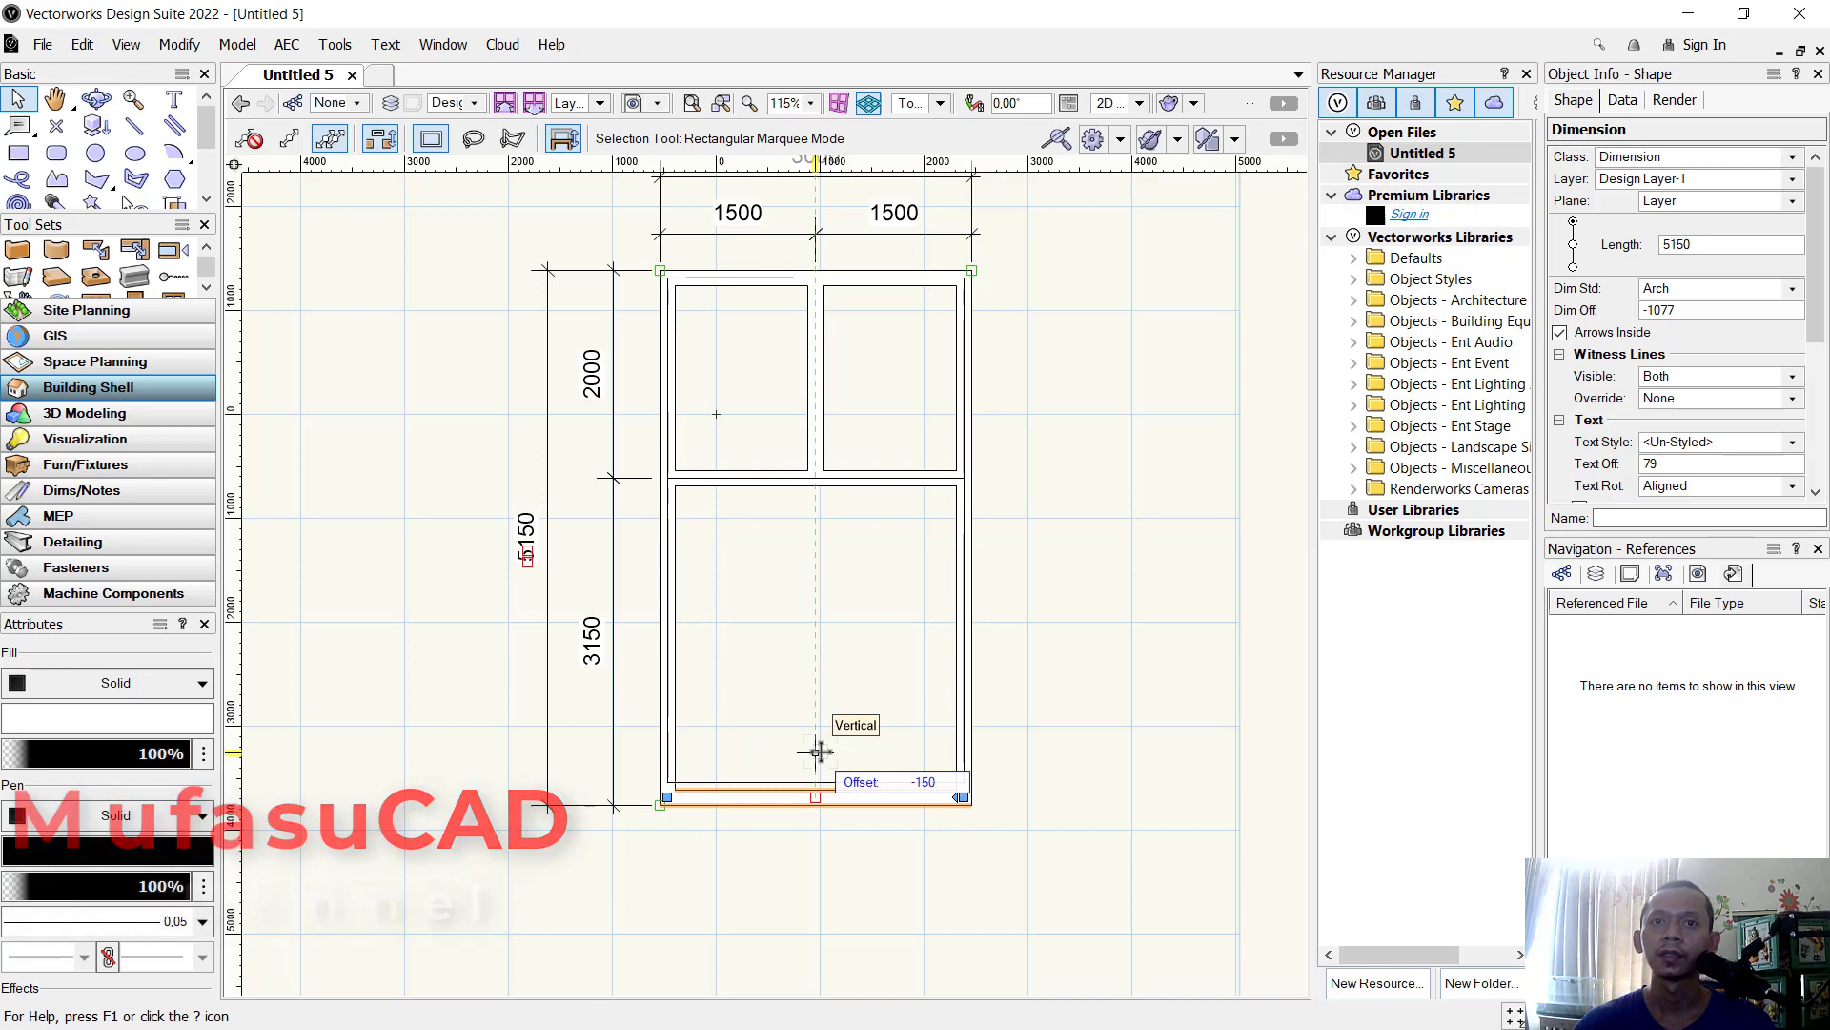
key(Return)
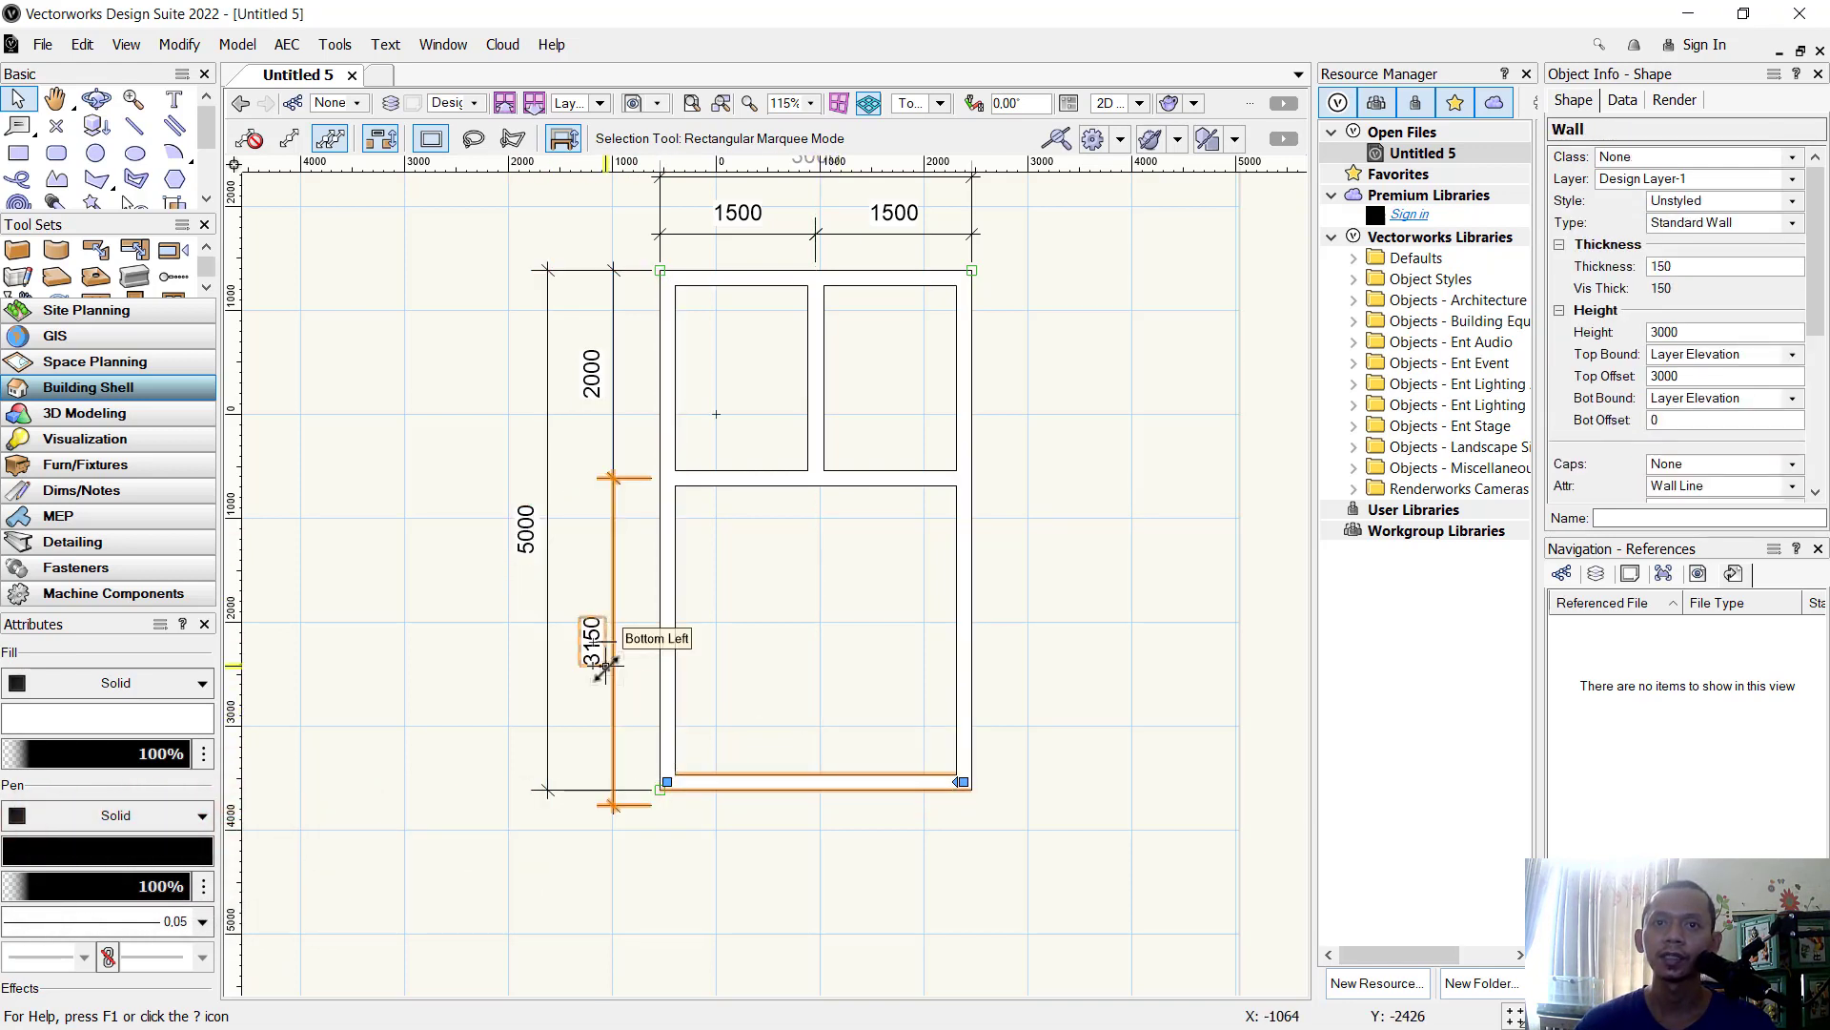
Snap the 3150 dimension's end to the moved wall corner so it reads 3000.
click(605, 665)
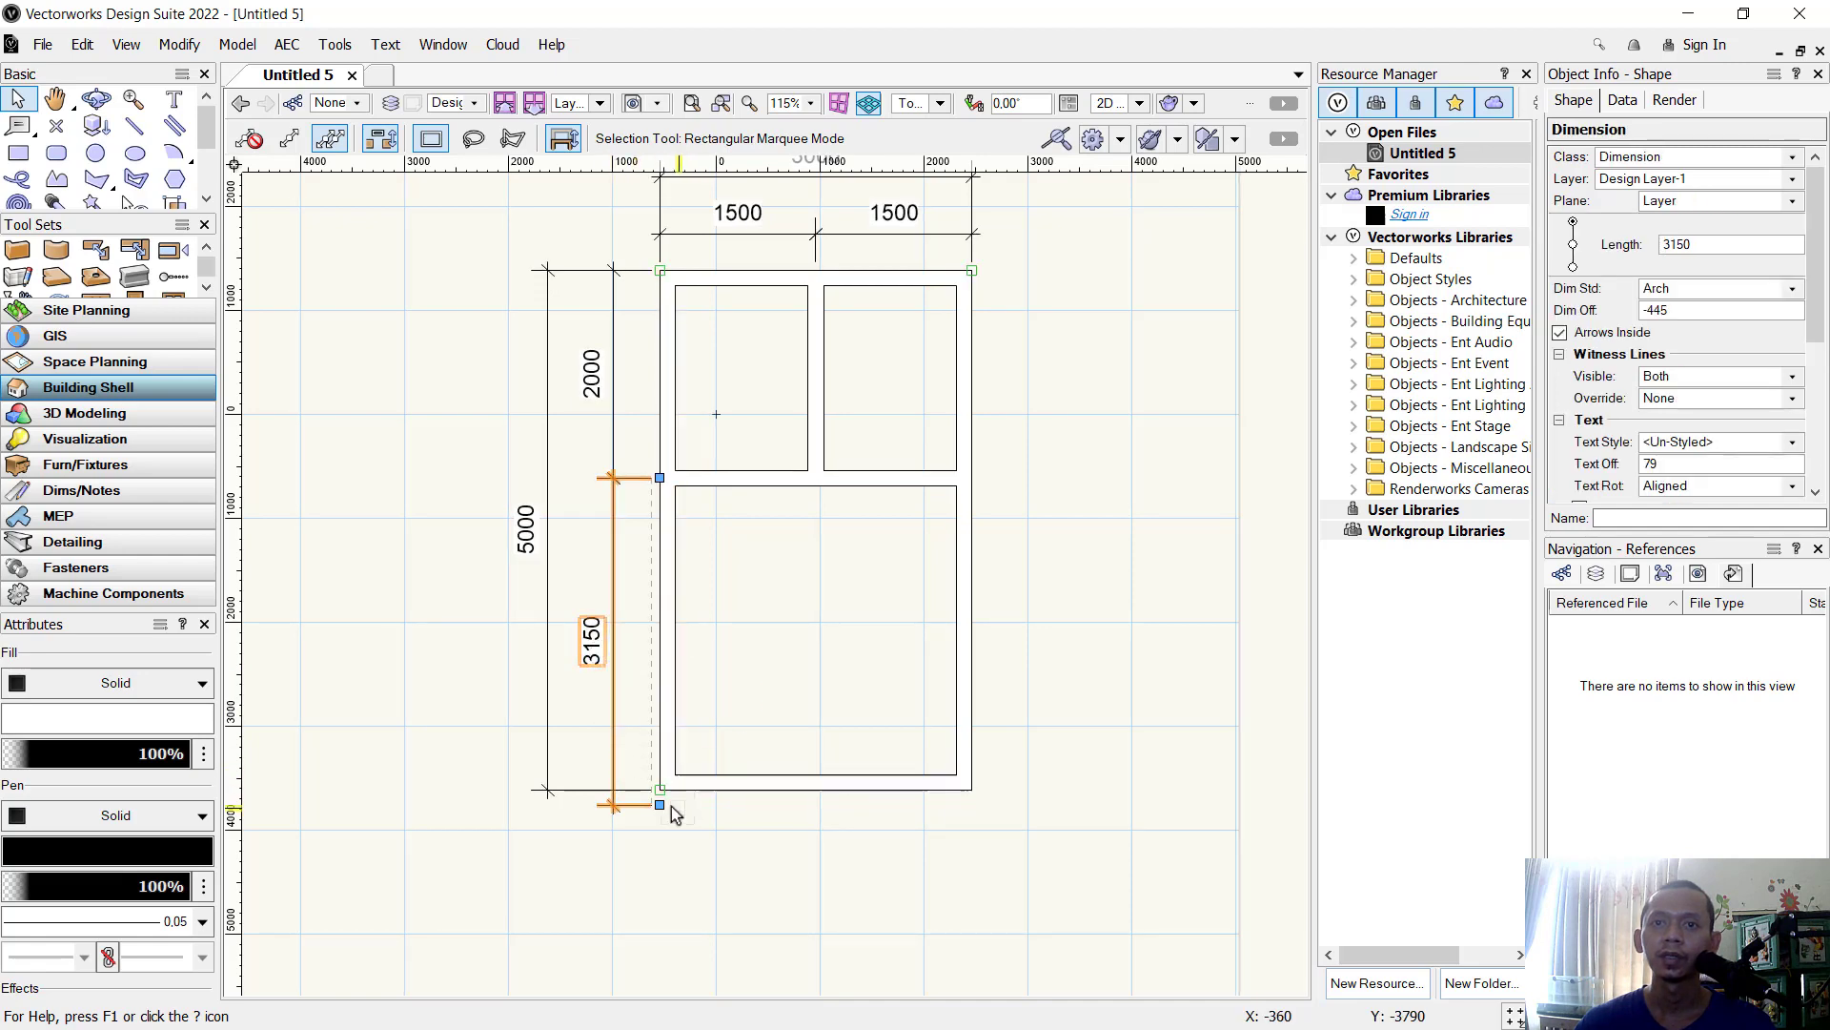
scroll(668, 803, up, 3)
drag(668, 778, 669, 699)
scroll(710, 691, down, 4)
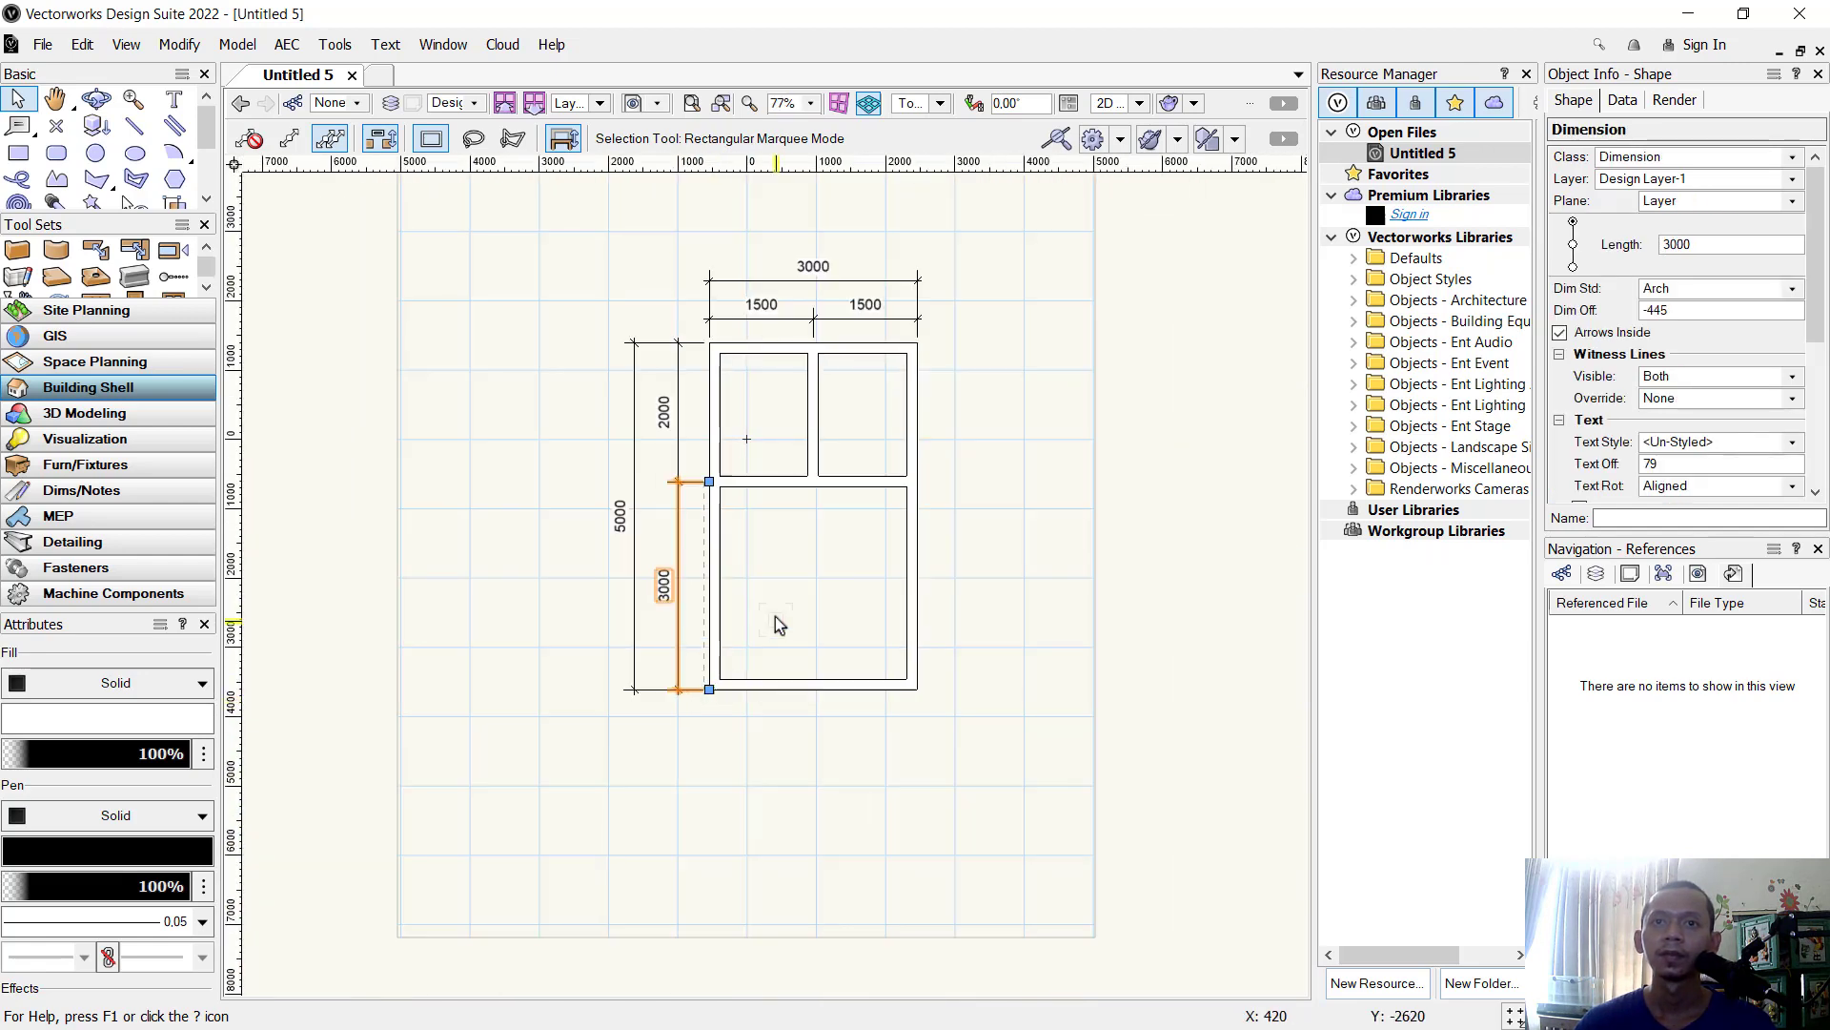
scroll(129, 176, down, 3)
click(57, 202)
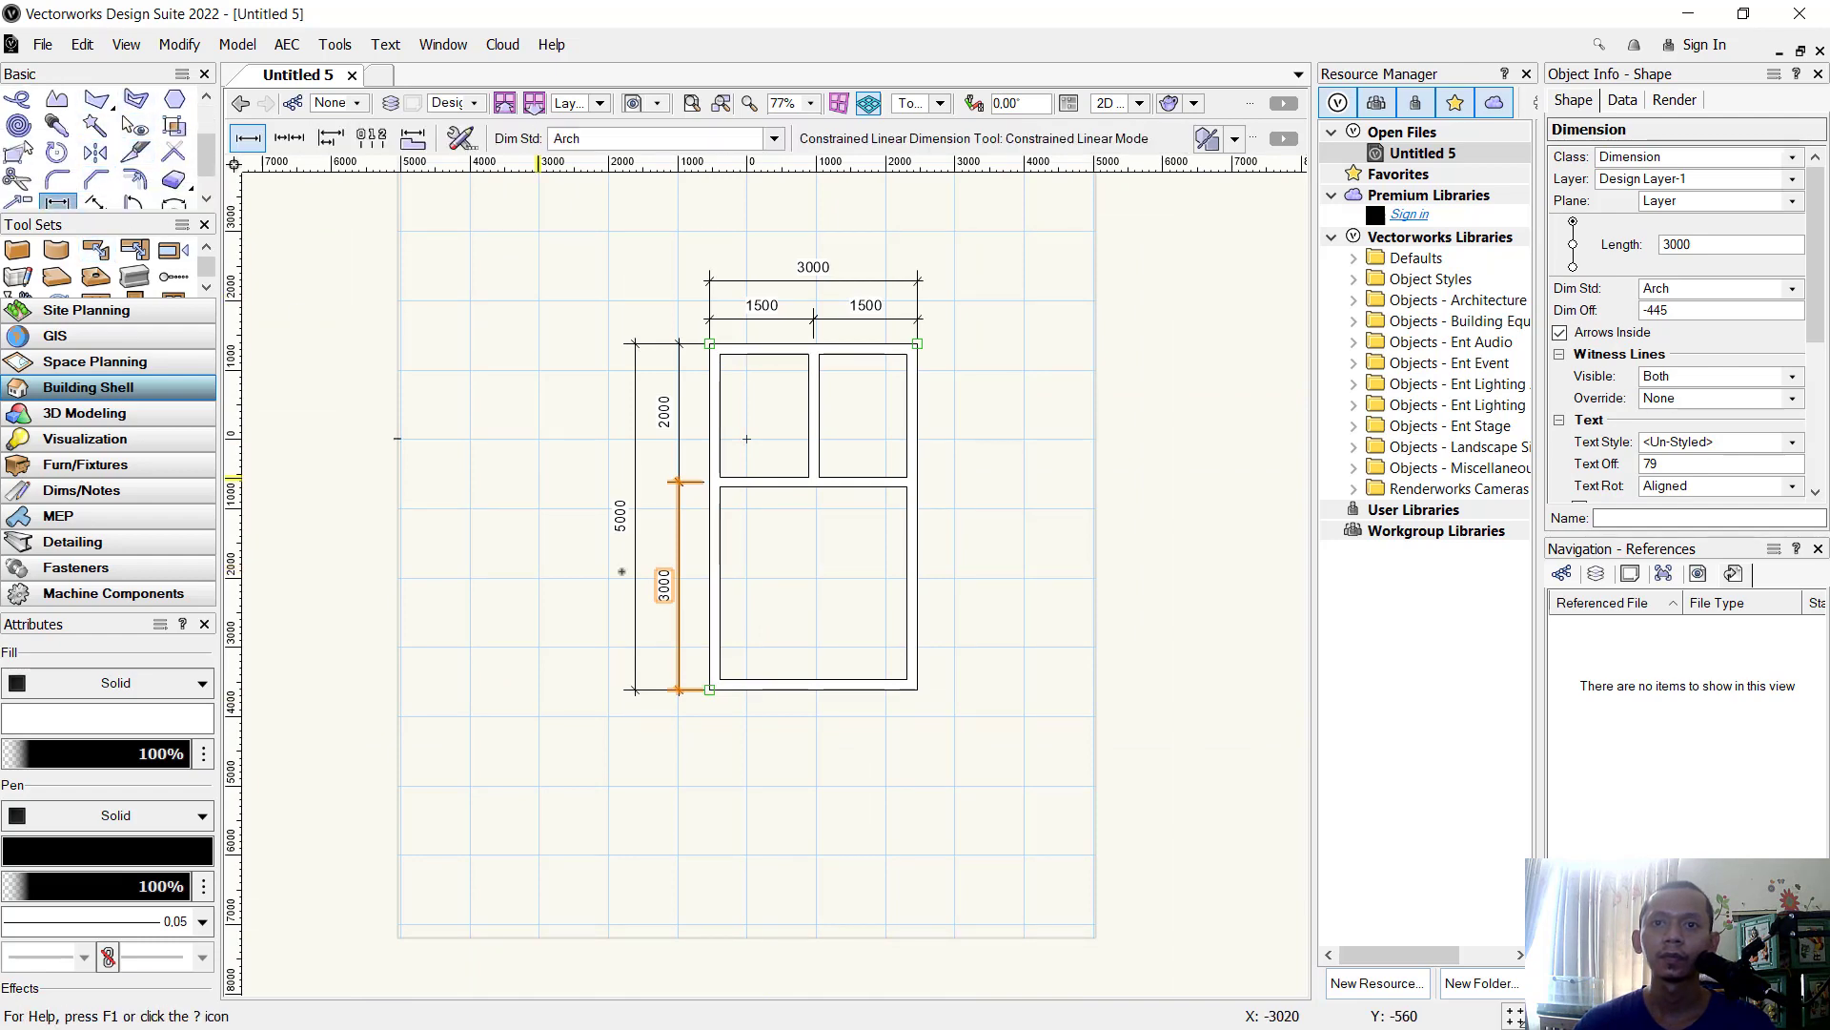
Add a 3000 width dimension below the plan and a 5000 dimension along its right side.
scroll(629, 657, up, 2)
click(789, 727)
click(1257, 727)
click(1139, 794)
middle_drag(1226, 705, 993, 720)
click(930, 767)
scroll(939, 328, down, 3)
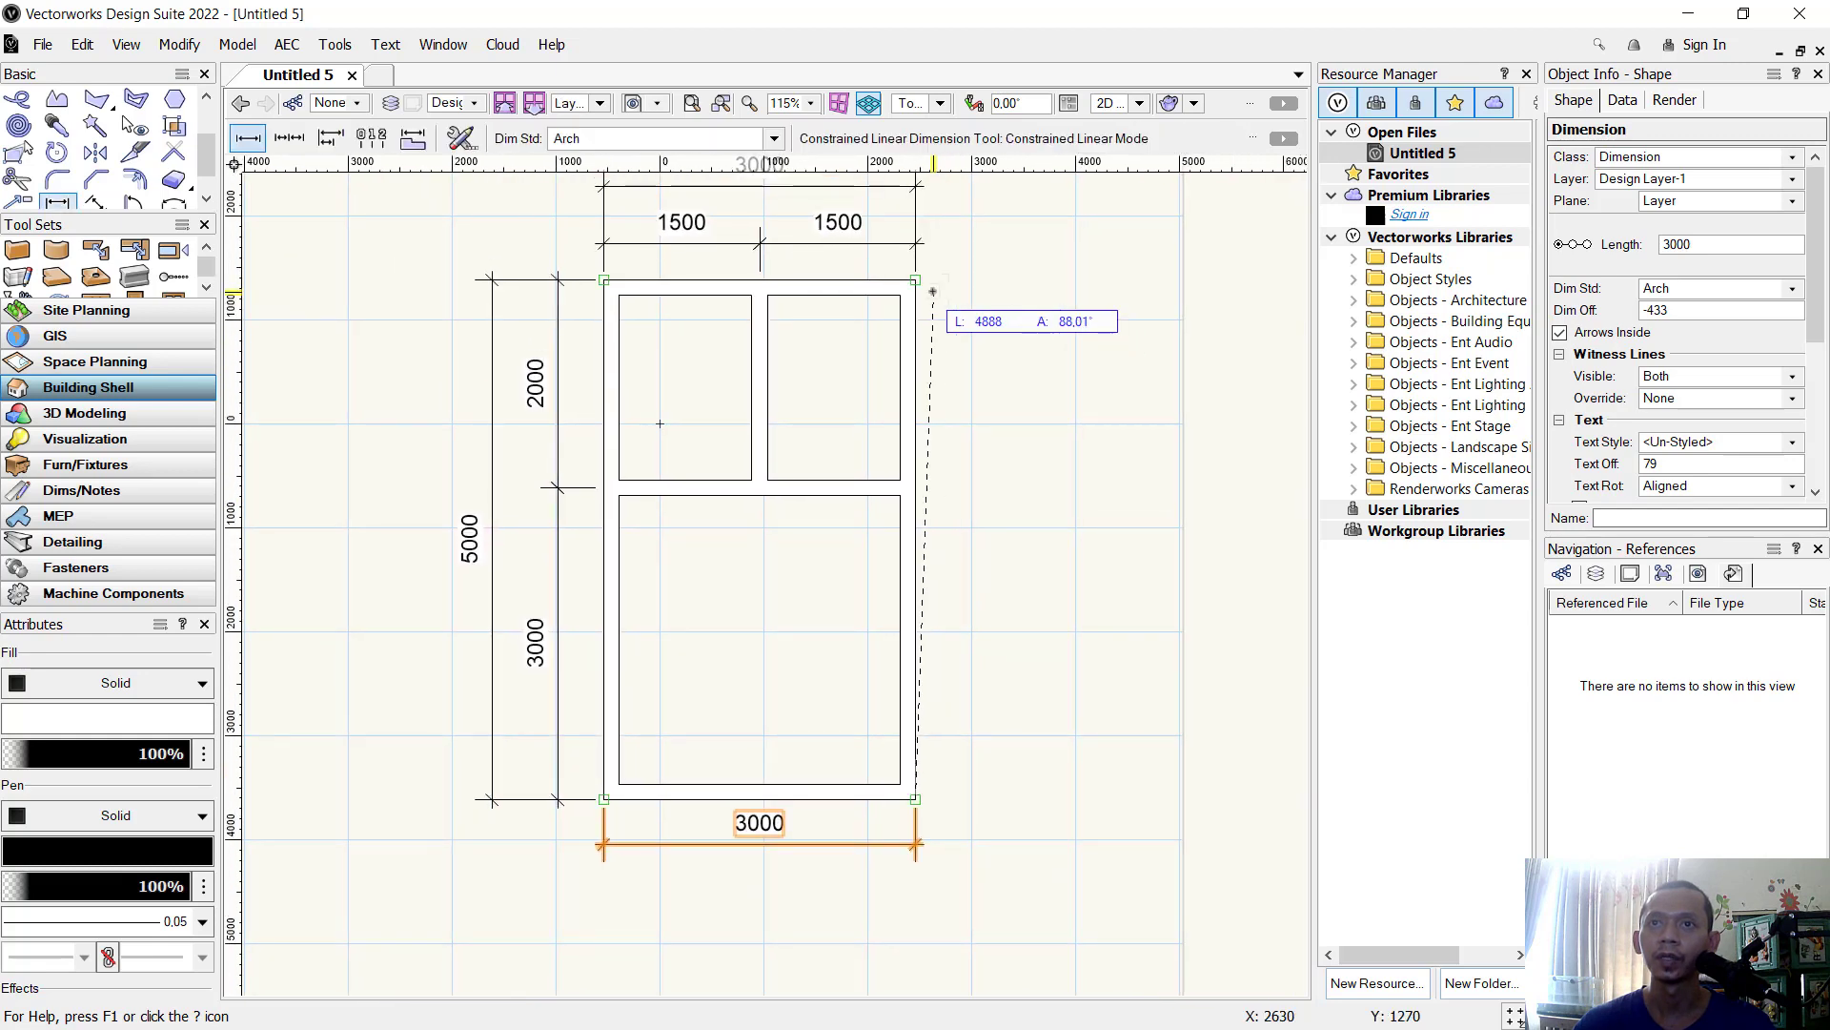
click(917, 281)
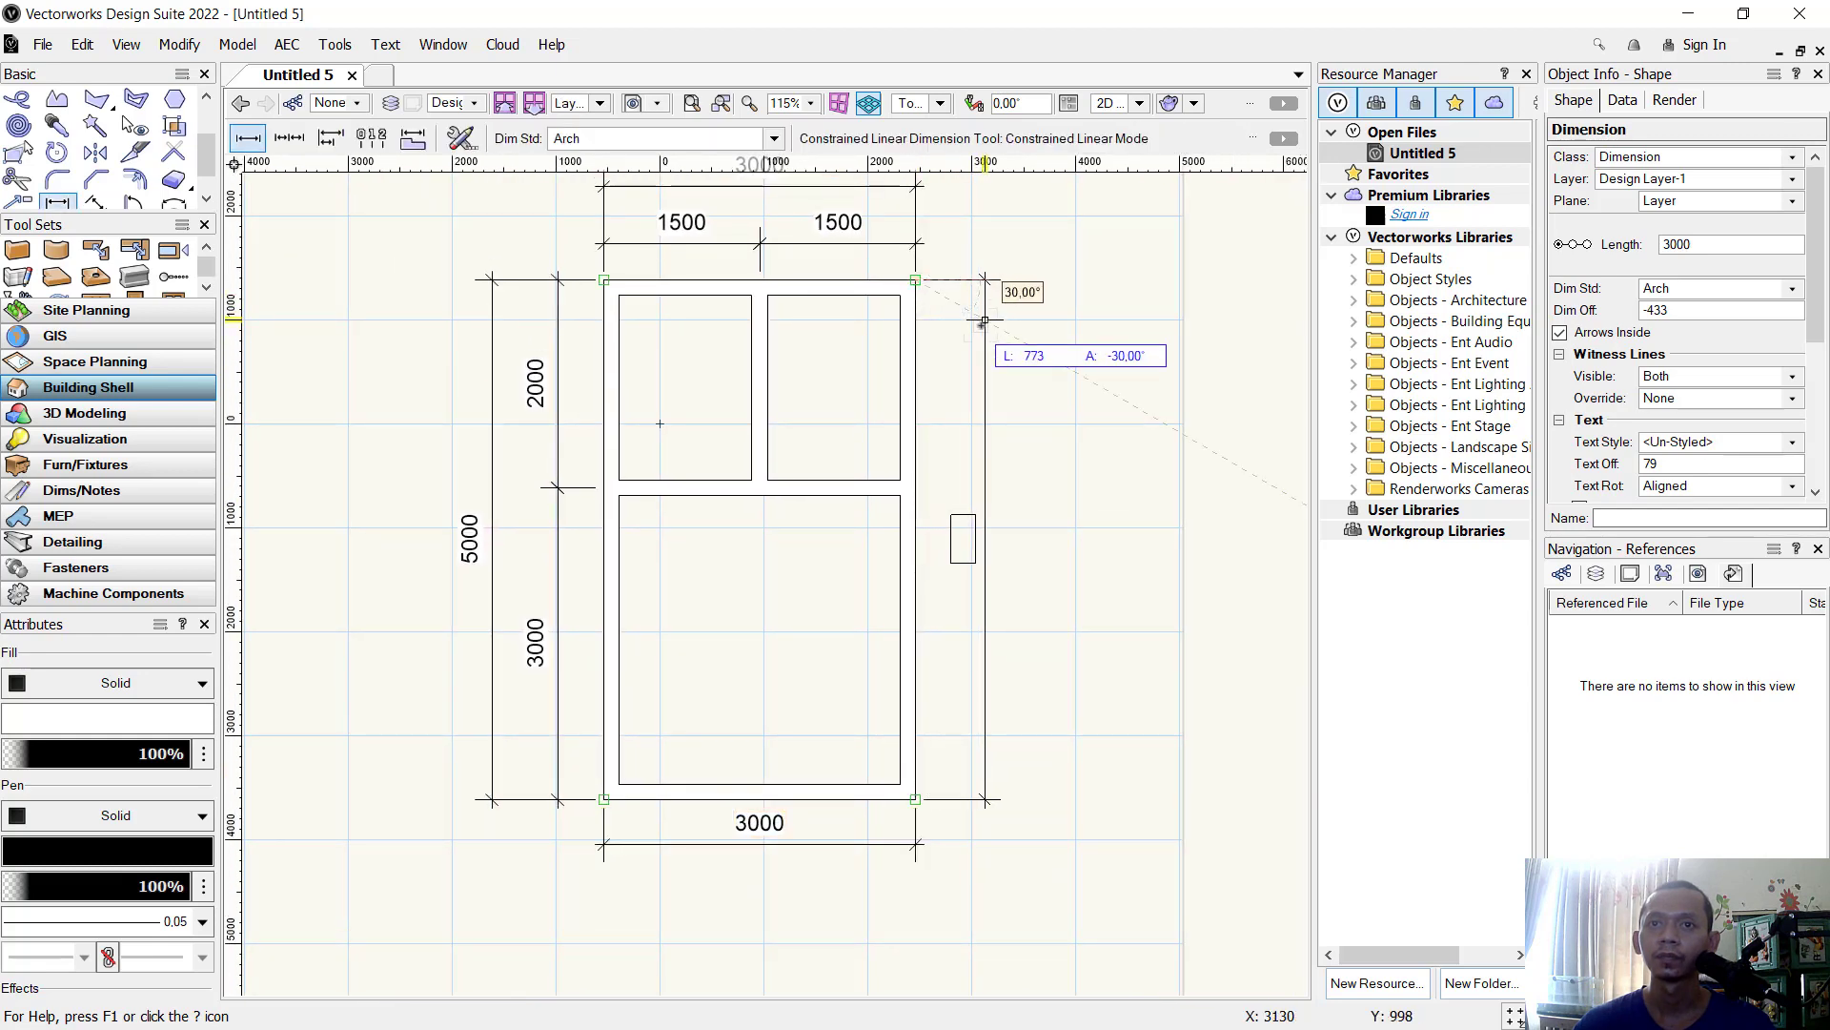
click(984, 324)
middle_drag(860, 619, 913, 680)
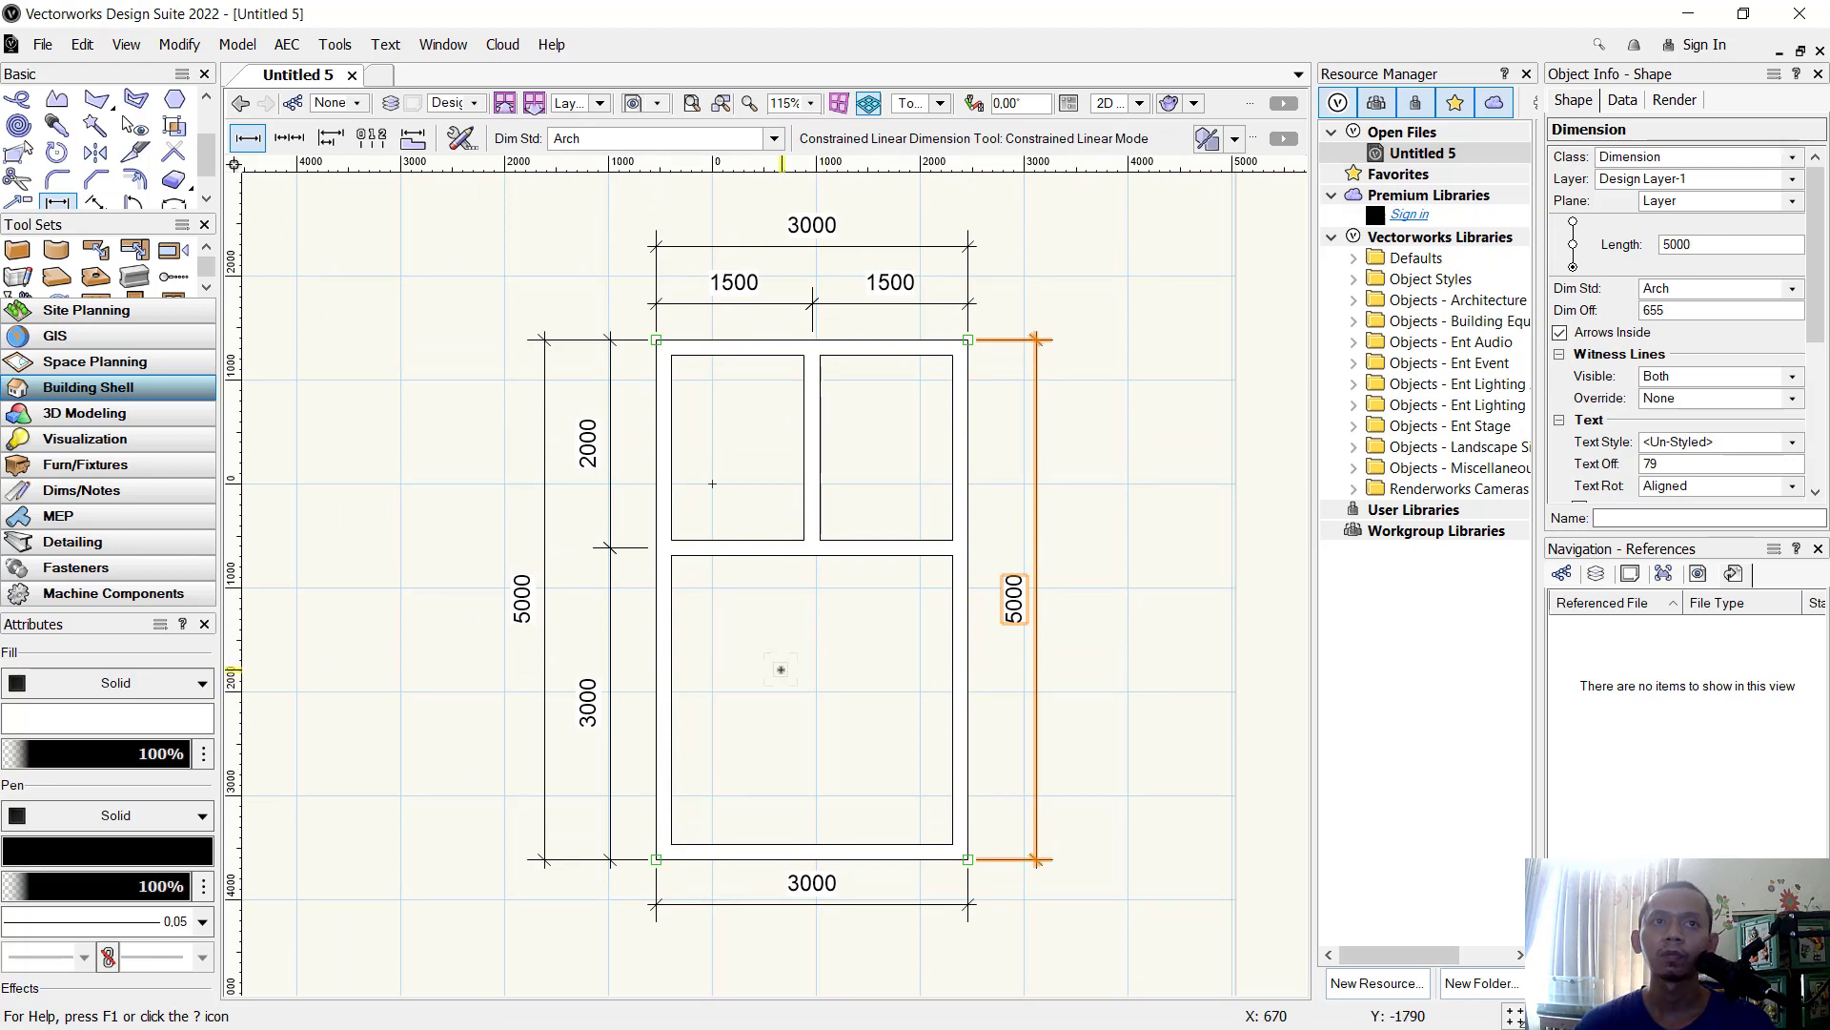
click(205, 289)
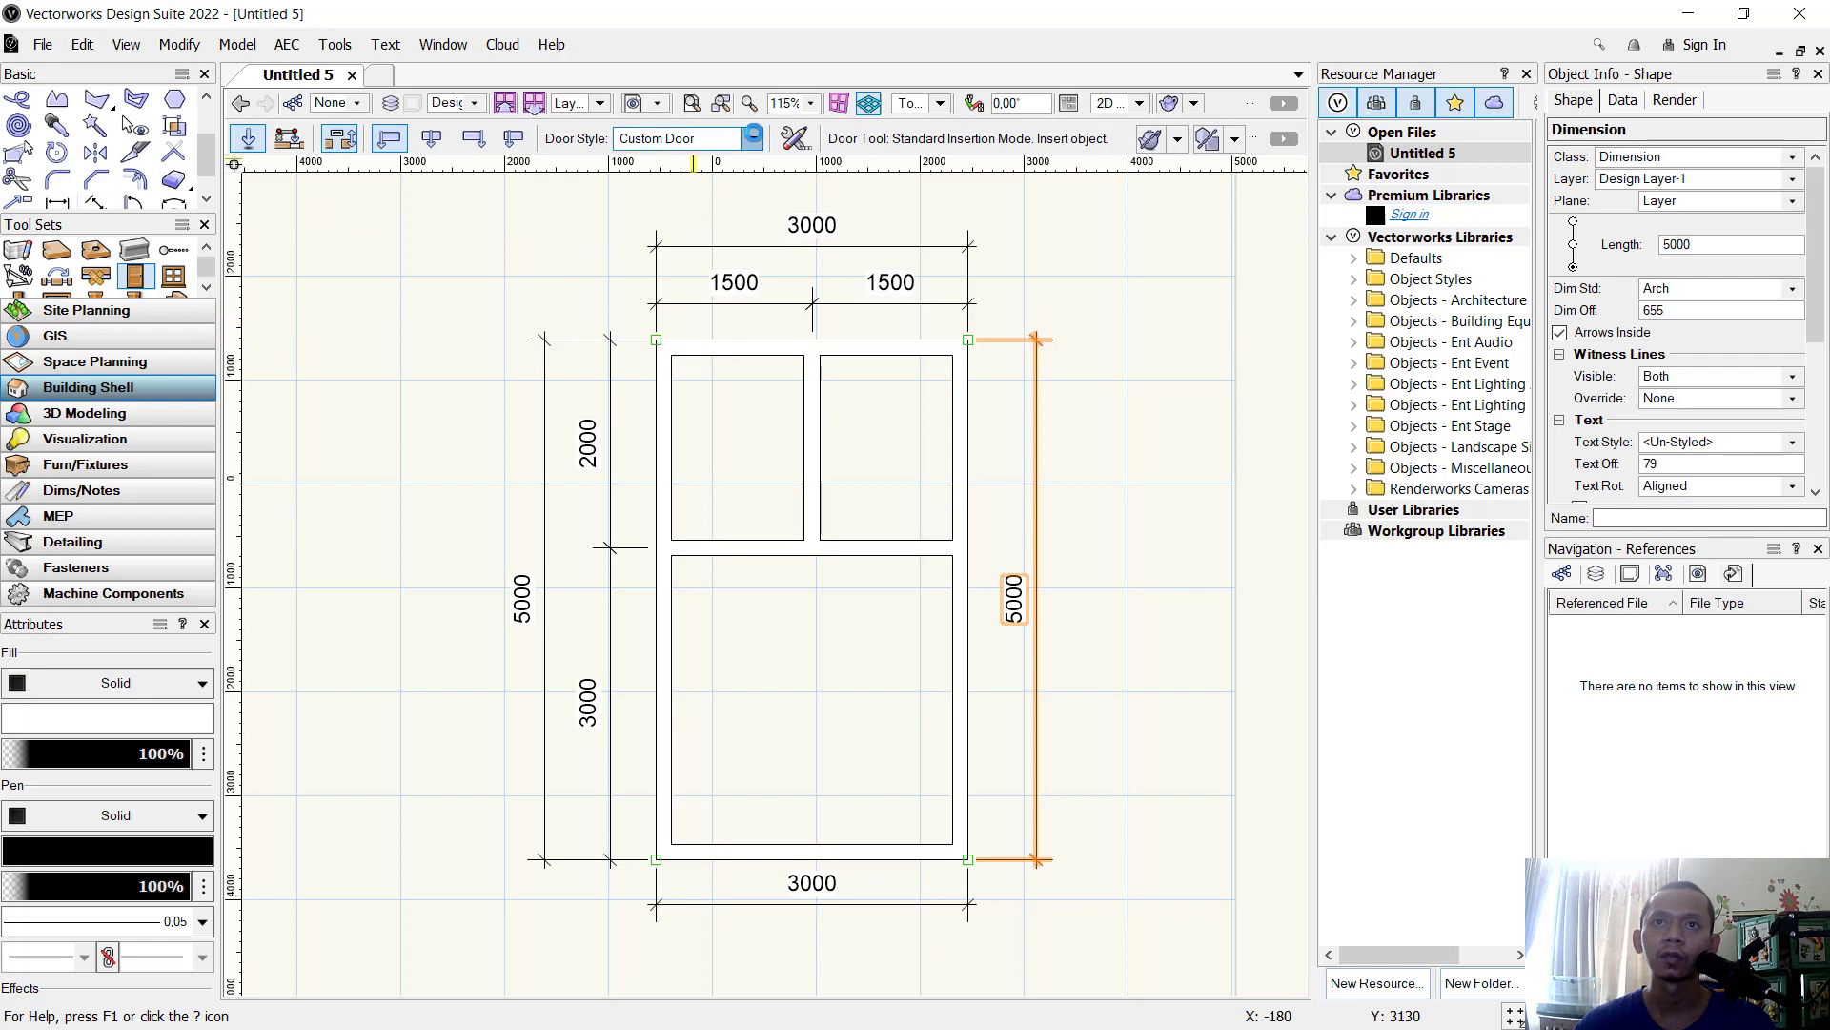
Look through the door styles, then cancel a trial door placement.
click(753, 139)
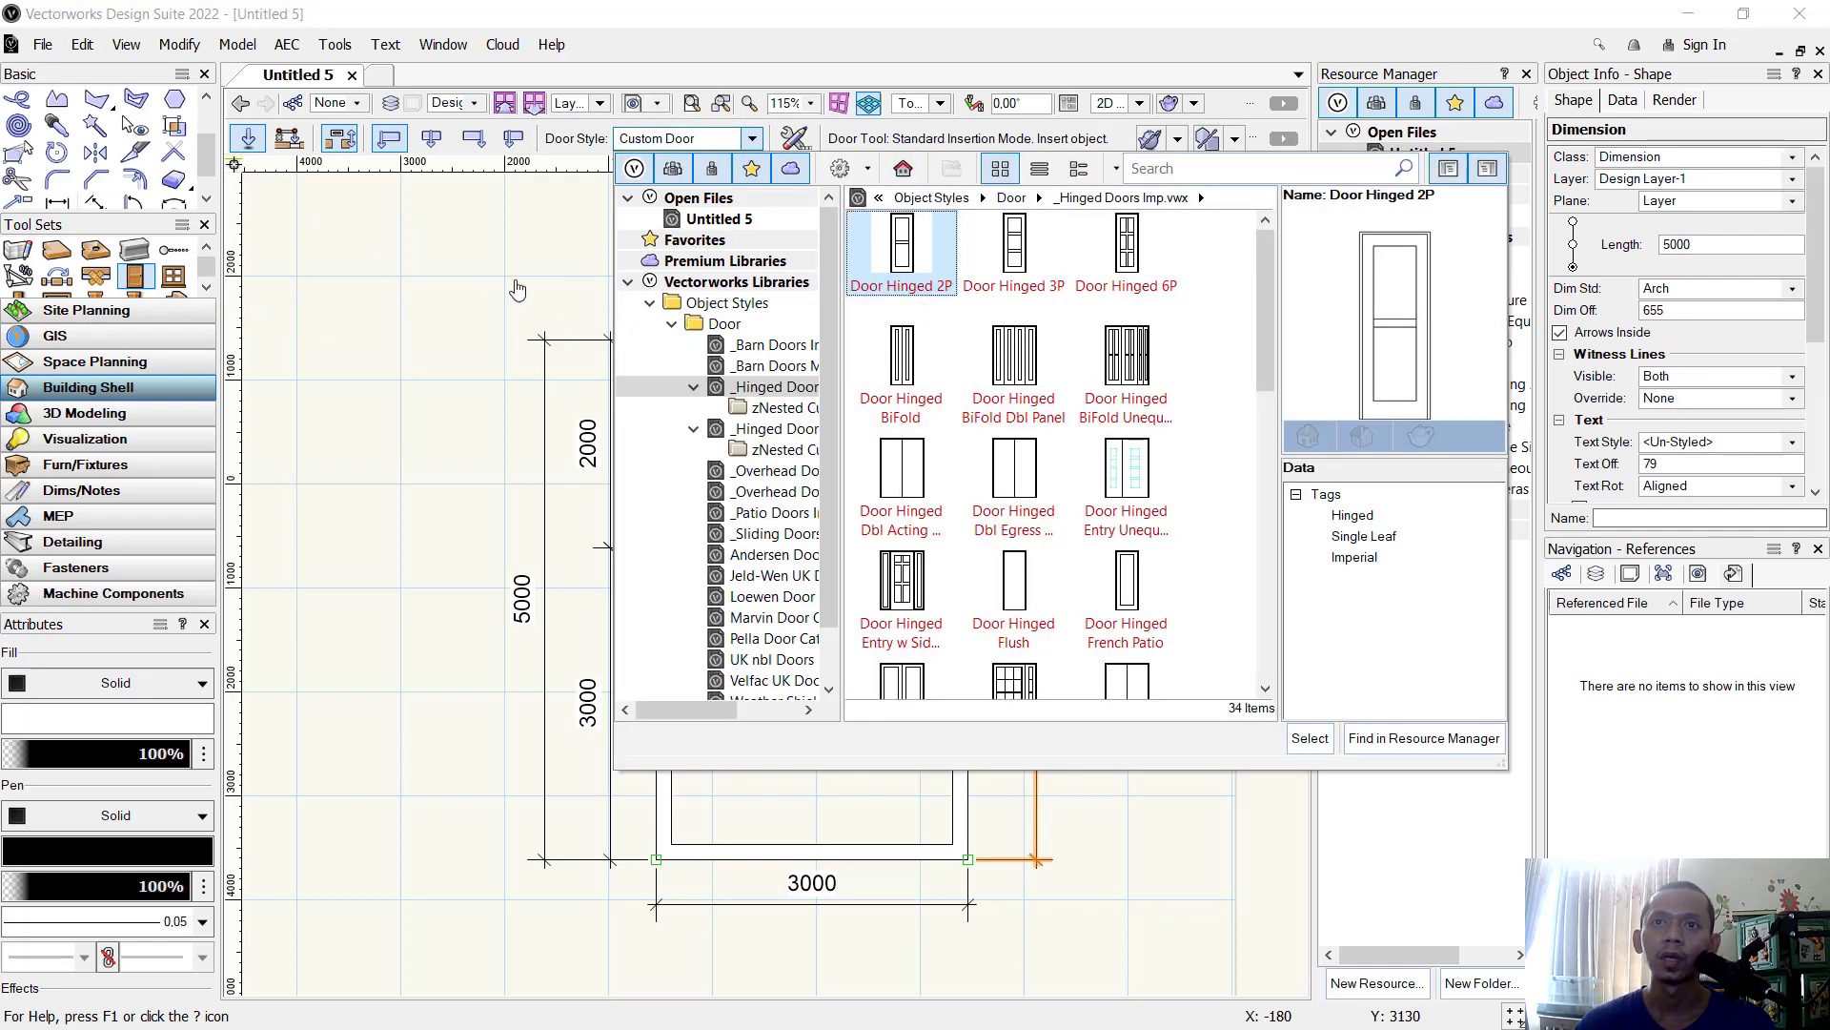
click(450, 291)
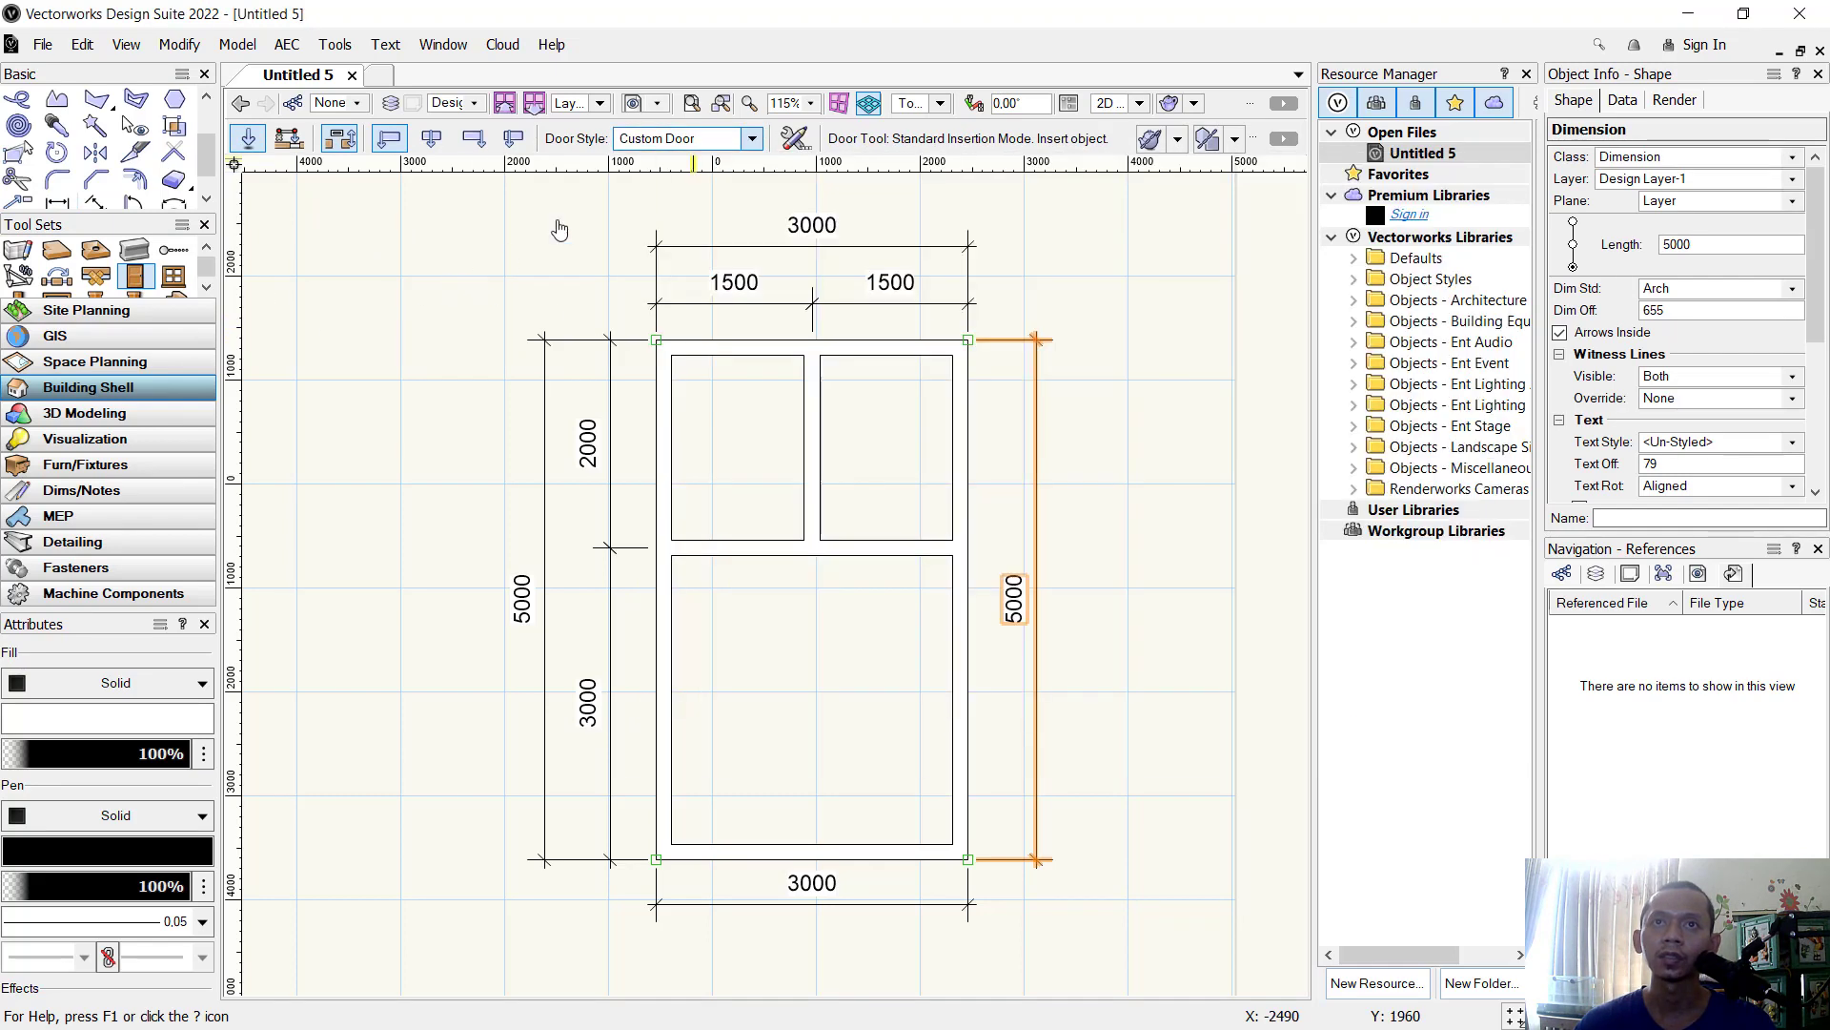
click(456, 285)
key(Escape)
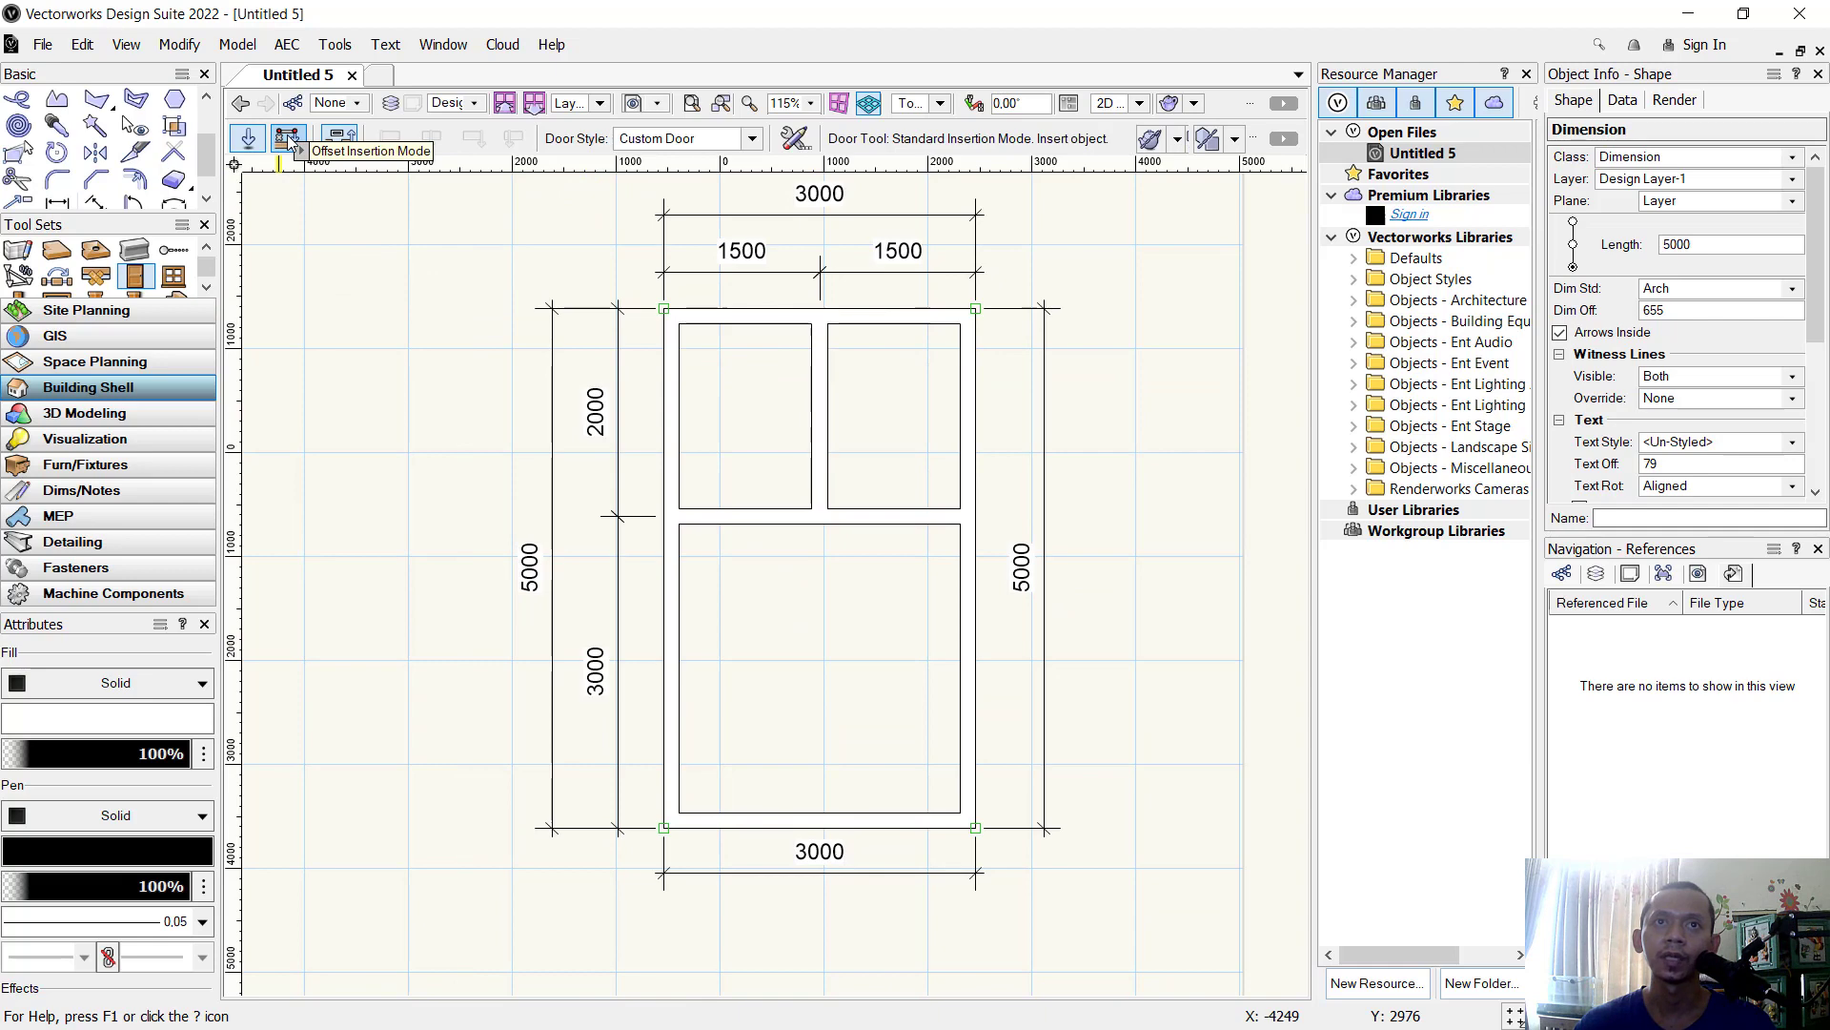
Insert an entrance swing door in the bottom wall, 150 from the lower wall corner.
click(288, 141)
scroll(705, 854, up, 4)
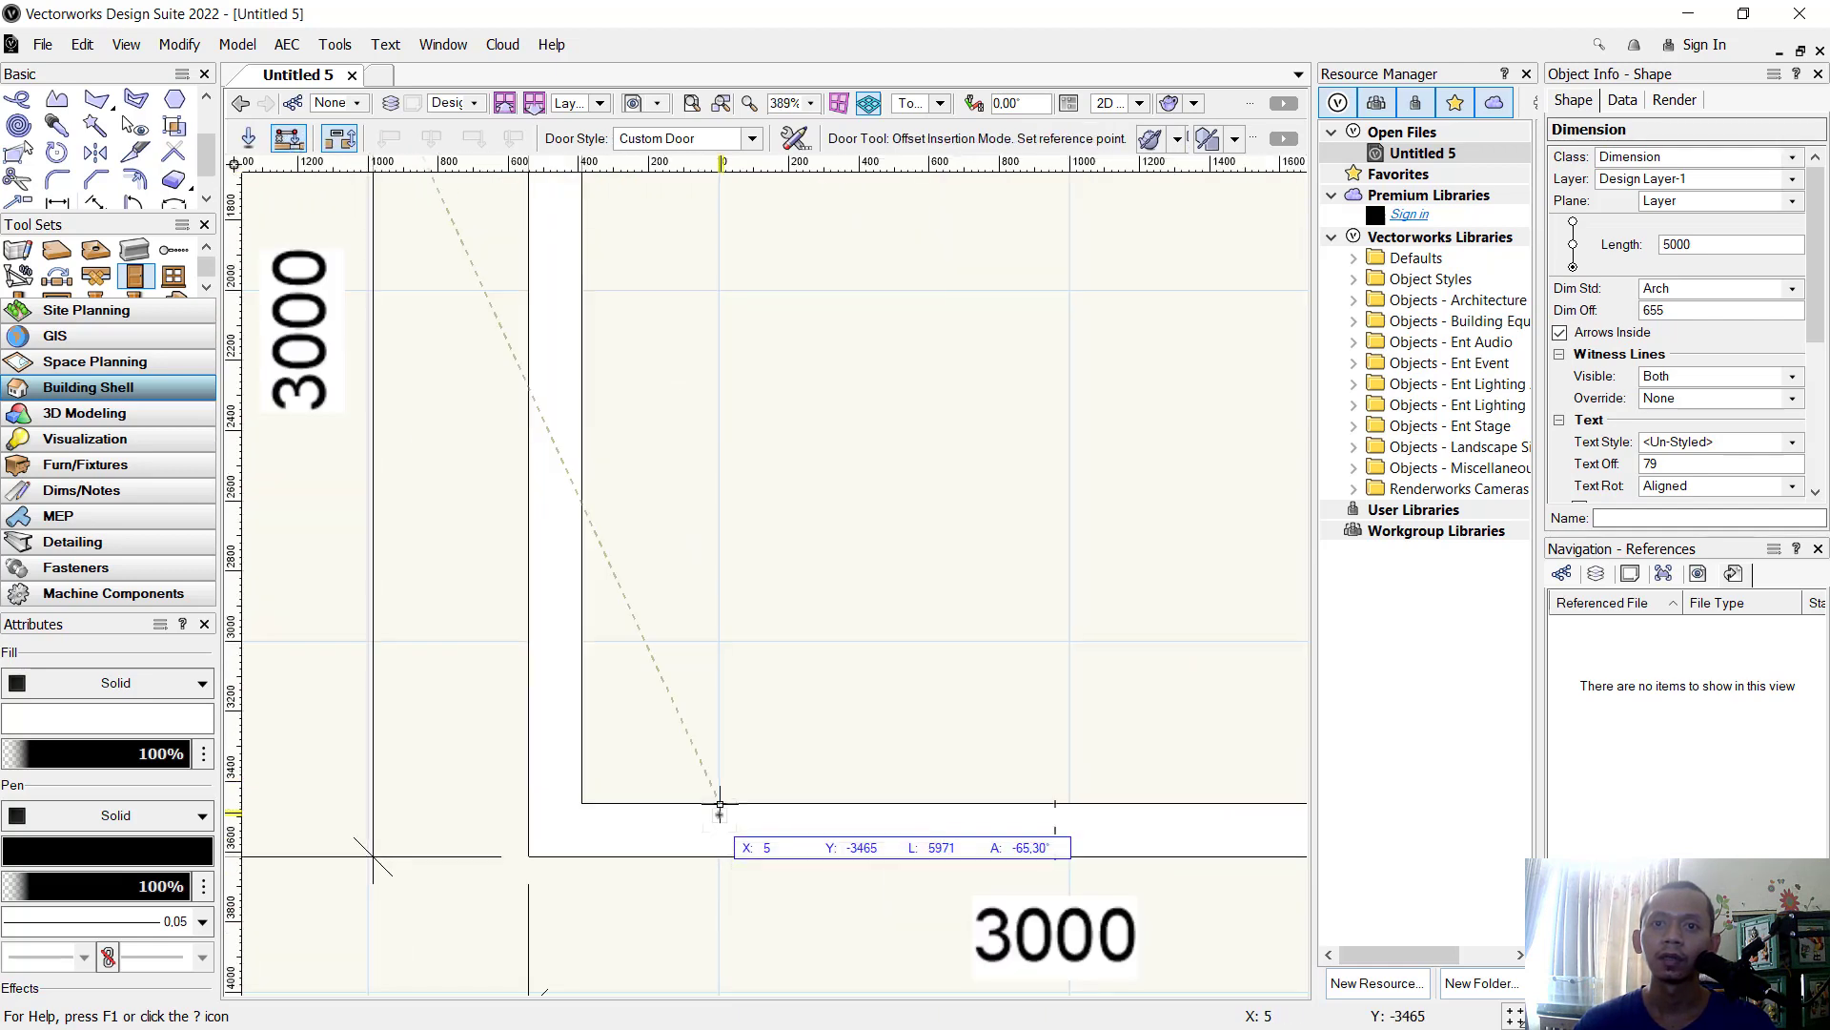
click(582, 803)
click(773, 795)
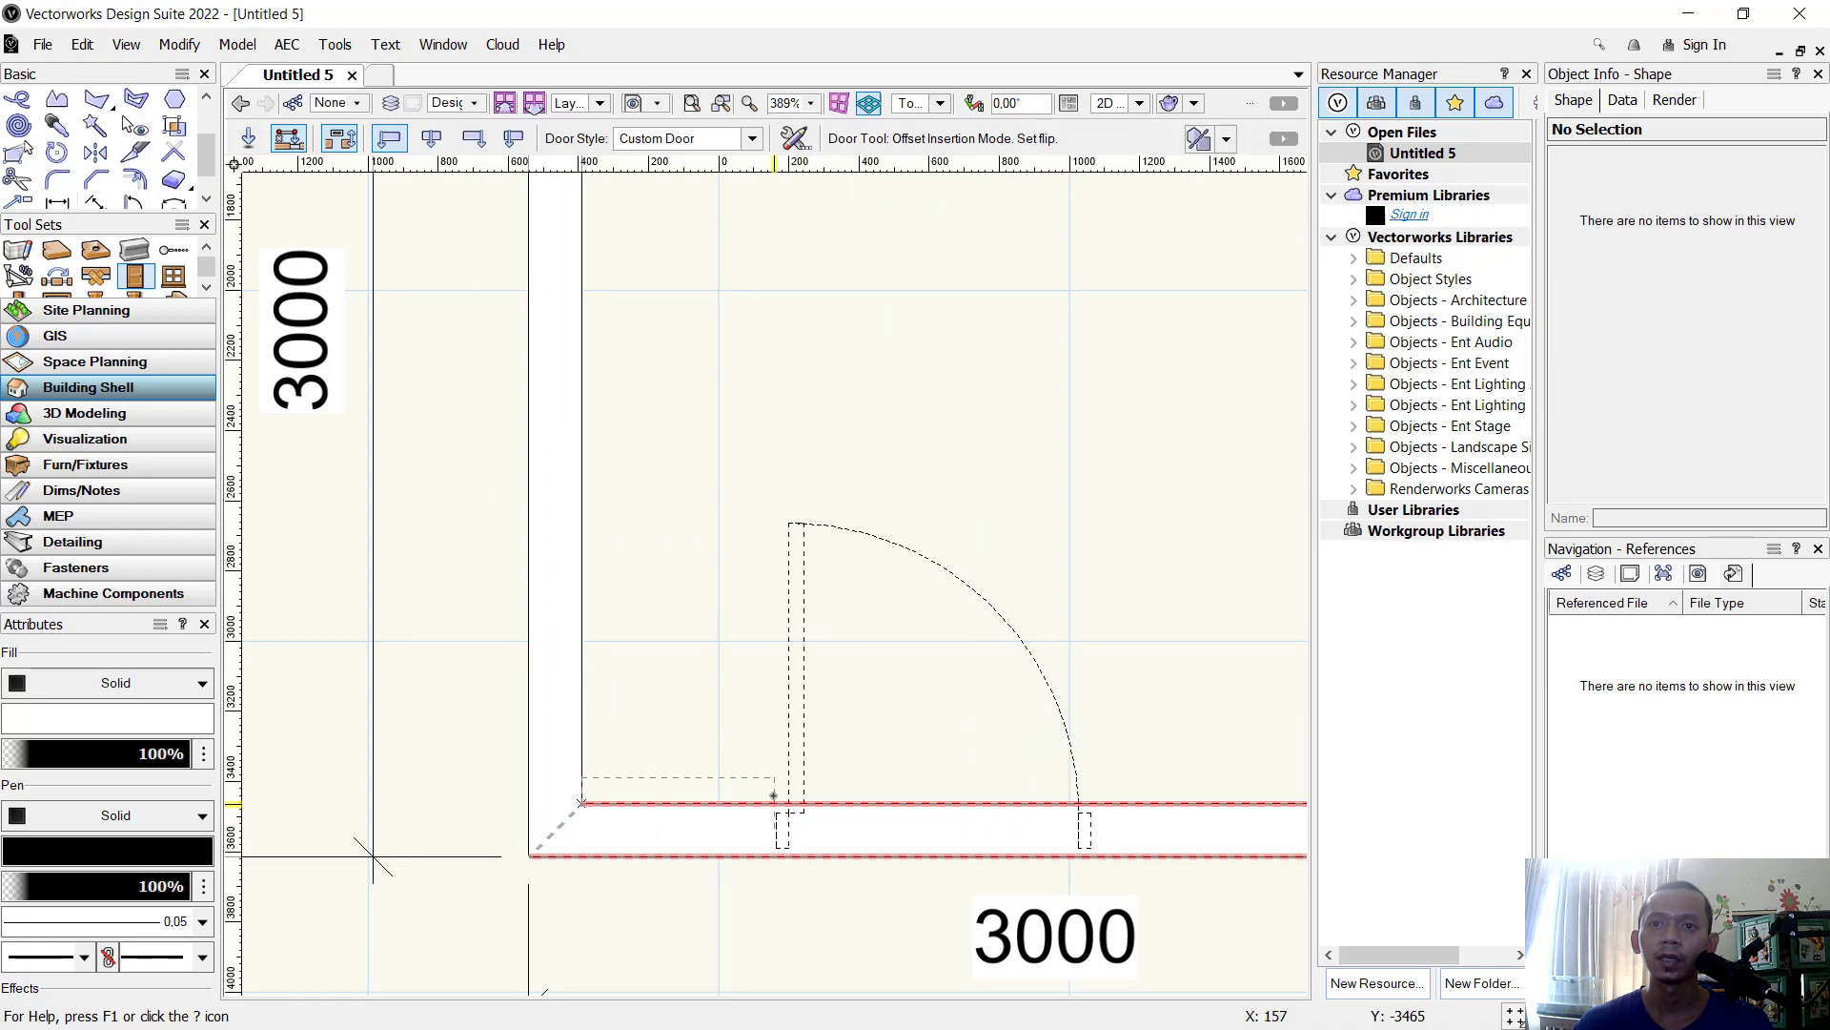
click(893, 755)
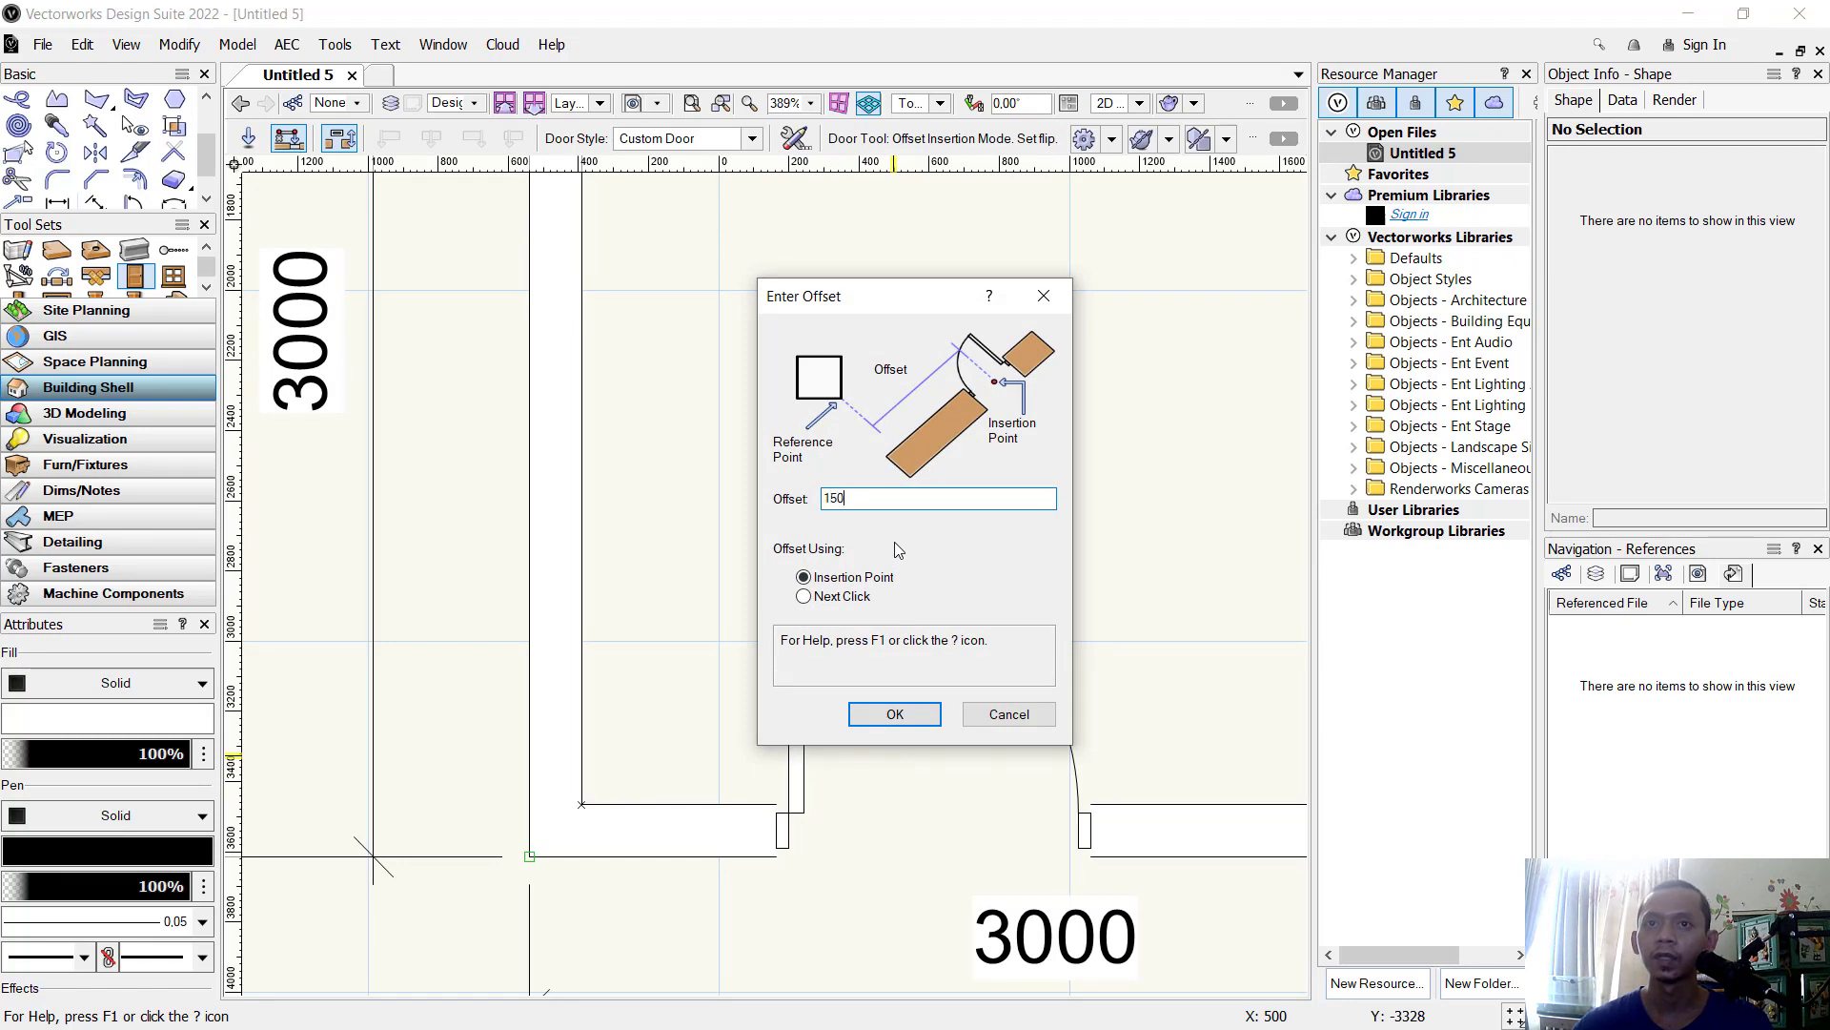
text(150)
key(Return)
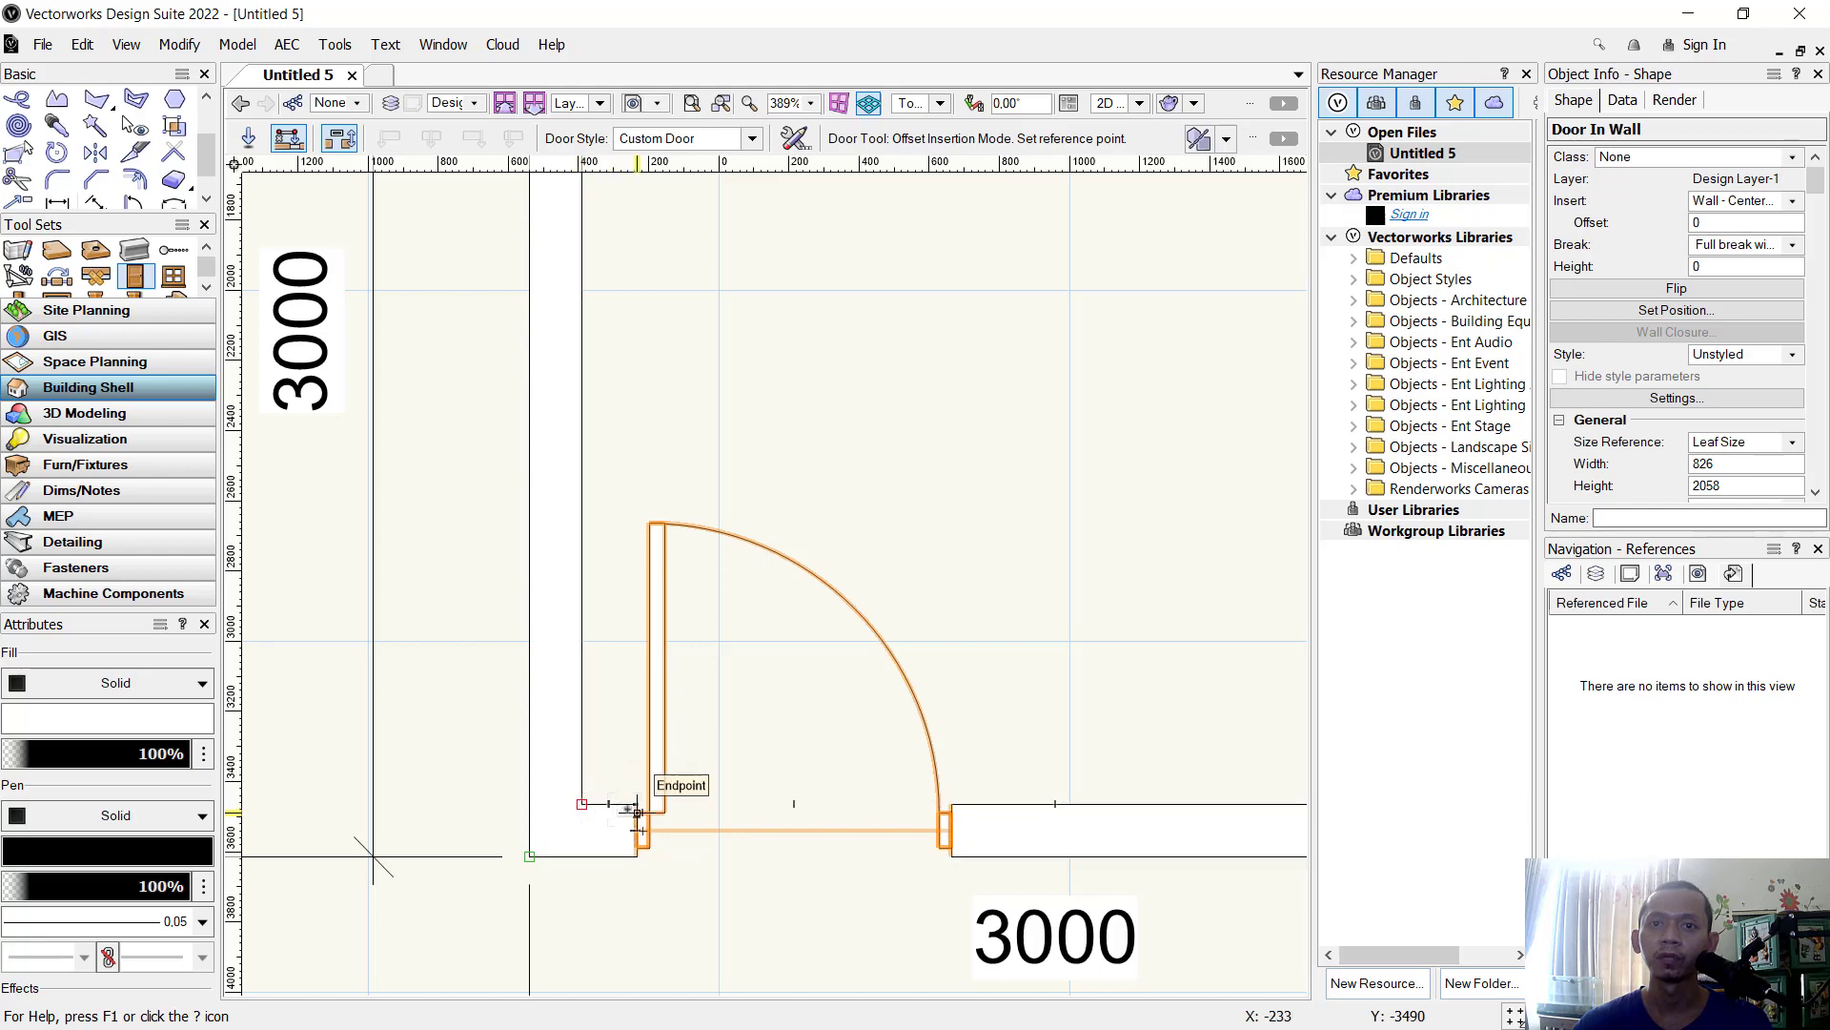
Add a door swinging into the upper-left room, 150 from the partition wall end.
scroll(820, 743, down, 4)
middle_drag(839, 572, 858, 782)
scroll(879, 688, up, 1)
scroll(879, 688, up, 2)
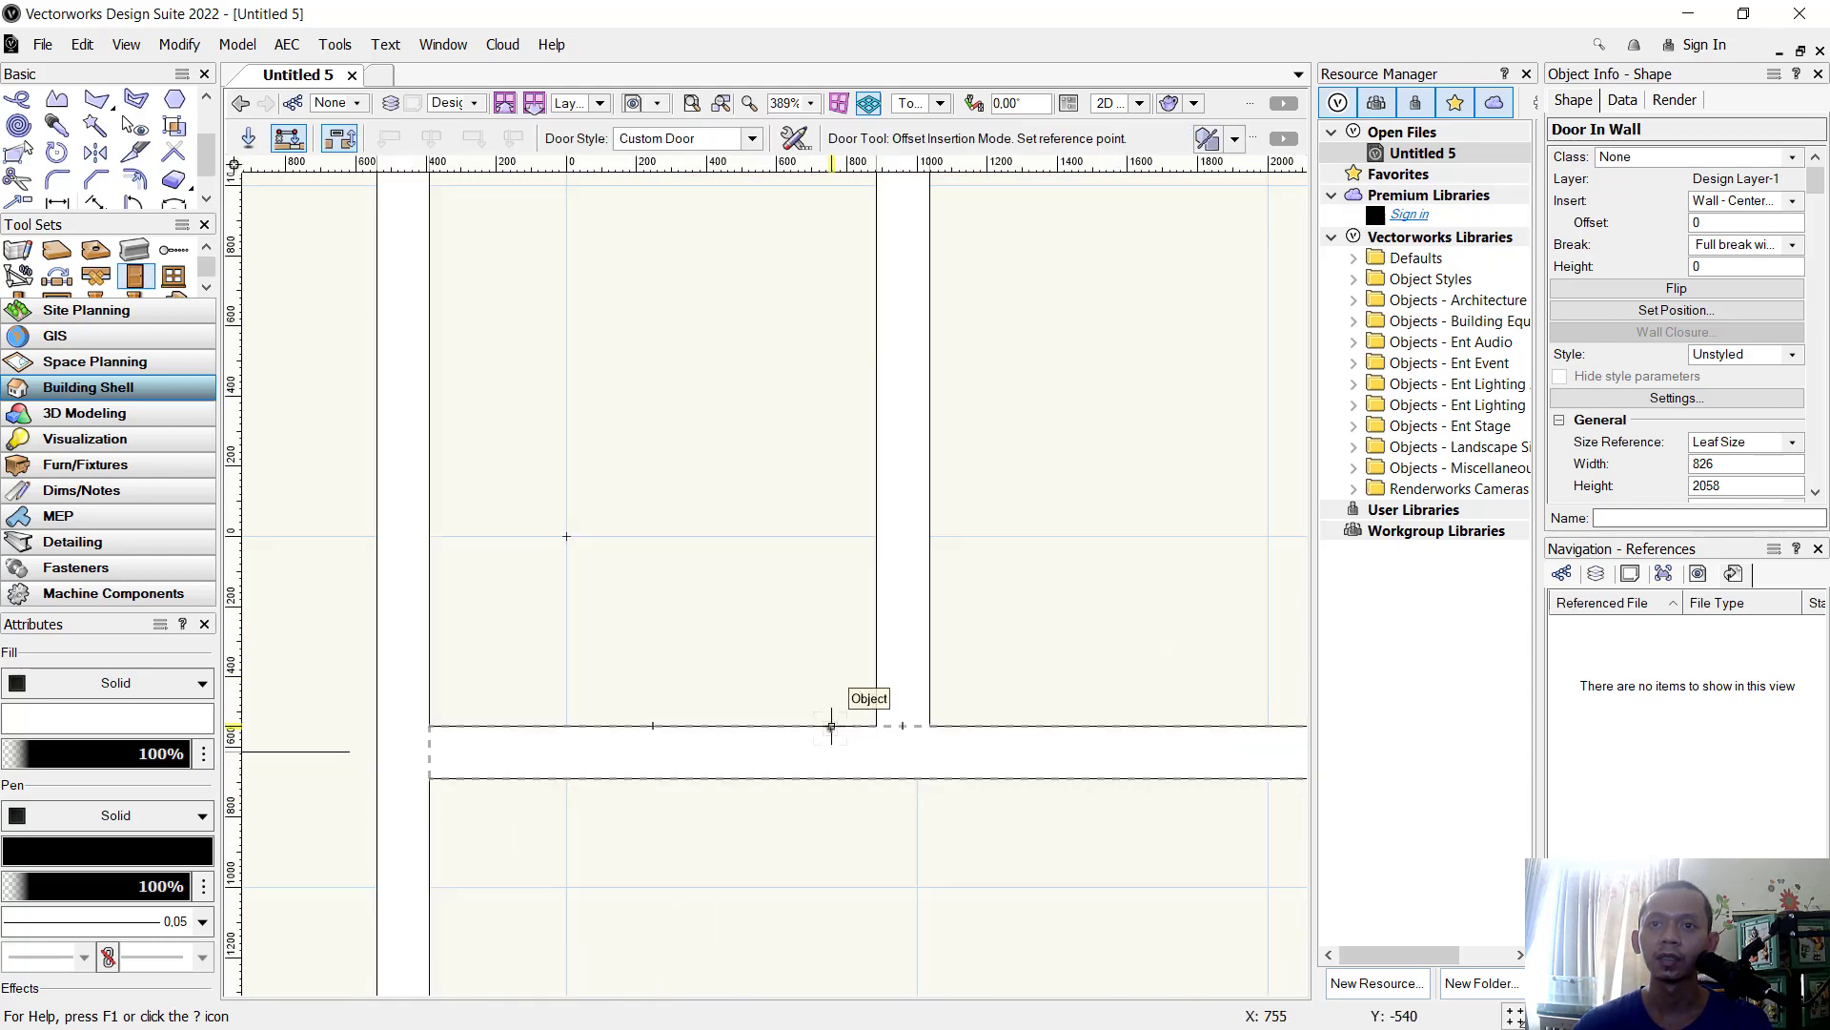
click(875, 727)
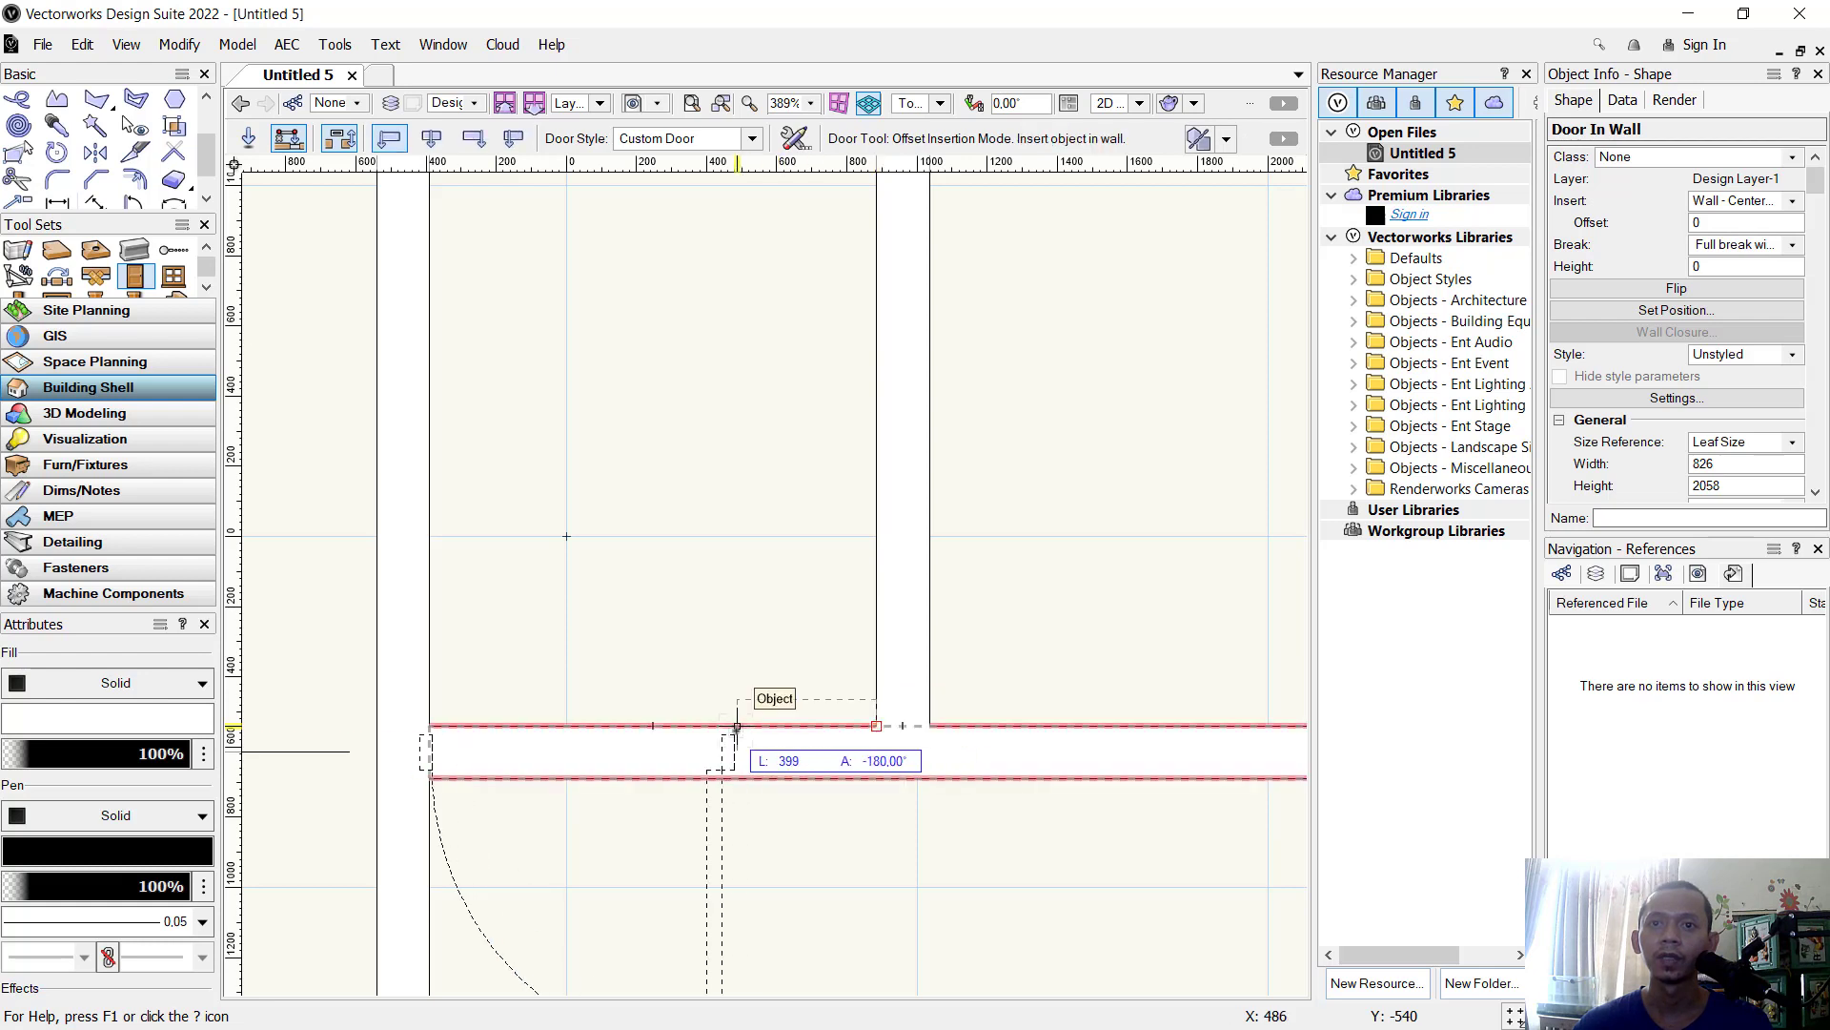
click(807, 751)
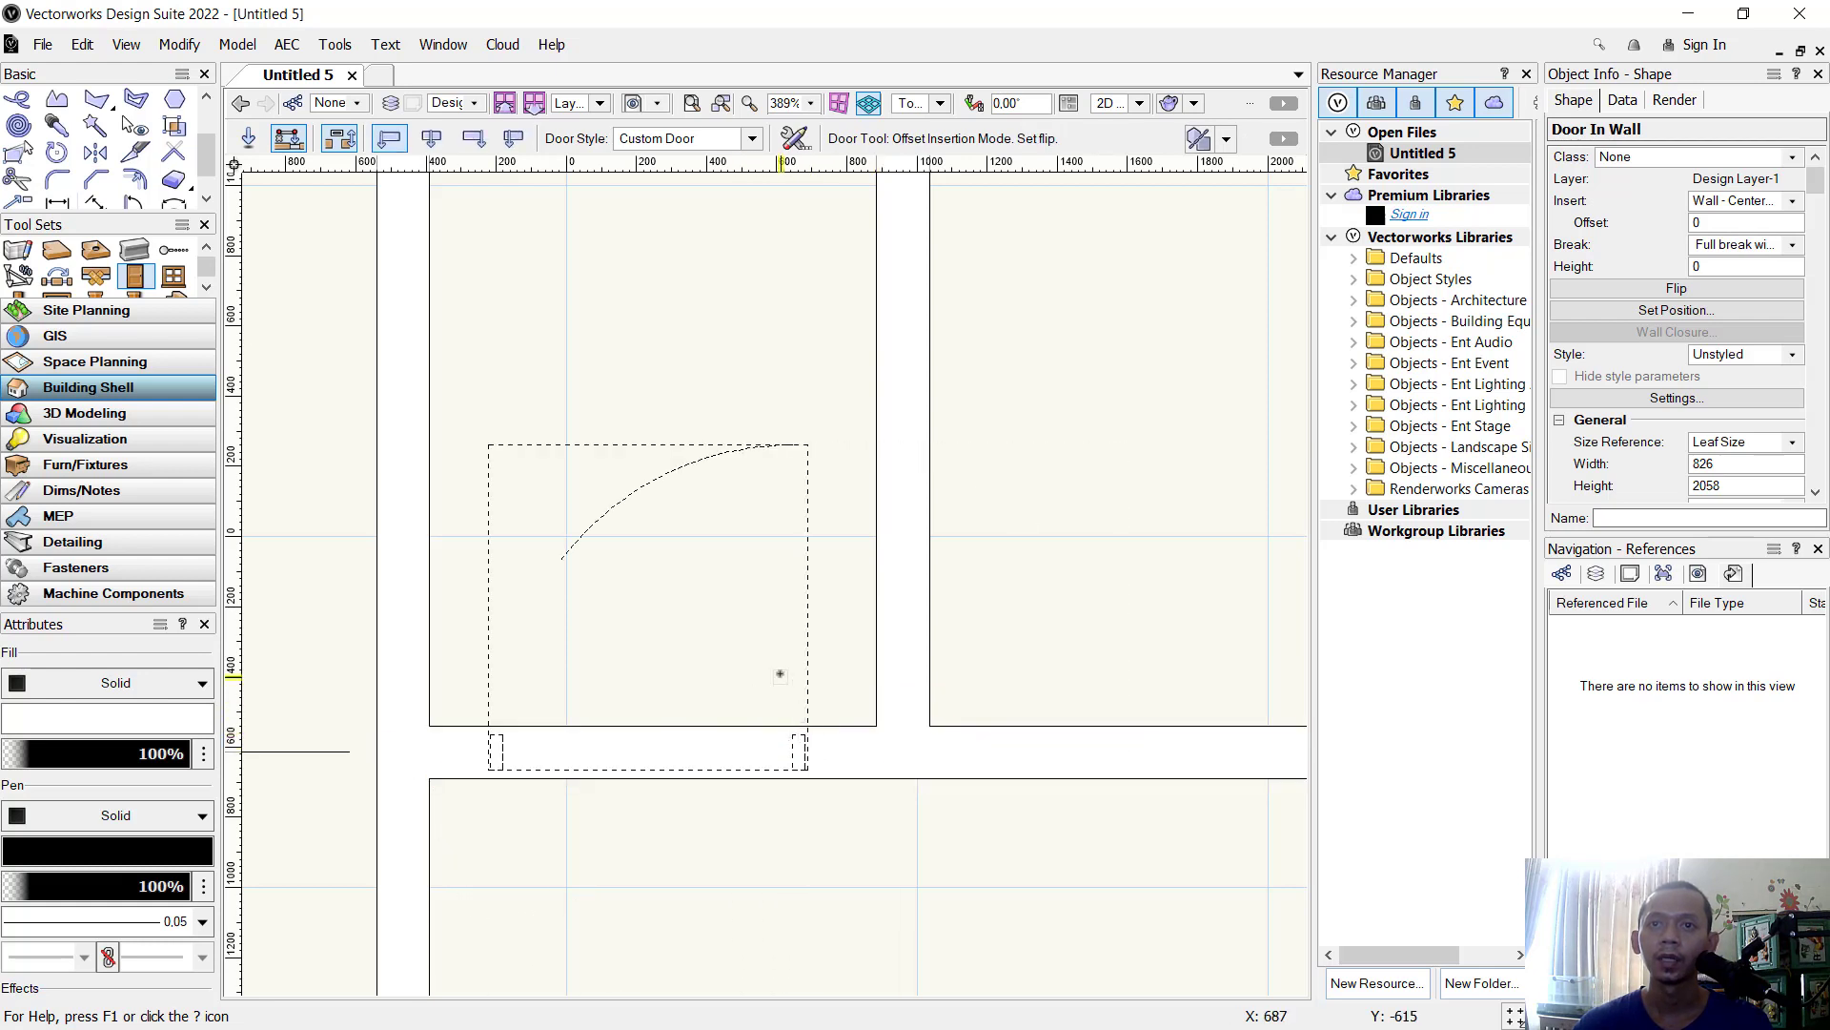
click(772, 612)
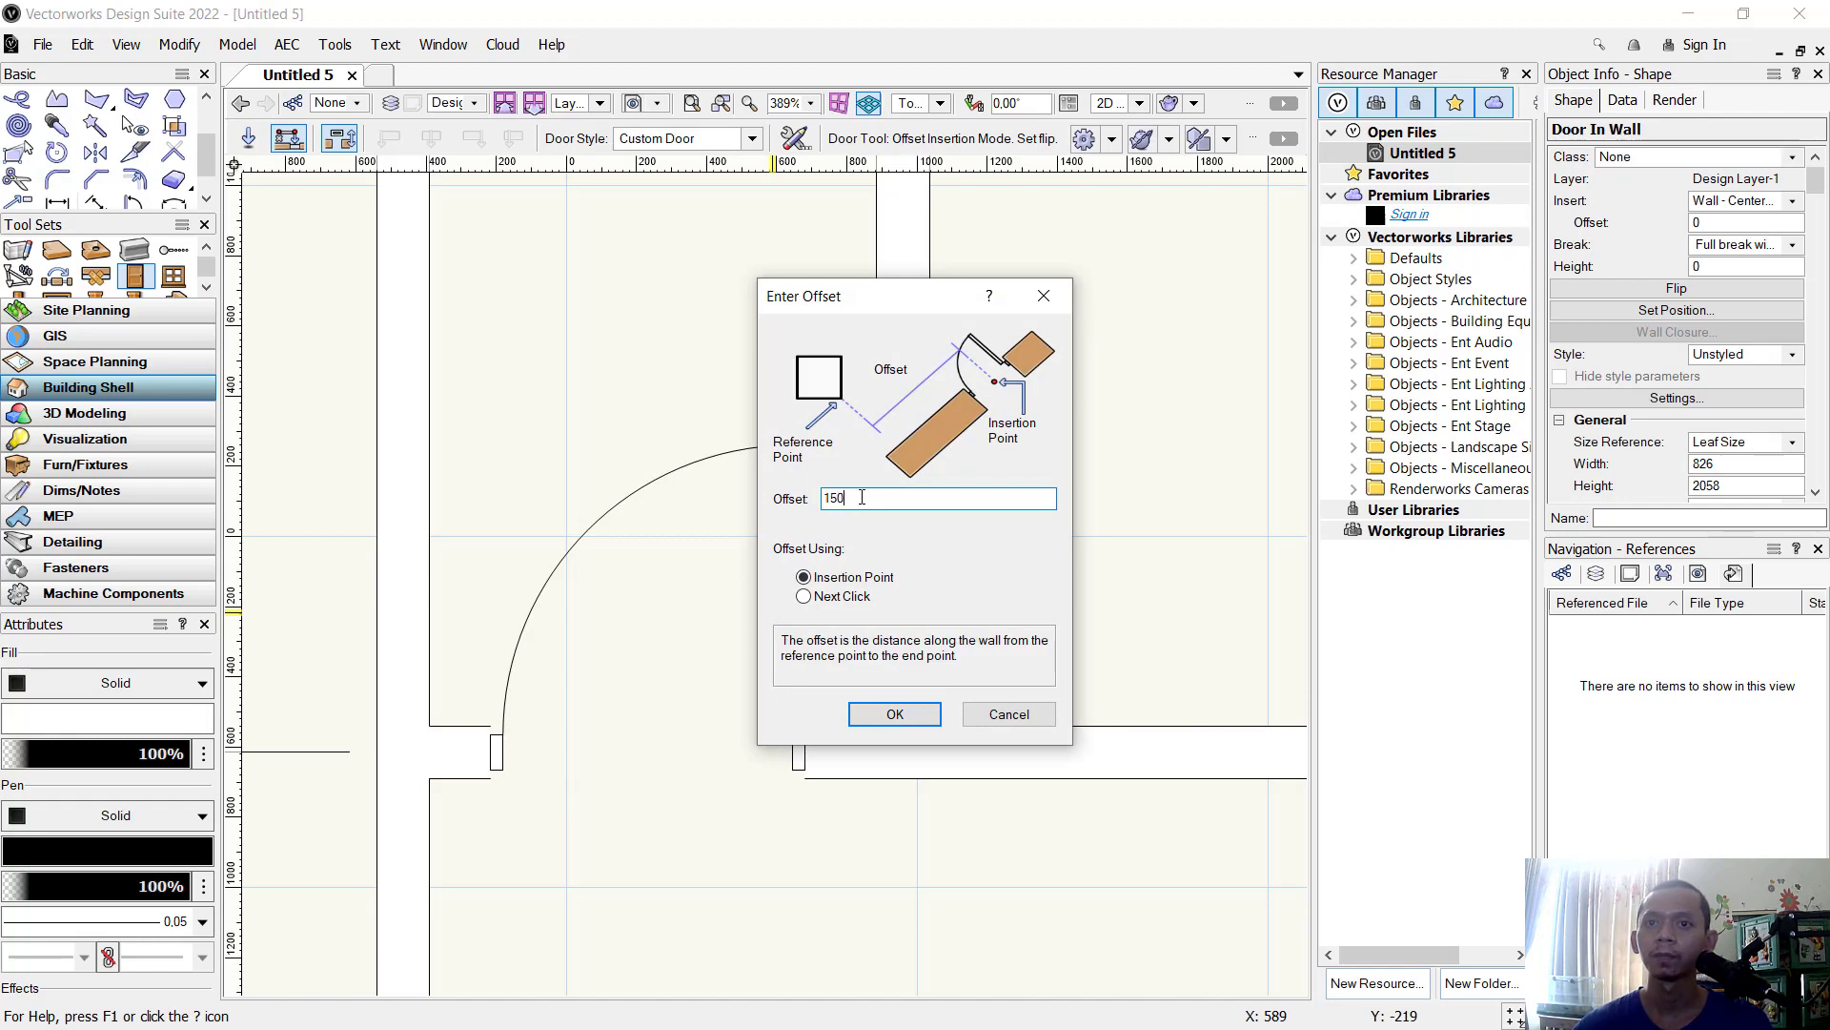
key(Return)
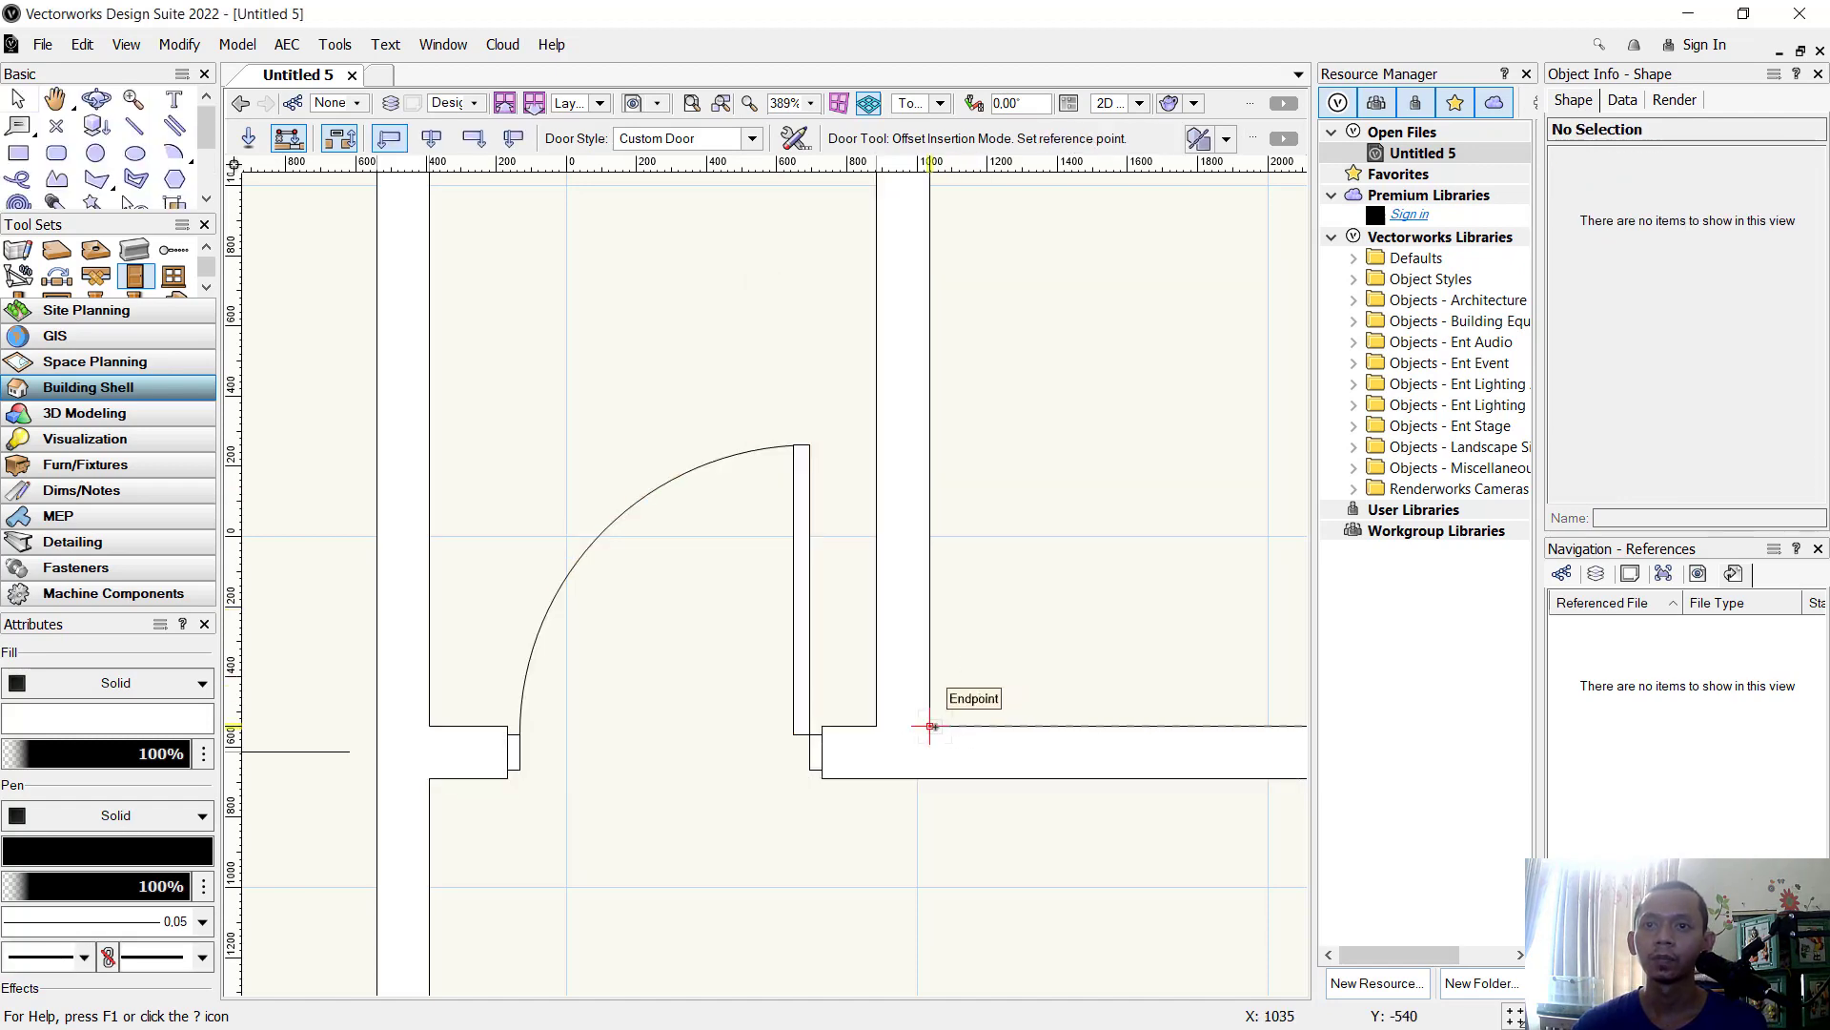
Add a door swinging into the upper-right room, 150 from its wall corner.
click(929, 727)
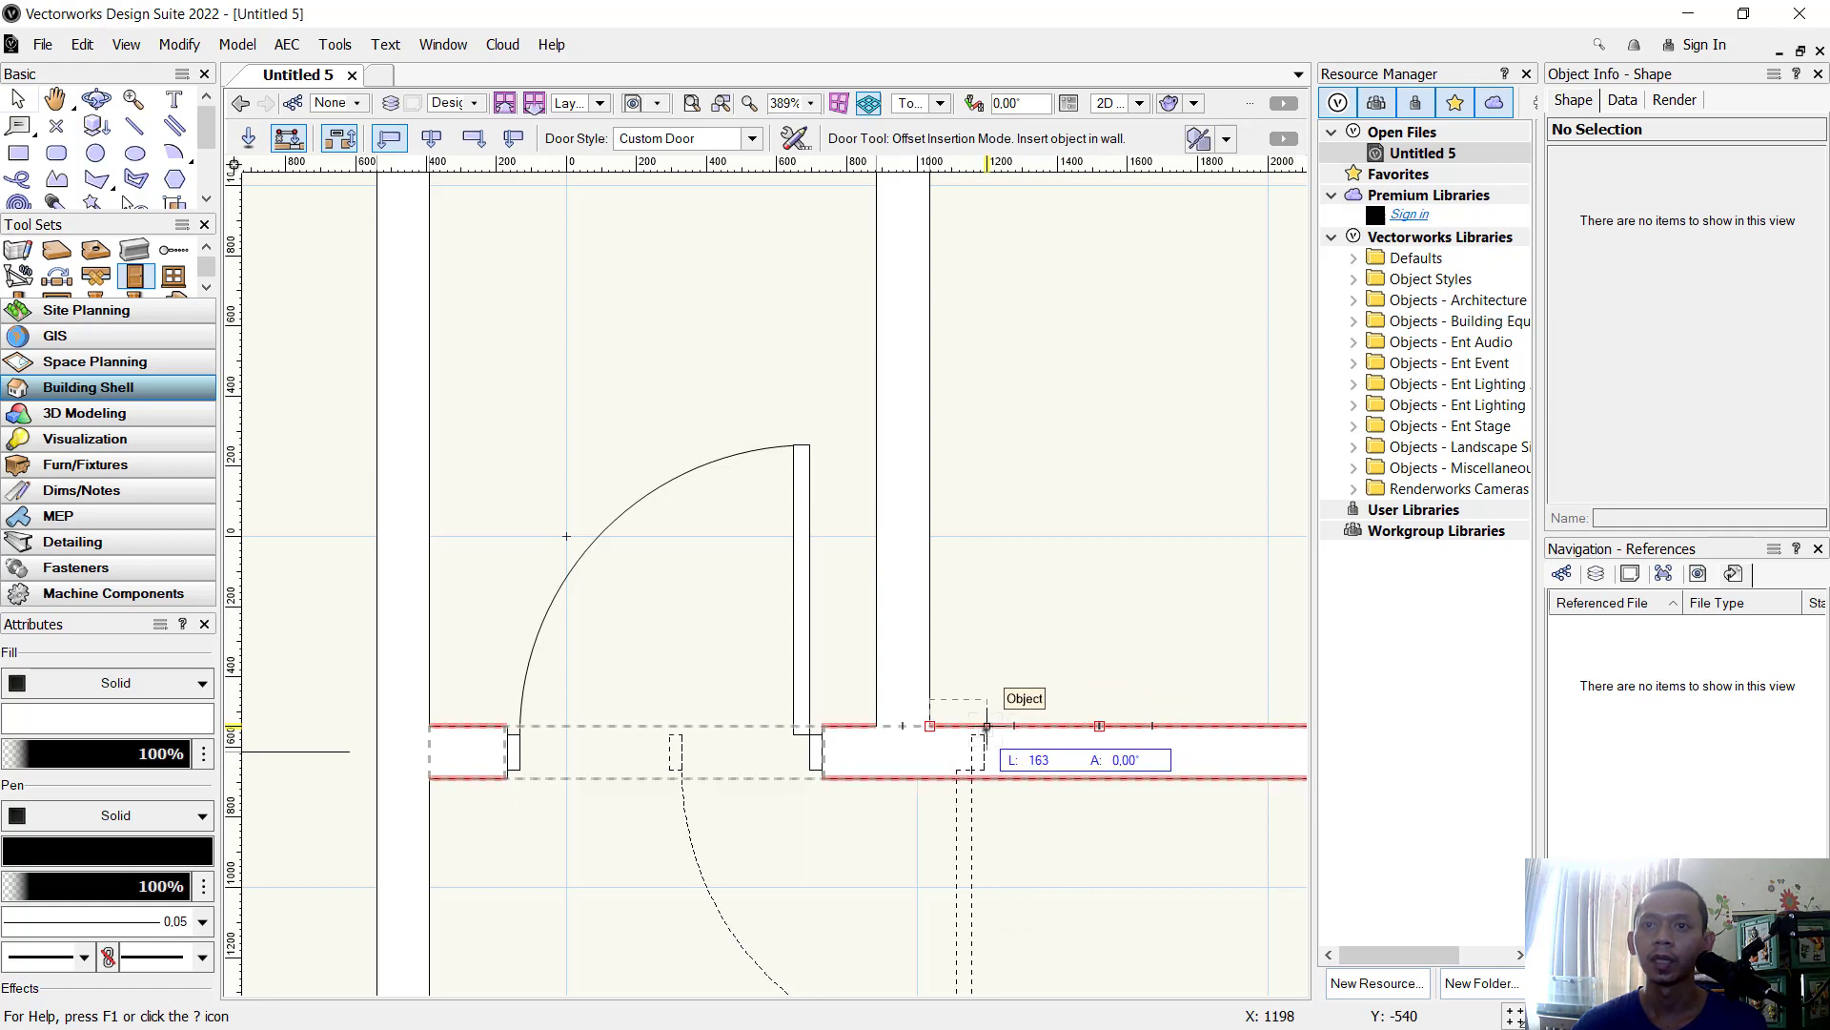
click(988, 726)
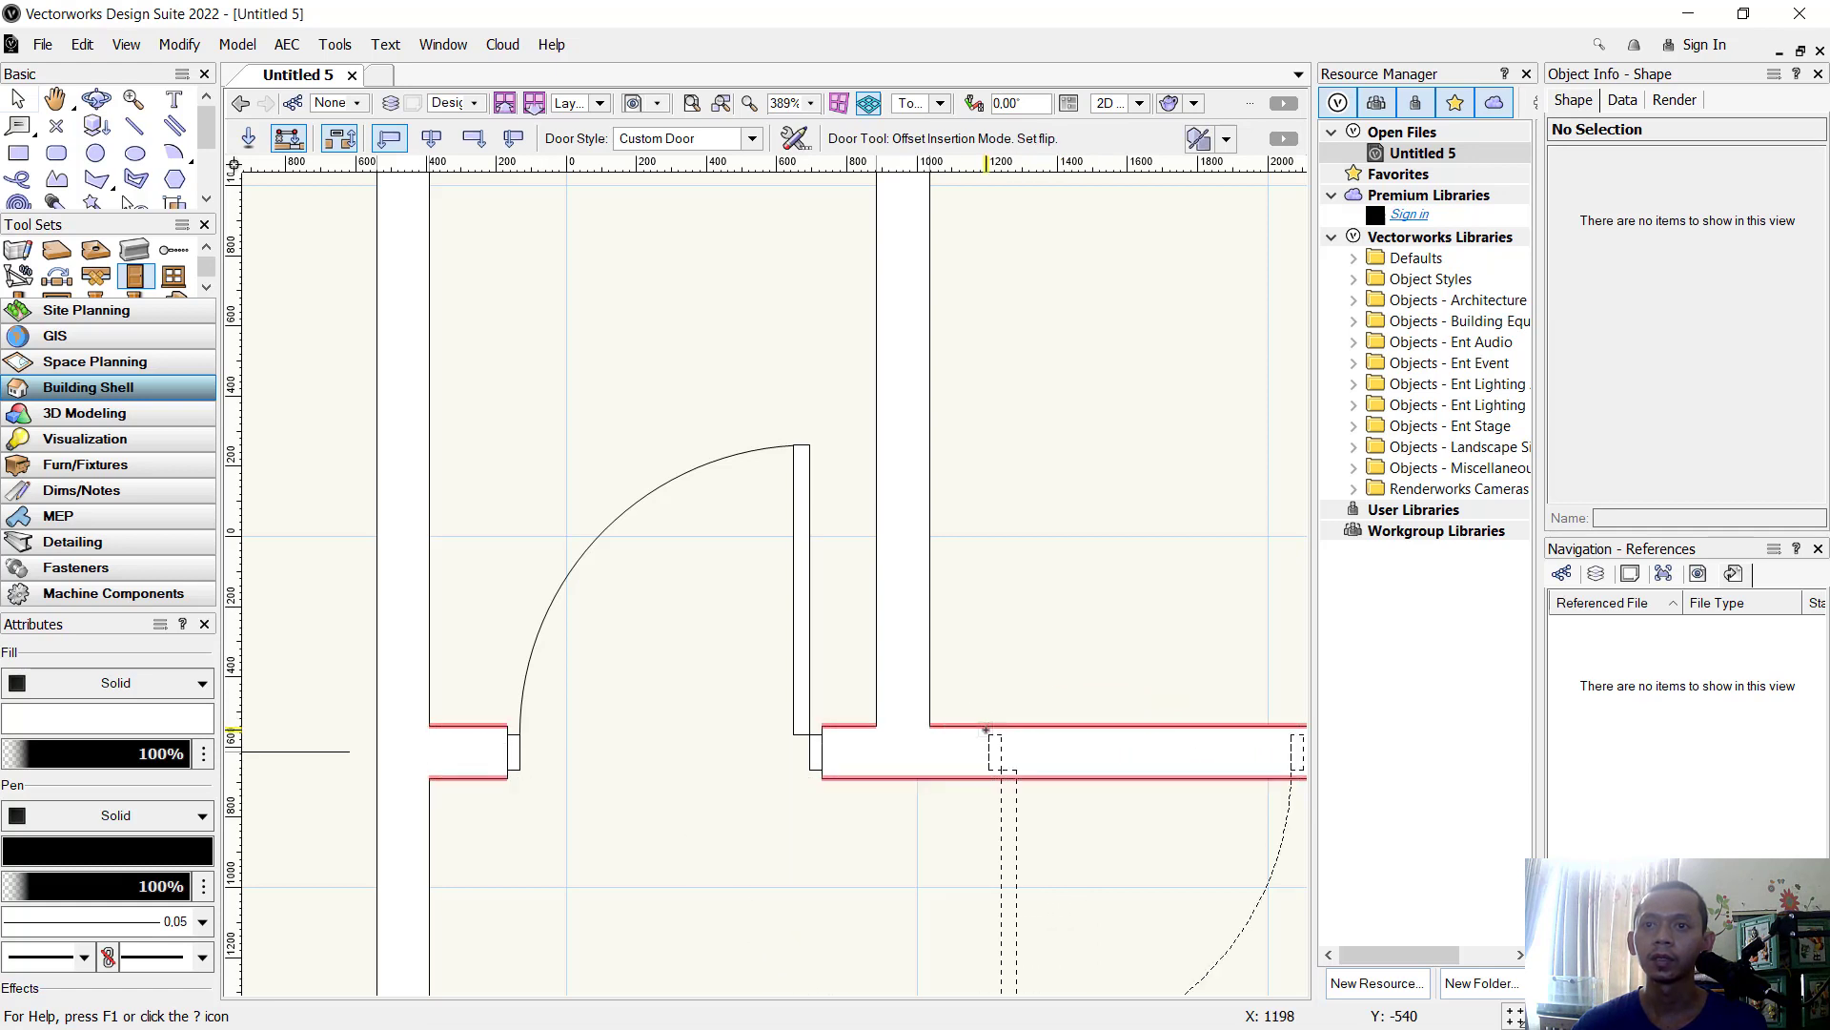
click(1024, 555)
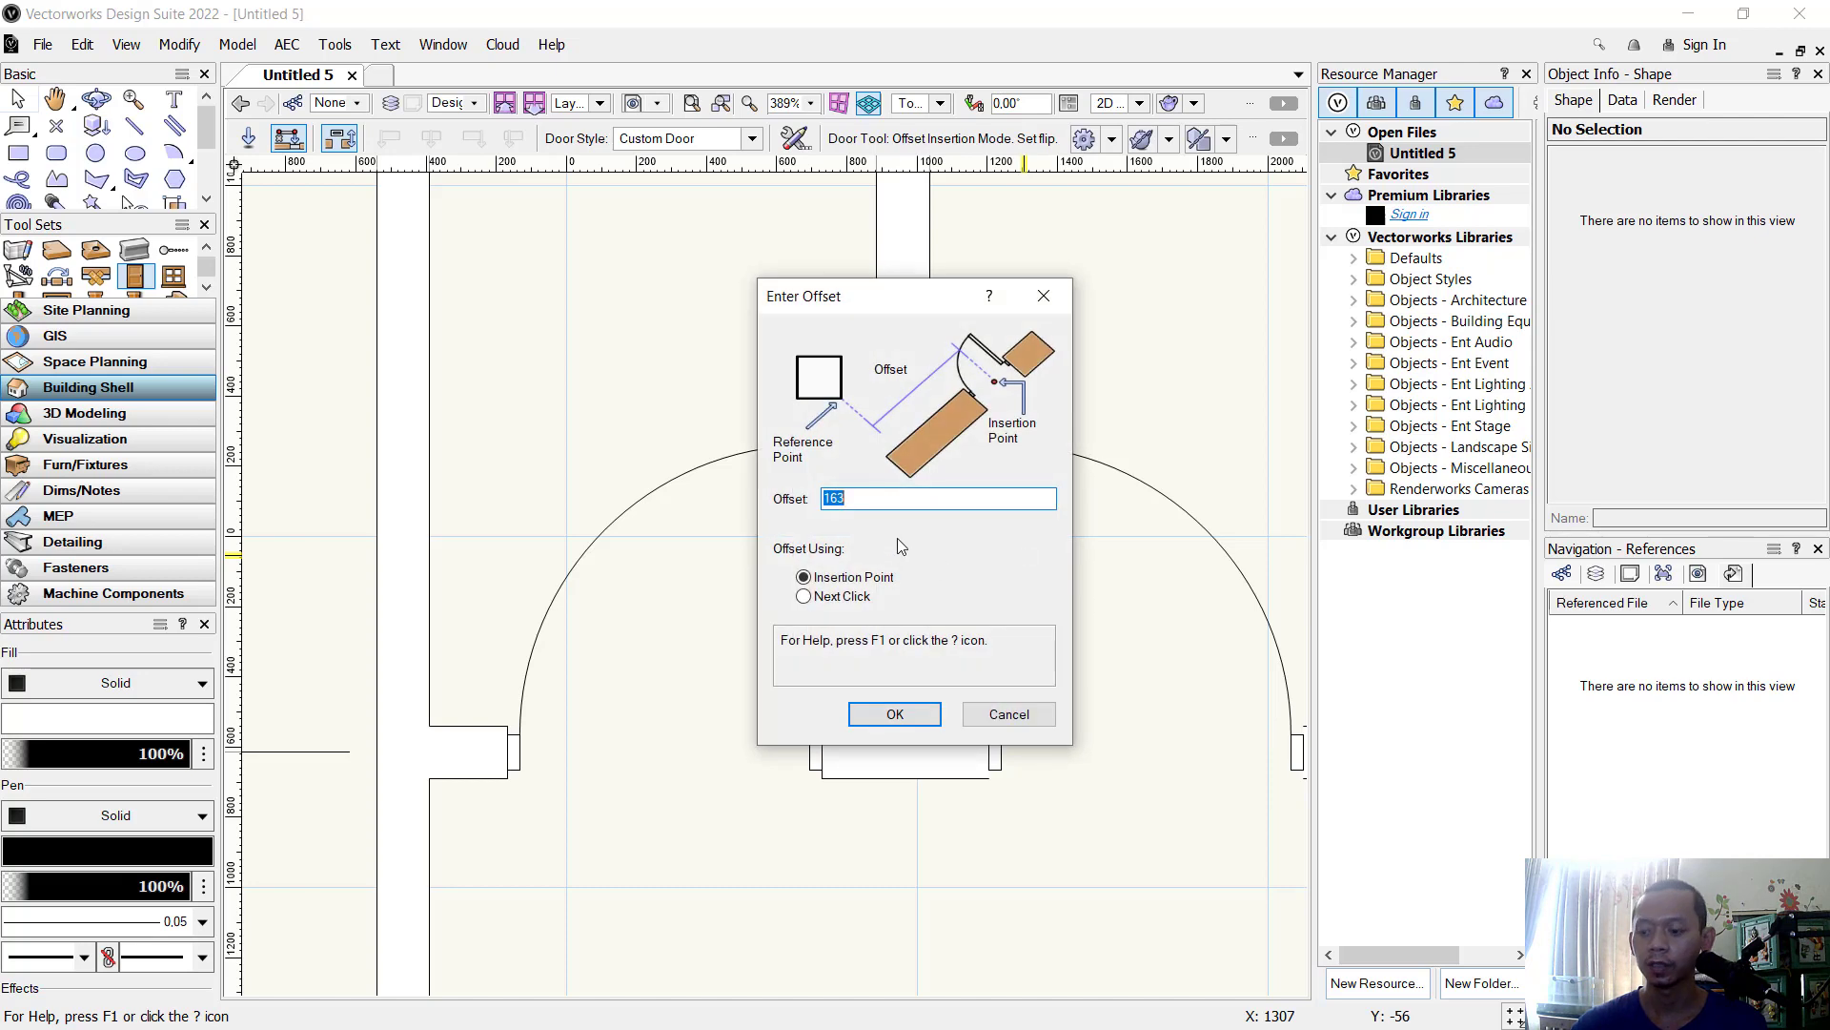
text(150)
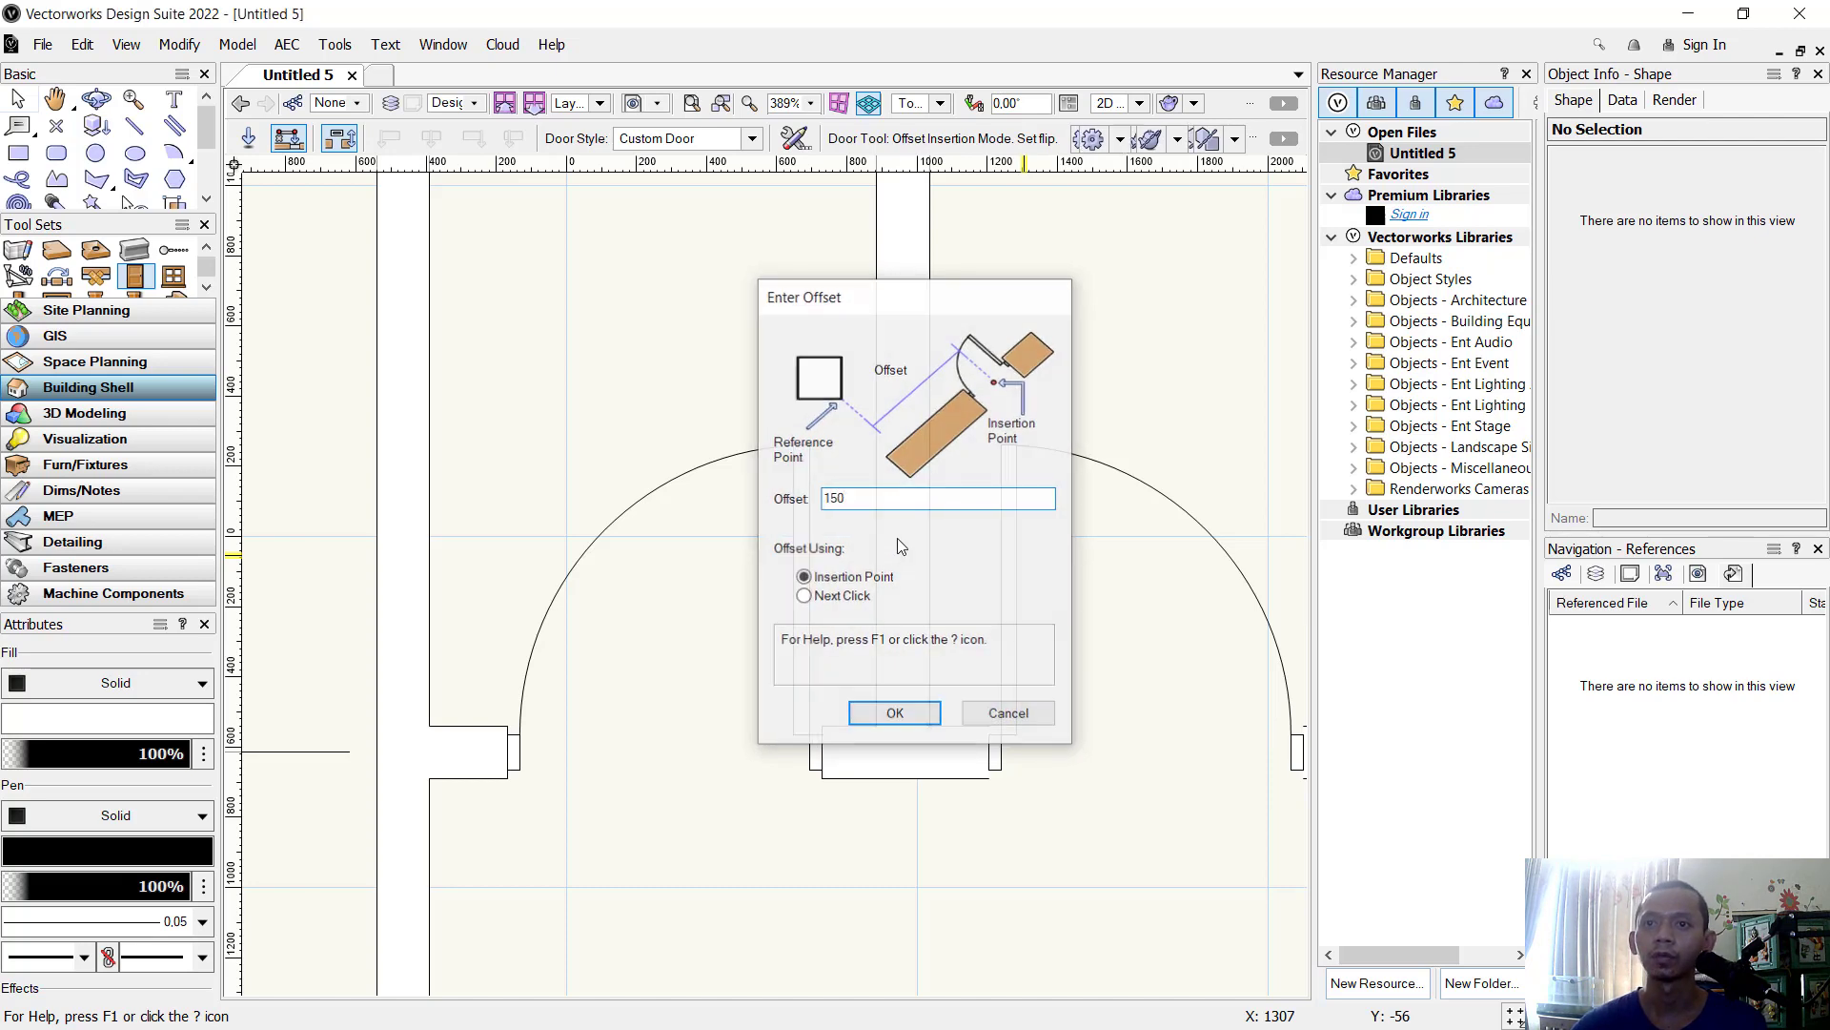
key(Return)
scroll(980, 627, down, 5)
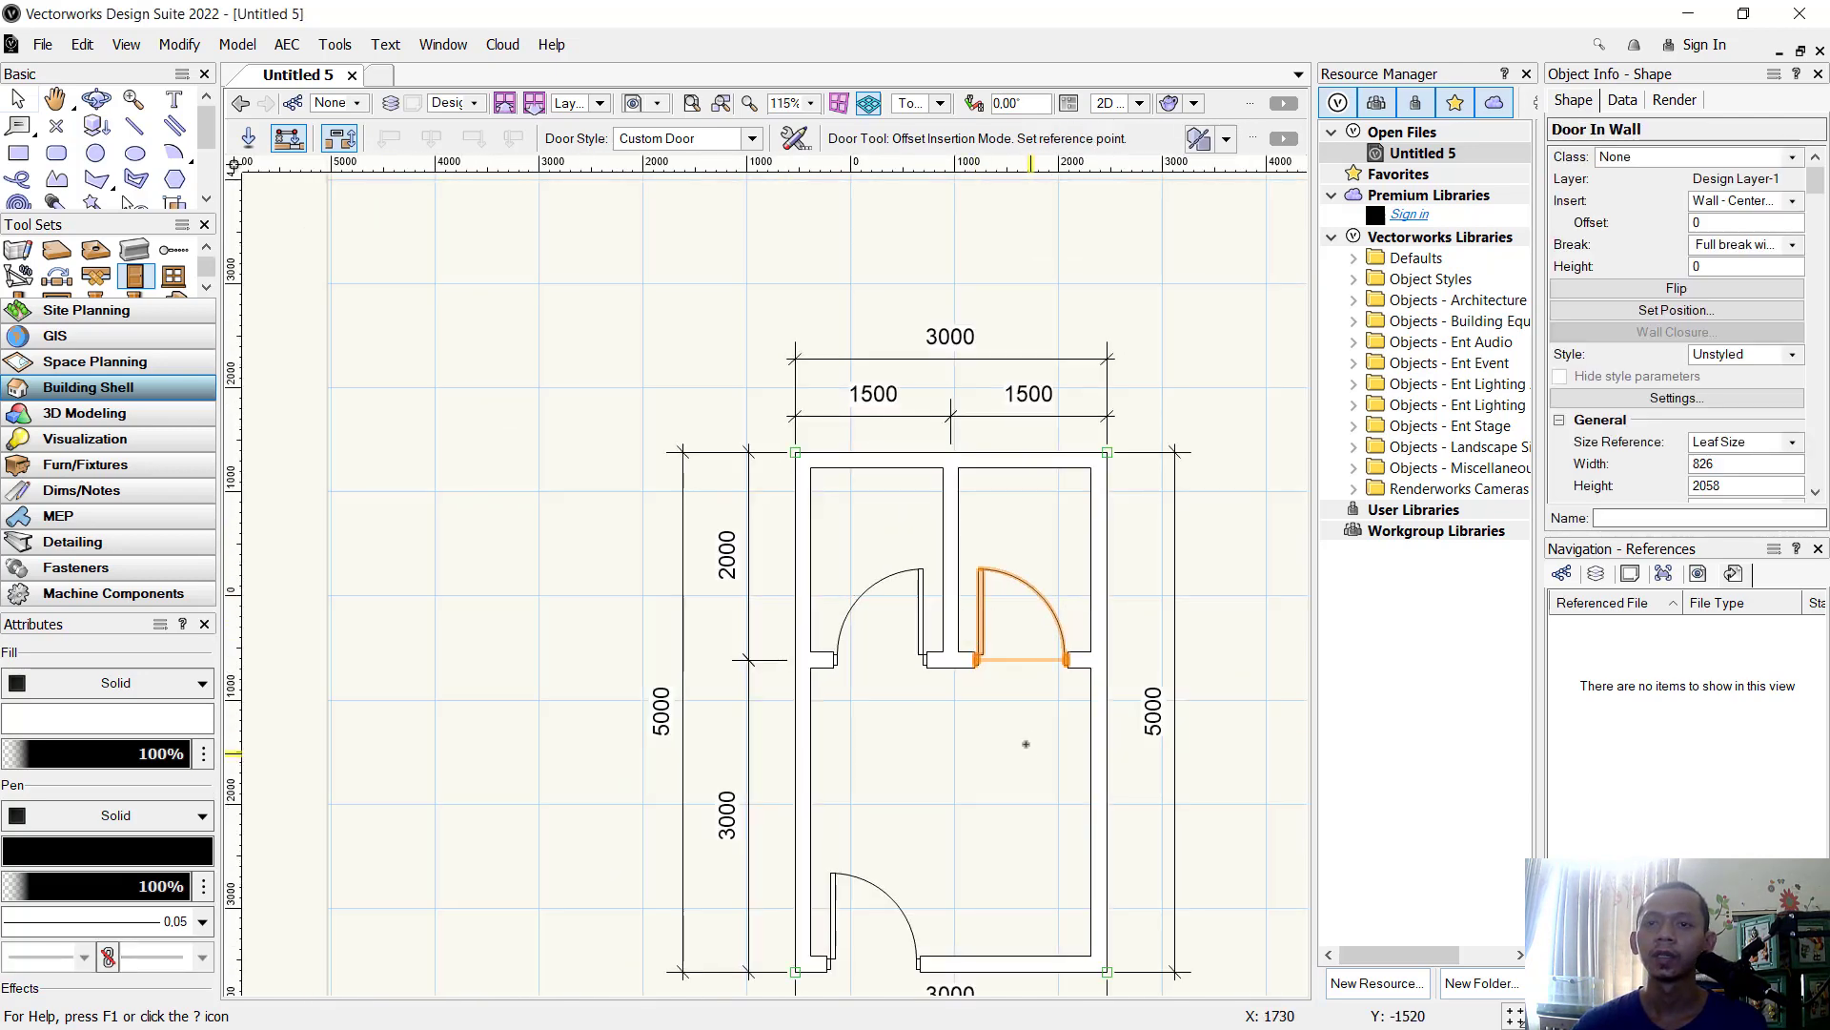
middle_drag(1029, 740, 980, 702)
middle_drag(968, 777, 940, 711)
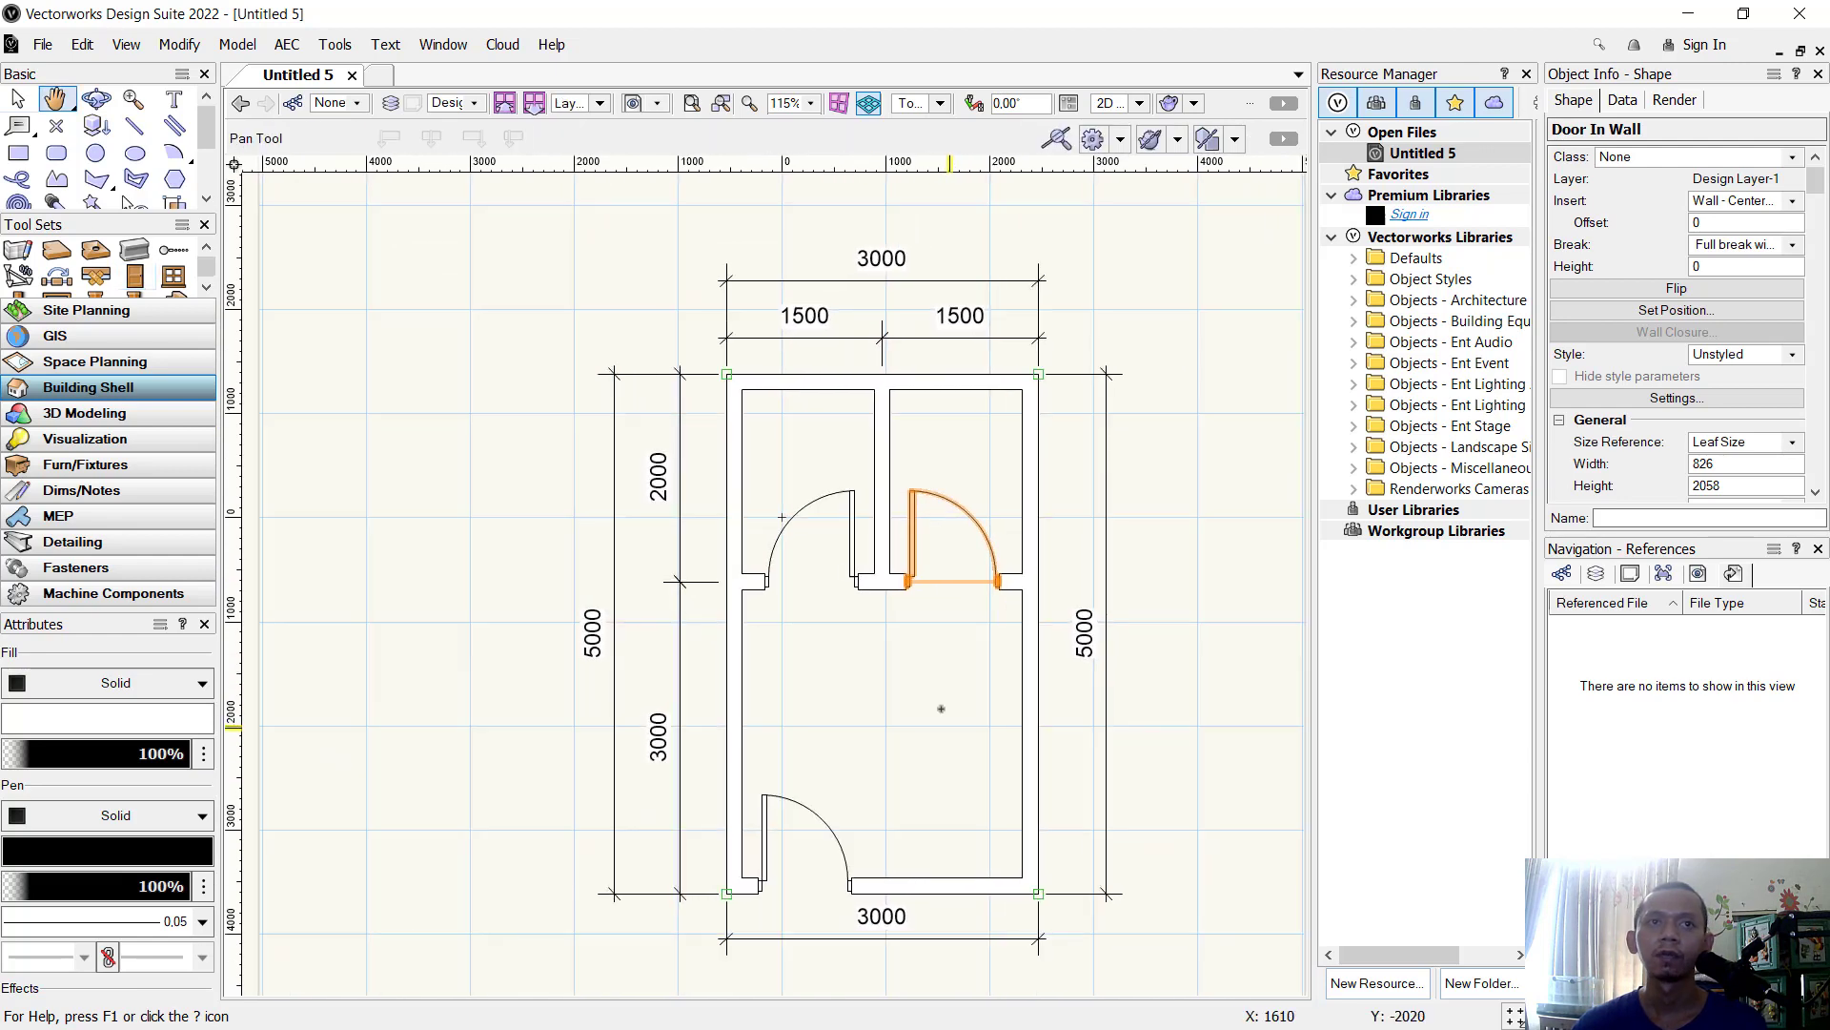
click(173, 277)
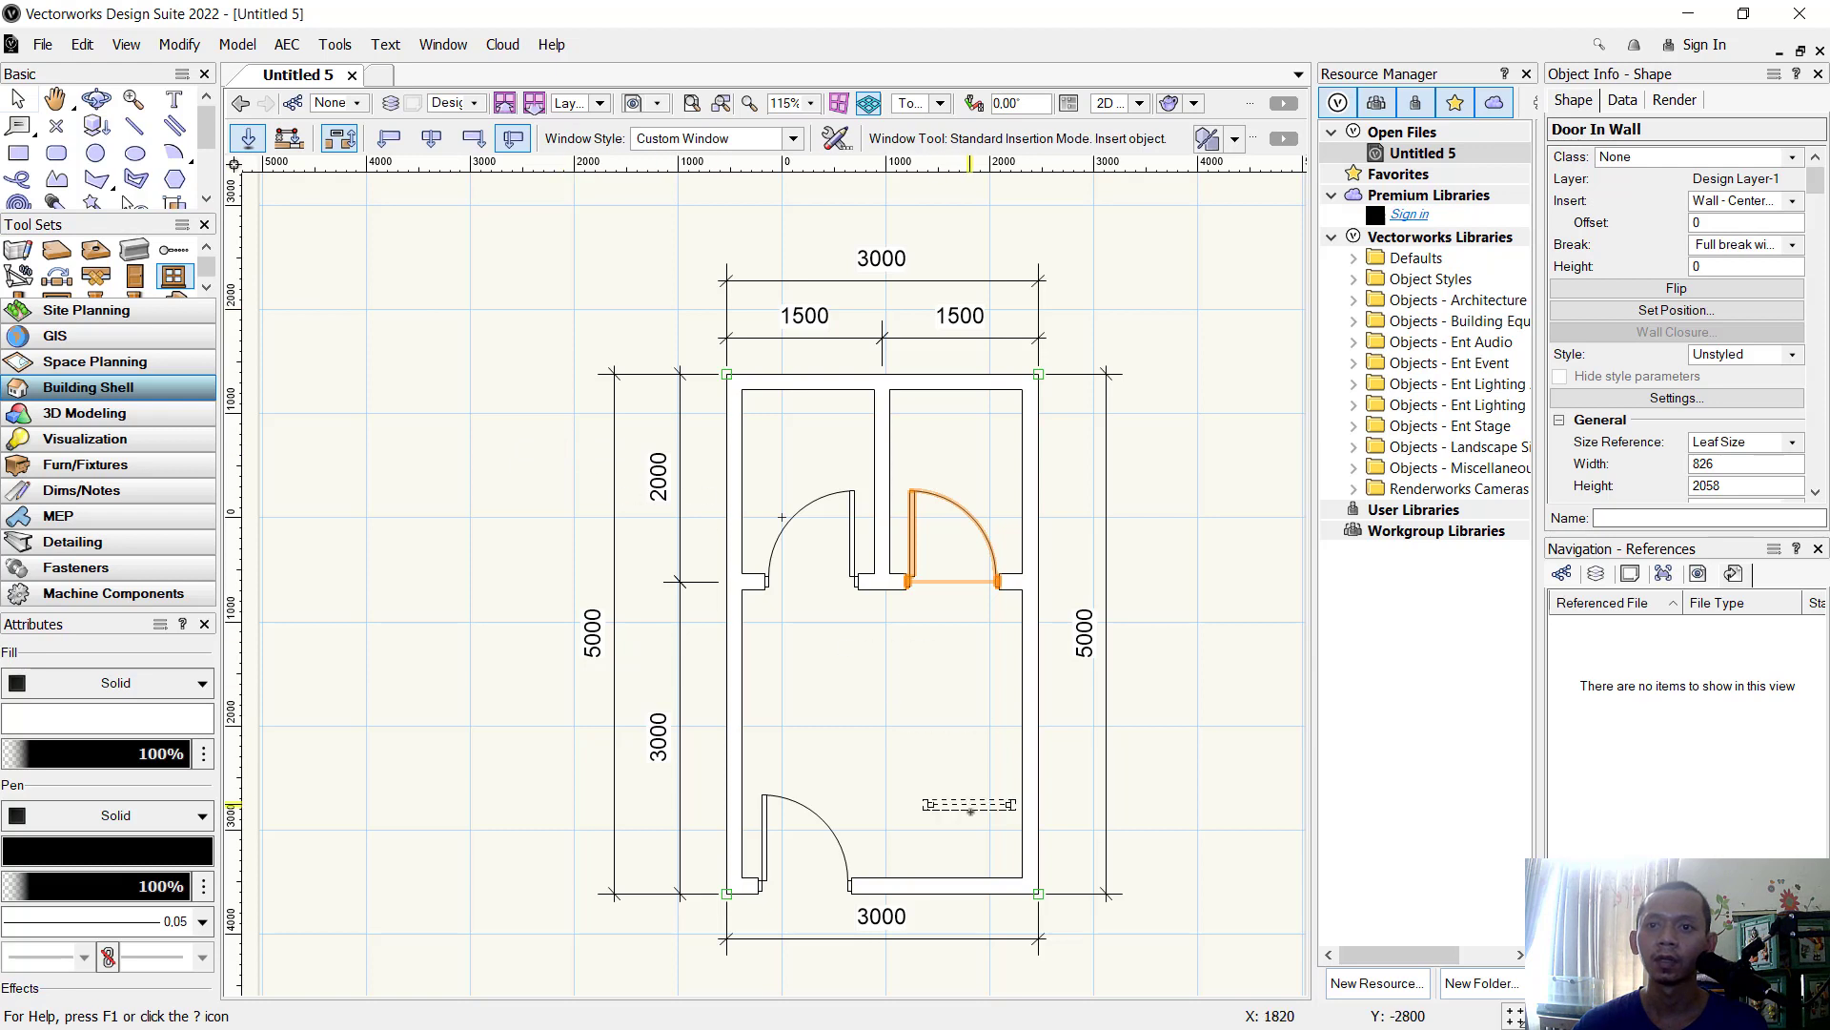
Insert one window in the bottom wall and one midway along the left wall, orienting each.
click(947, 876)
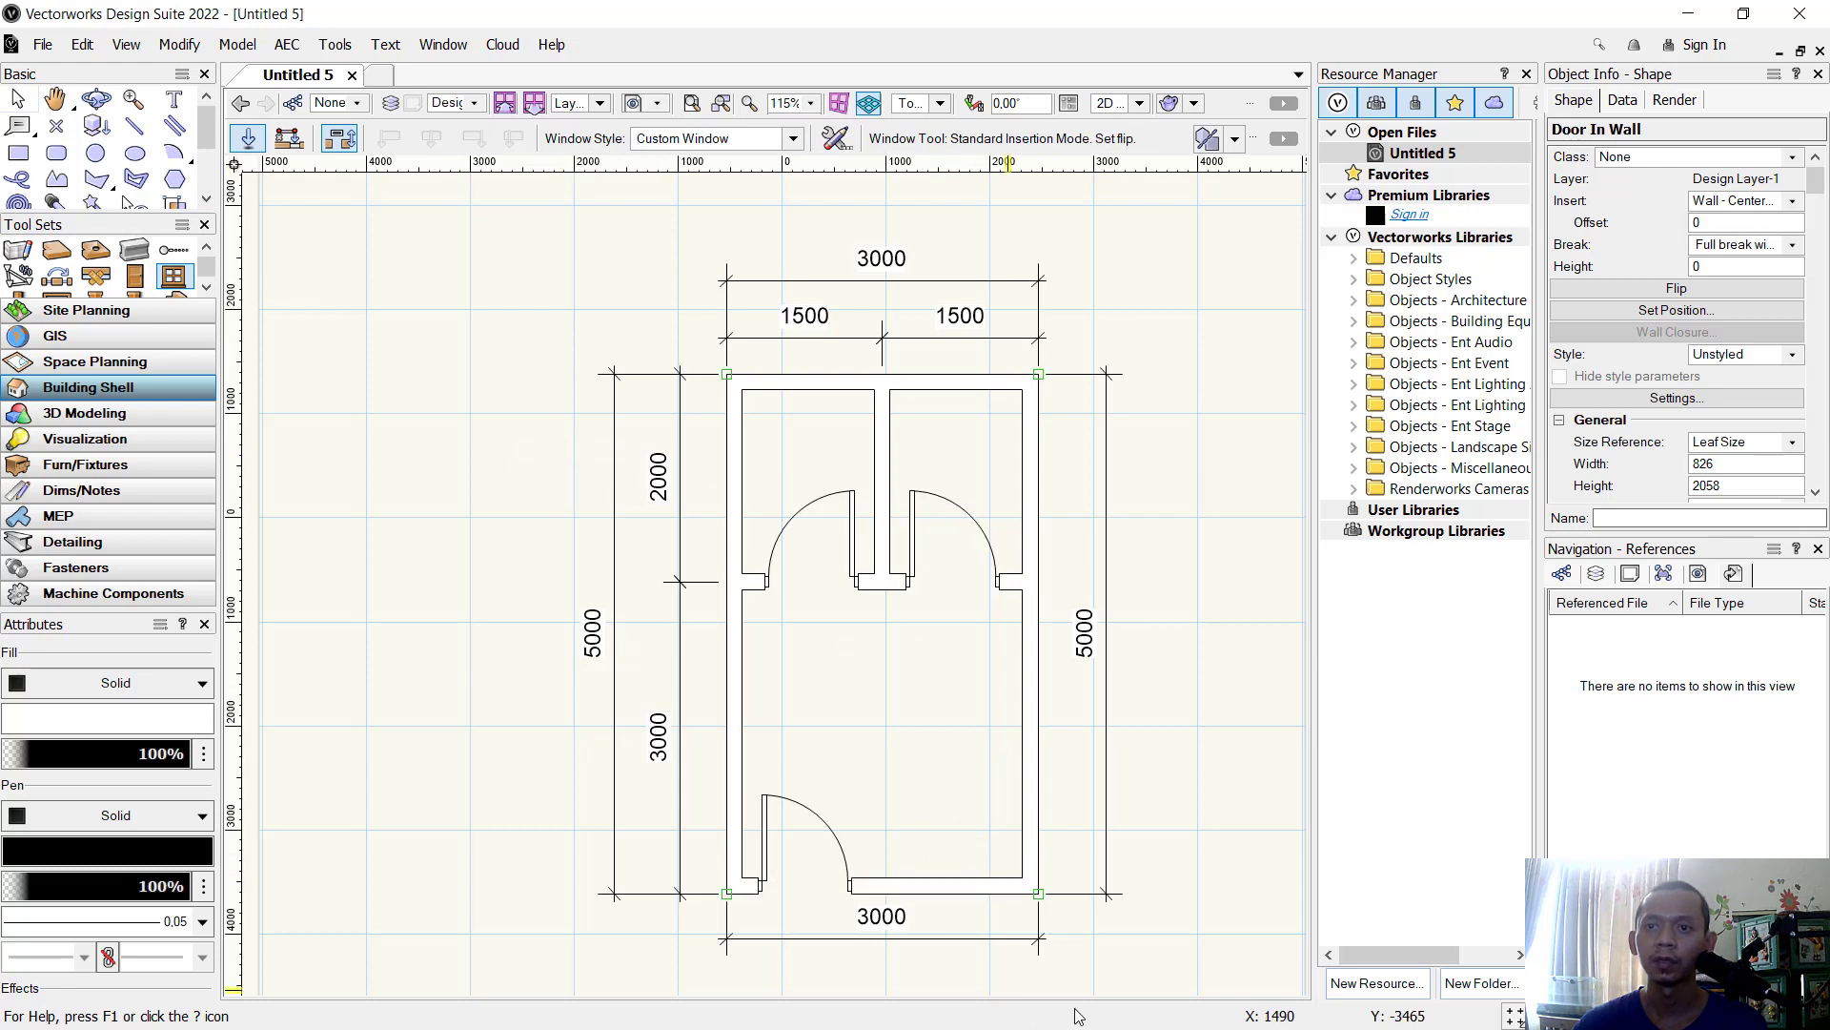
click(944, 882)
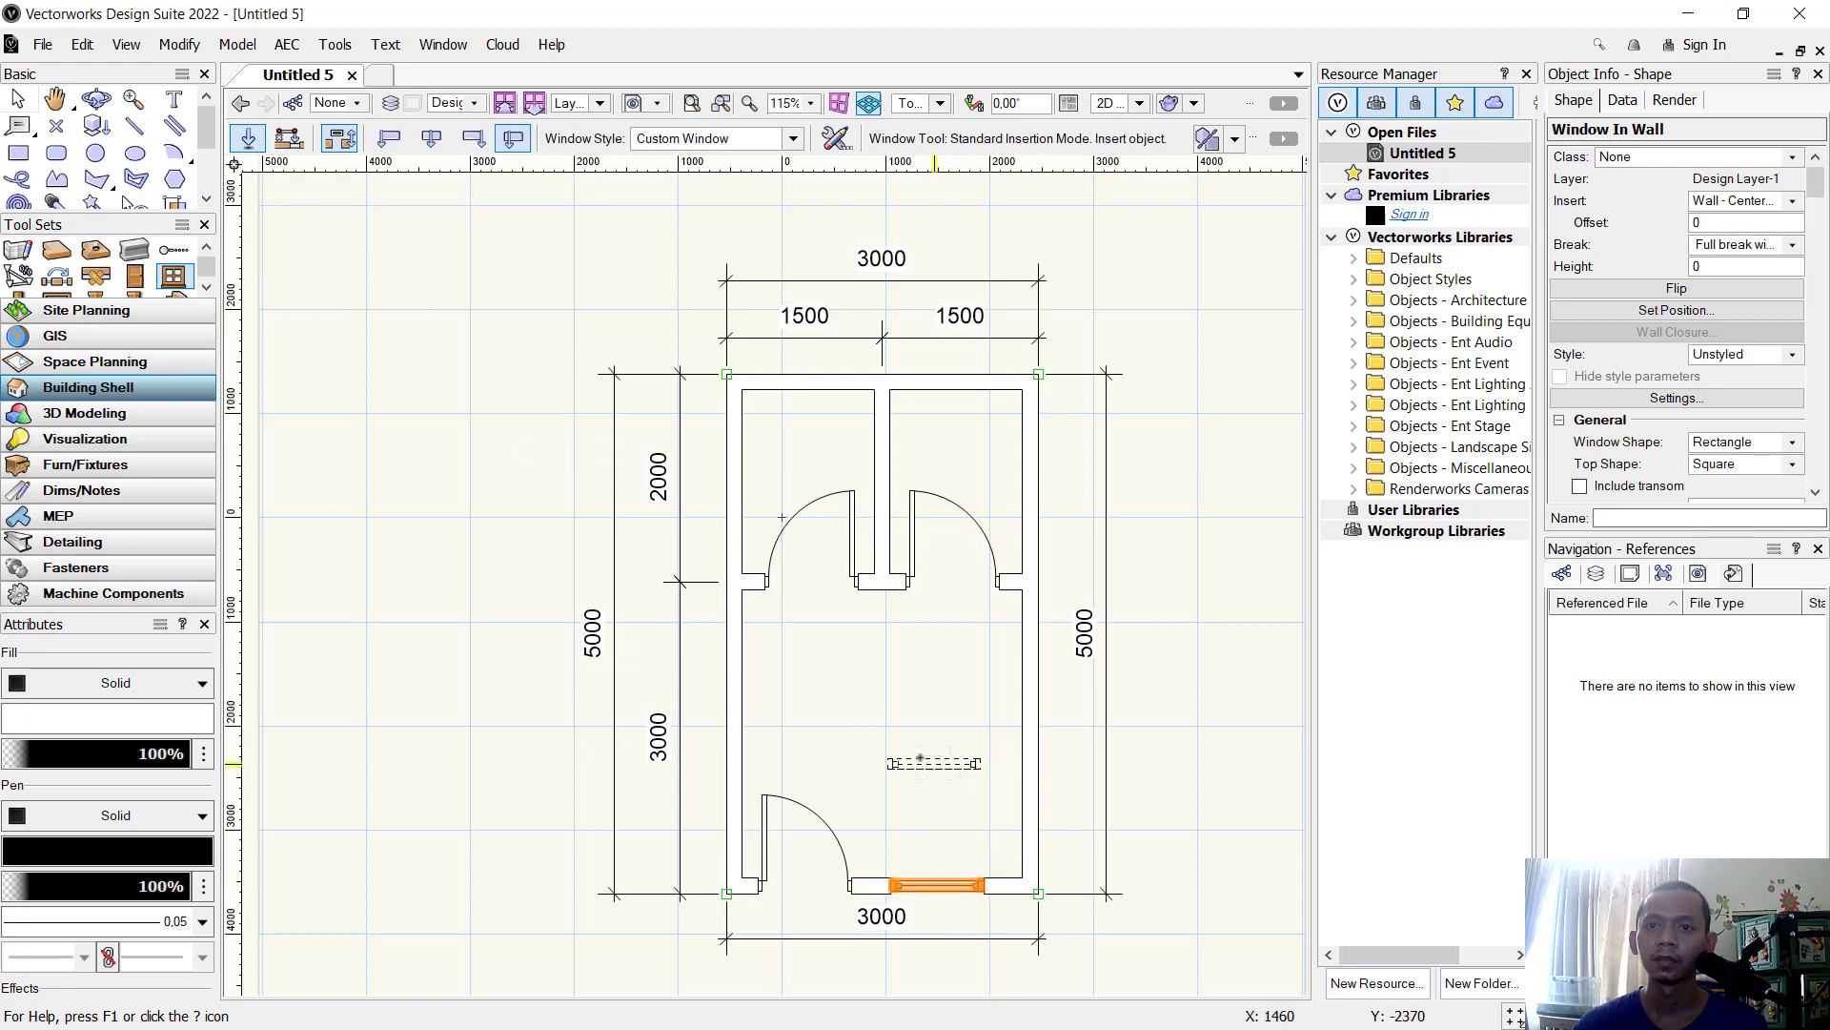
click(742, 734)
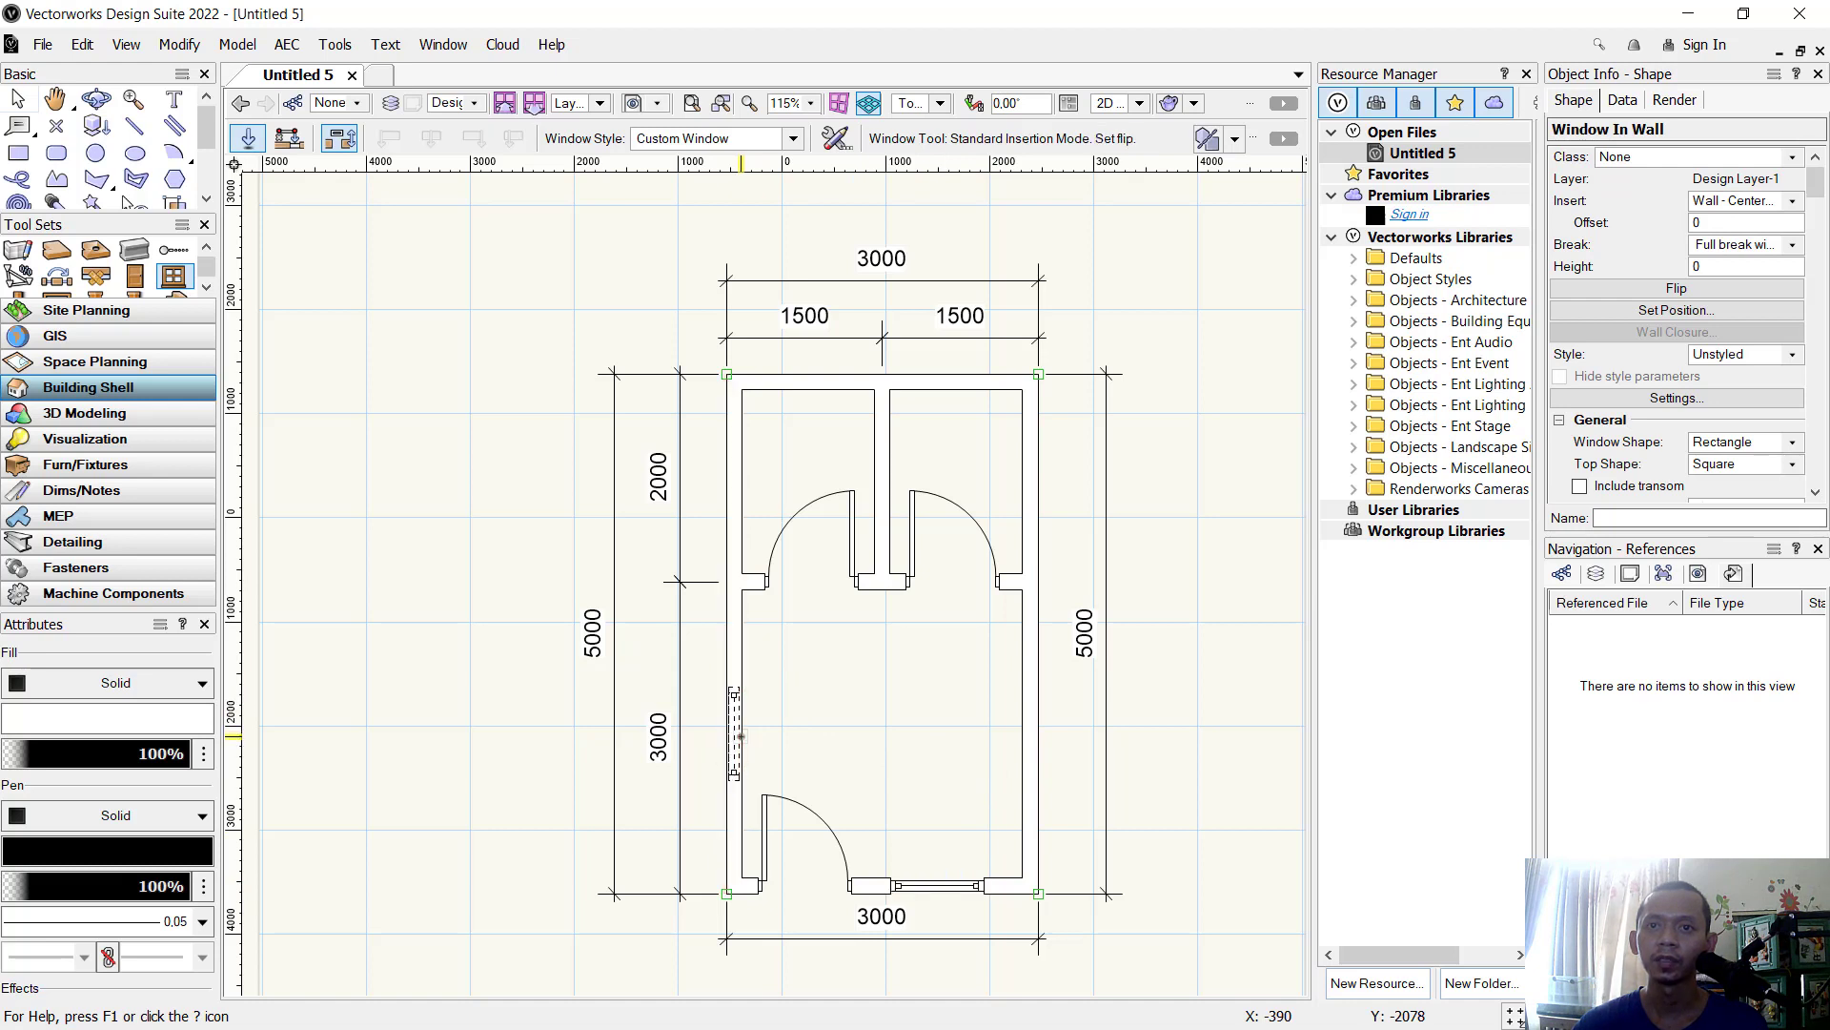
click(741, 734)
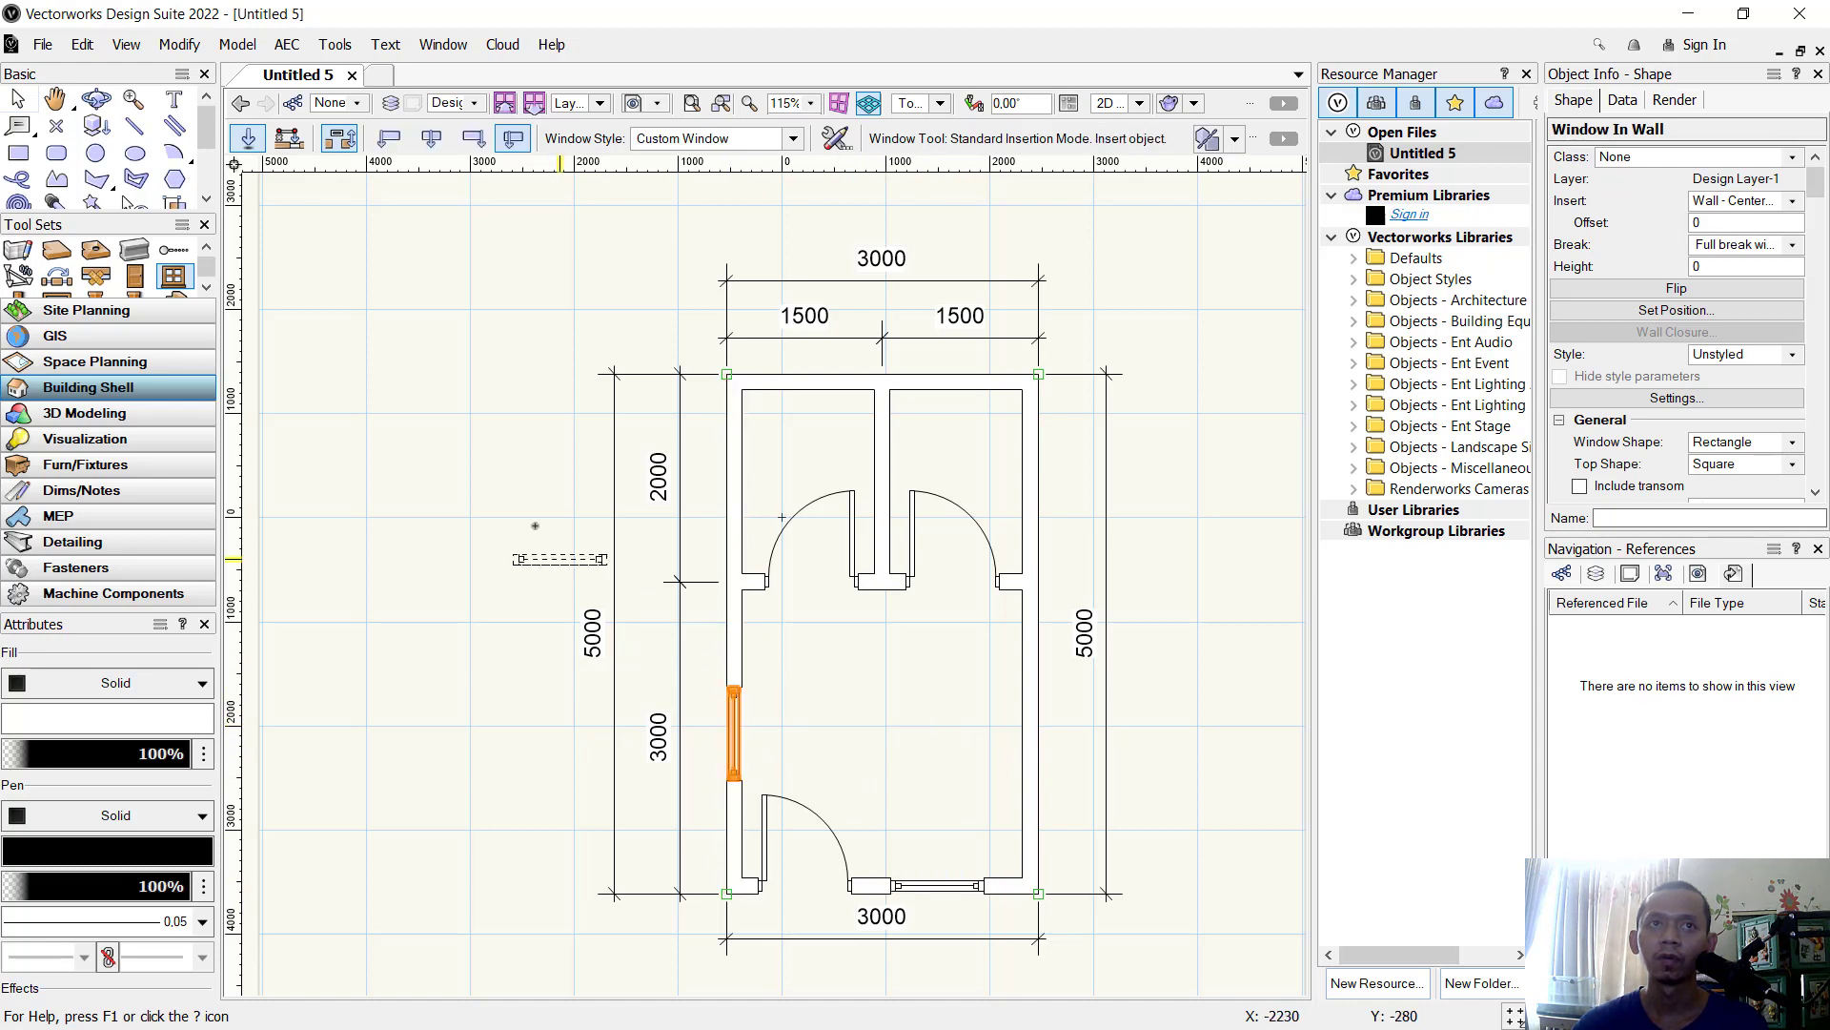
click(18, 98)
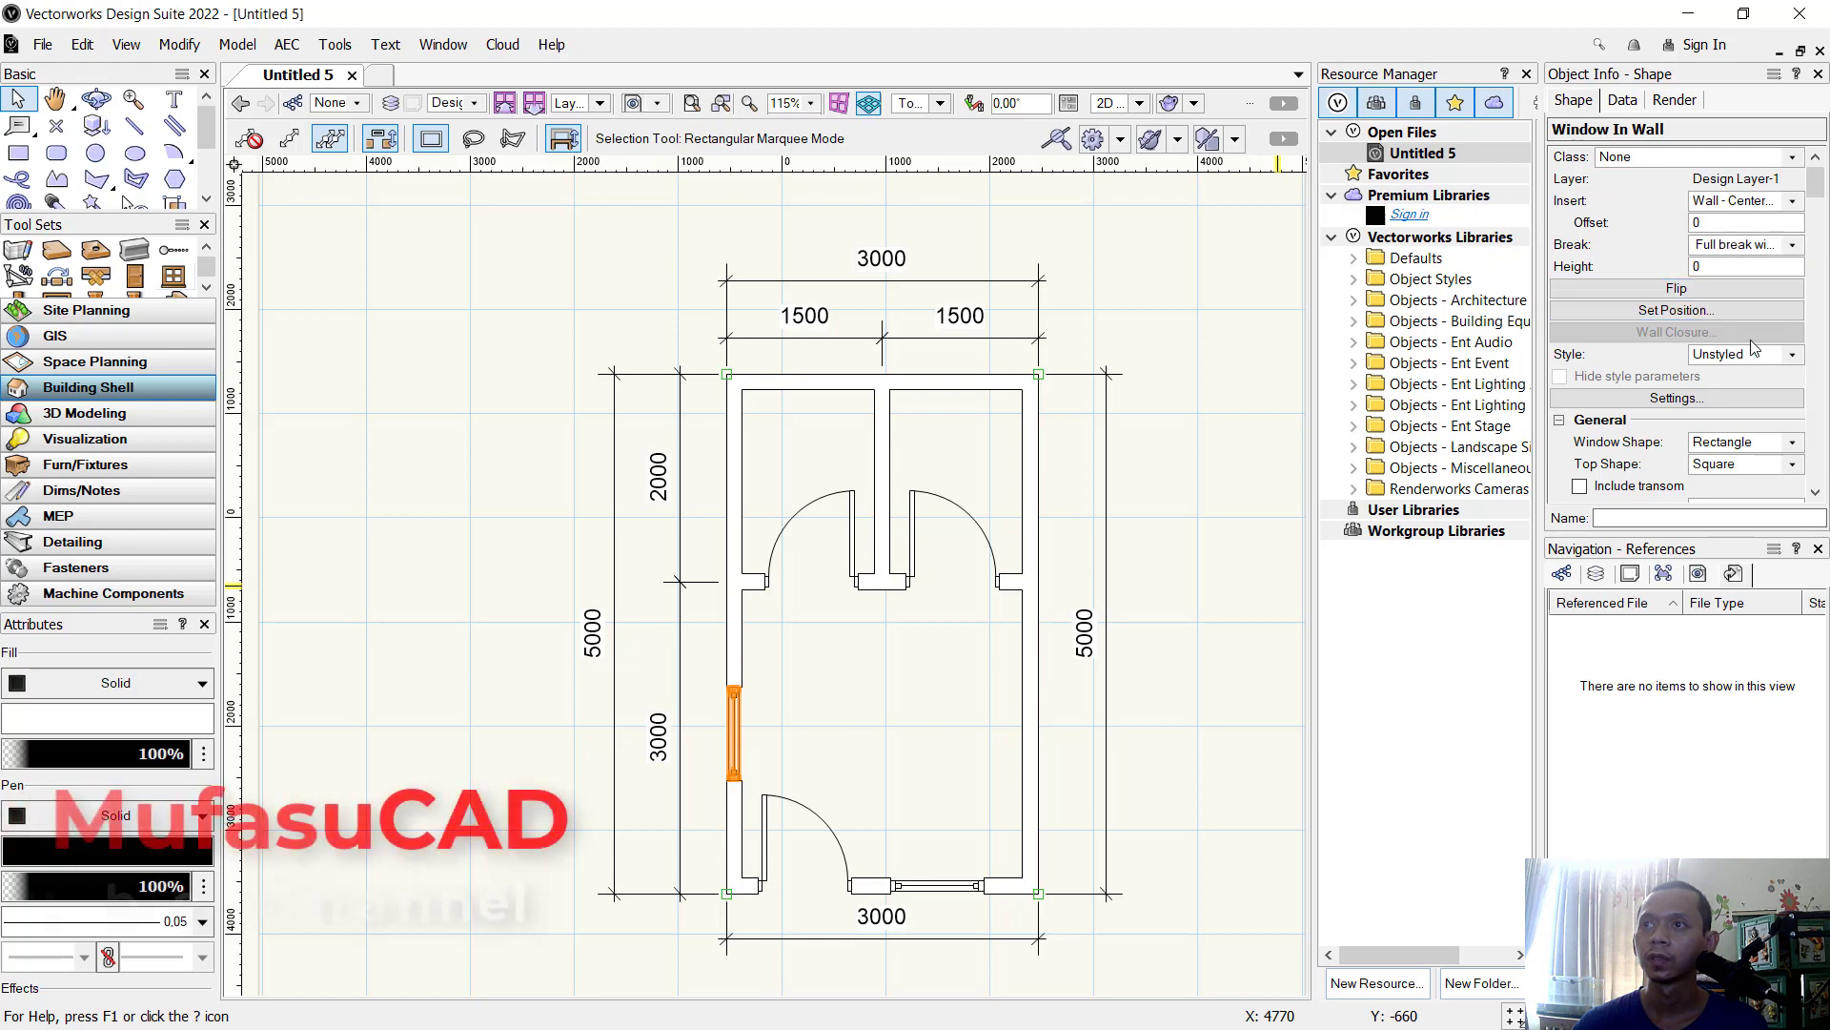
drag(1817, 194, 1819, 215)
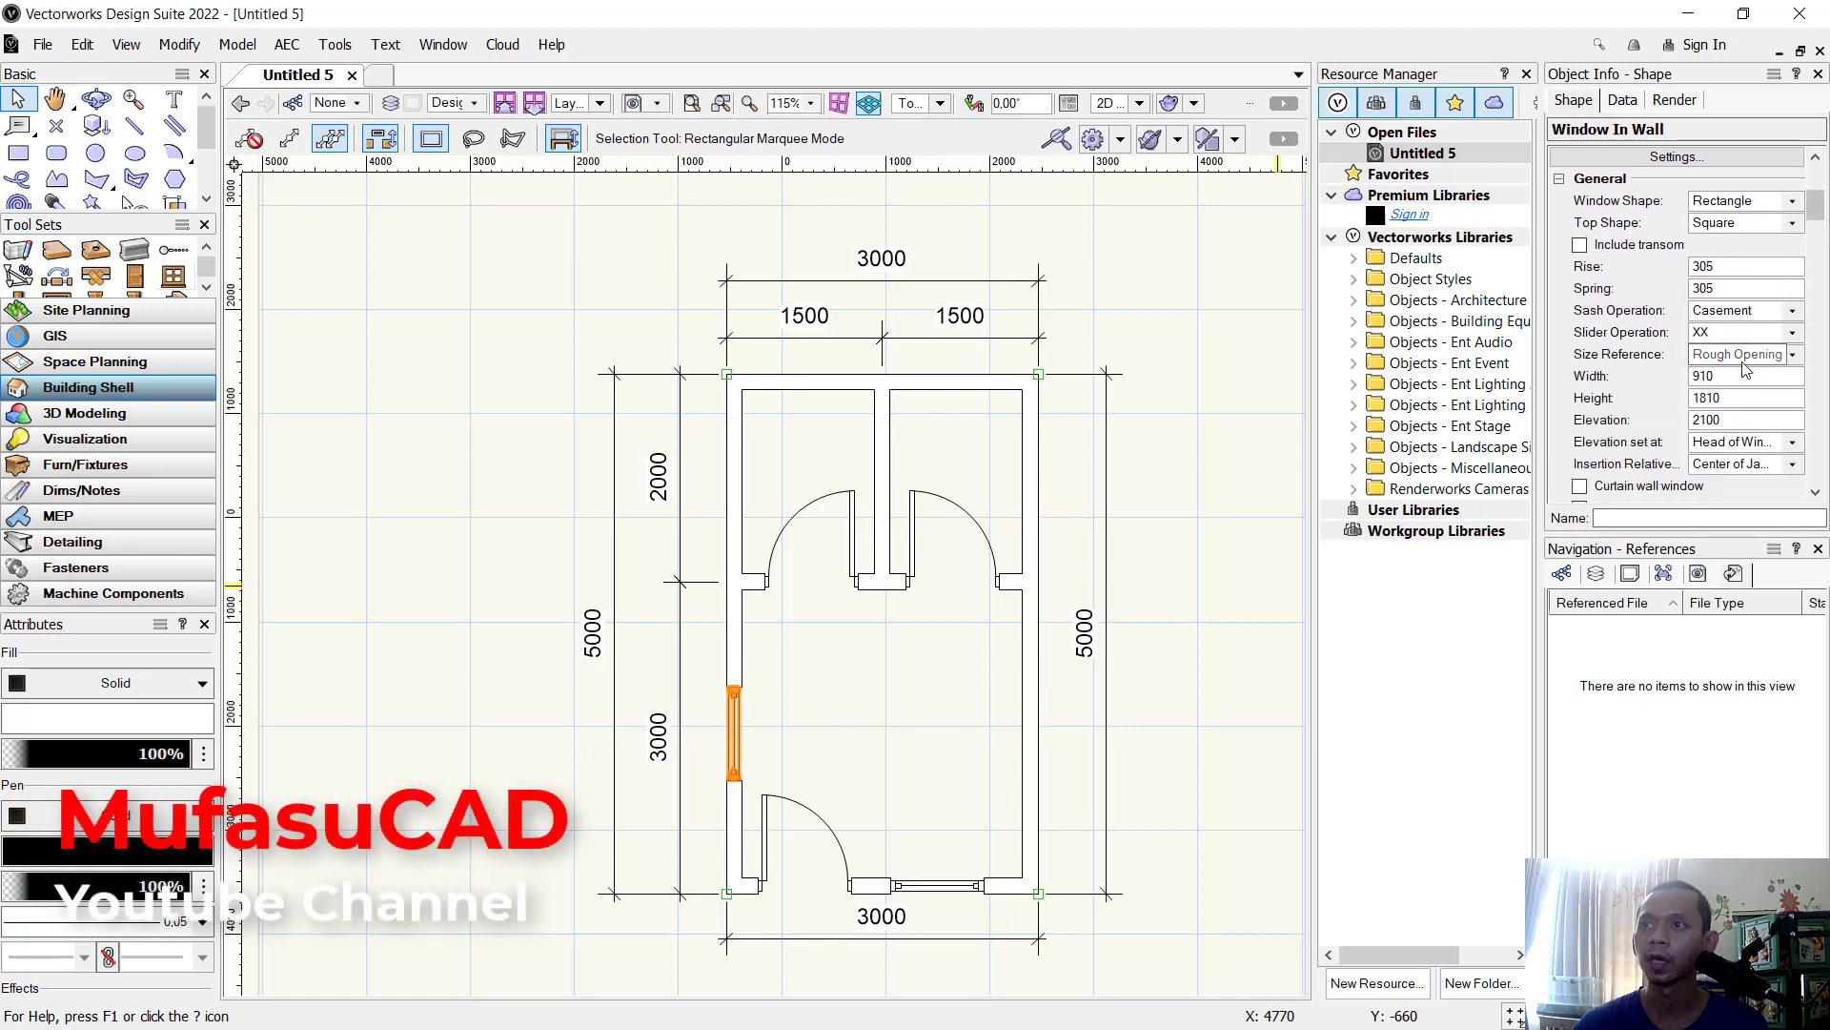
click(1209, 599)
middle_drag(914, 679, 862, 689)
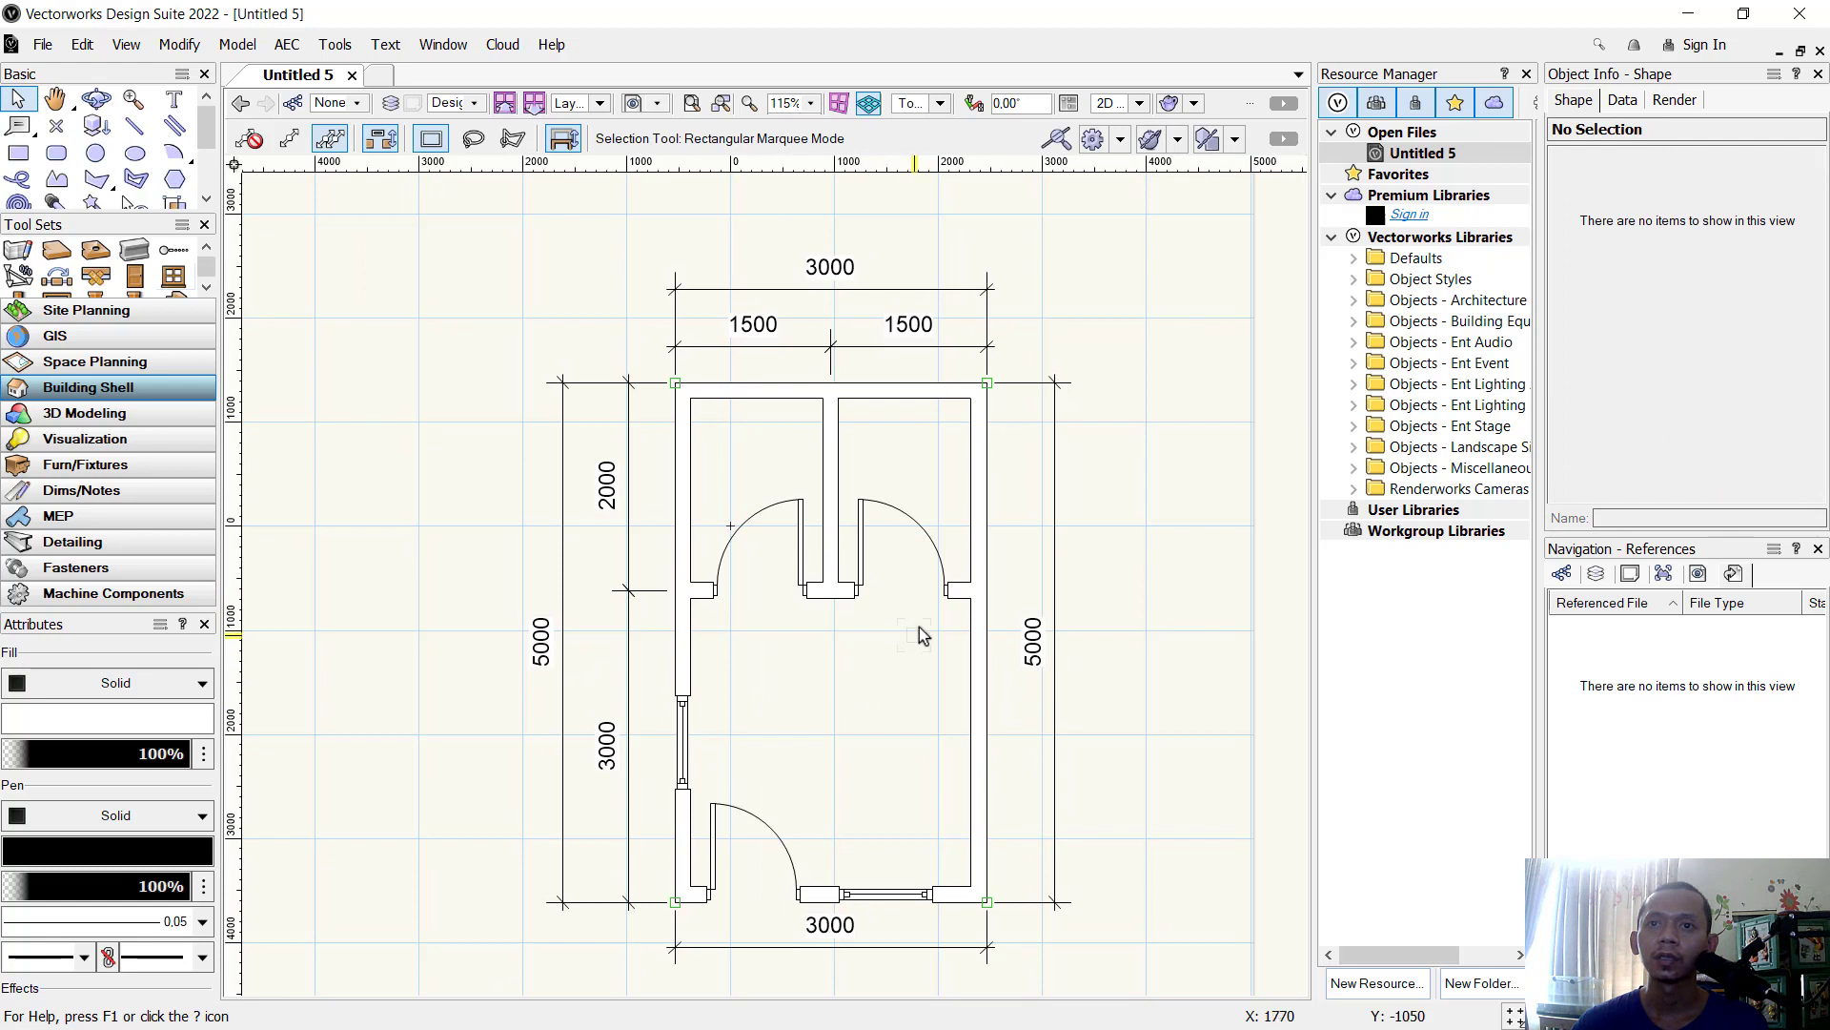
Select the outer and partition walls and change their pen colour to pure red.
click(987, 539)
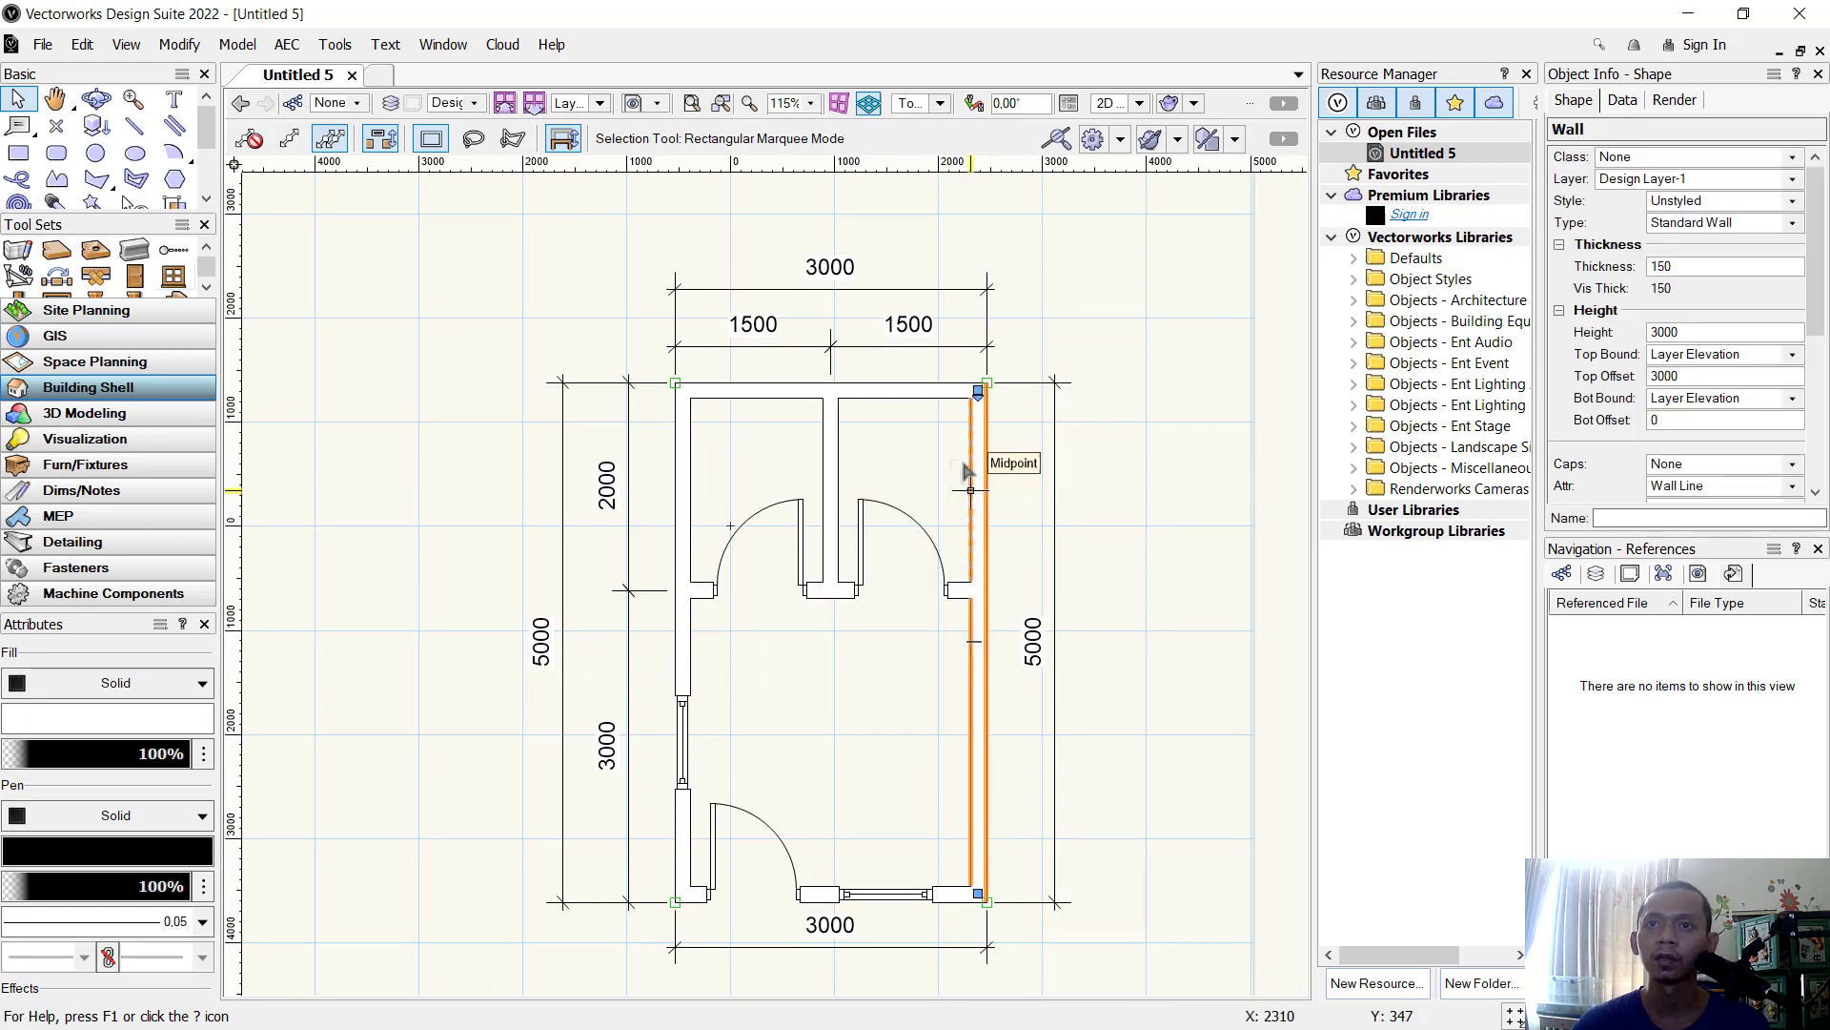
shift+click(953, 390)
shift+click(825, 472)
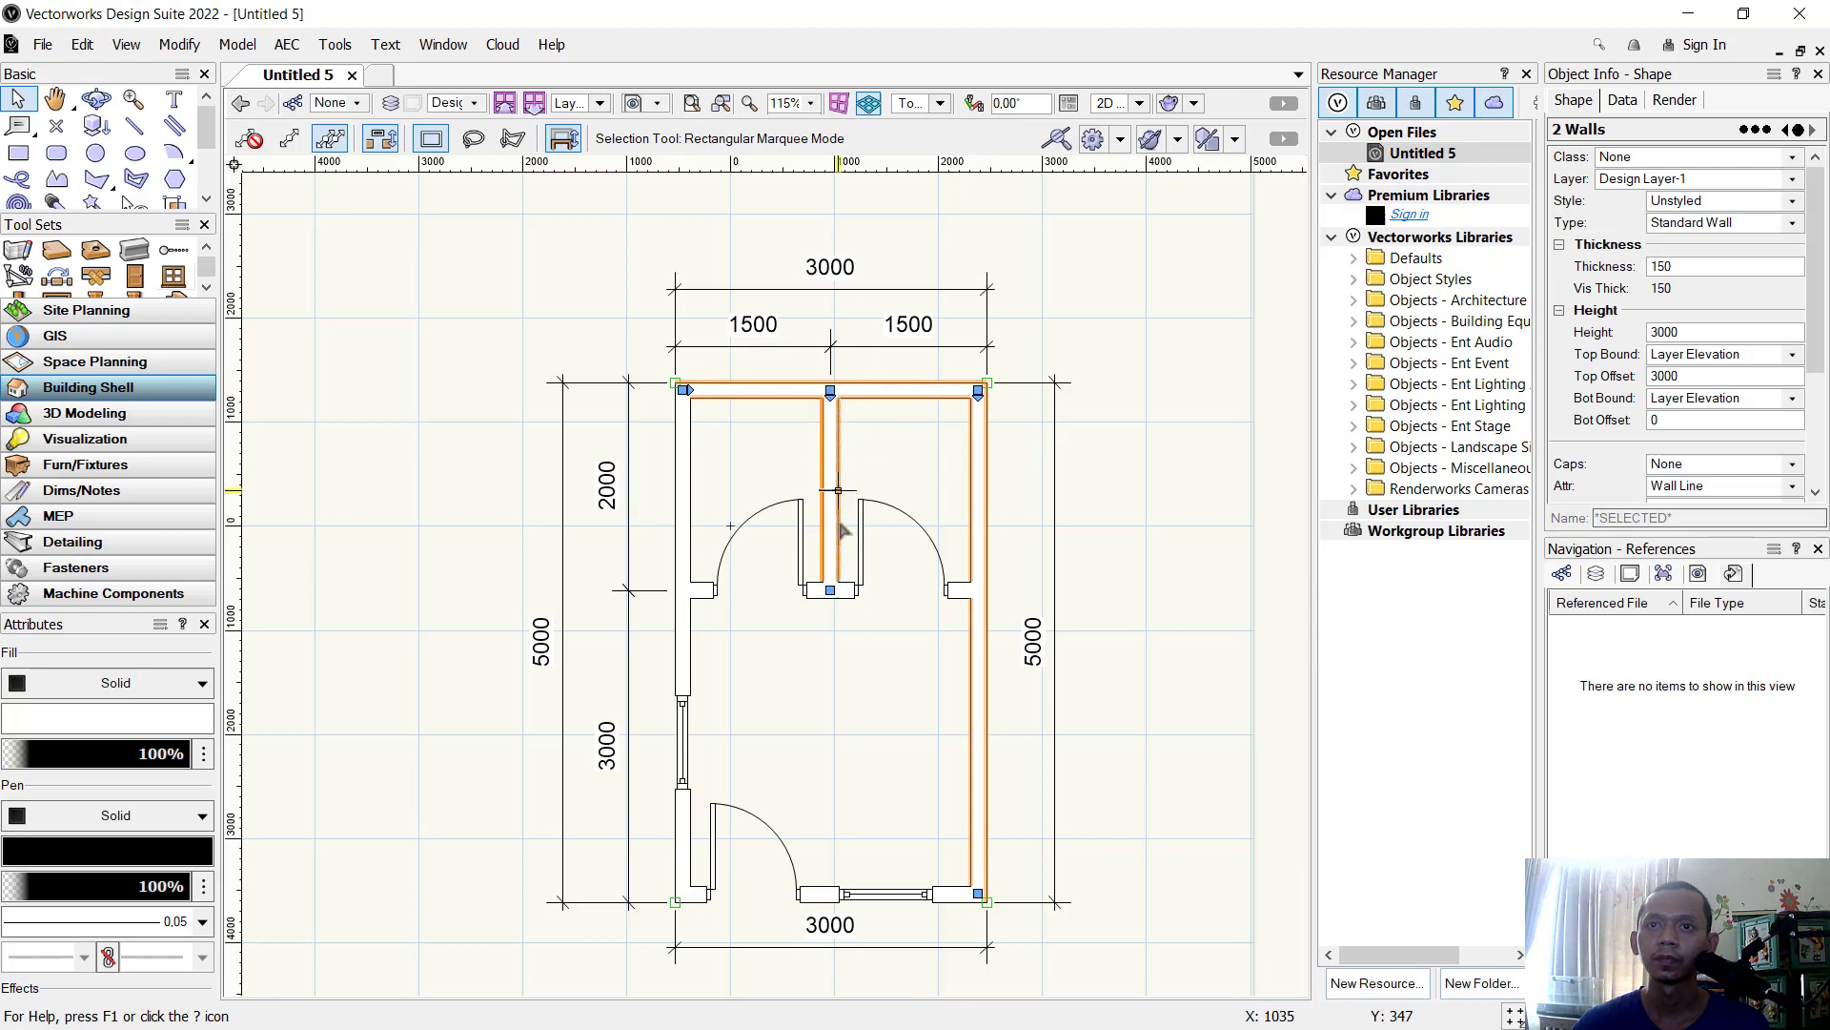
shift+click(683, 572)
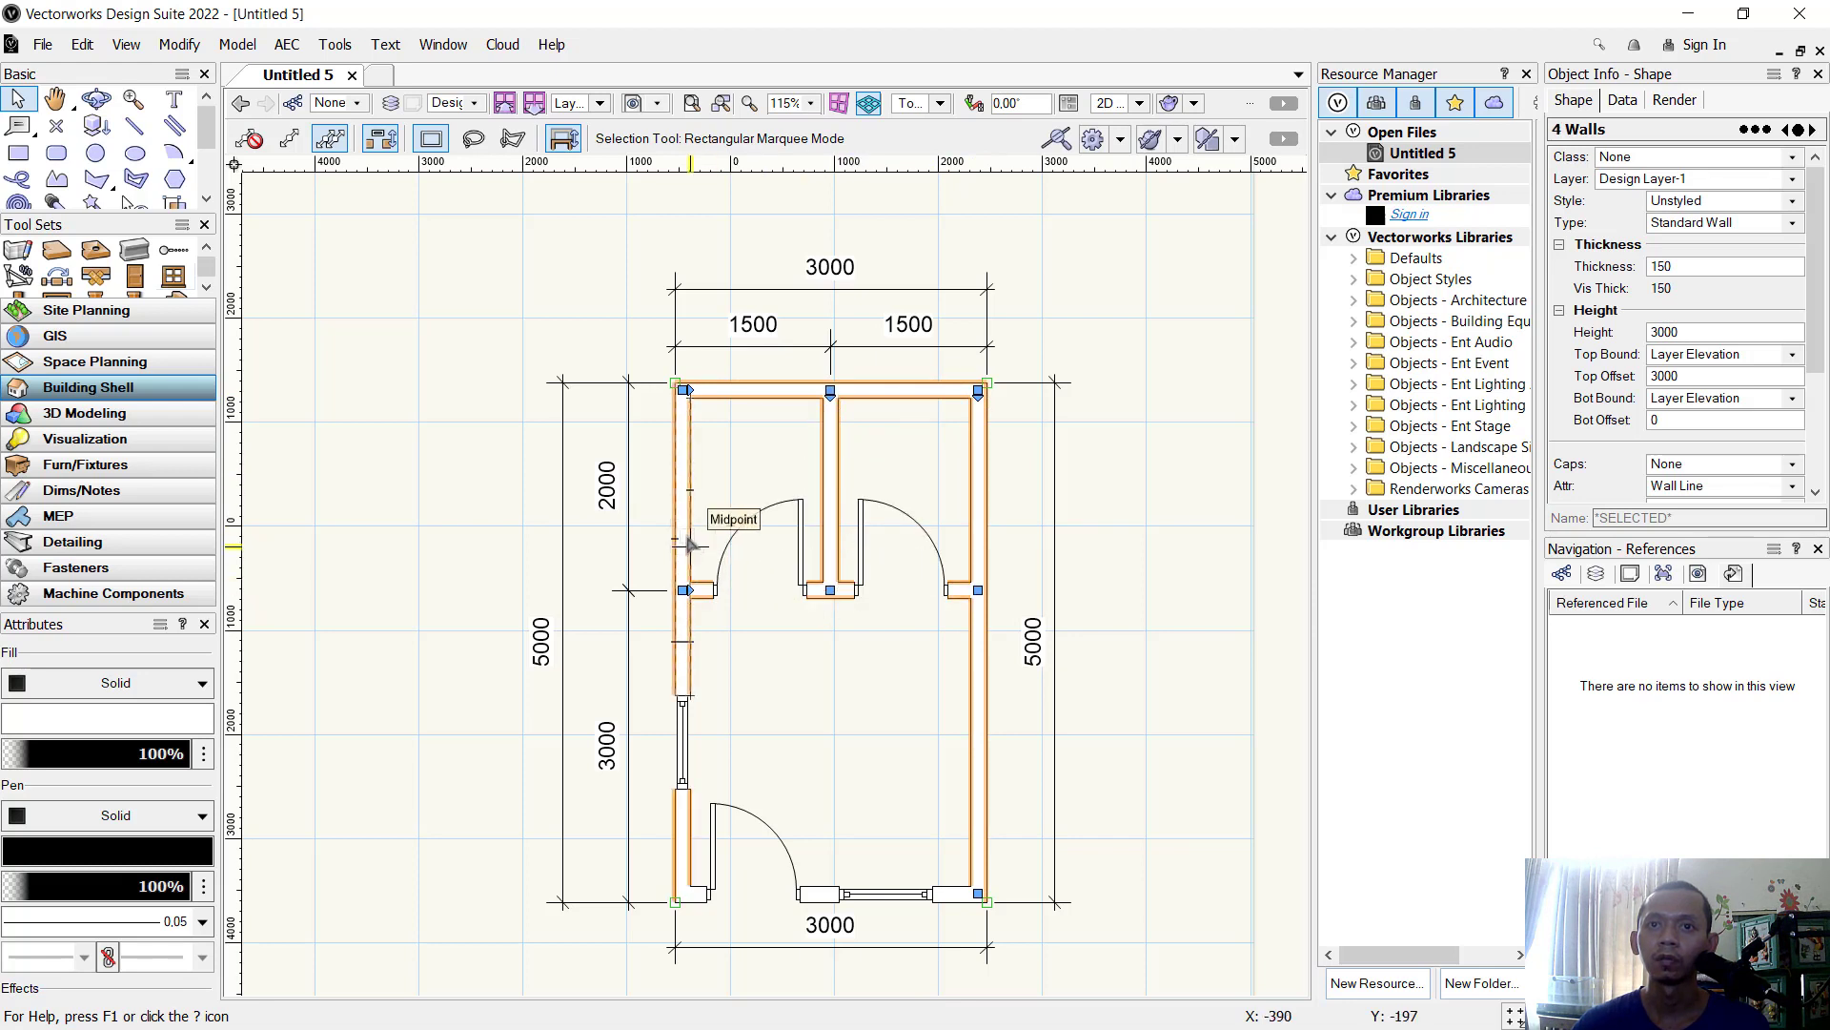
shift+click(682, 839)
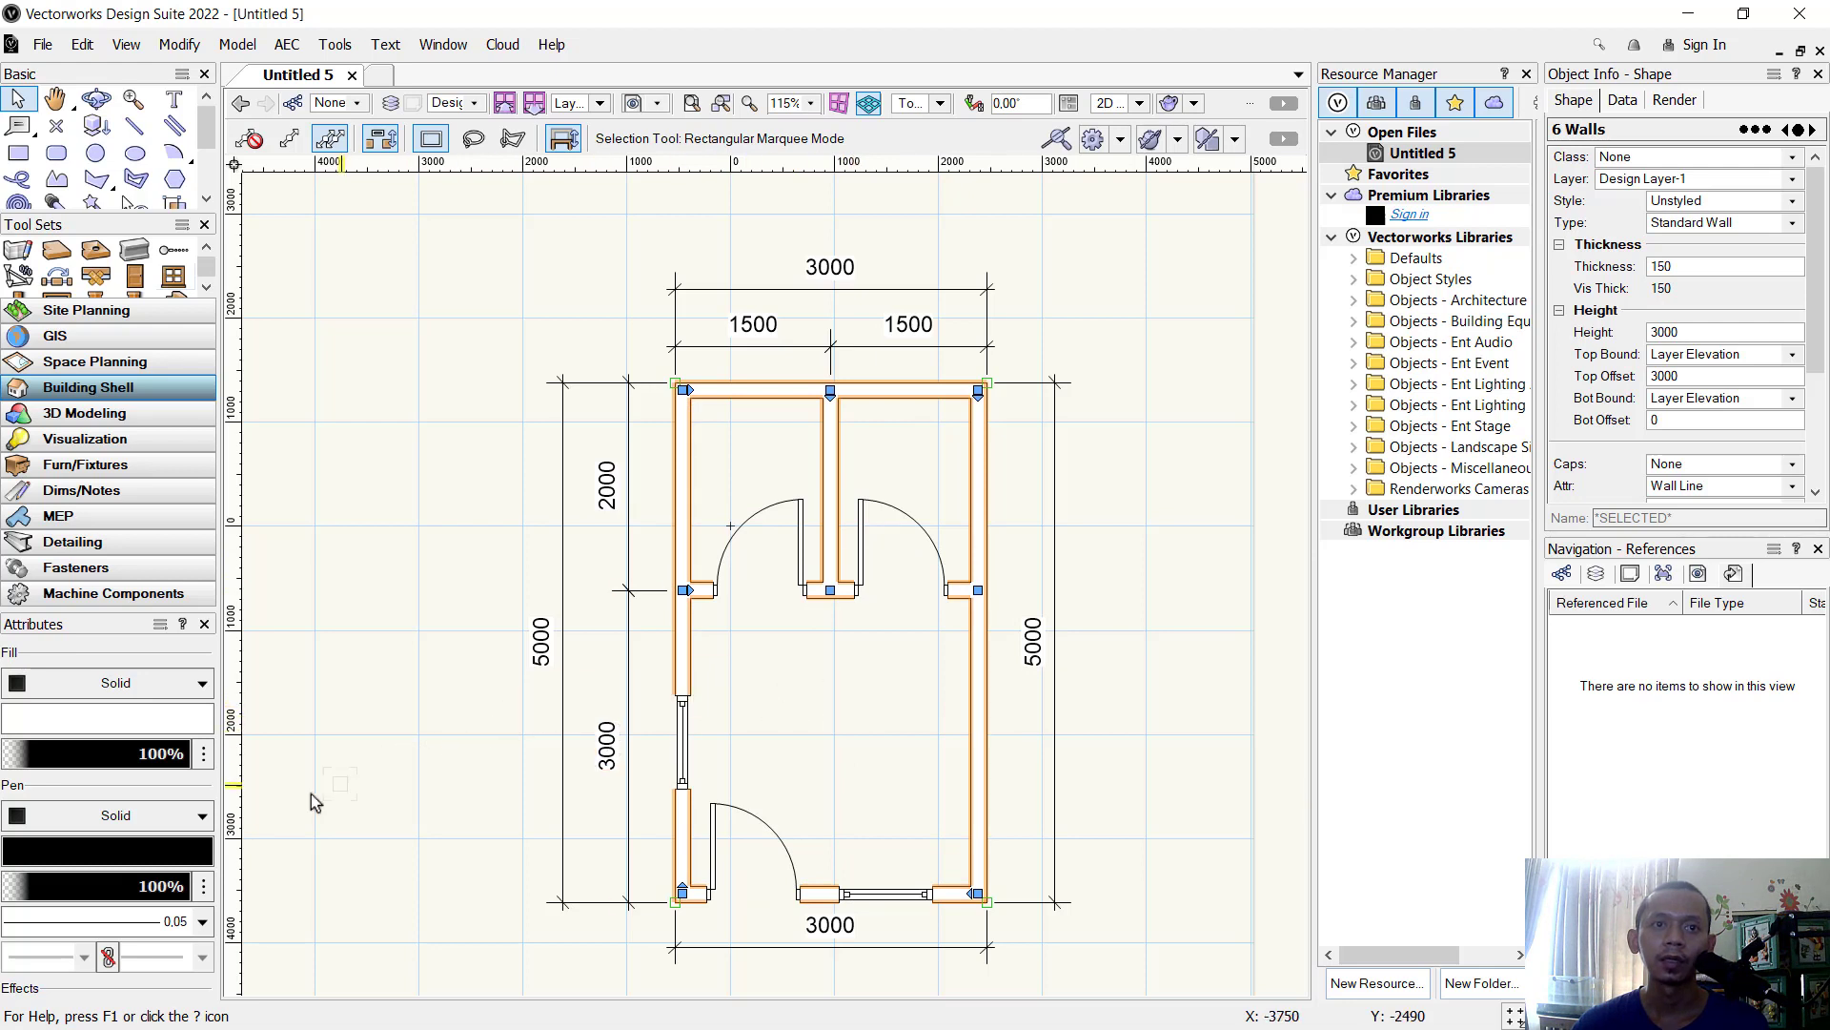
click(181, 853)
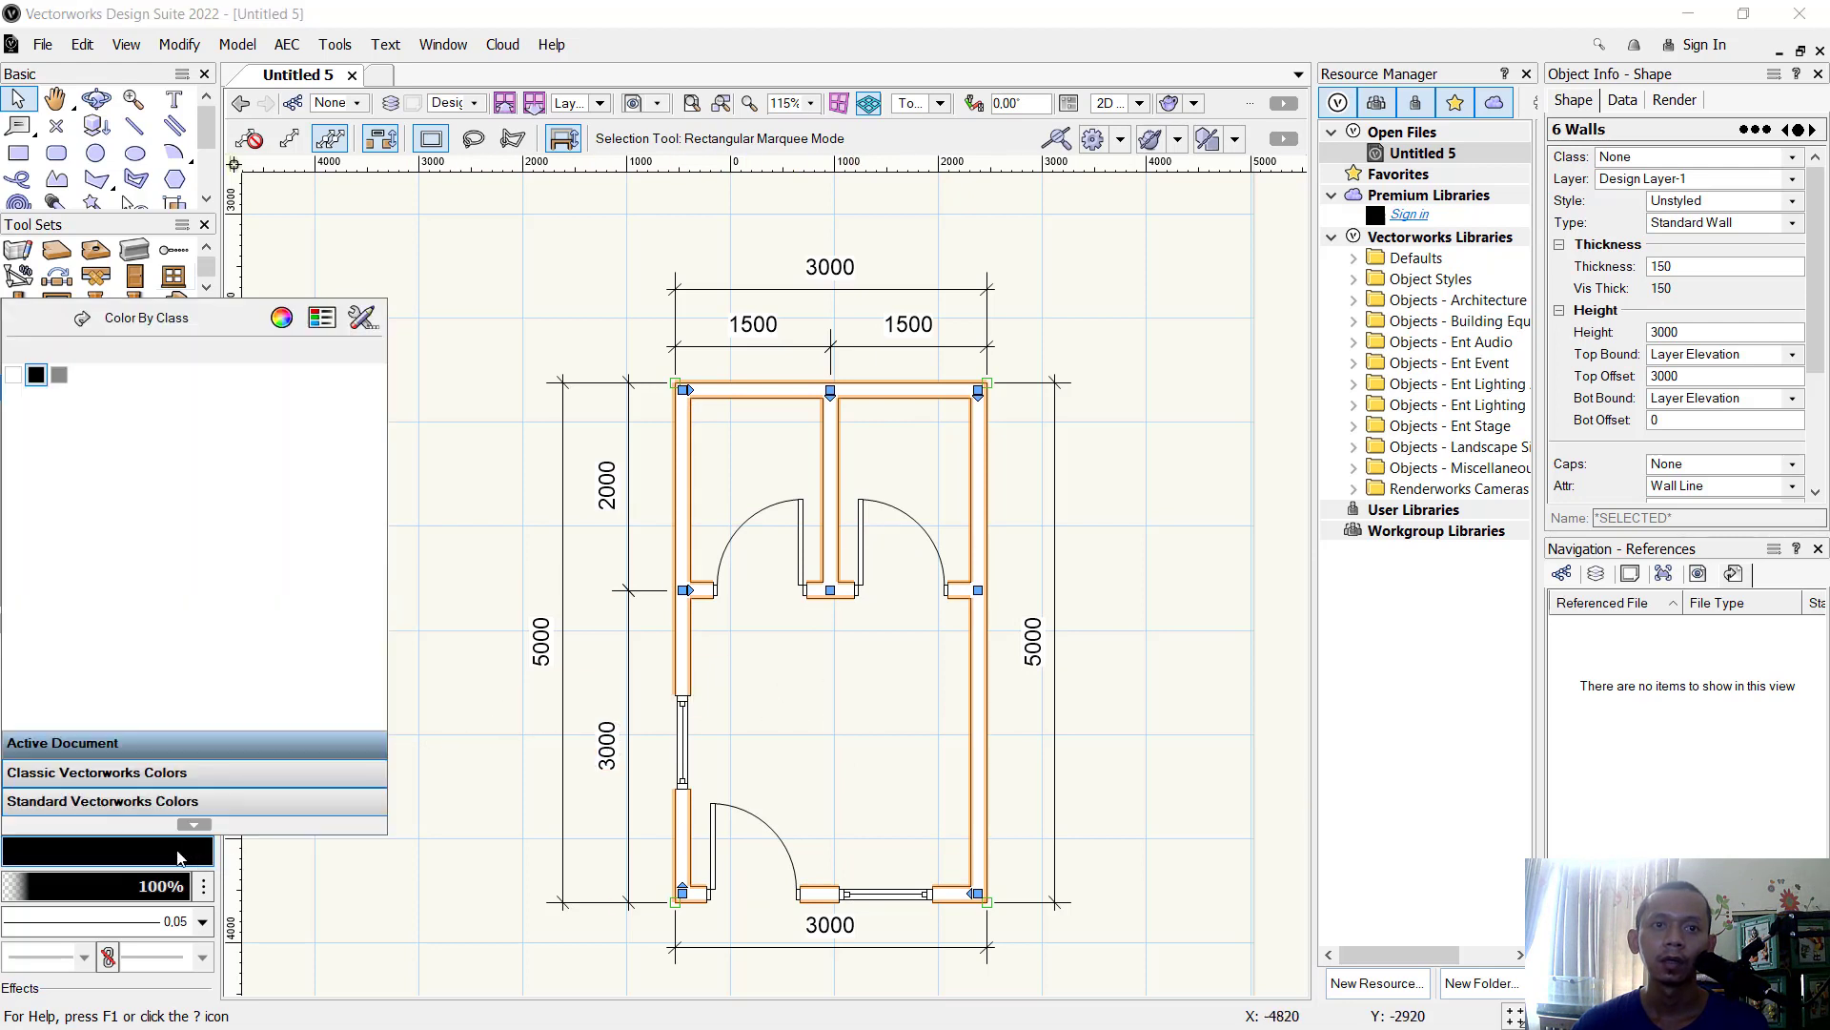
click(282, 319)
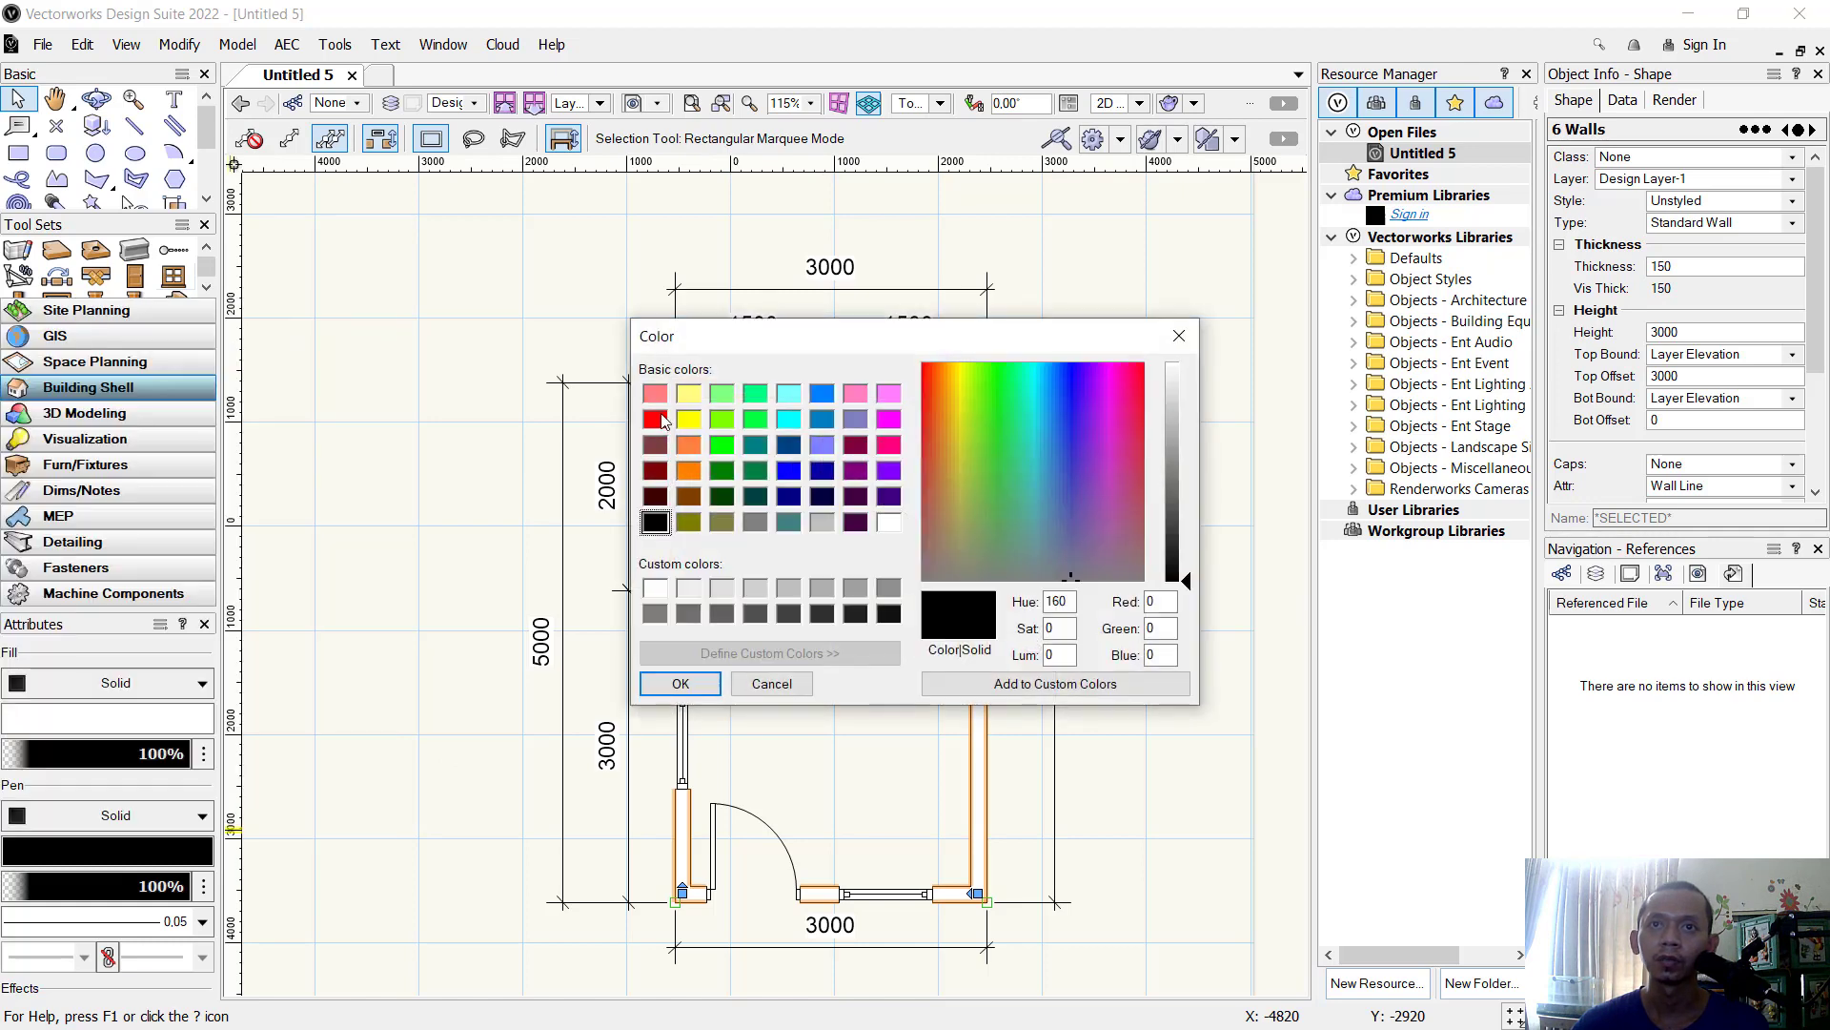
click(656, 419)
click(681, 683)
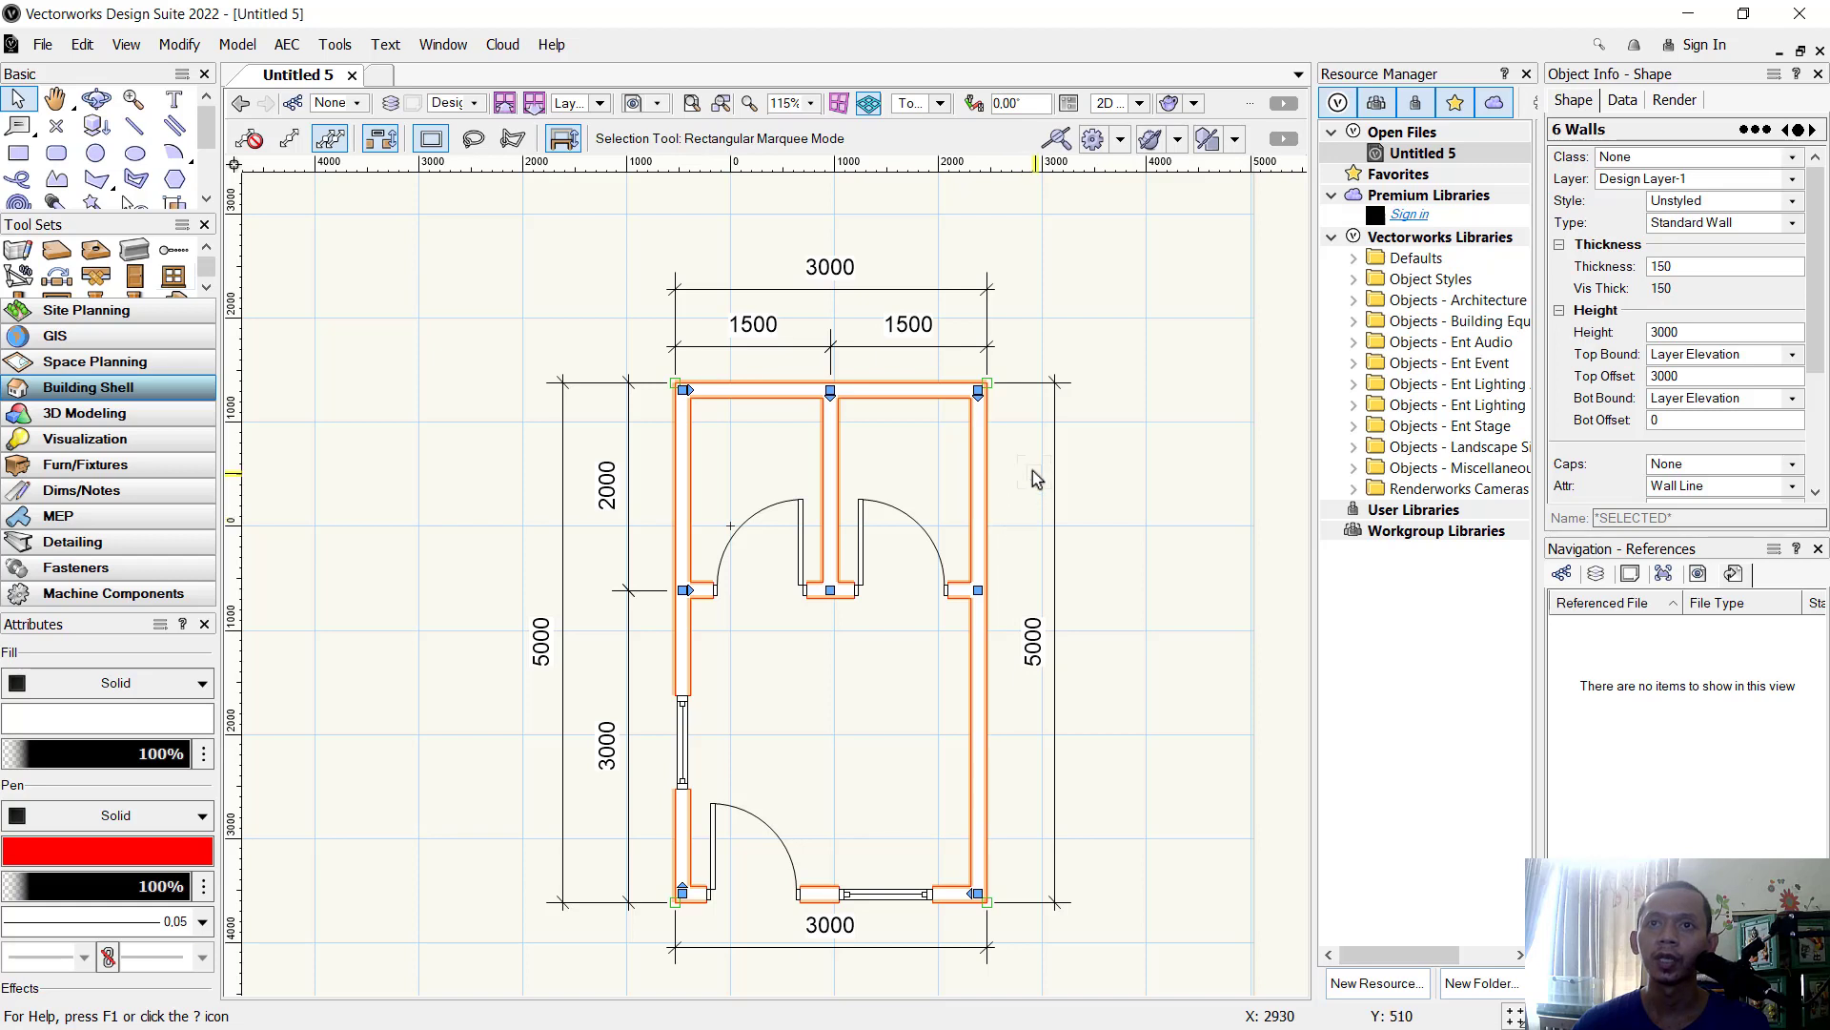
click(1058, 496)
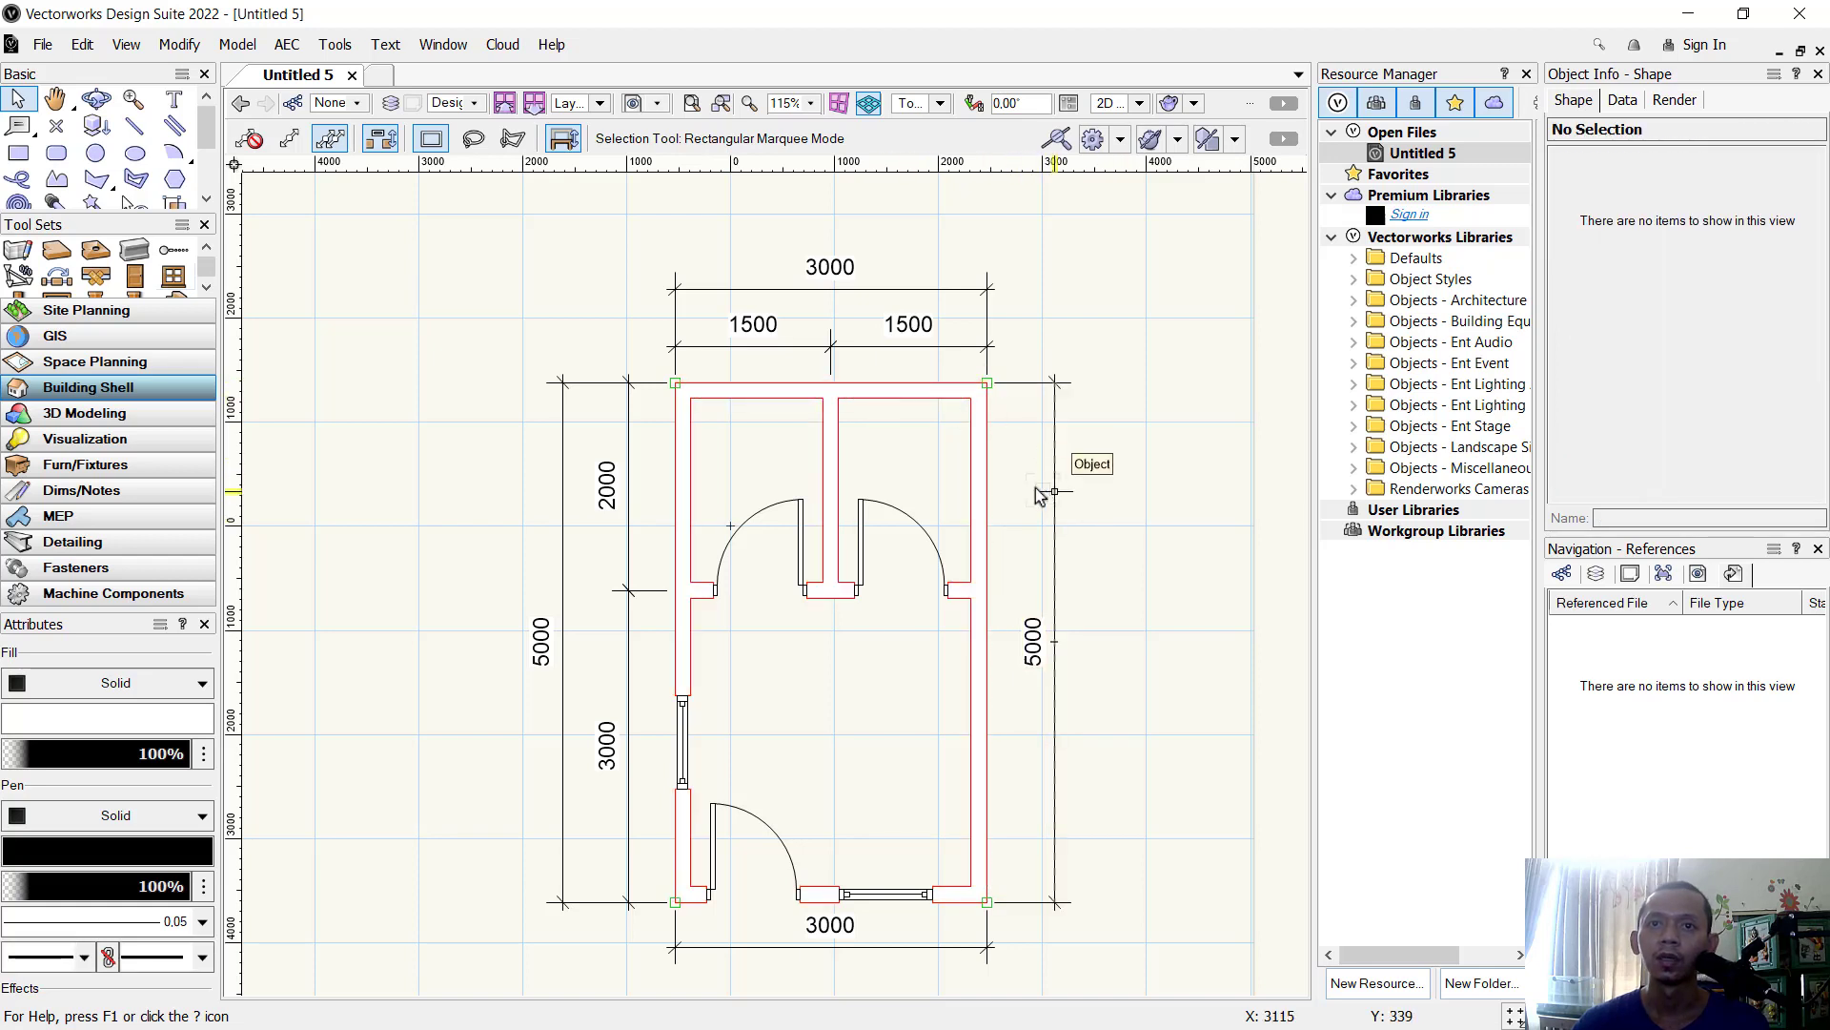
Select all six walls and switch their fill to the Brick HF hatch.
click(700, 660)
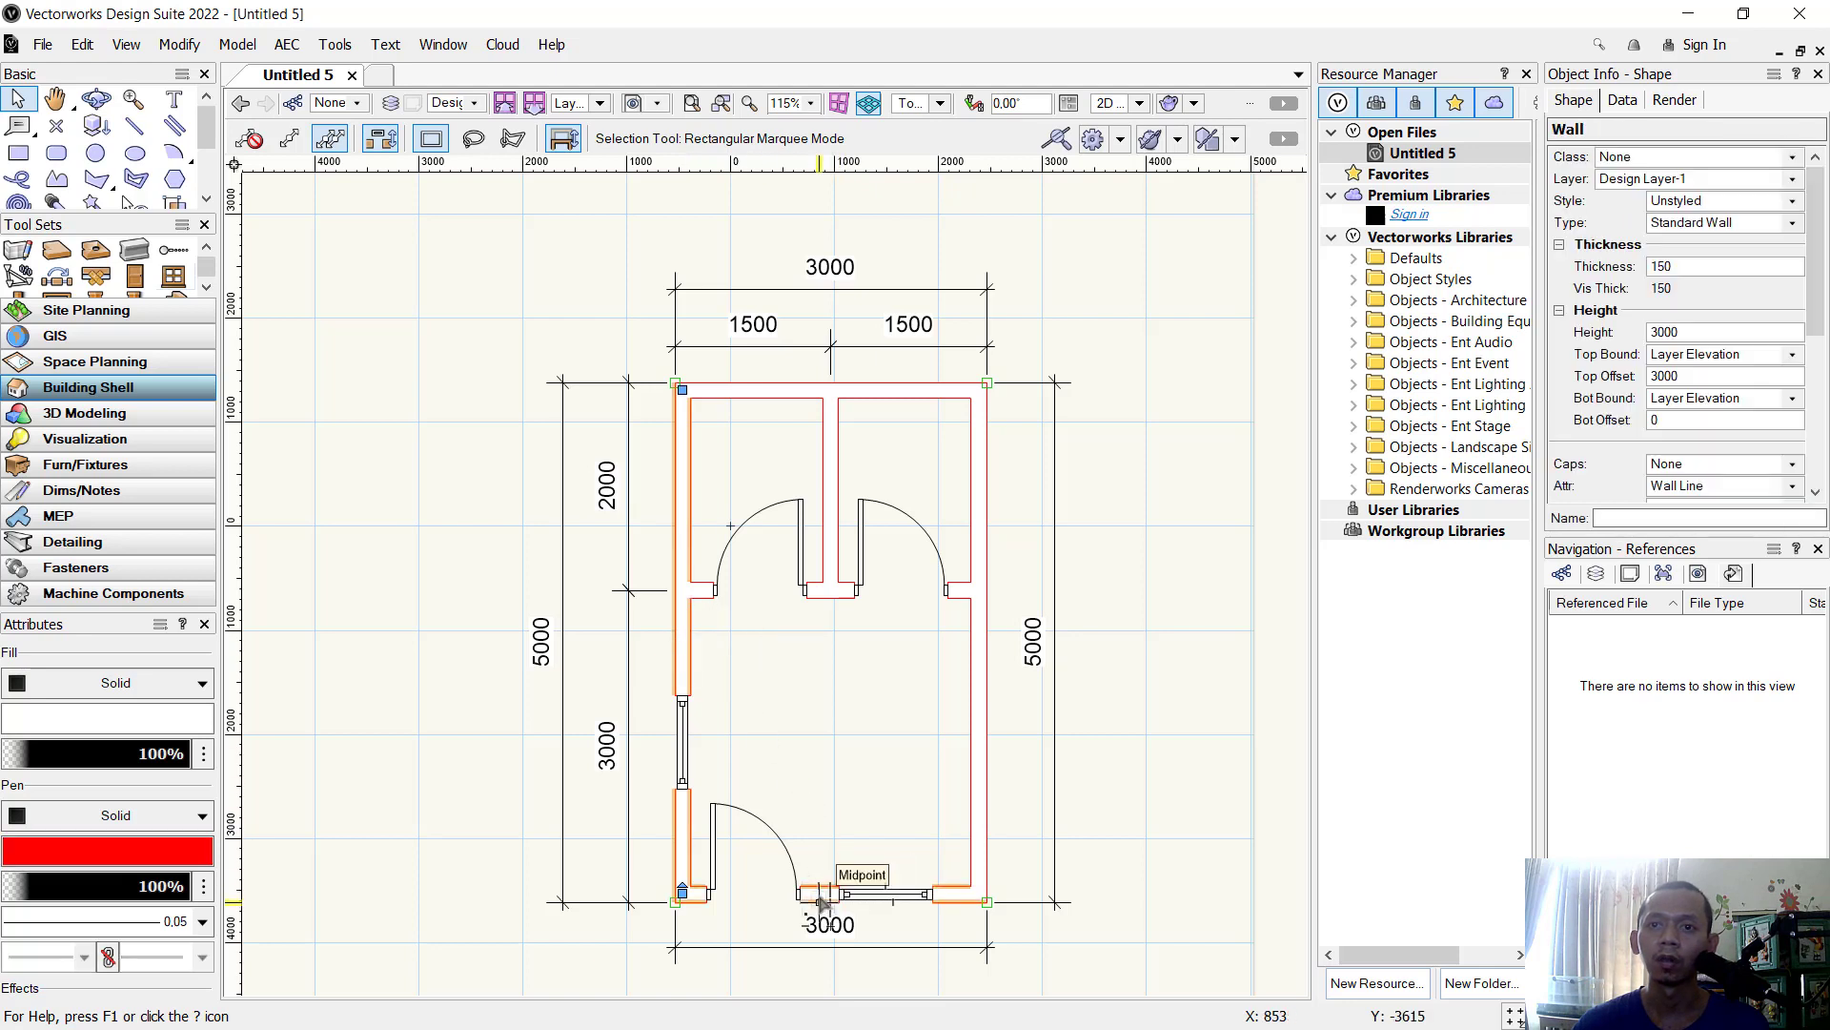
shift+click(982, 767)
shift+click(974, 572)
shift+click(920, 399)
shift+click(826, 450)
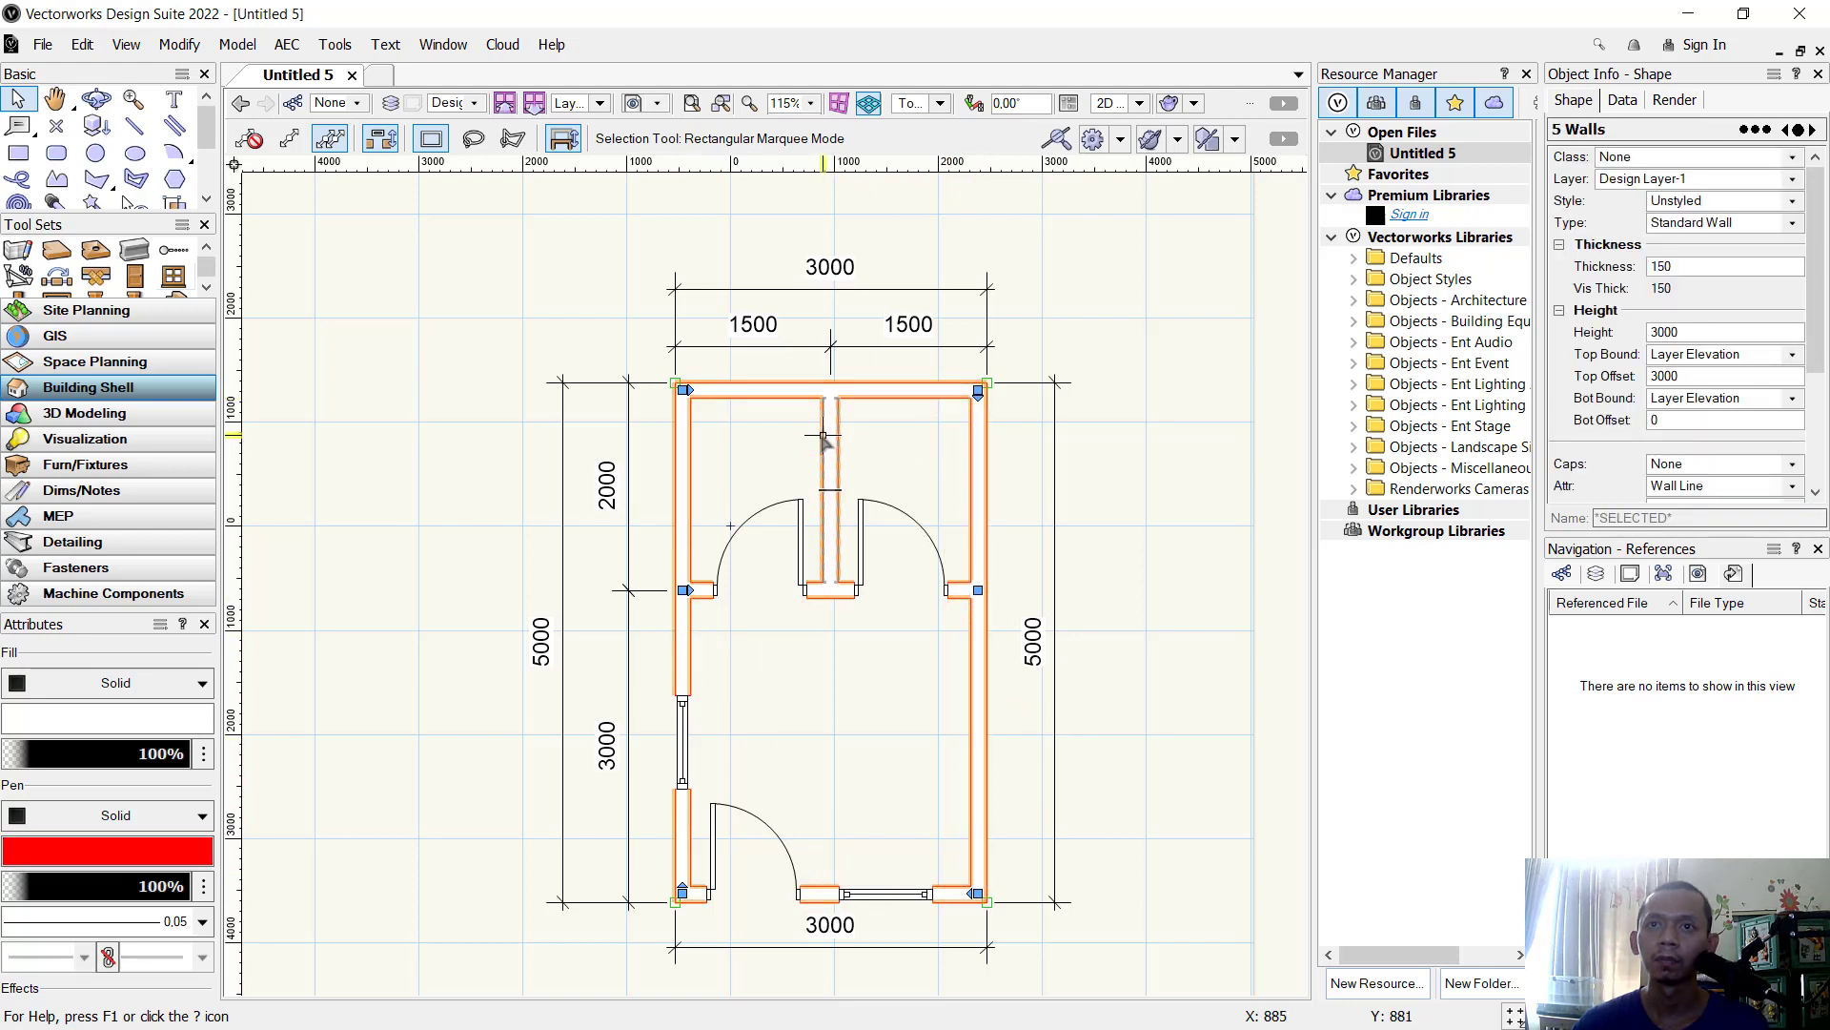
shift+click(833, 477)
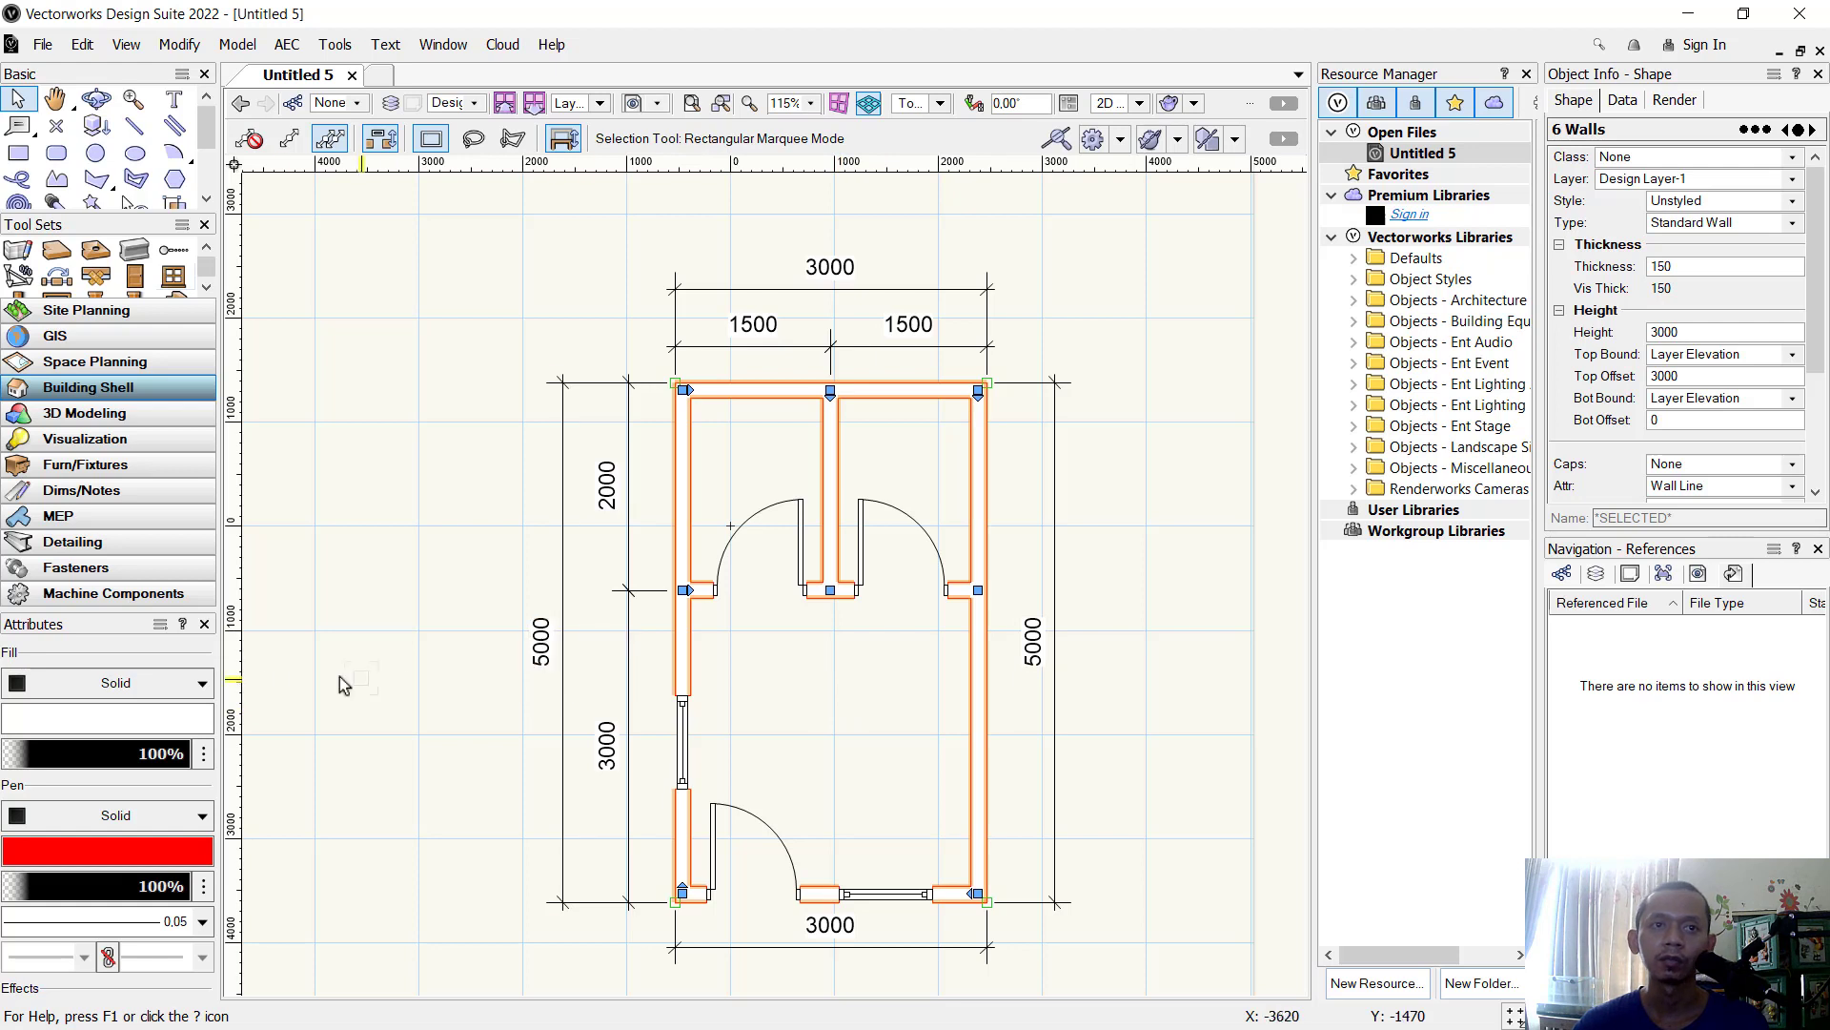
click(205, 686)
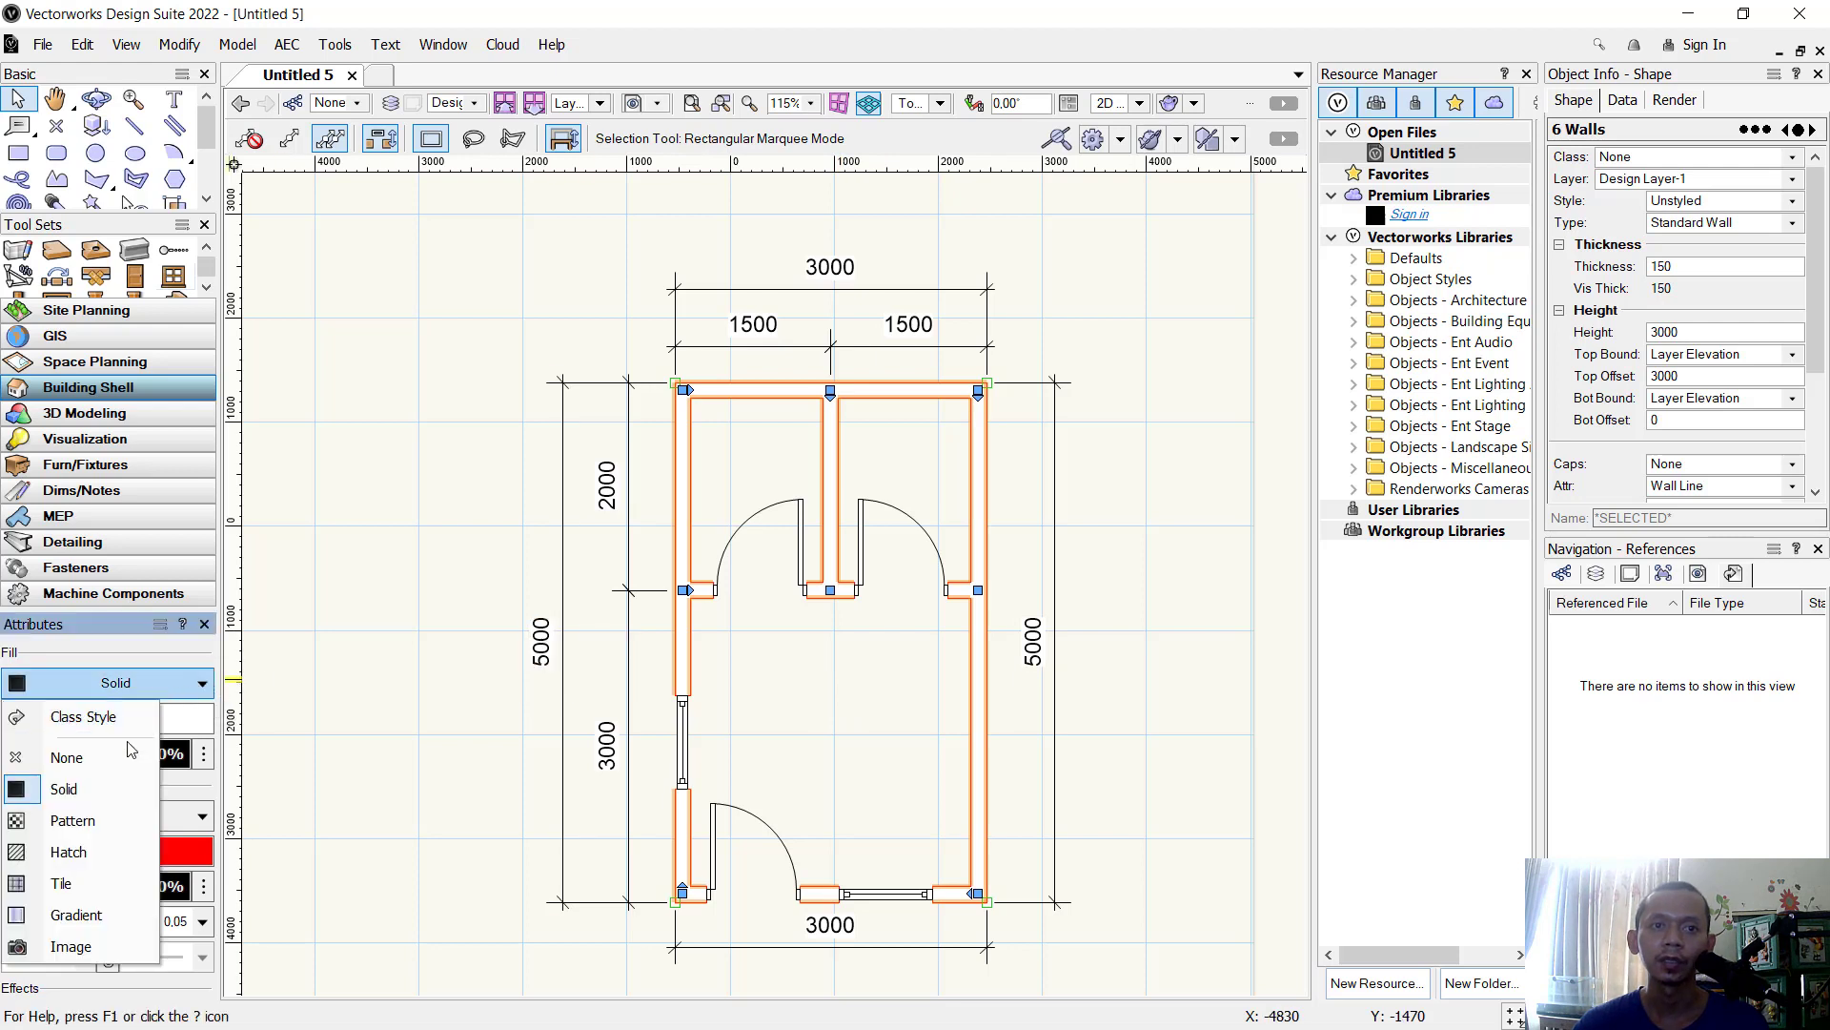
click(86, 851)
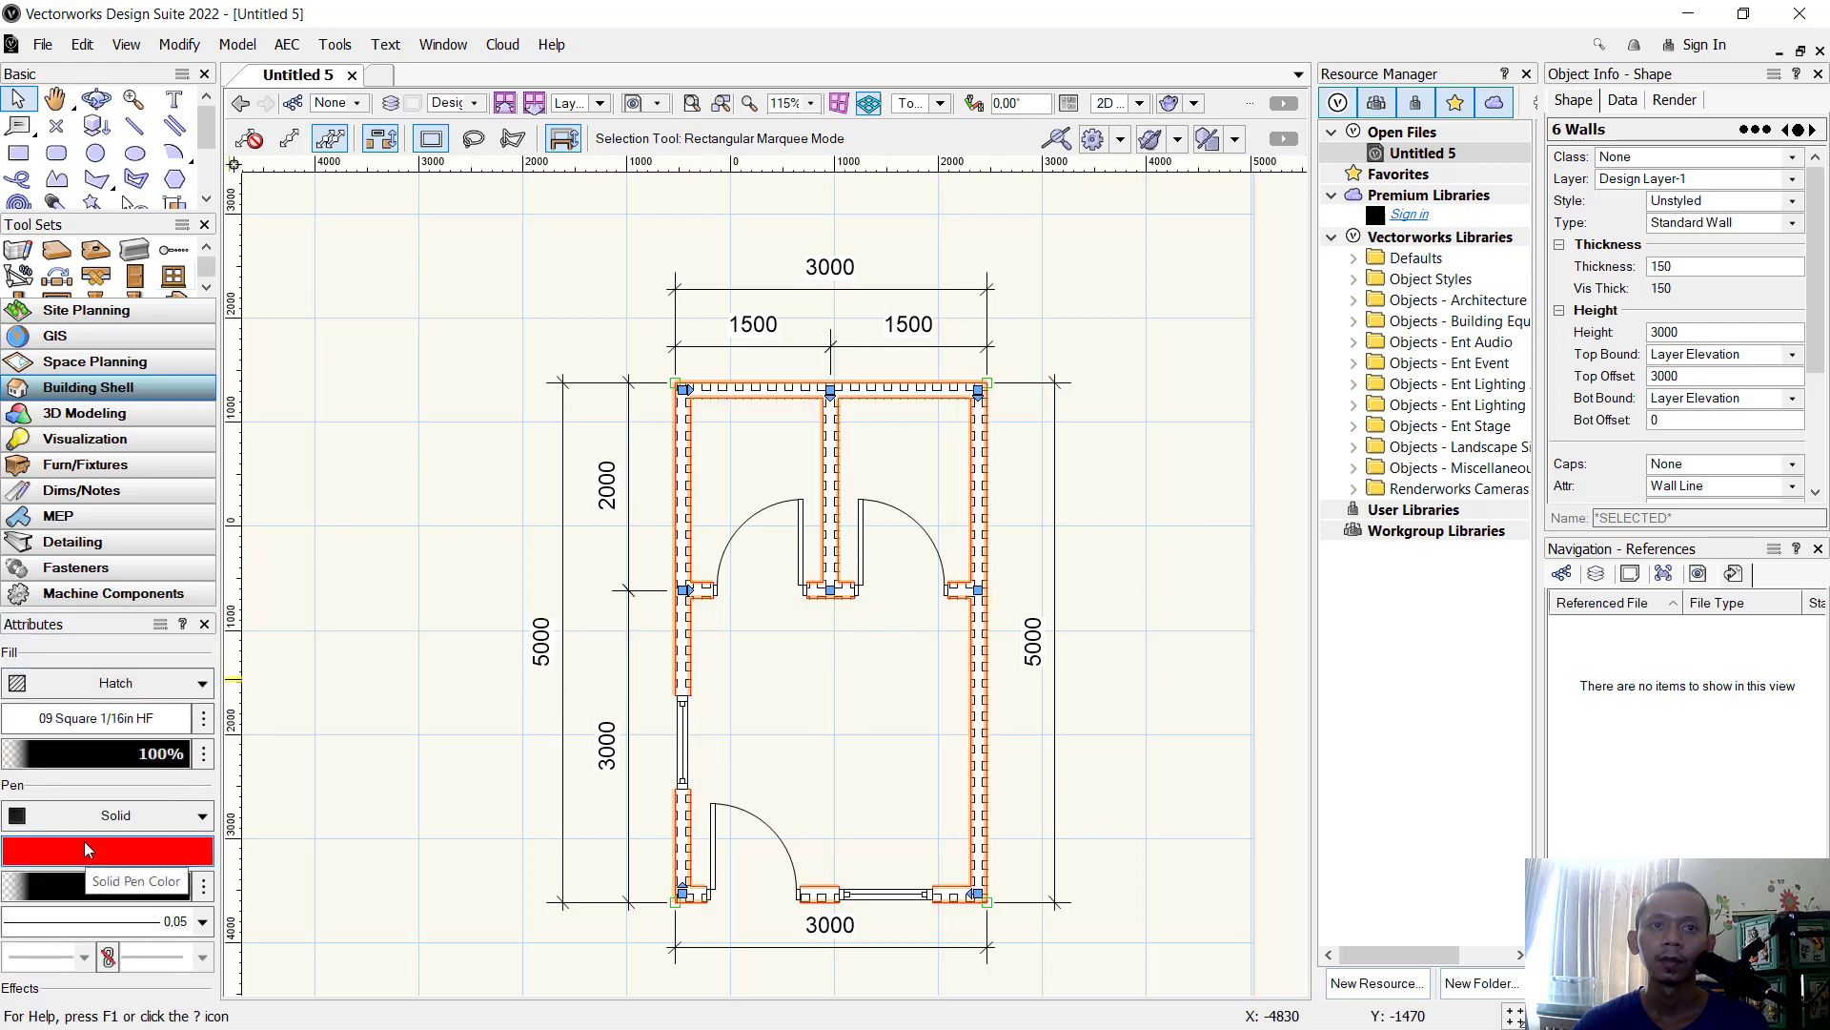
click(203, 723)
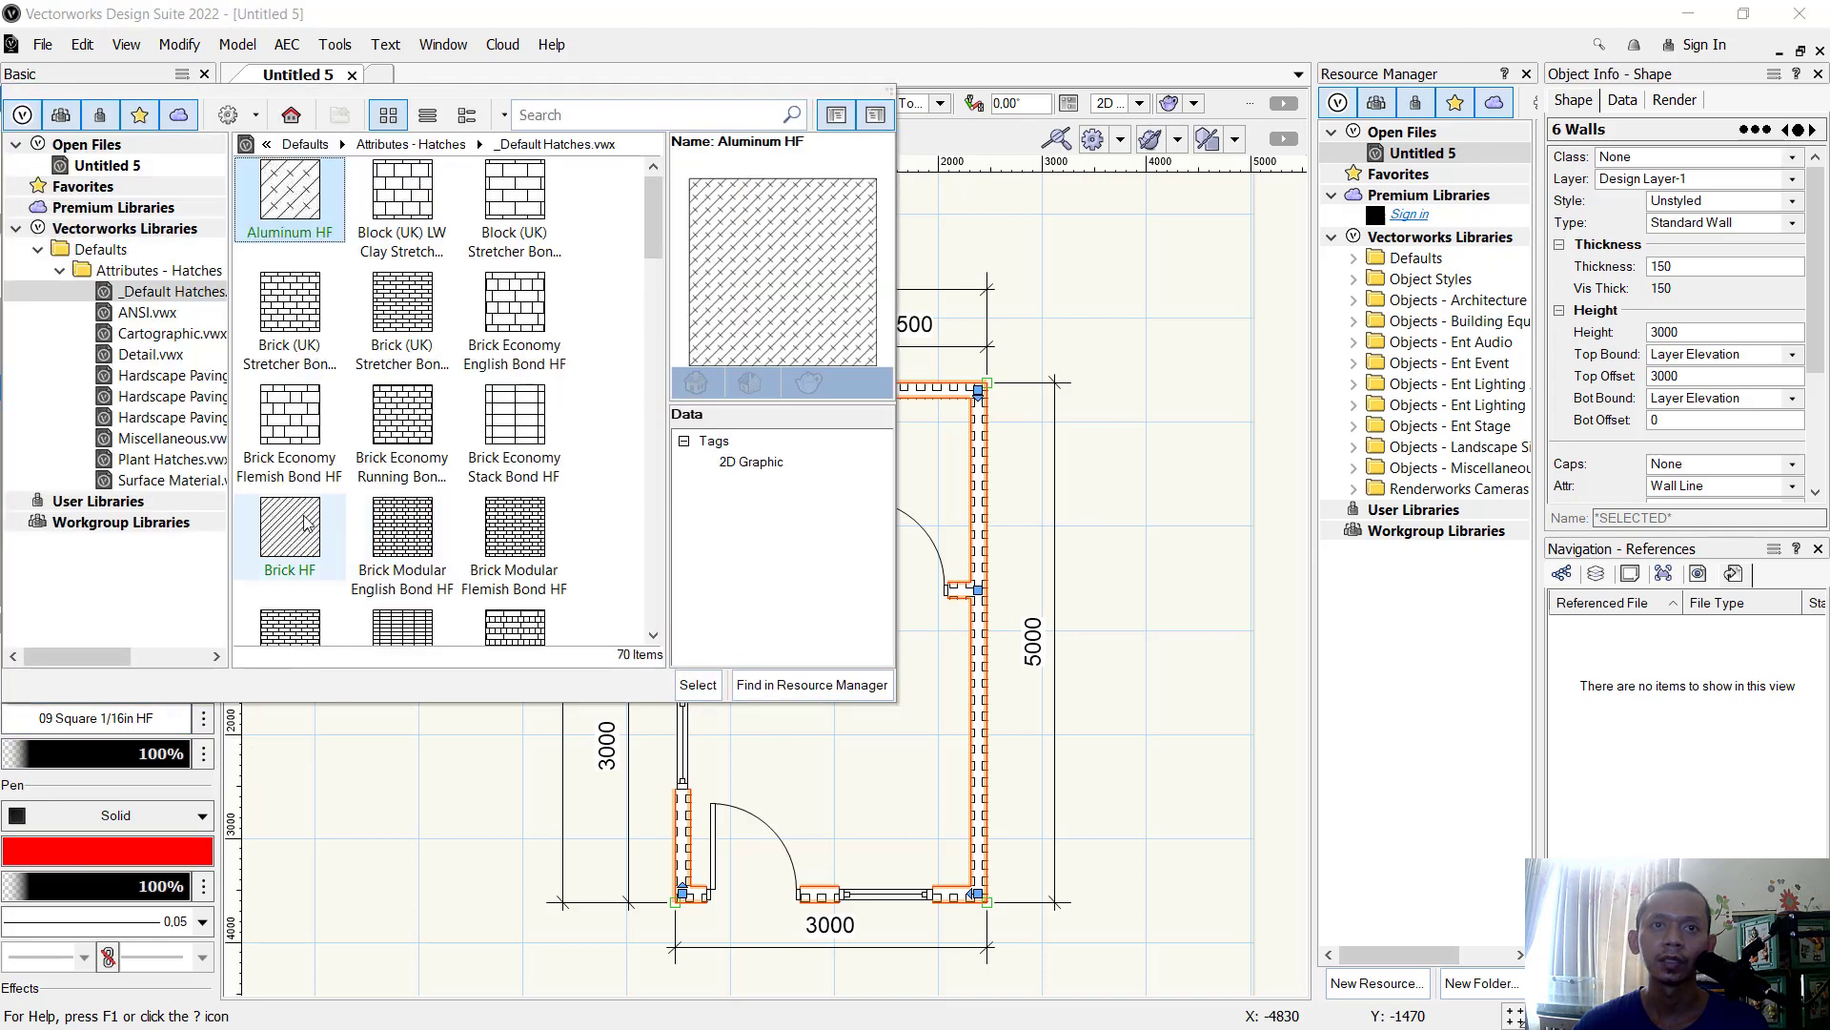
click(312, 544)
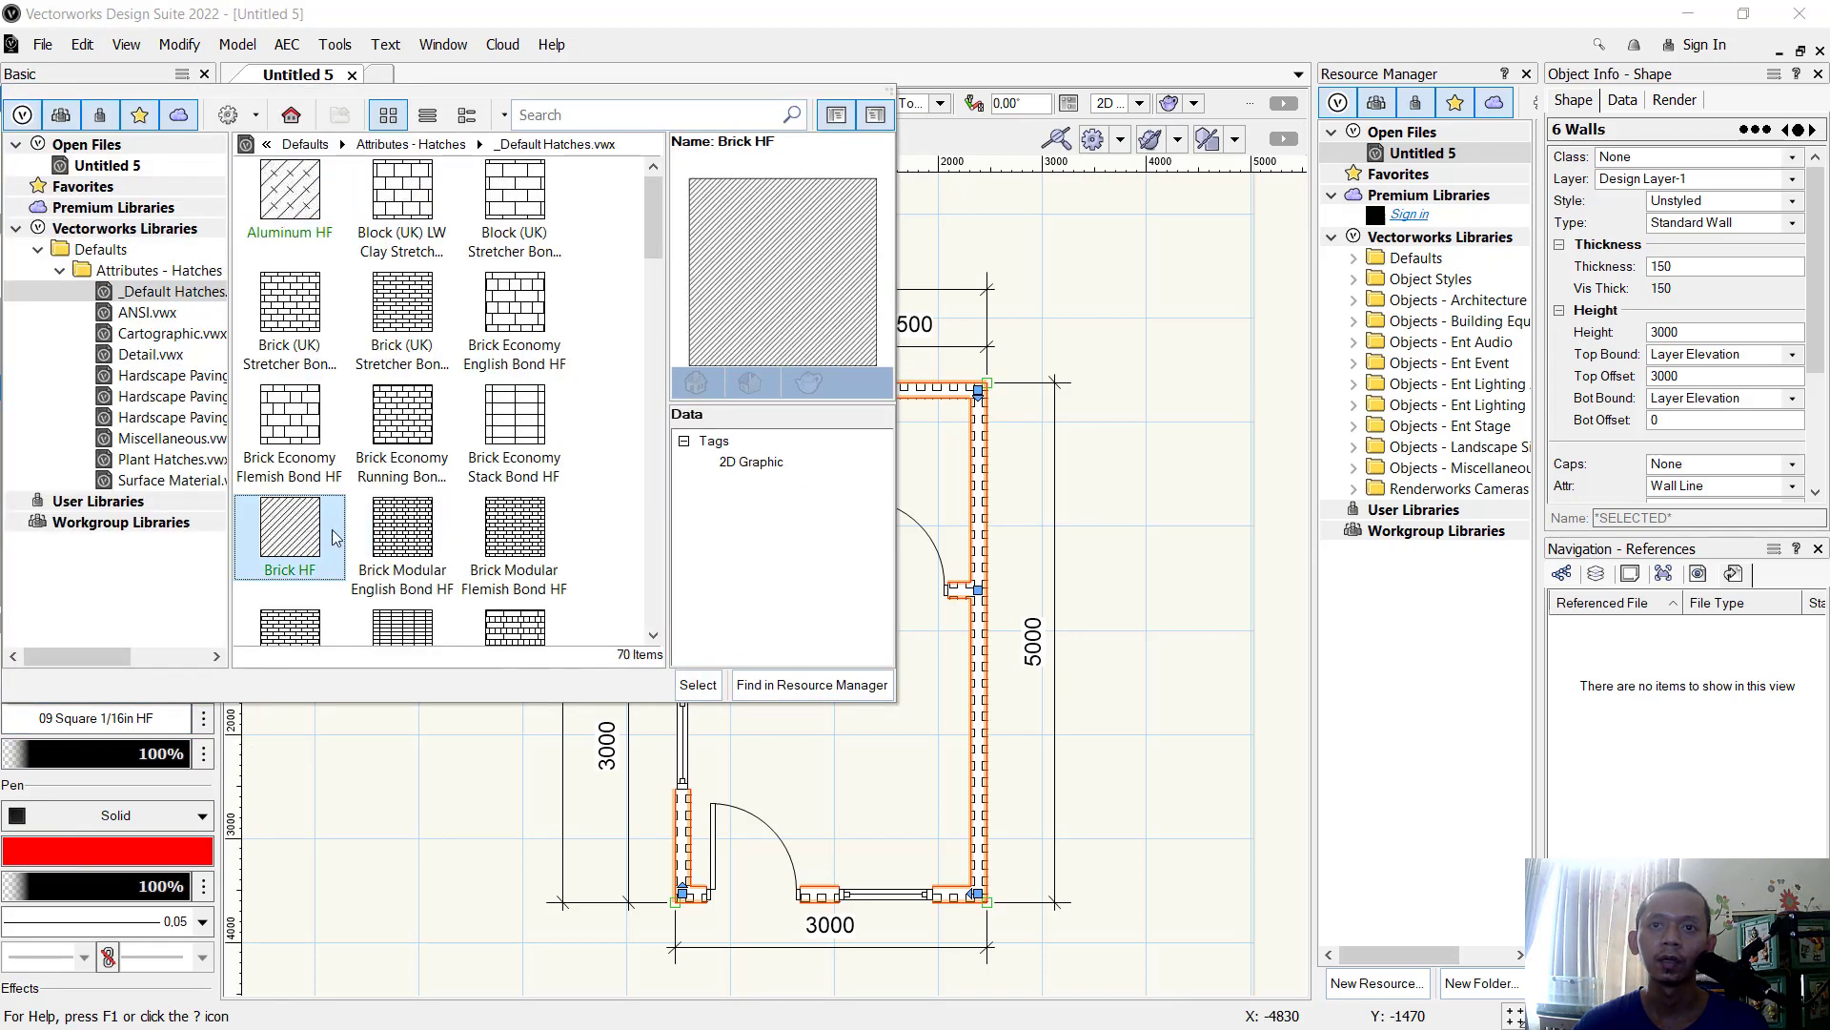
click(694, 687)
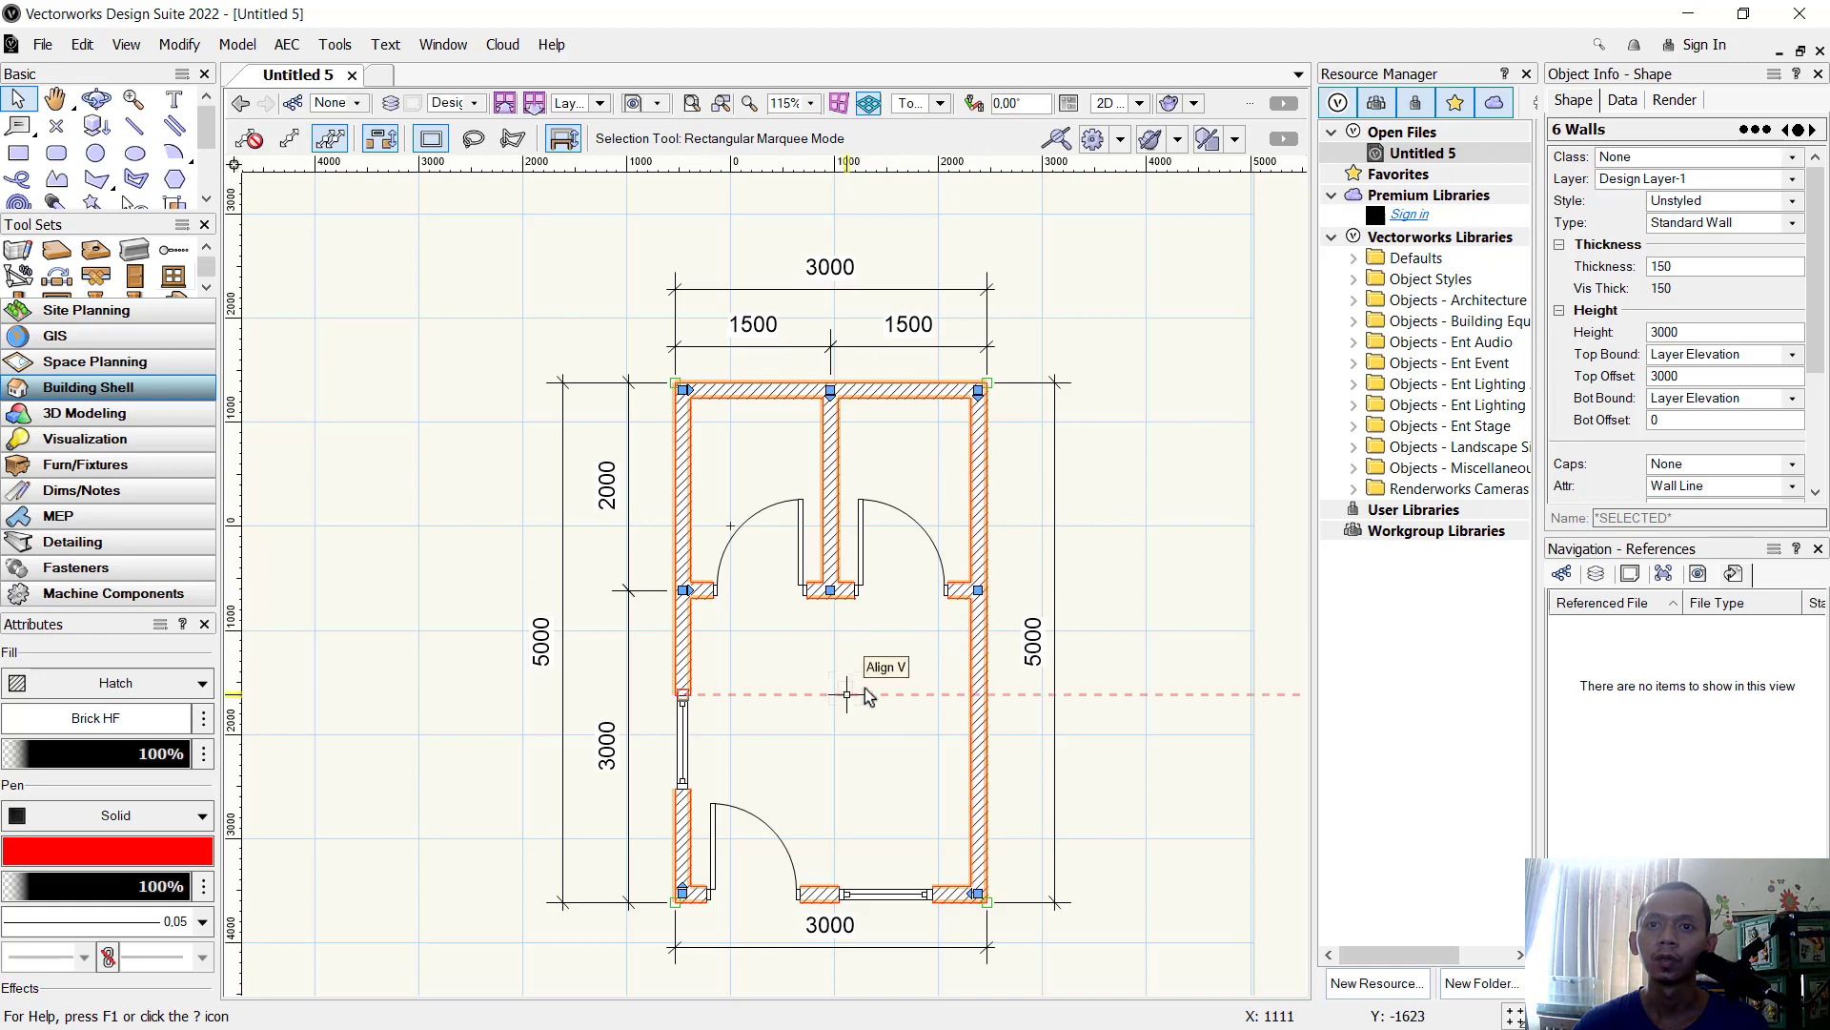
click(1183, 612)
Type a LIVING text label inside the large lower room.
key(h)
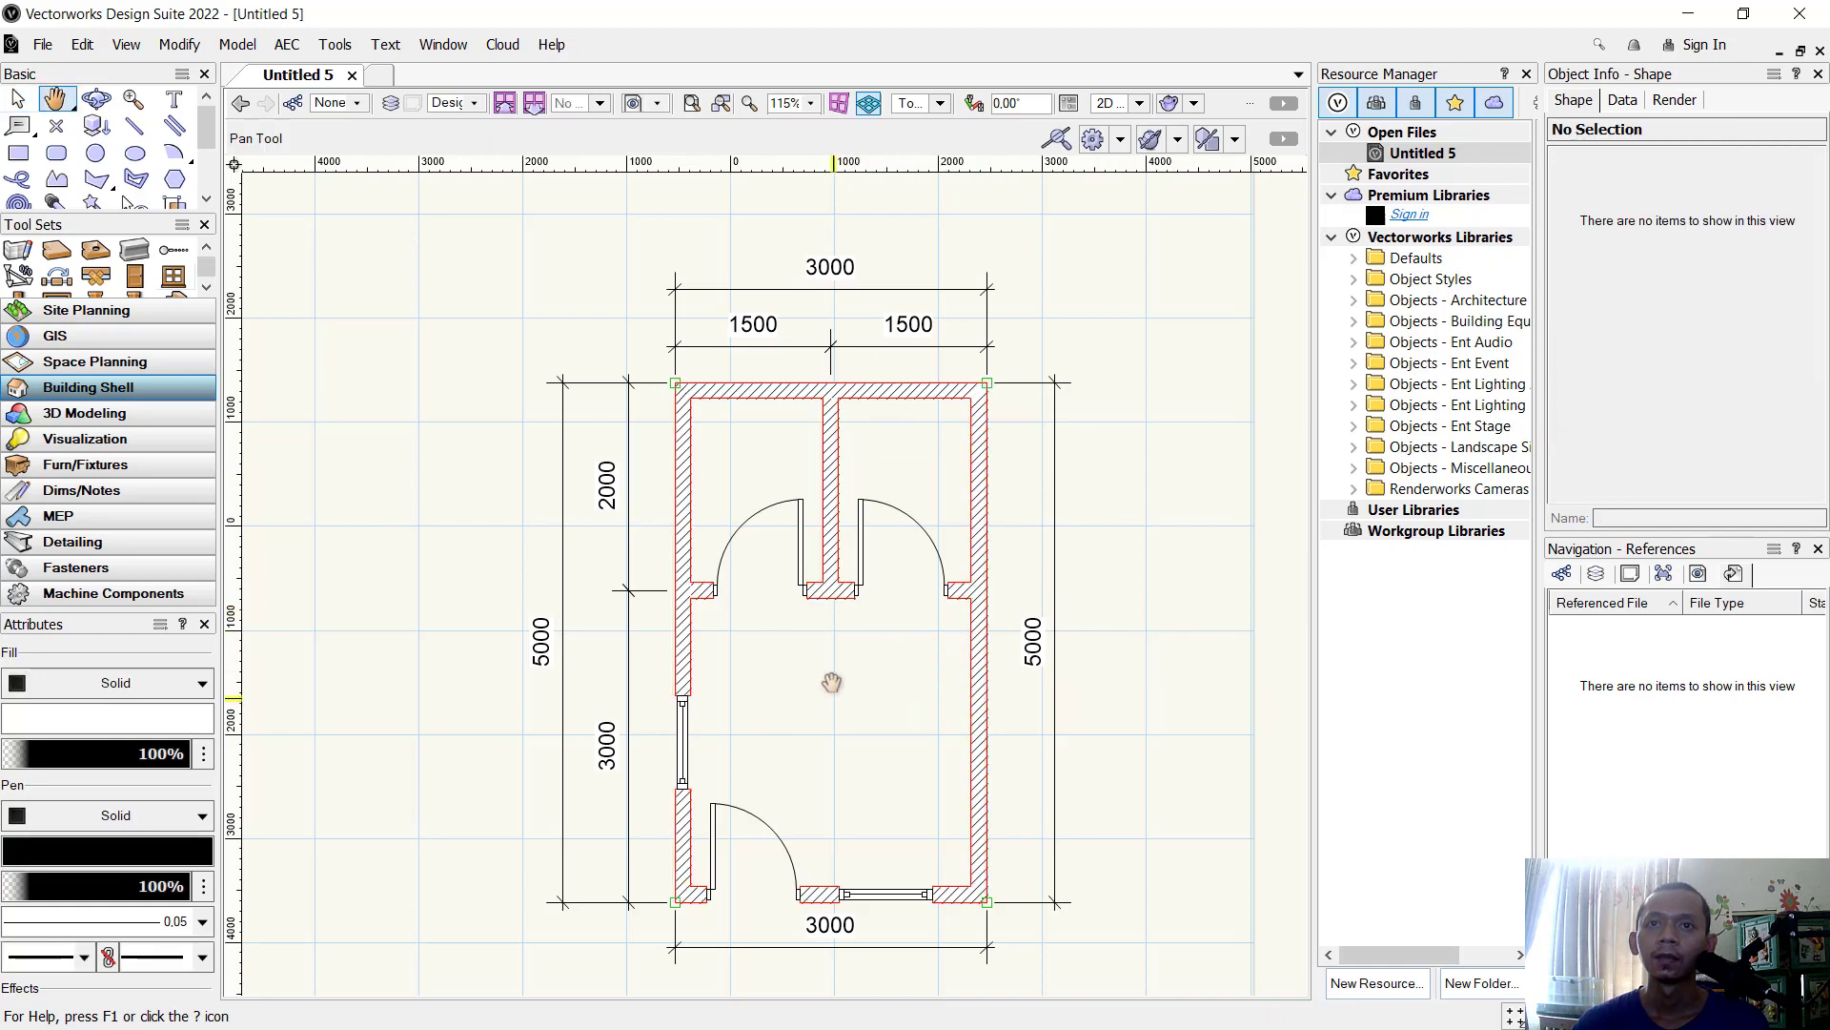
drag(833, 700, 807, 640)
key(x)
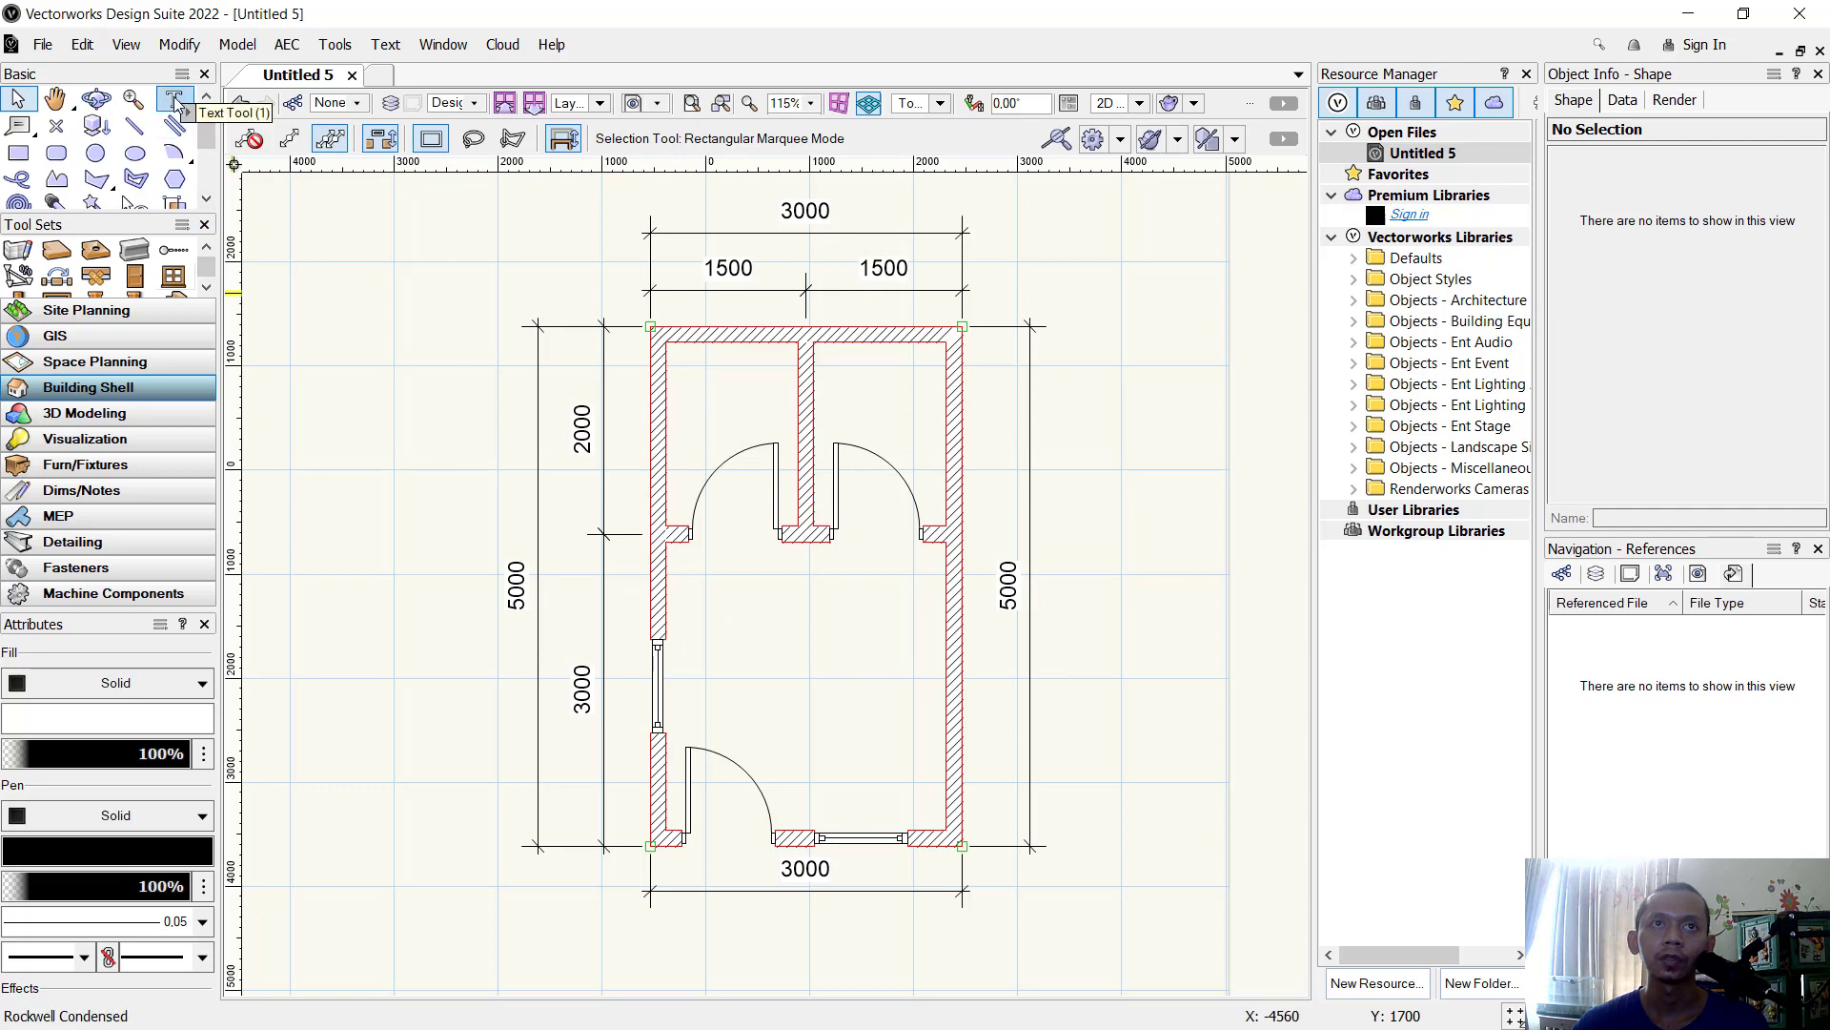
click(174, 99)
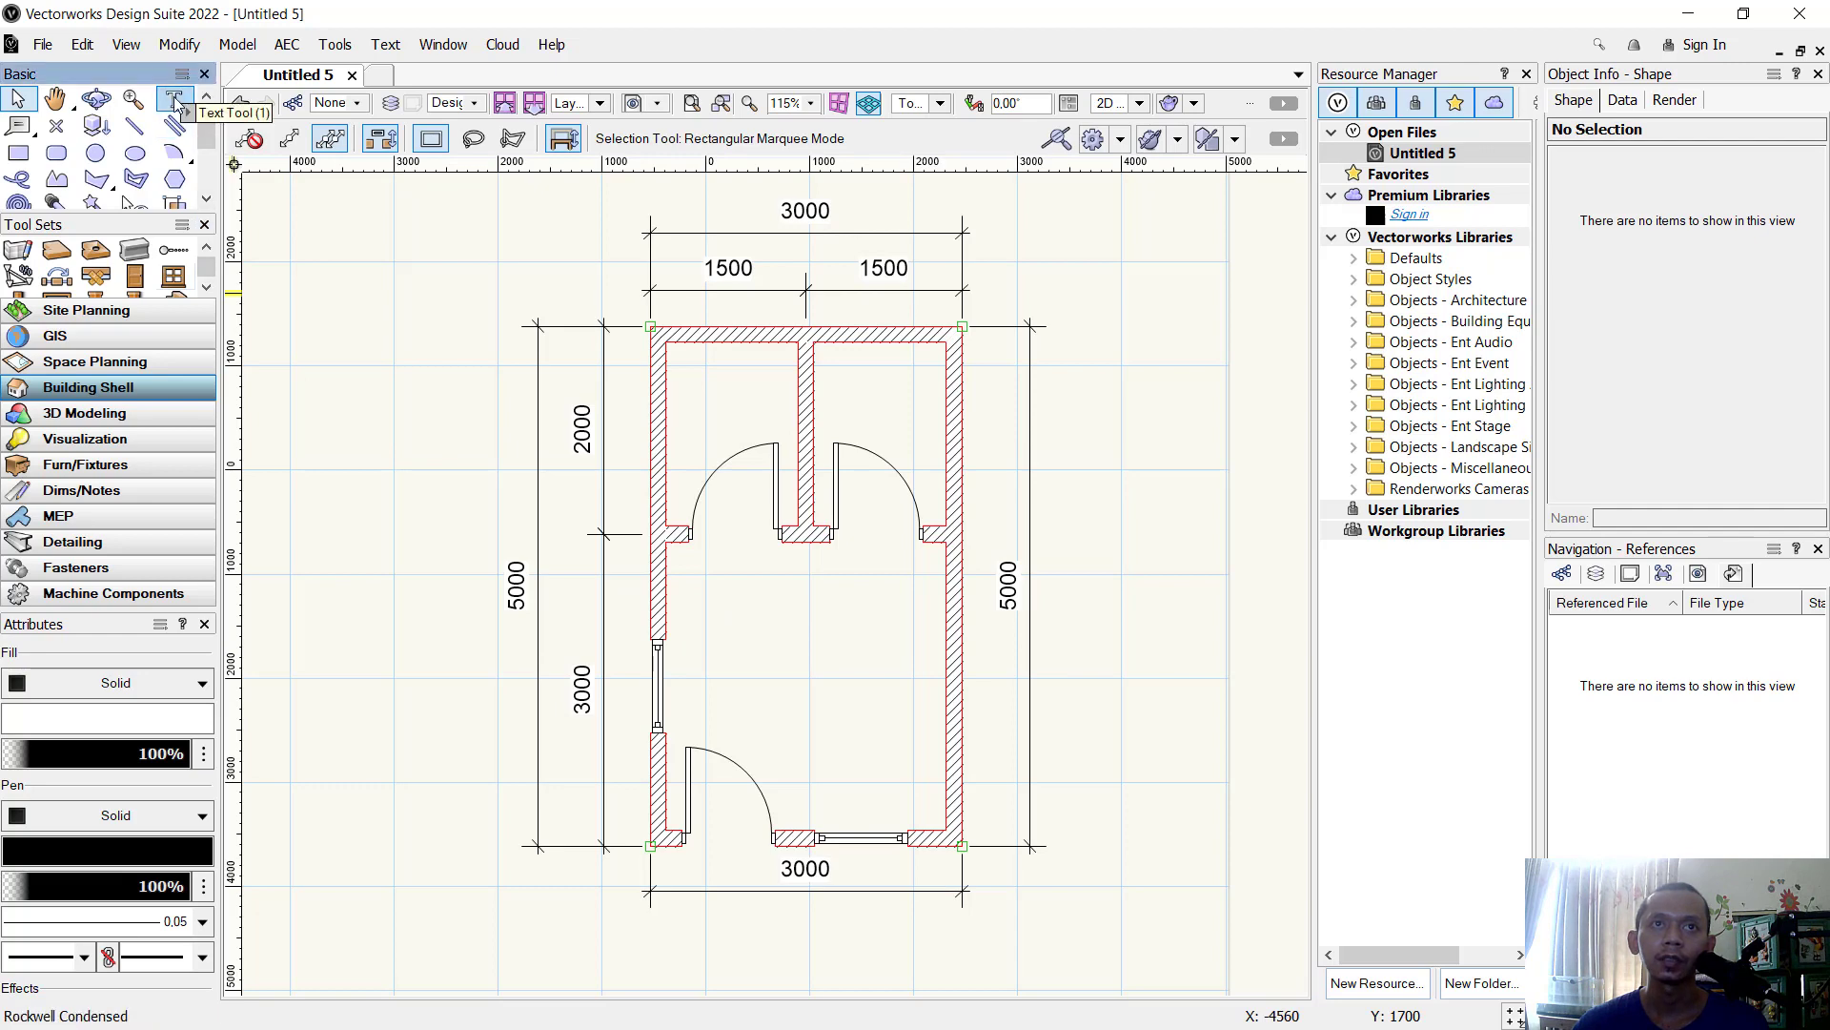
click(745, 637)
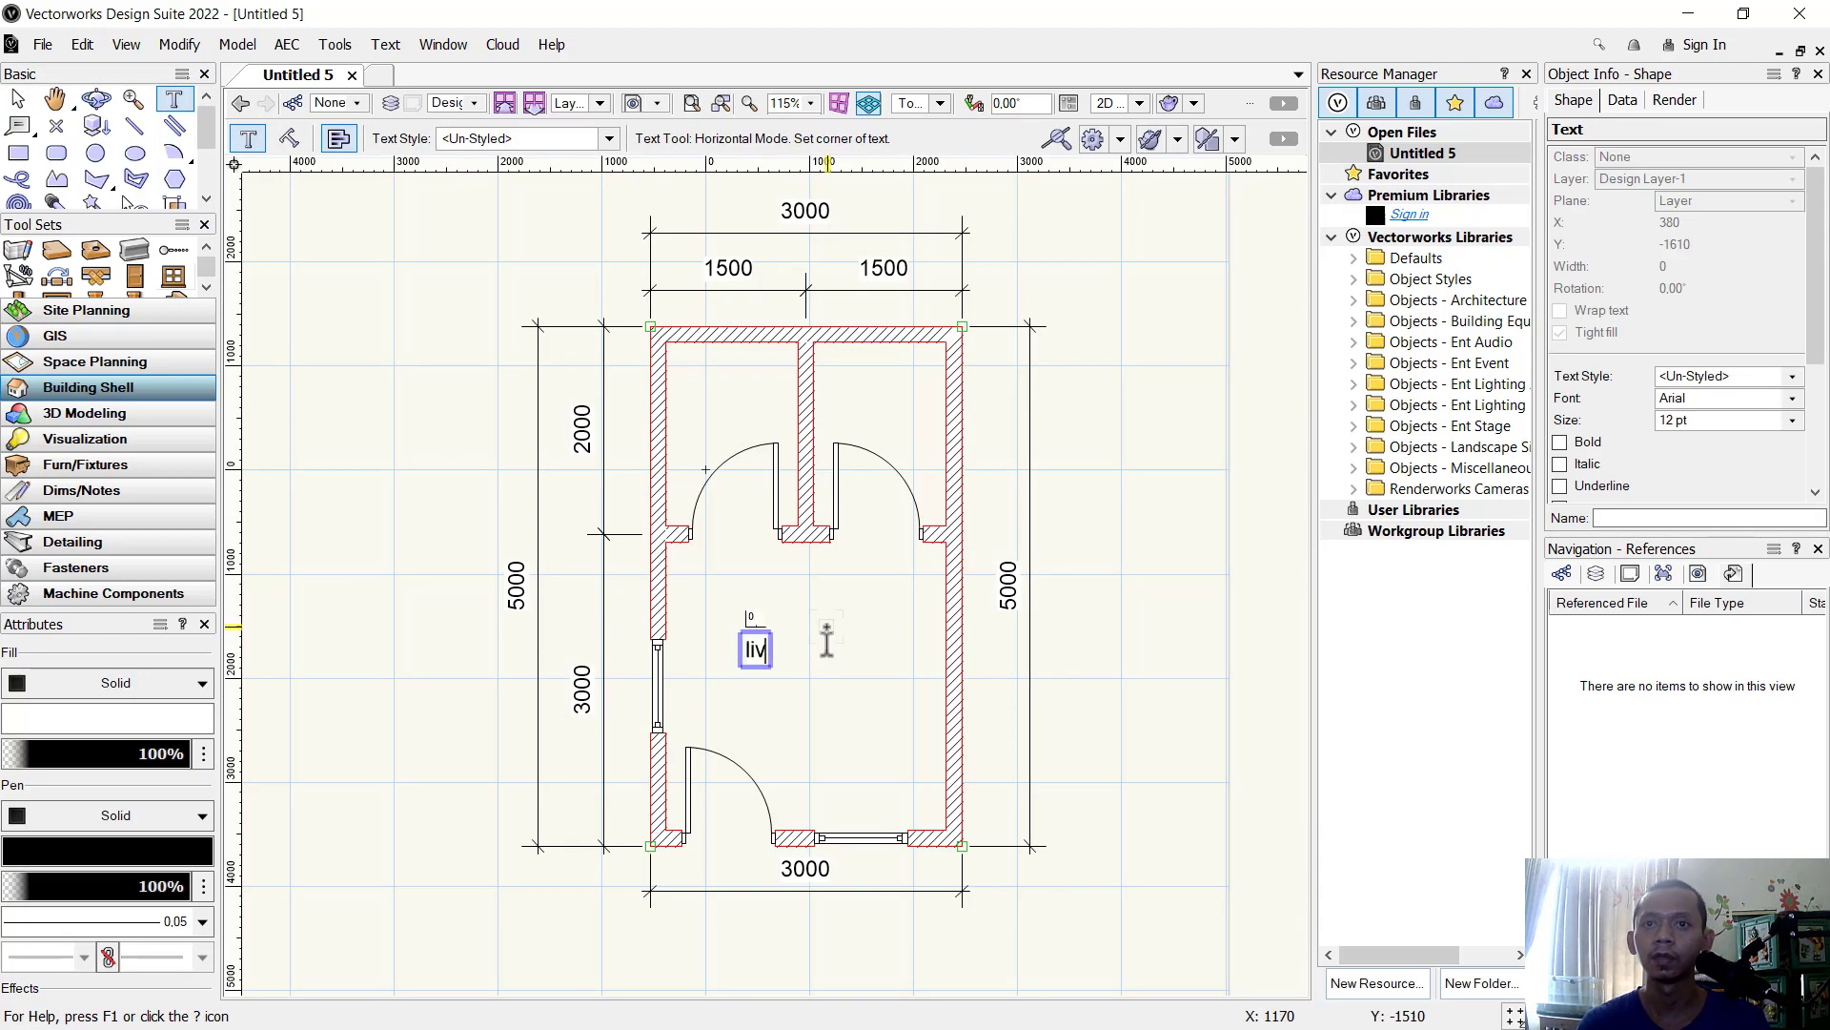
key(BackSpace)
key(BackSpace)
key(BackSpace)
key(BackSpace)
key(BackSpace)
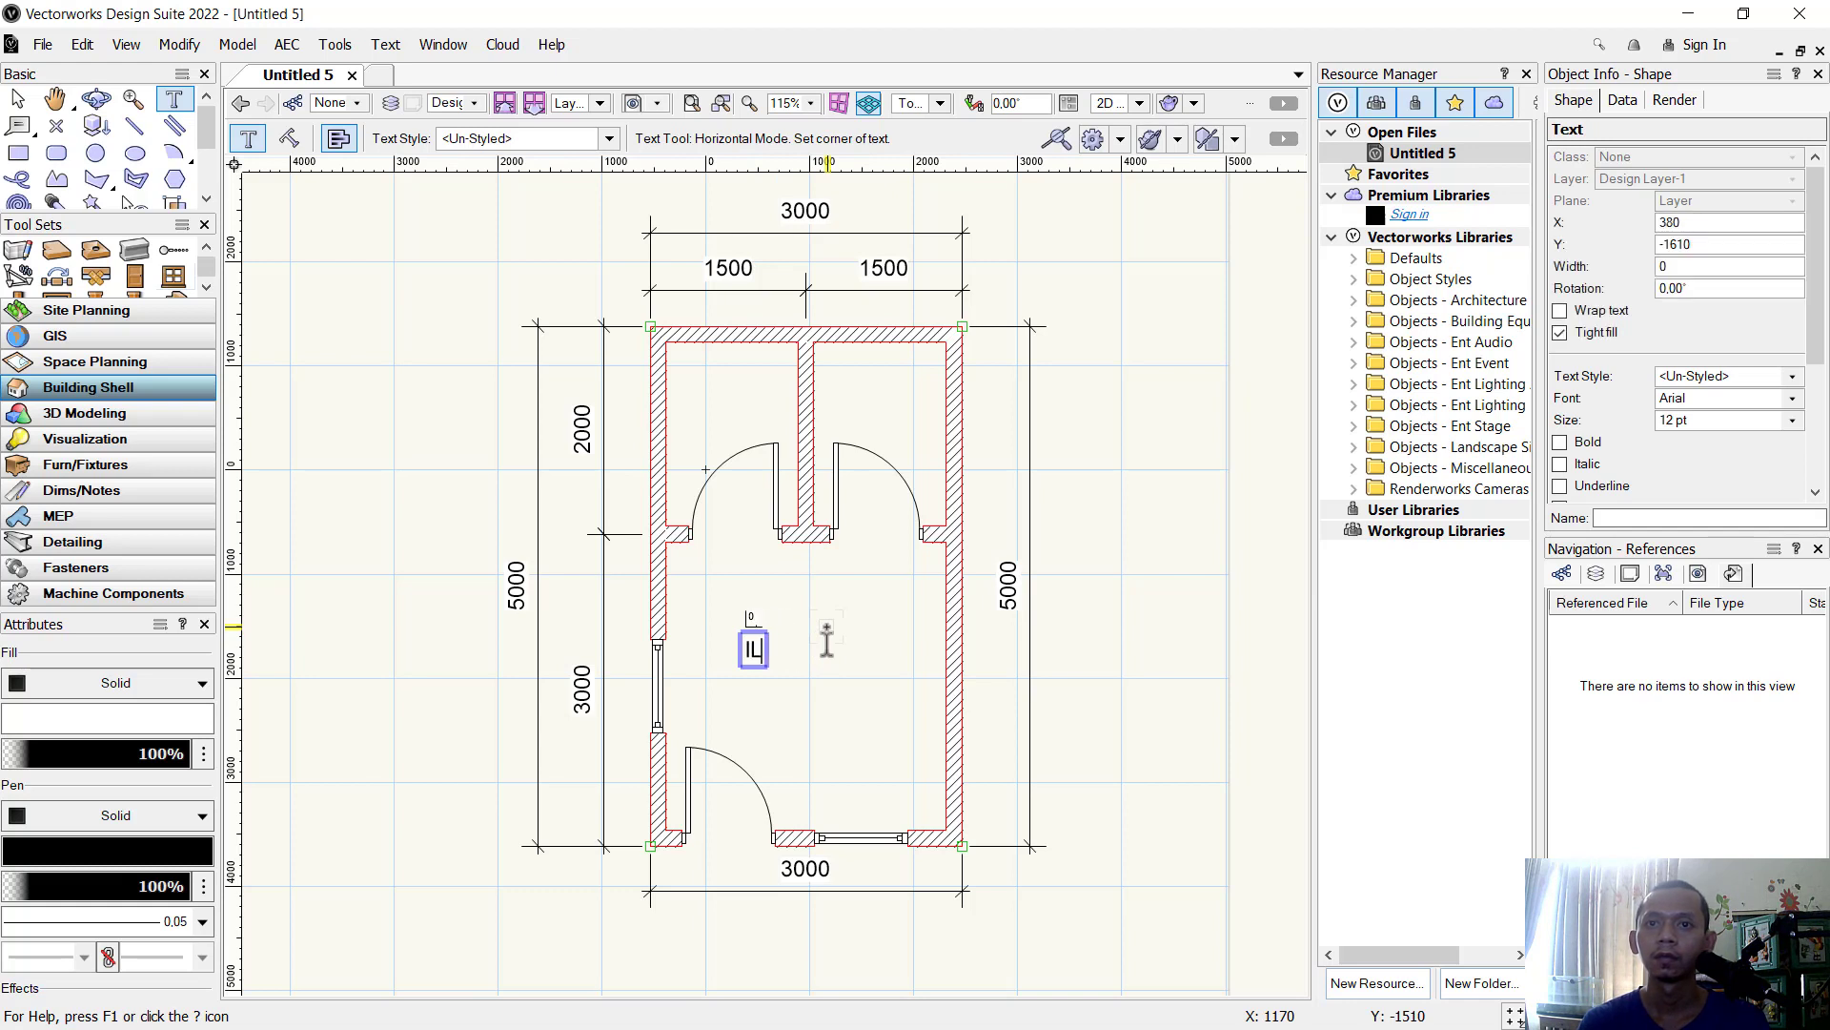
text(IVING)
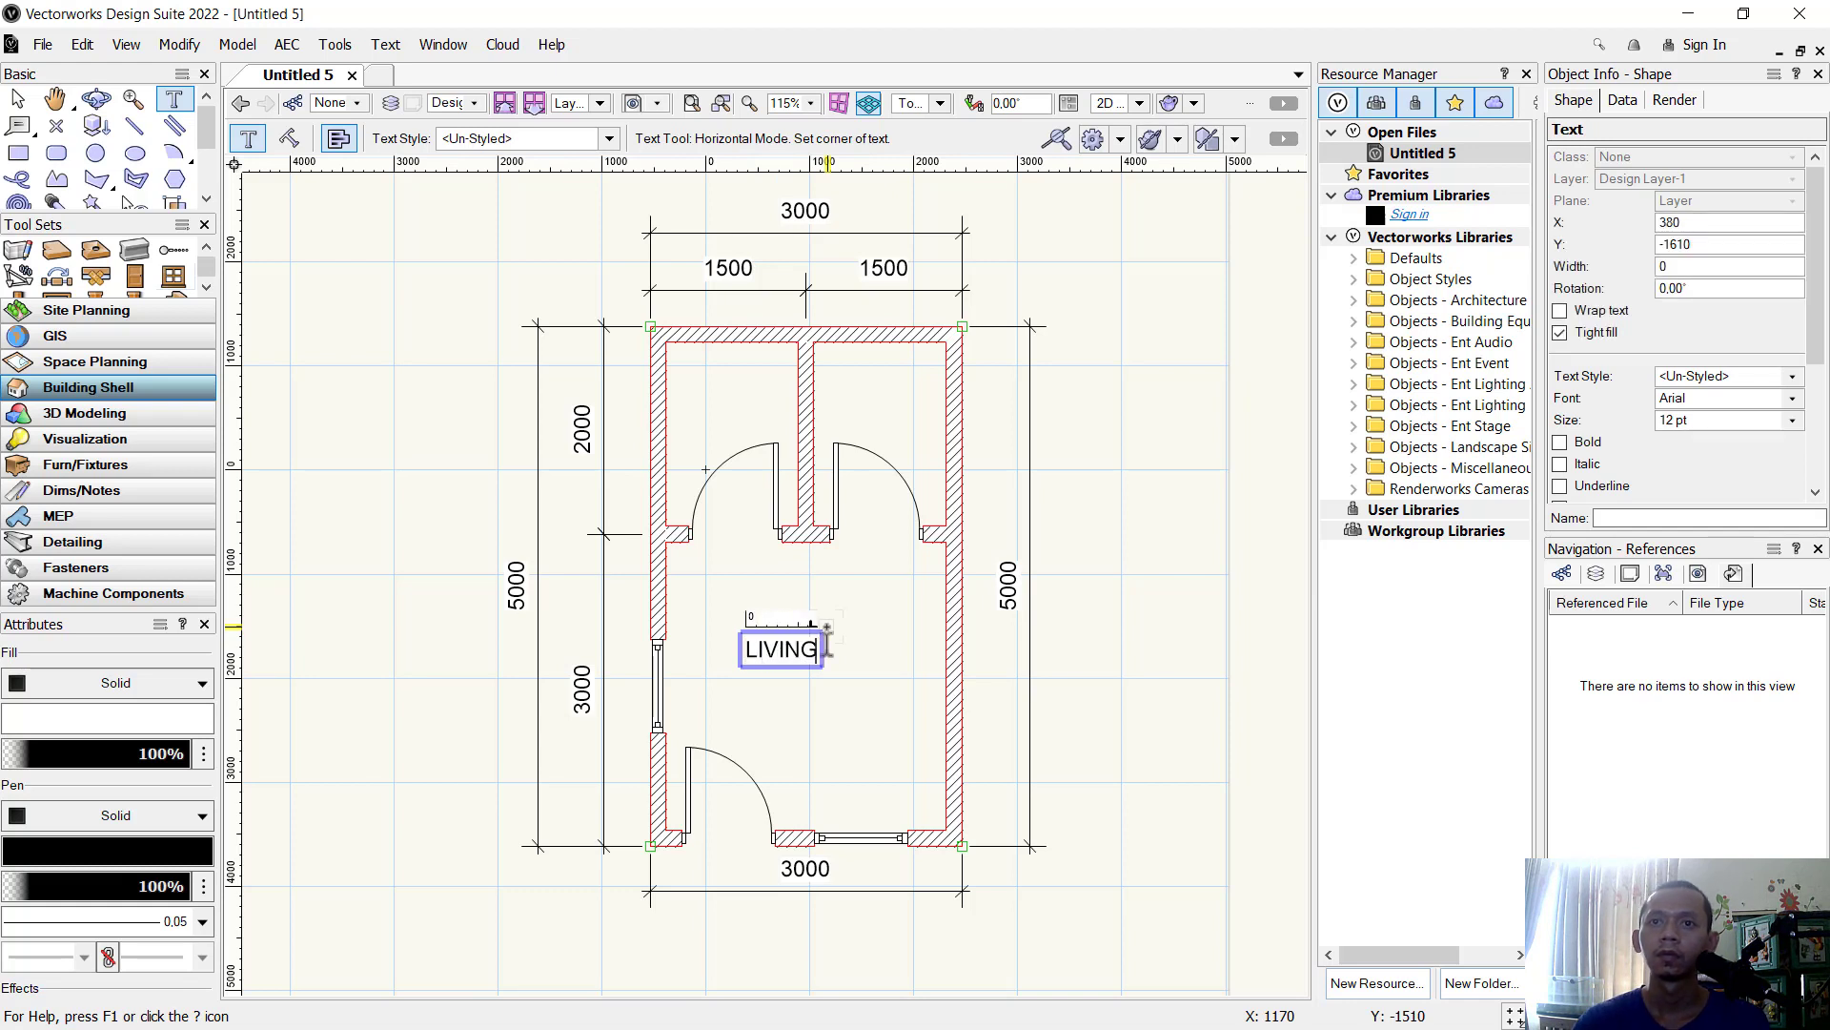
click(19, 98)
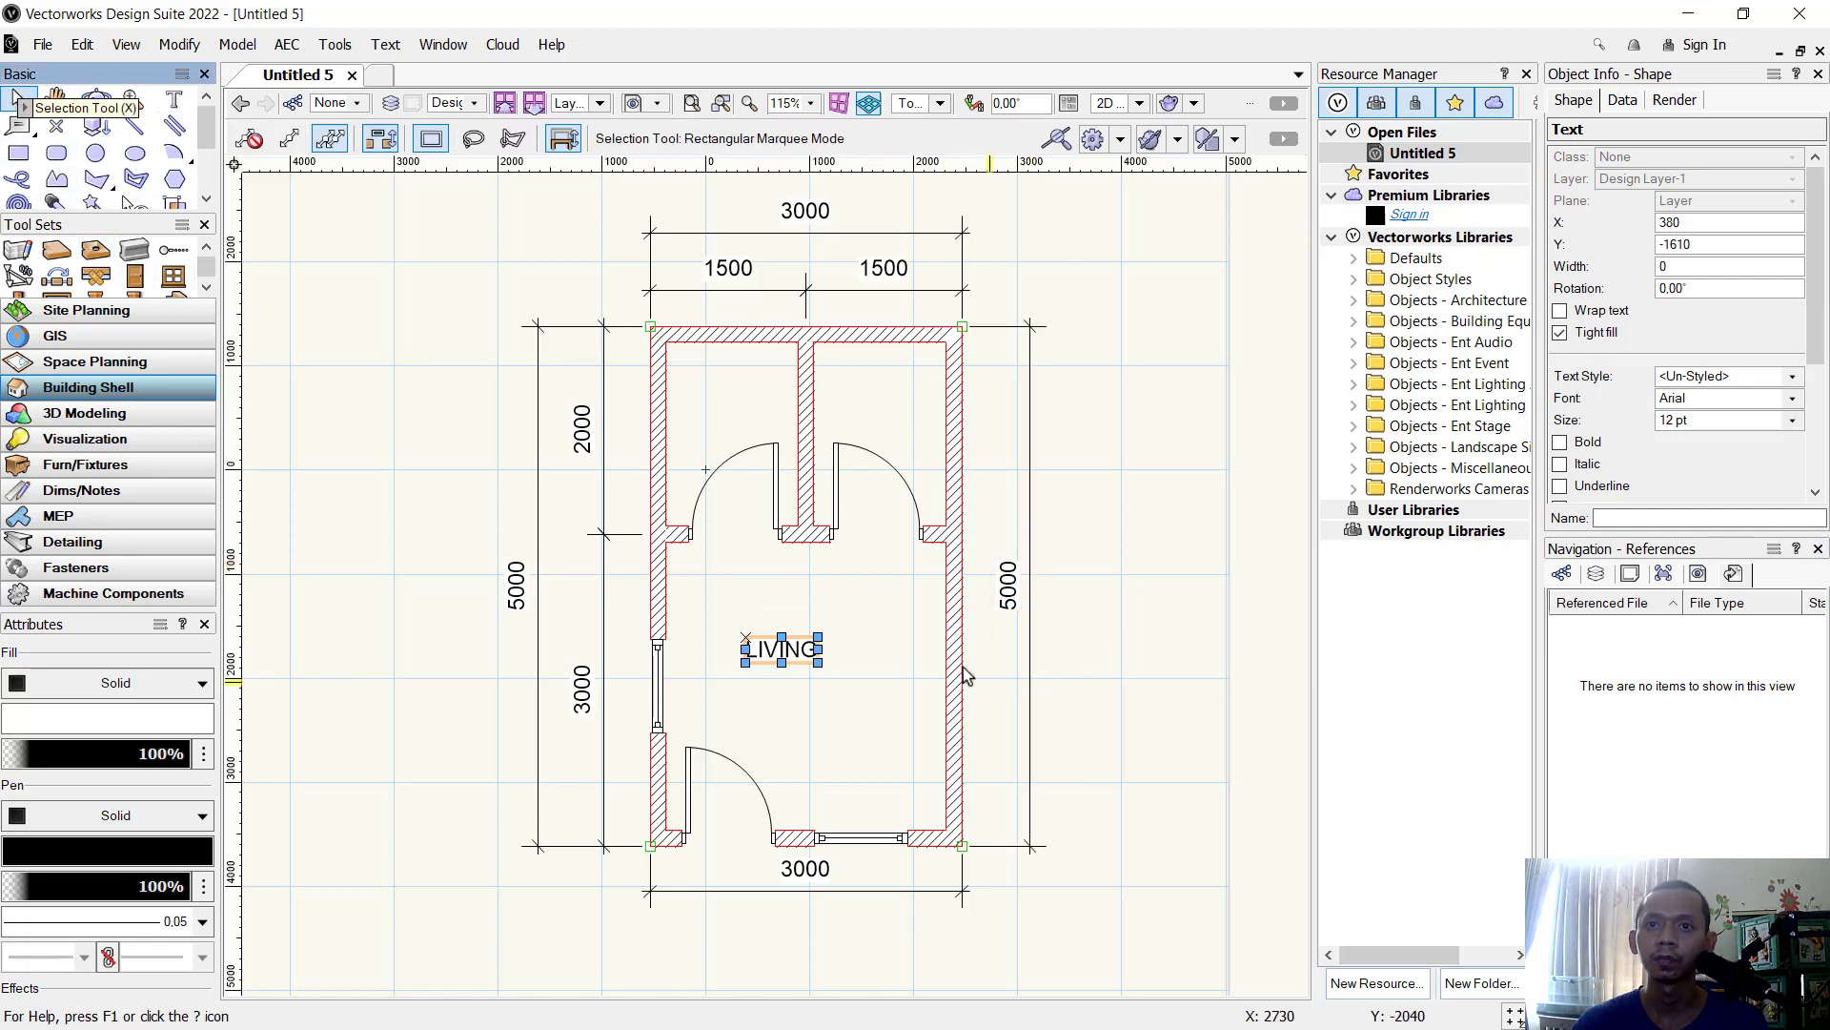
Drag the LIVING label toward the centre of the lower room.
scroll(777, 658, up, 3)
drag(812, 654, 875, 717)
scroll(808, 552, down, 3)
key(h)
drag(767, 634, 768, 640)
click(174, 98)
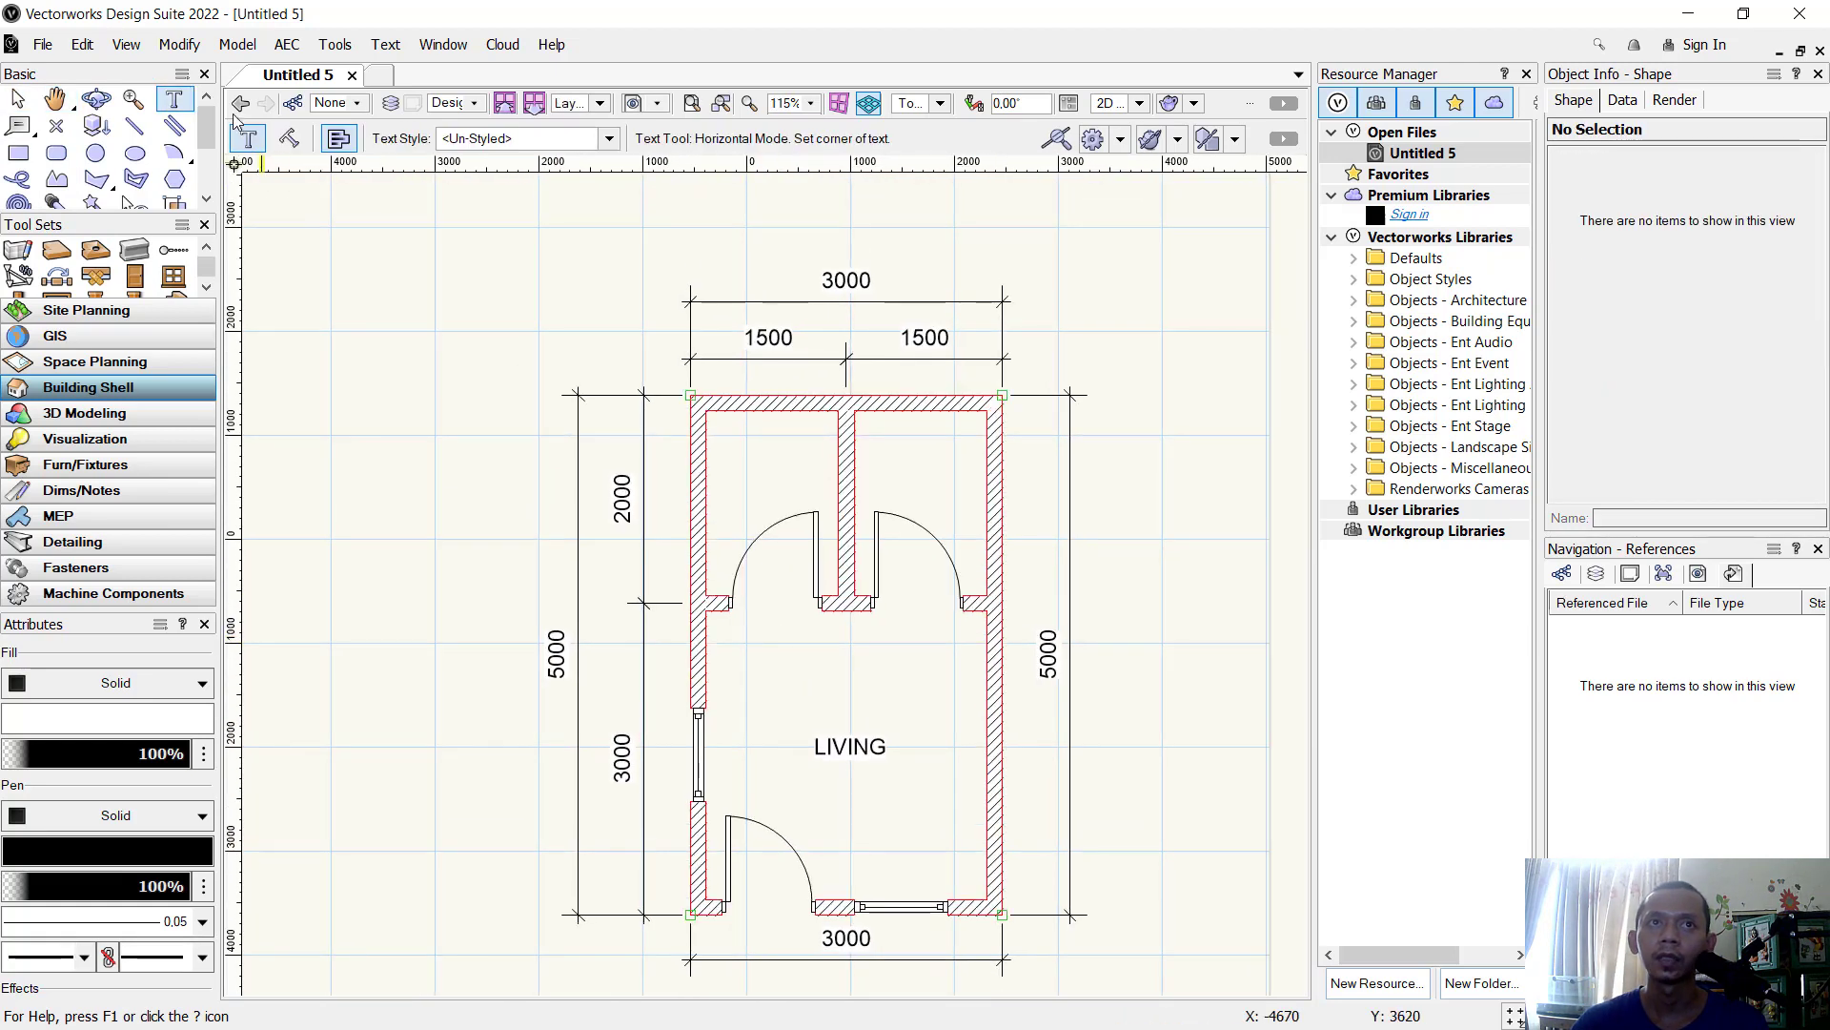
Type TOILET in the upper-left room and BEDROOM in the upper-right room.
click(746, 460)
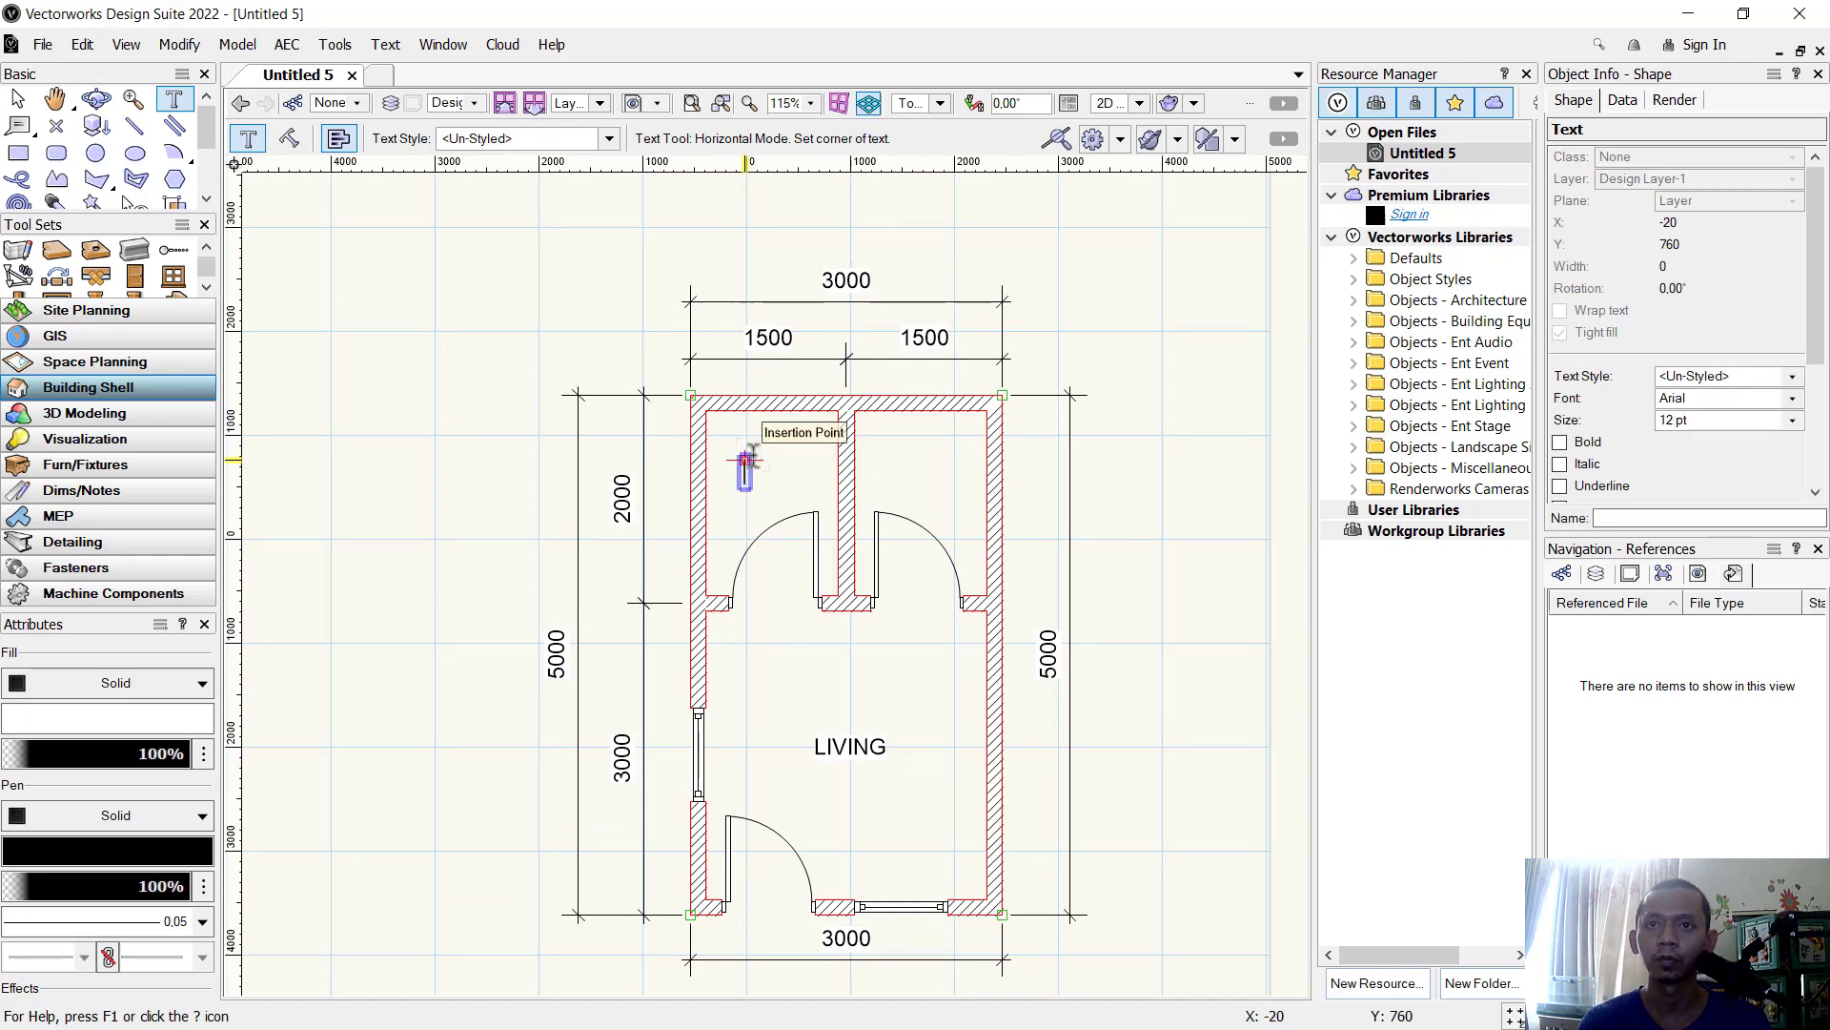
text(TOILET)
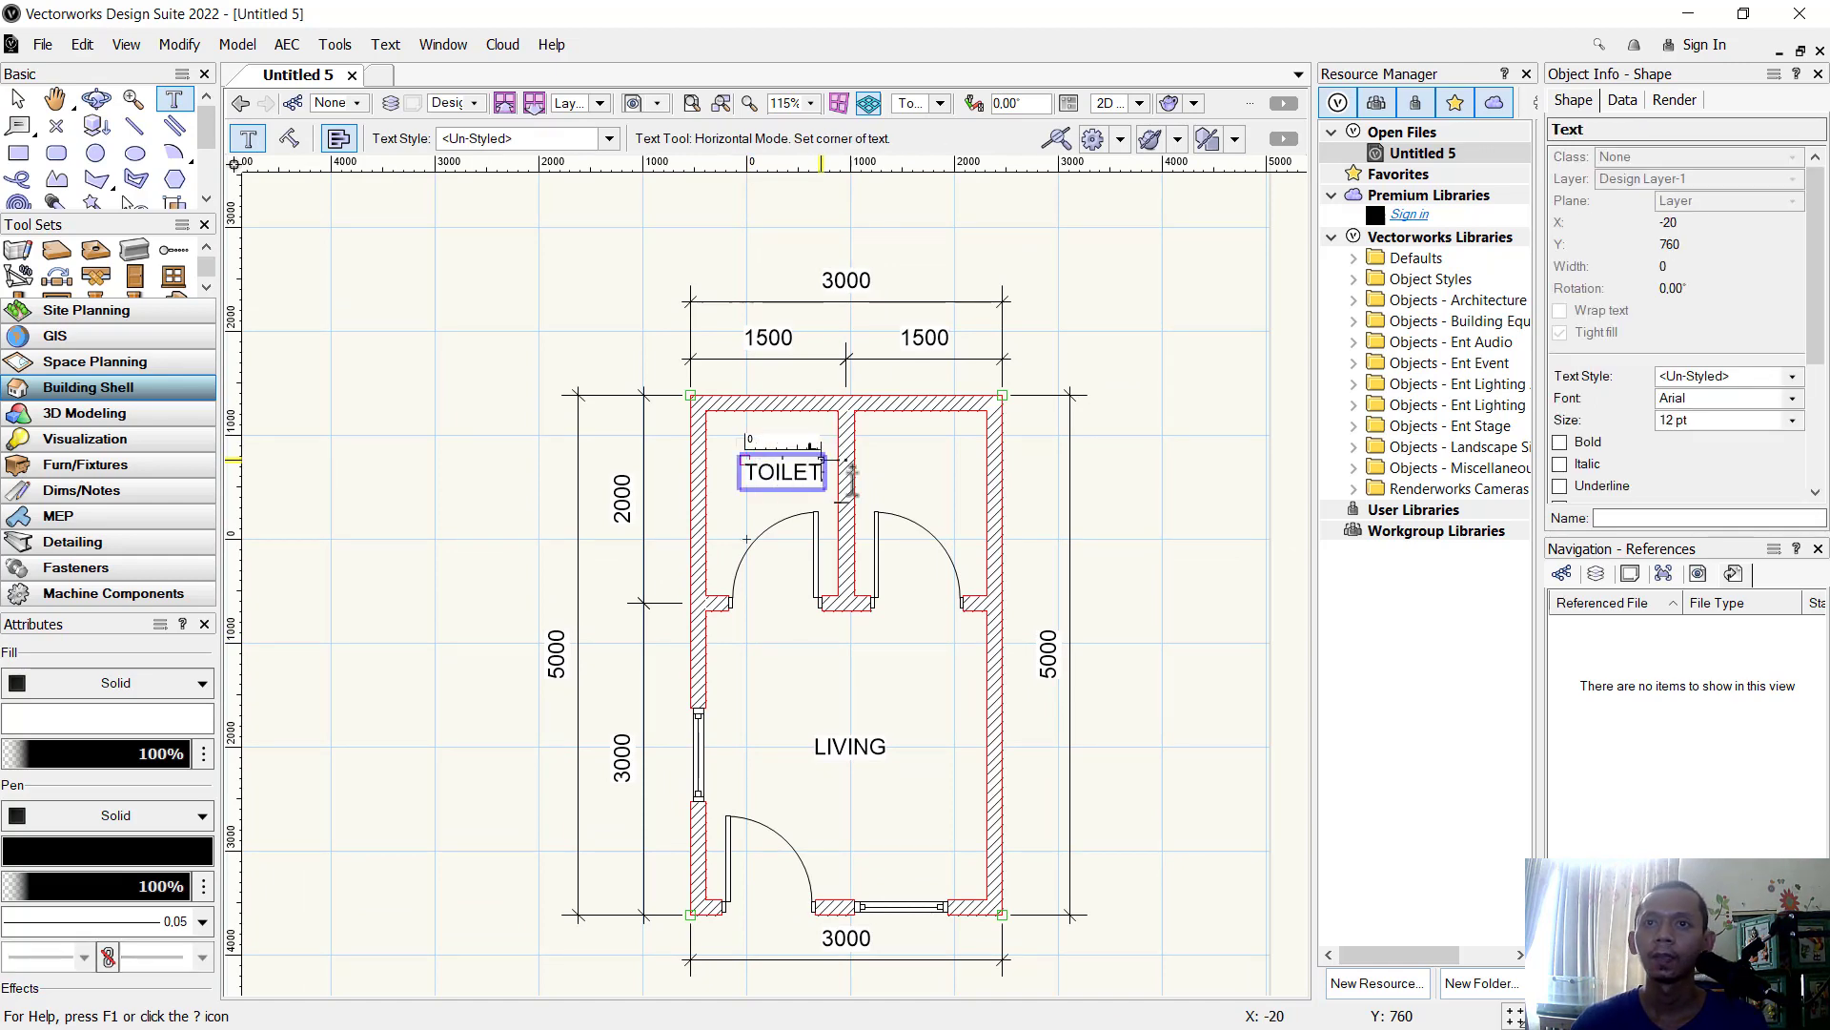
click(897, 476)
text(BEDROOM)
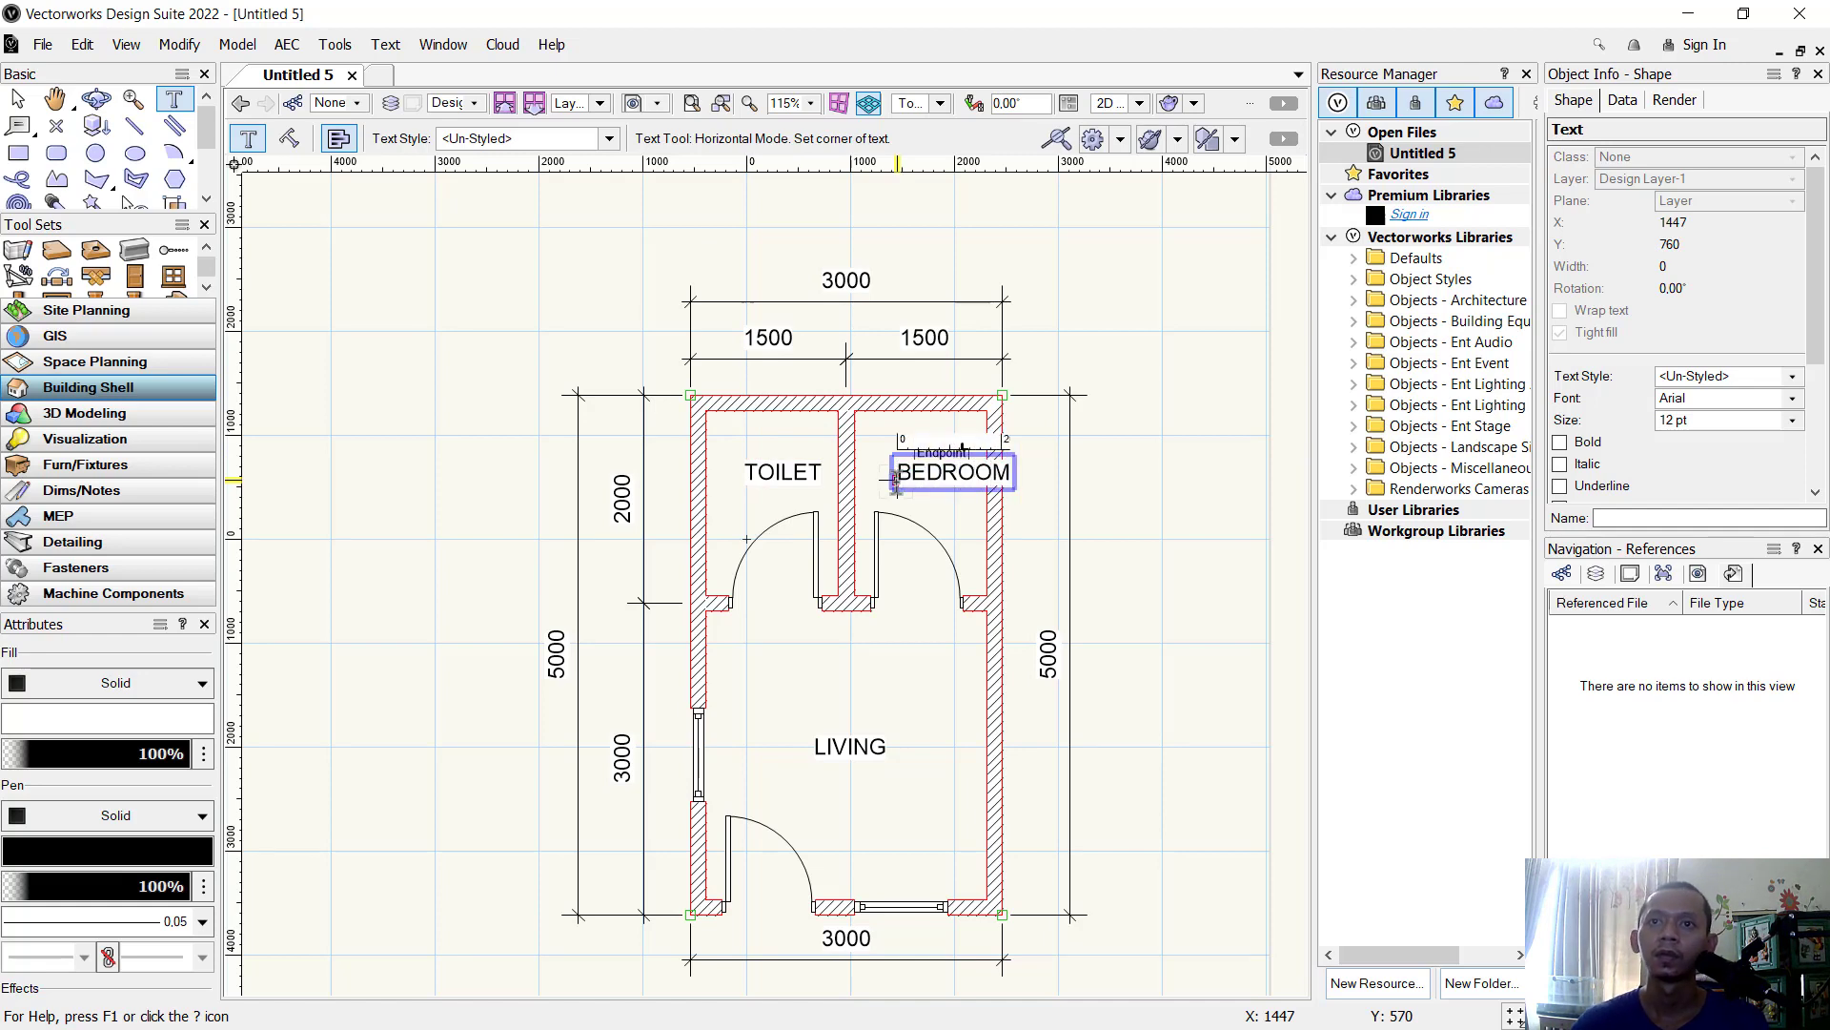
click(17, 98)
Drag the TOILET and BEDROOM labels into neat positions within their rooms.
scroll(804, 486, up, 2)
drag(803, 488, 761, 497)
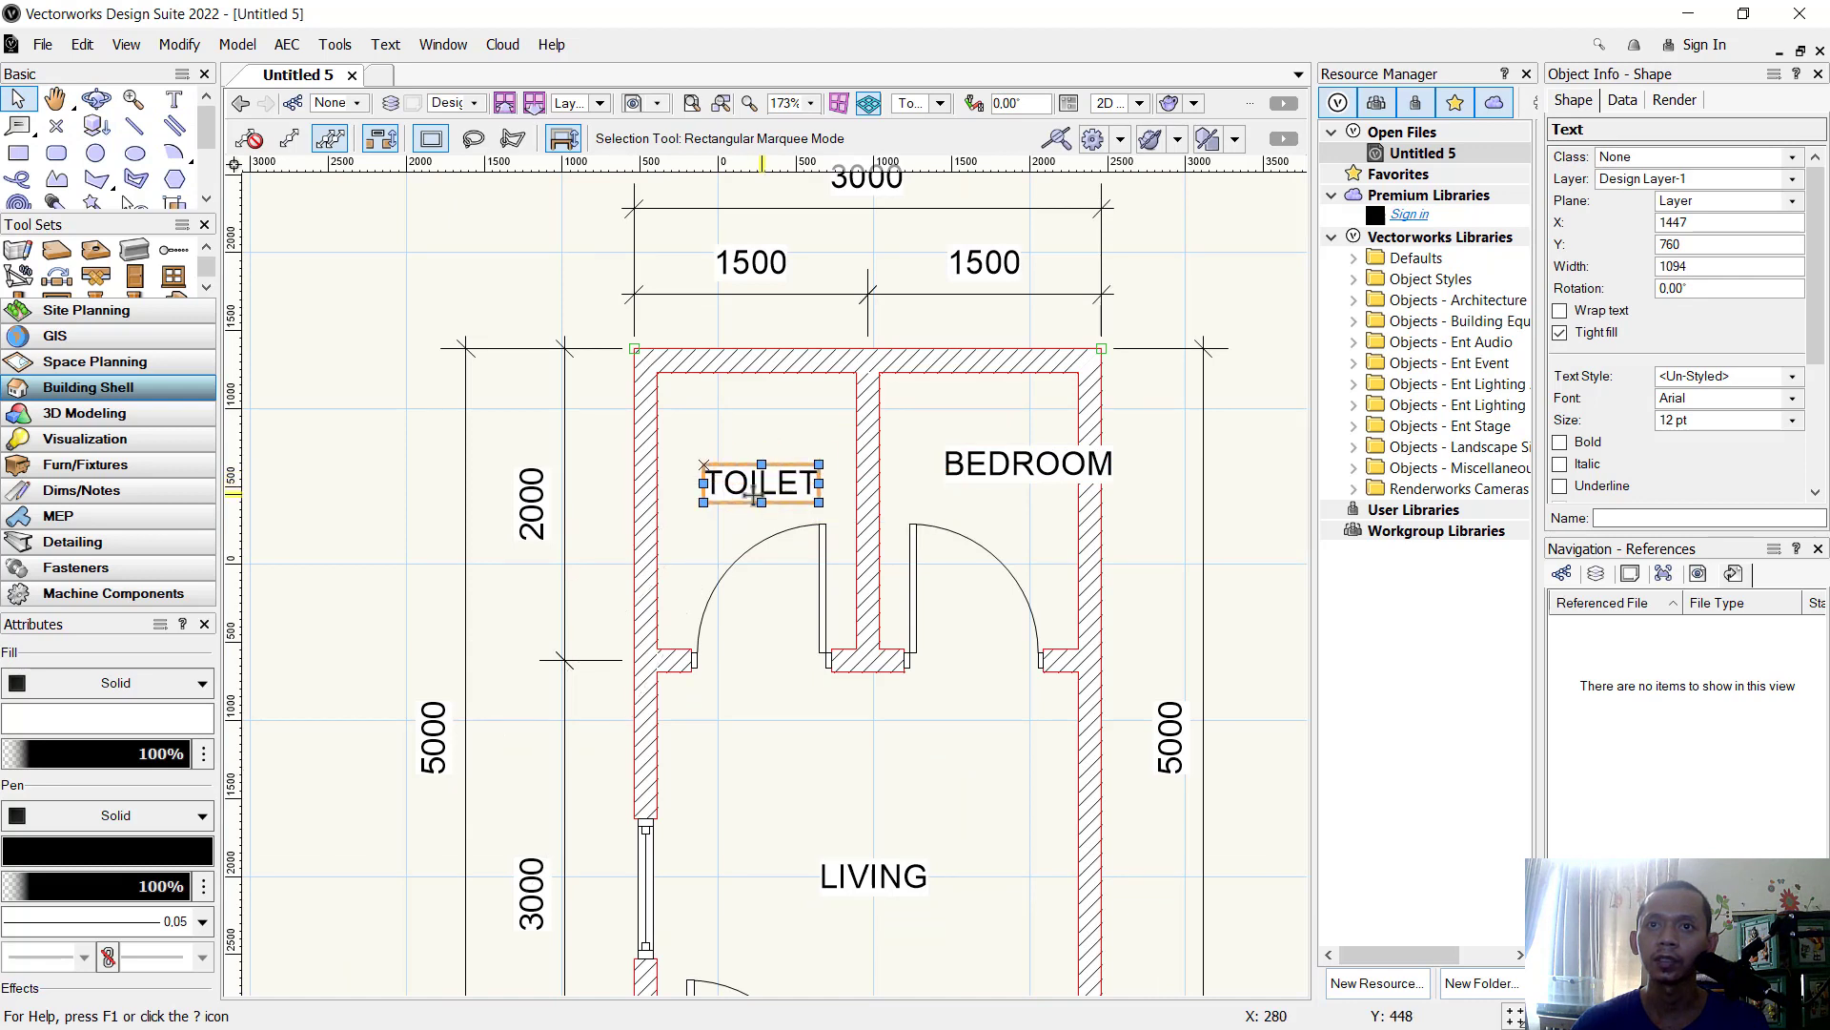
drag(1054, 476, 1002, 506)
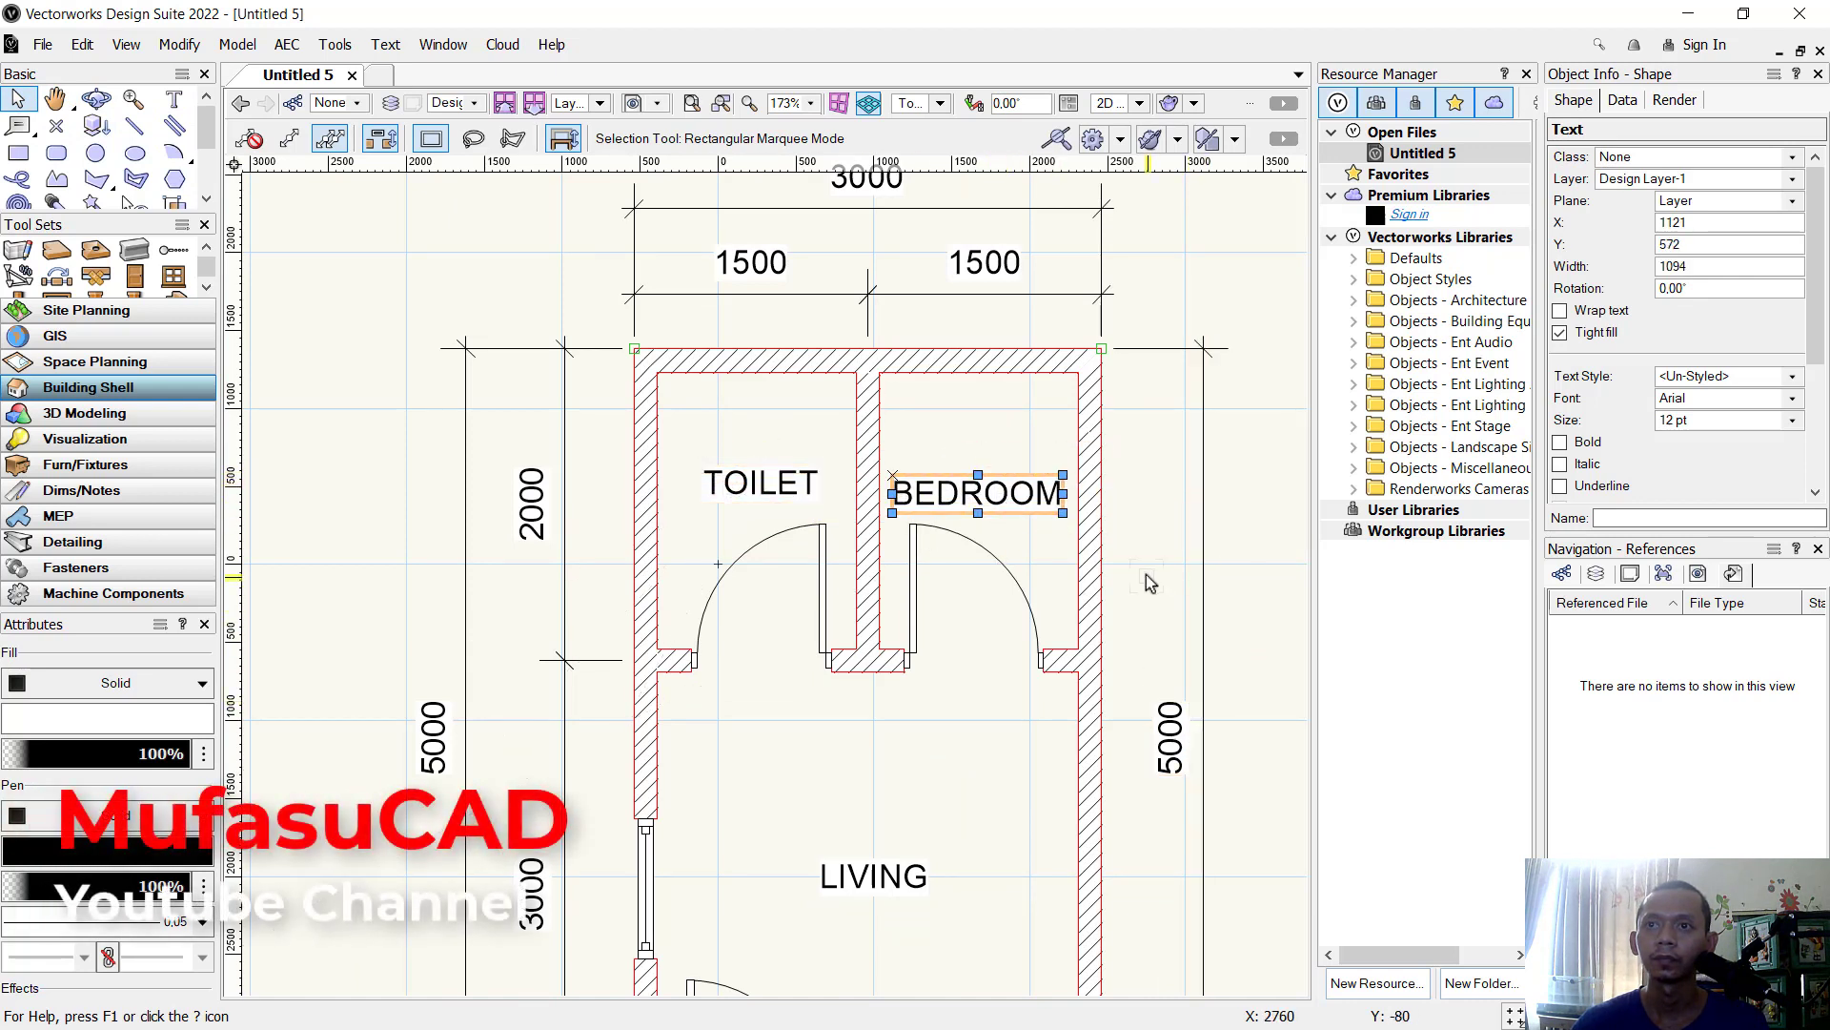
scroll(1030, 621, down, 4)
scroll(1049, 611, right, 2)
click(875, 626)
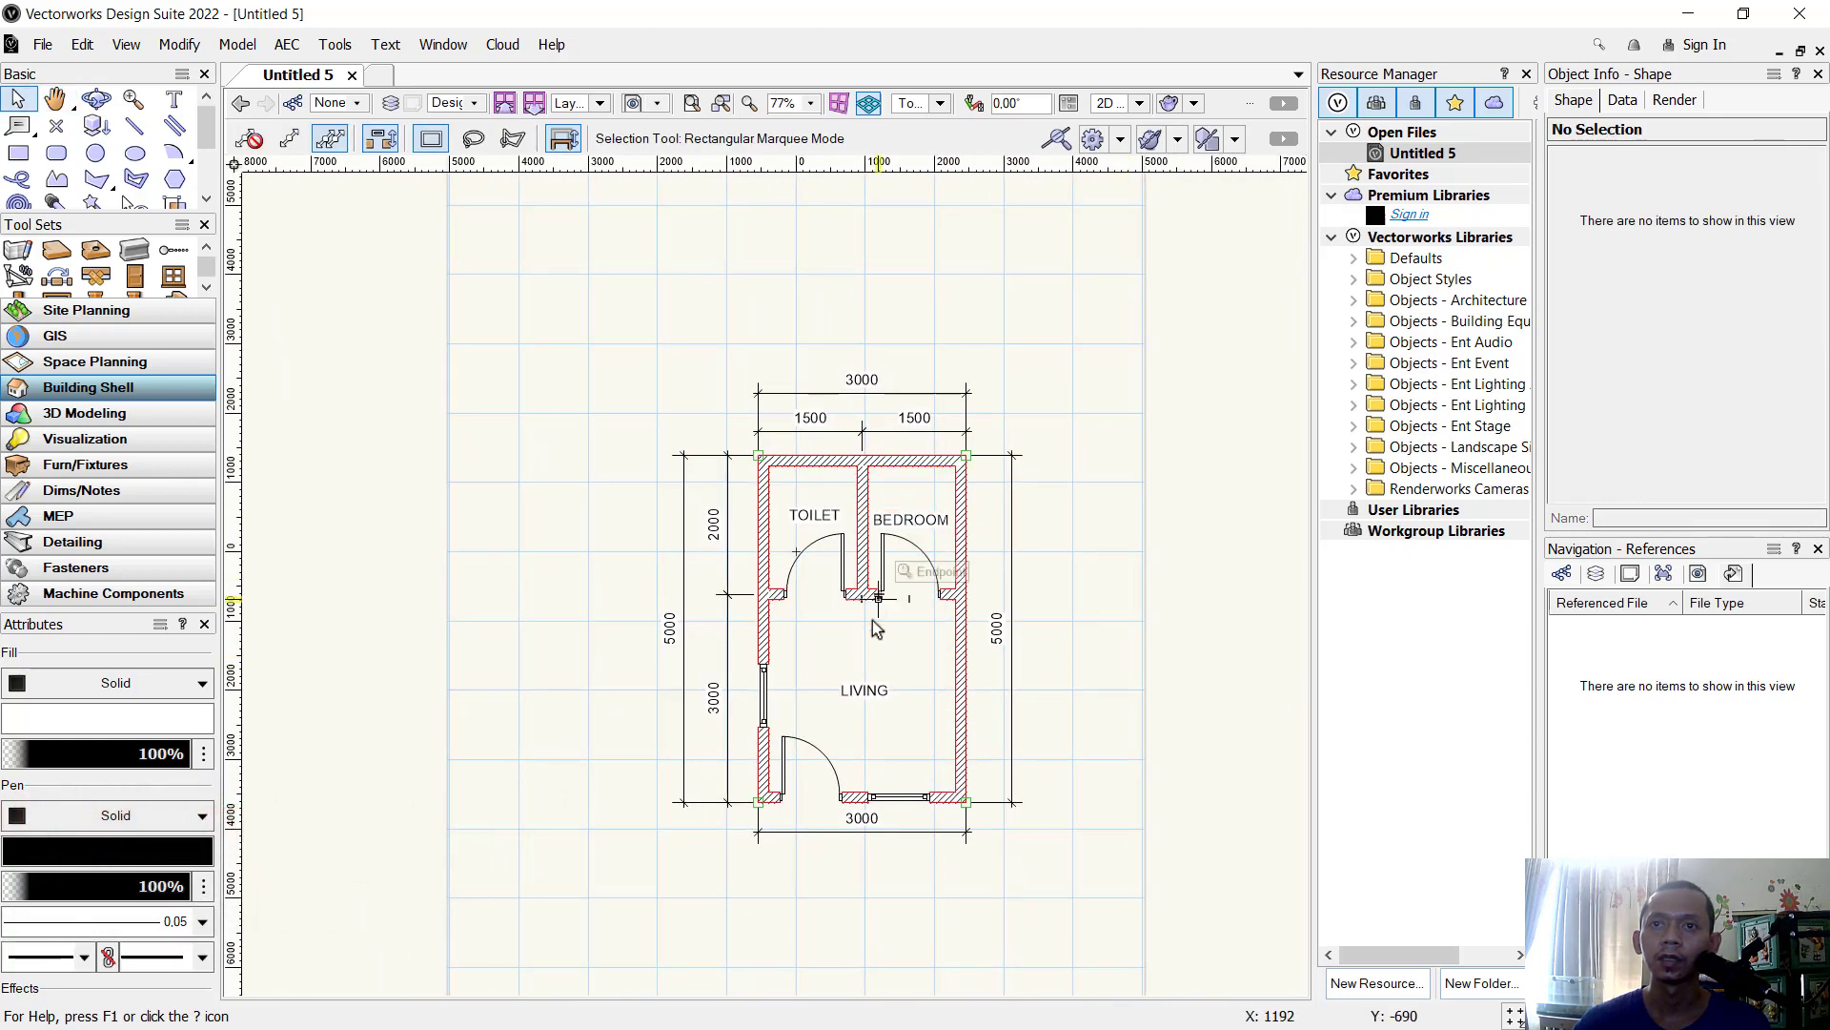
scroll(875, 627, up, 3)
mouse_move(878, 635)
middle_down()
mouse_move(829, 629)
mouse_move(851, 613)
middle_up()
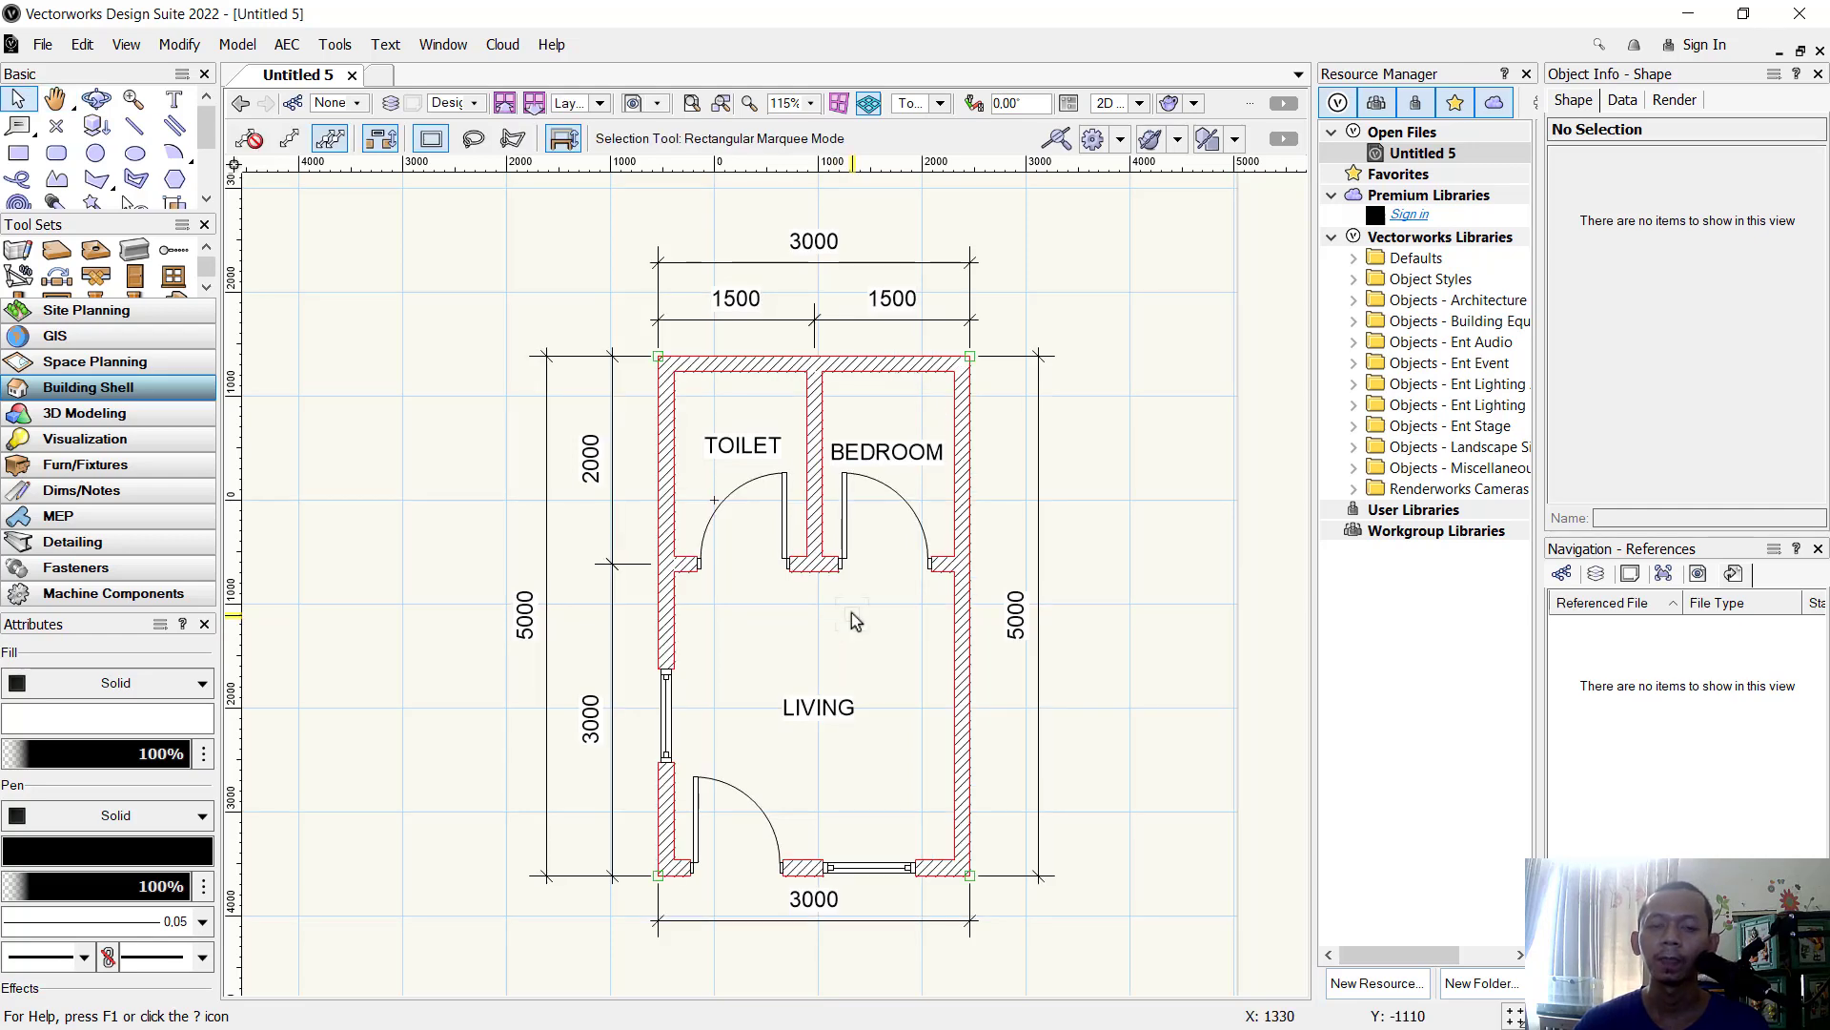